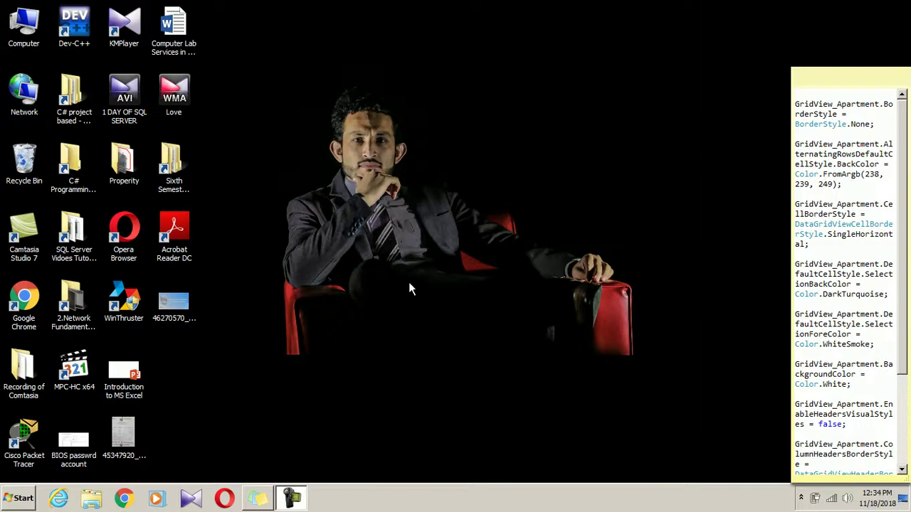
Step: Launch Excel 2013 by searching 'excel' in the Start menu and open a blank workbook
click(291, 498)
click(291, 498)
click(21, 500)
text(e)
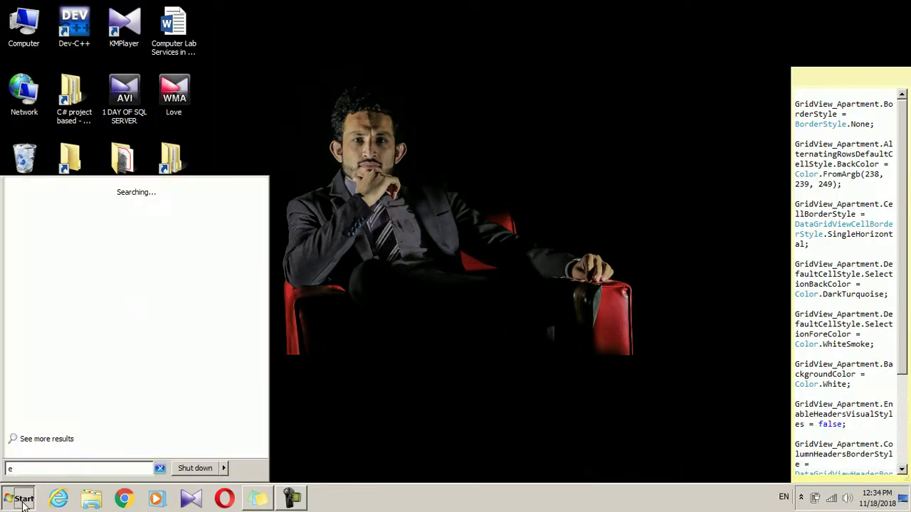
text(xcel)
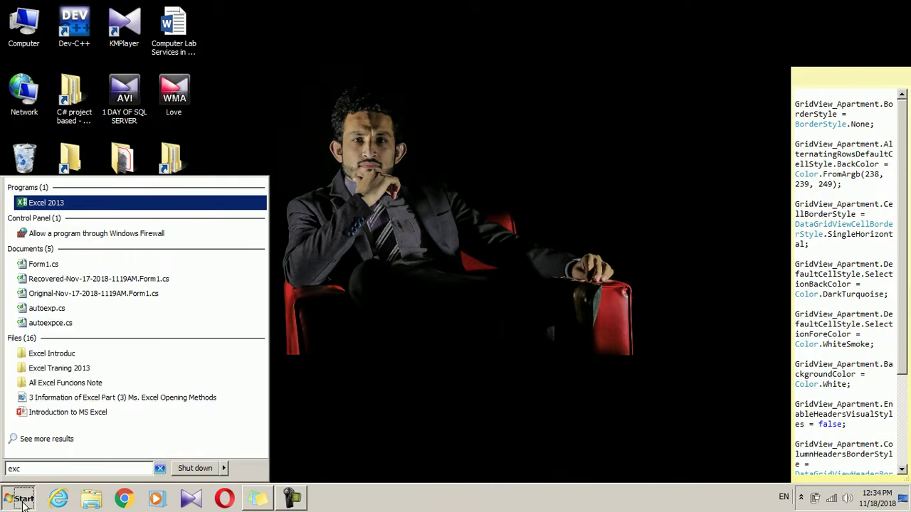
click(22, 501)
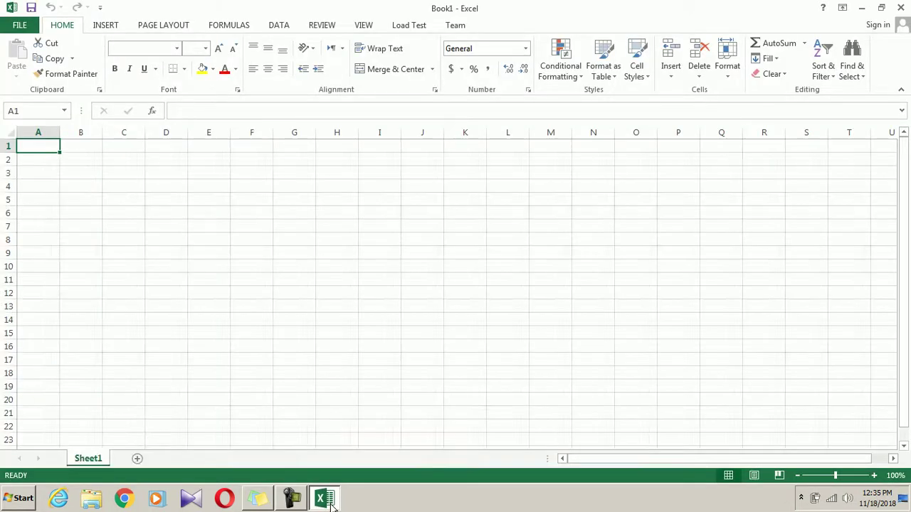
click(328, 502)
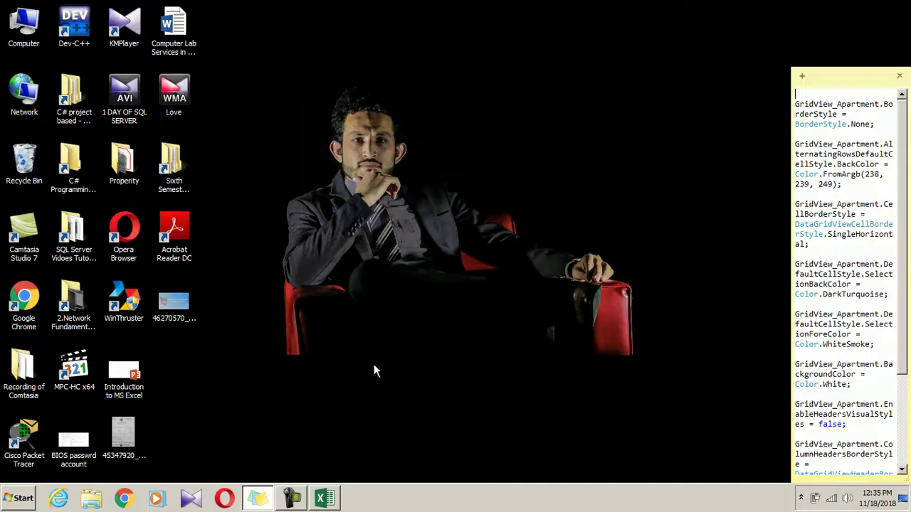
Step: Back in the workbook, enter the headings ID in F12 and Name in G12
click(324, 498)
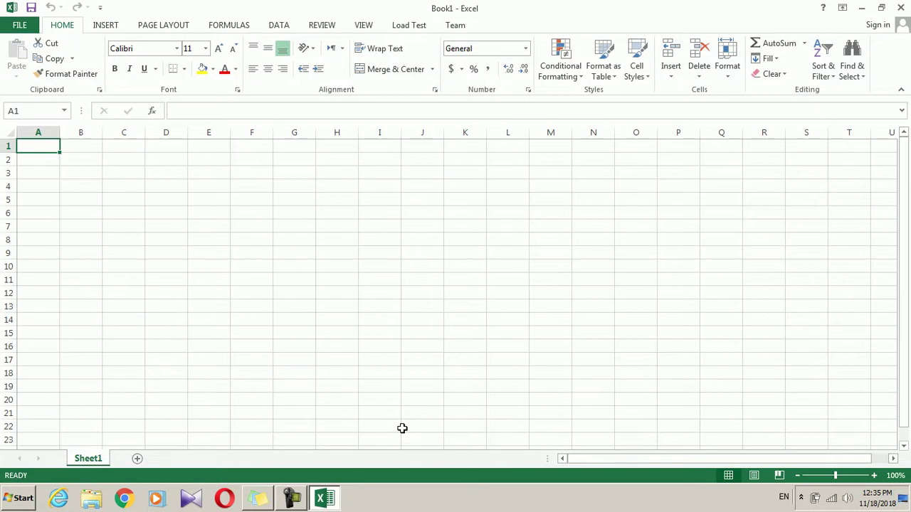
click(368, 212)
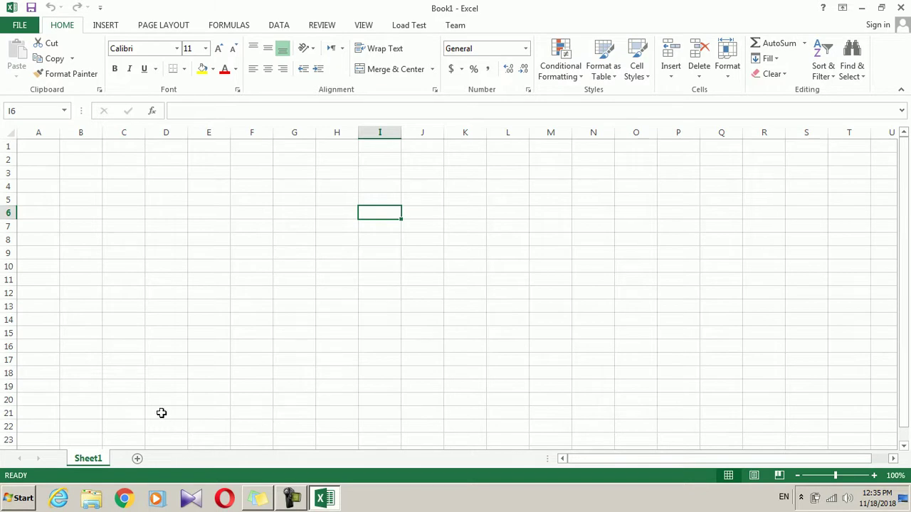
click(235, 291)
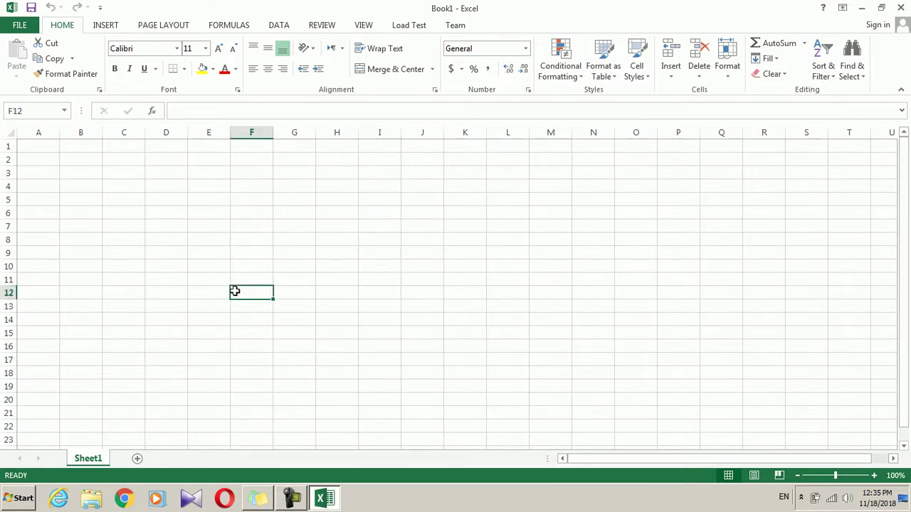
text(ID)
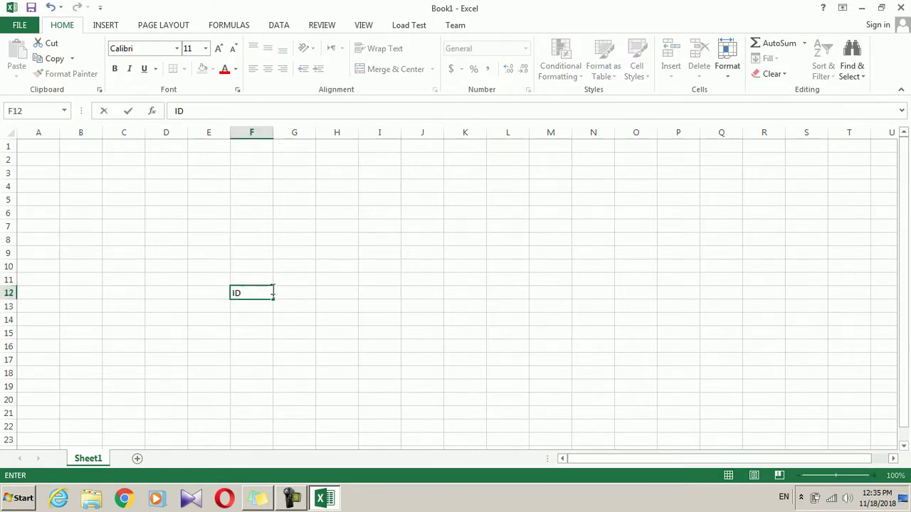
click(284, 299)
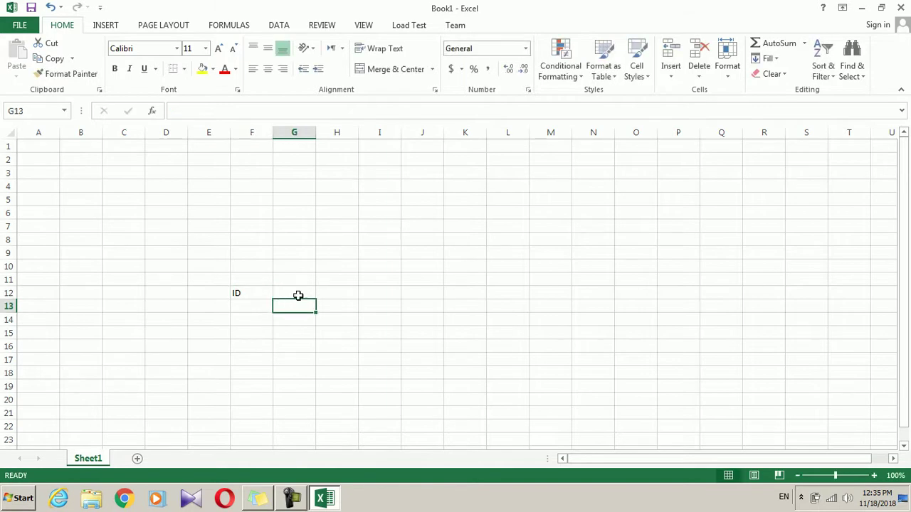
text(Name)
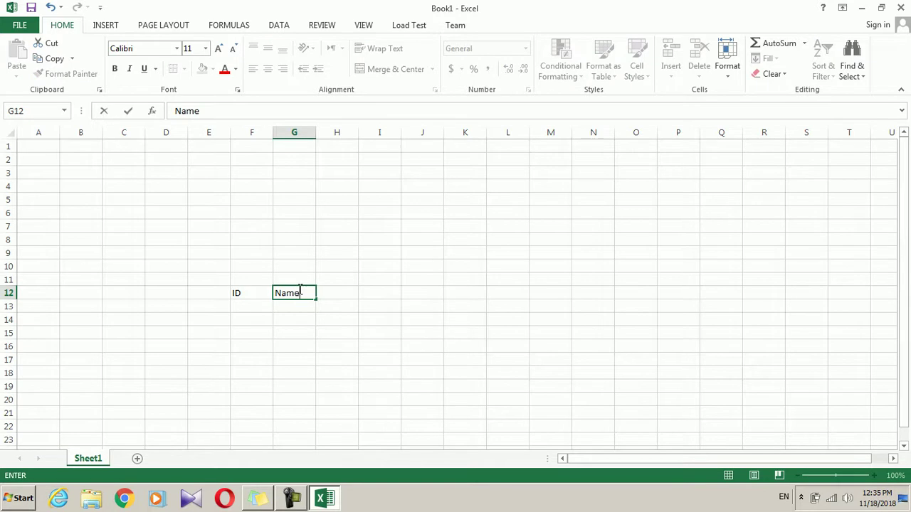
click(353, 277)
Step: Enter the first ID 52134 in G9 and the amount 1000 in H9
click(369, 251)
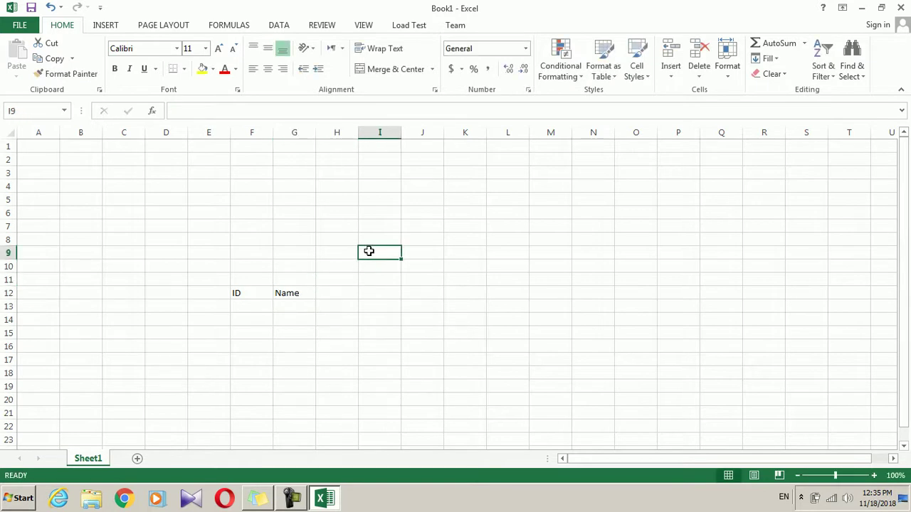
key(Left)
key(Left)
text(52134)
key(Return)
click(356, 252)
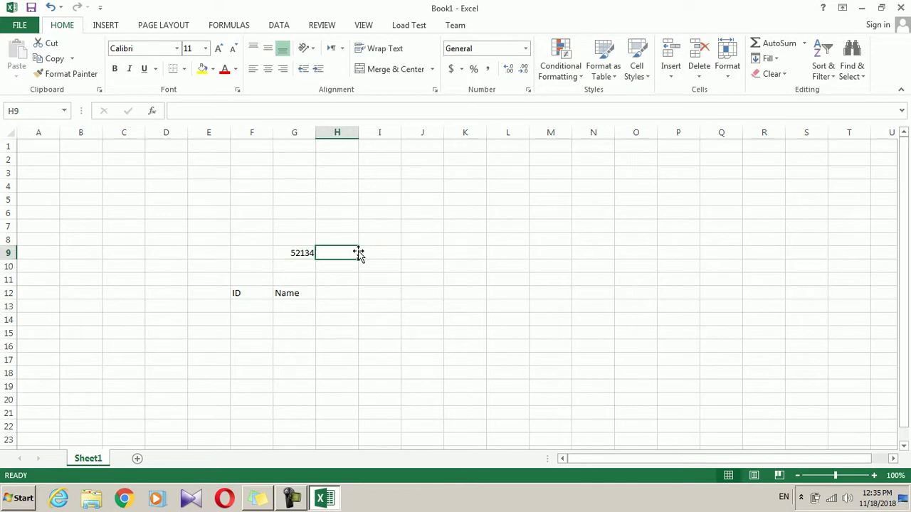
text(100)
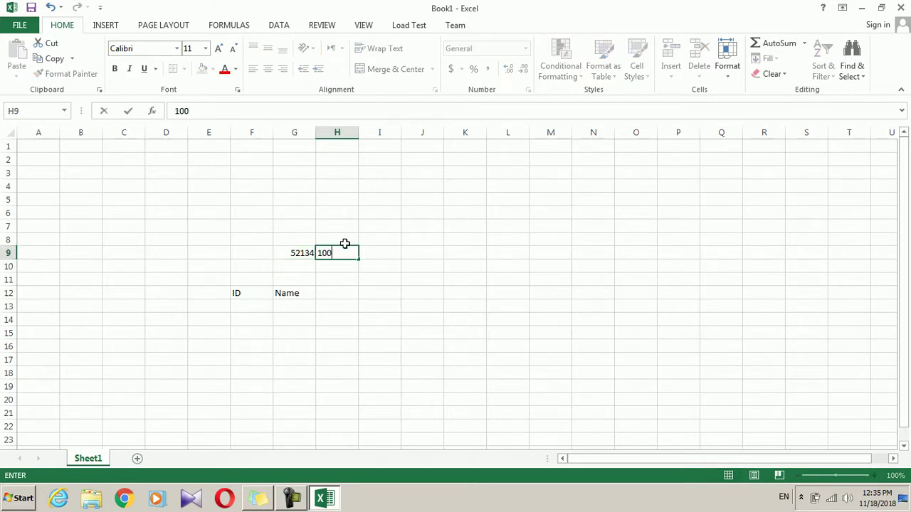
text(0)
click(309, 267)
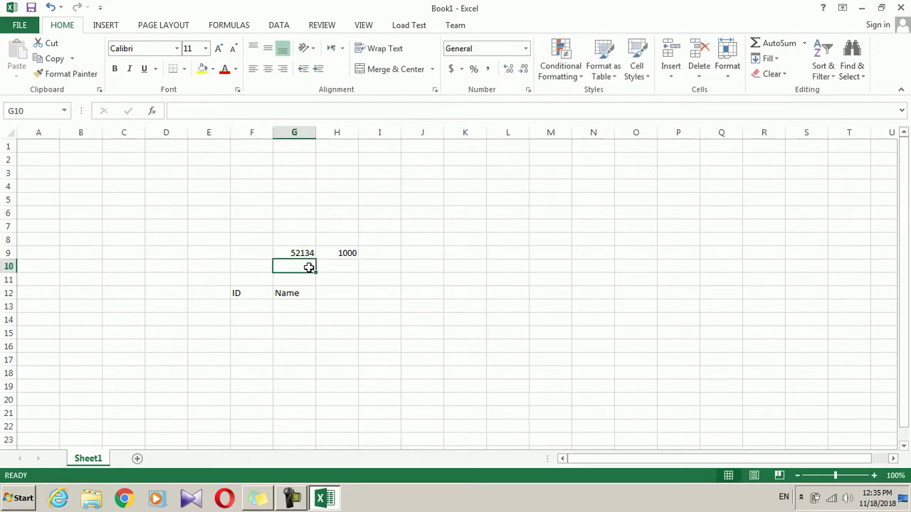
Step: Delete the Name heading from G12 and fill the IDs down G9:G14 to 52139
click(306, 251)
click(305, 238)
click(295, 290)
key(Delete)
click(304, 256)
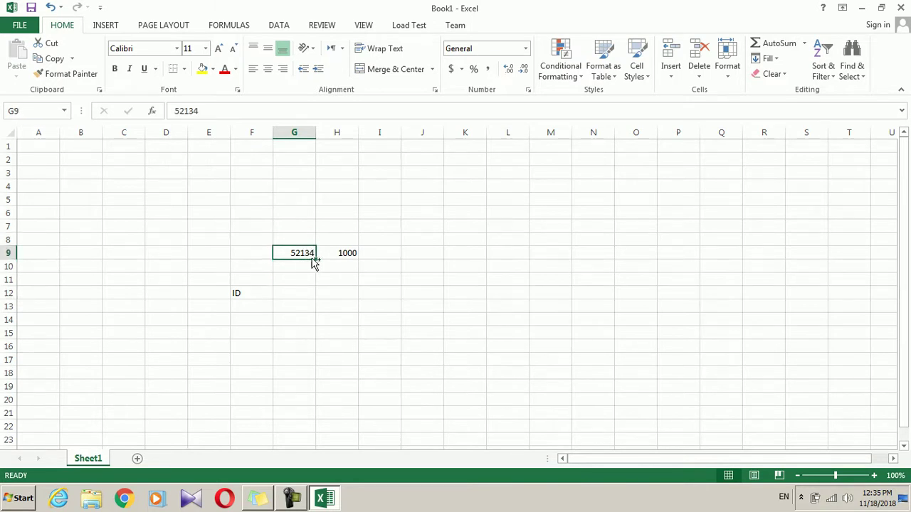
click(318, 258)
click(296, 254)
drag(315, 258, 318, 324)
click(338, 324)
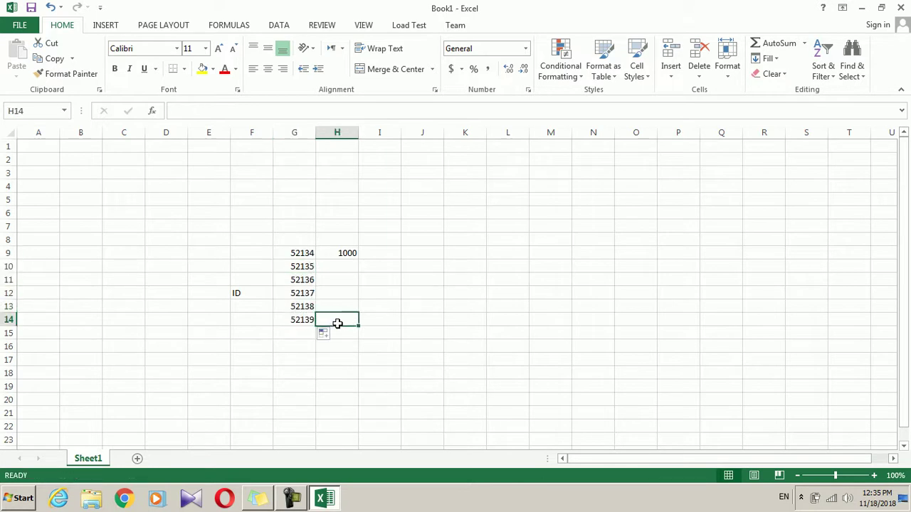
click(346, 257)
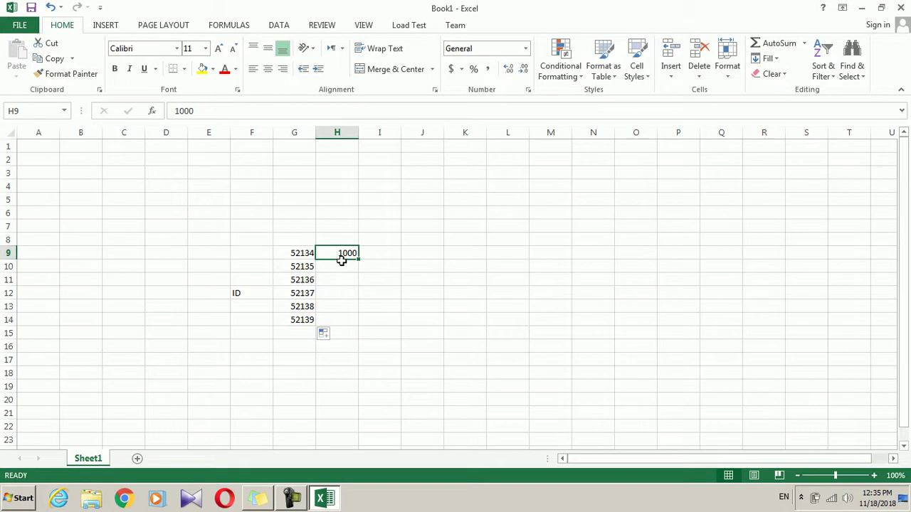
Step: Copy the 1000 in H9 and Paste Special it onto G9:G14 with the Subtract operation
key(ctrl+c)
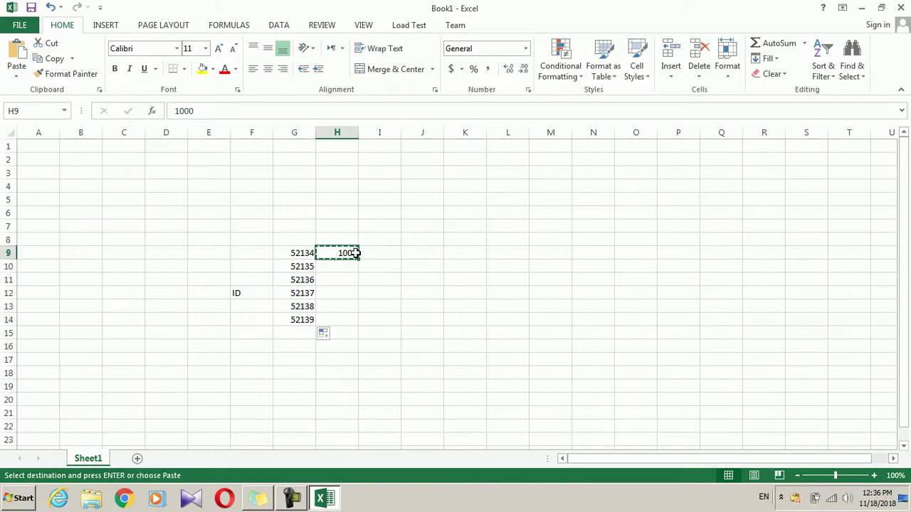
drag(302, 251, 297, 319)
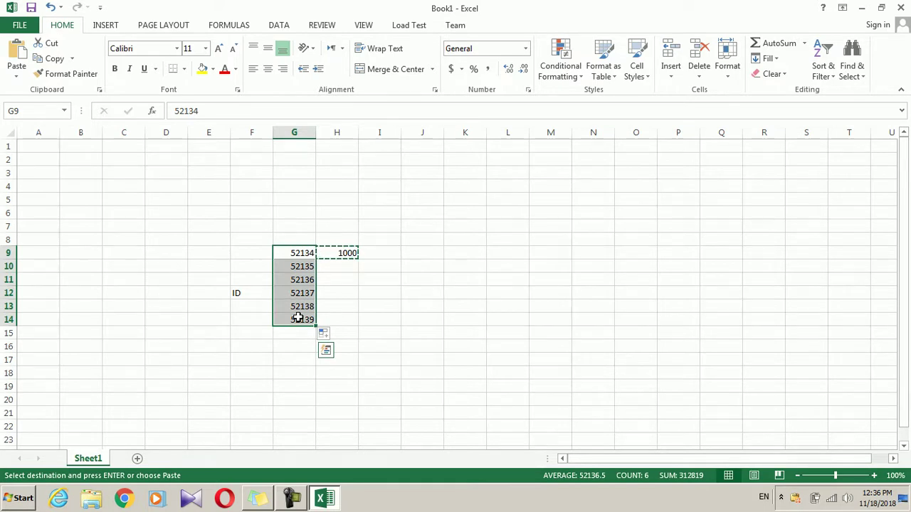
key(ctrl+alt+v)
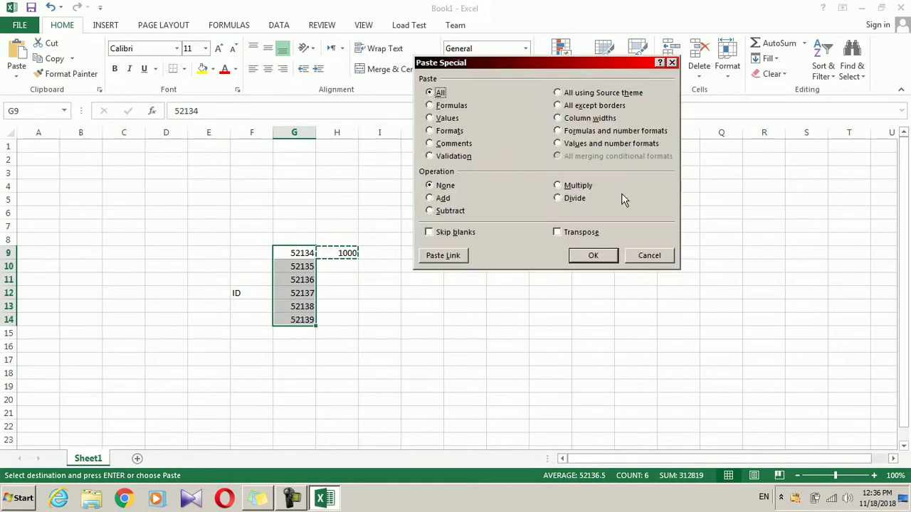
click(459, 213)
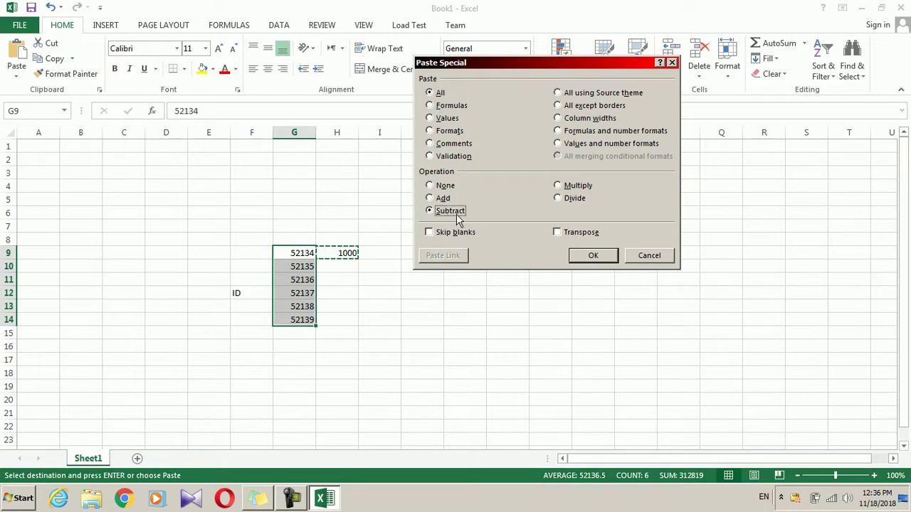
click(590, 257)
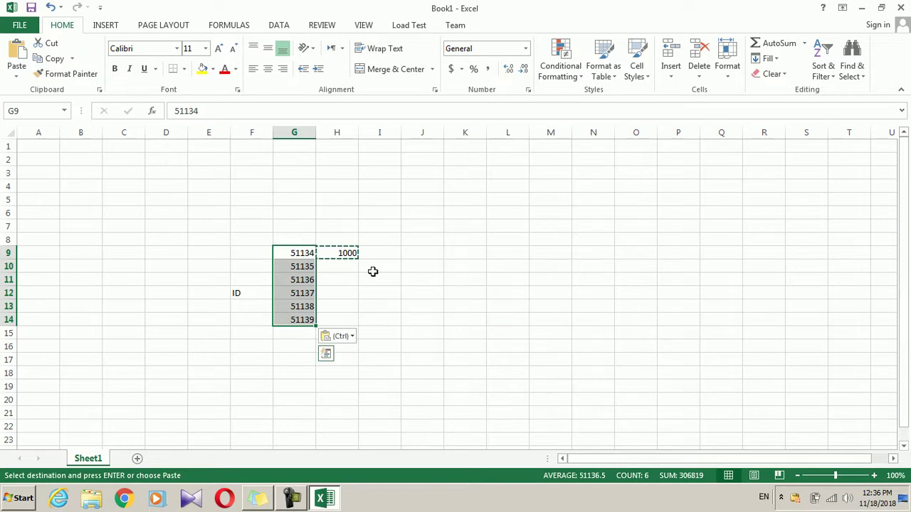
Step: Retype G9:G12 as 4000, 3000, 2000 and 1000
click(301, 266)
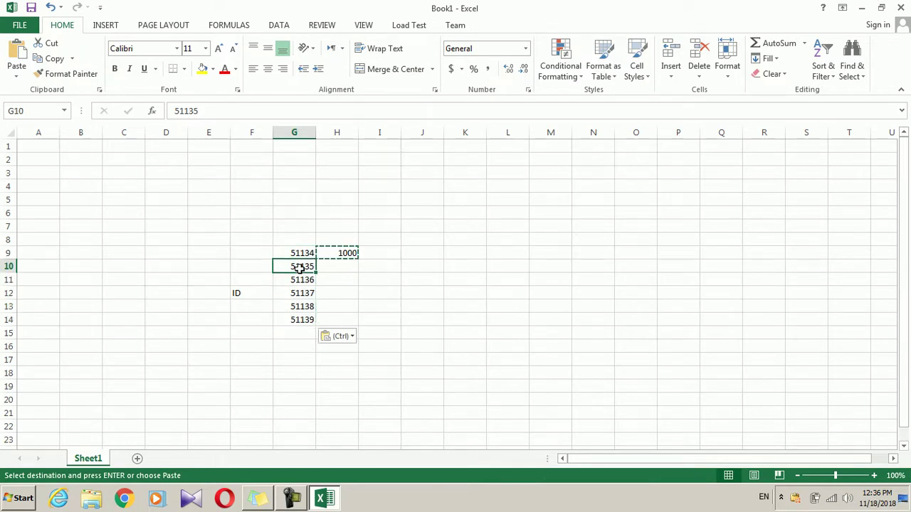
key(Escape)
click(299, 255)
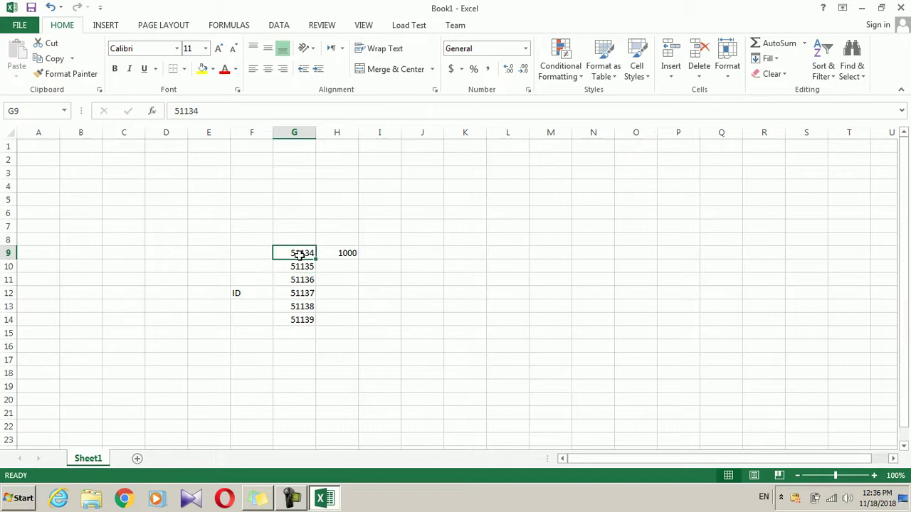
text(4000)
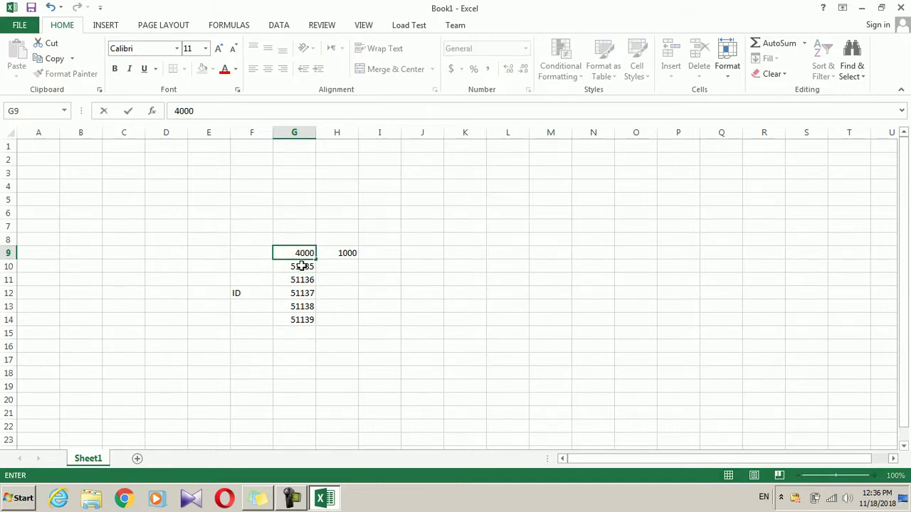
click(301, 266)
text(3000)
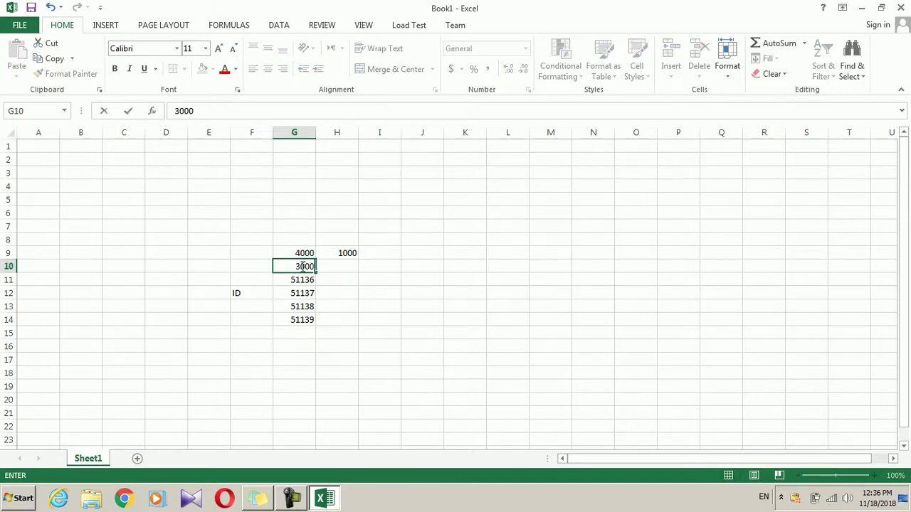
key(Return)
text(2000)
key(Return)
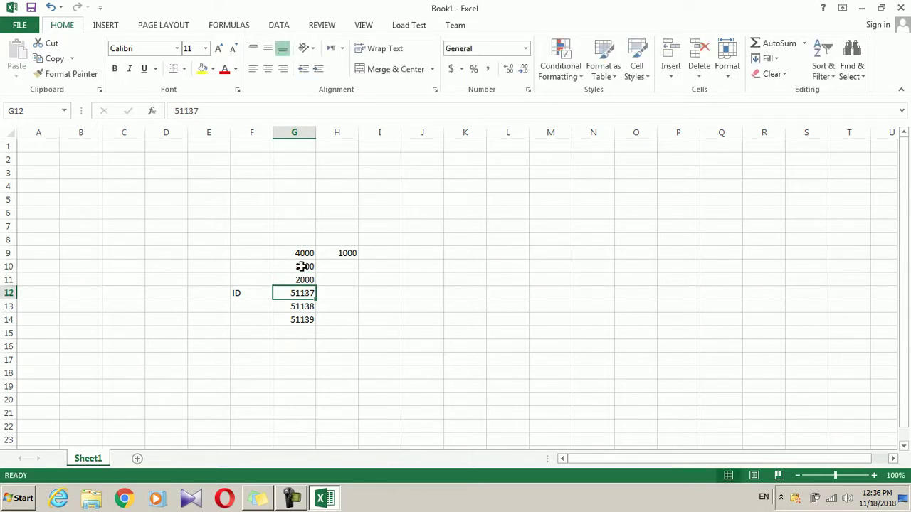
text(10000)
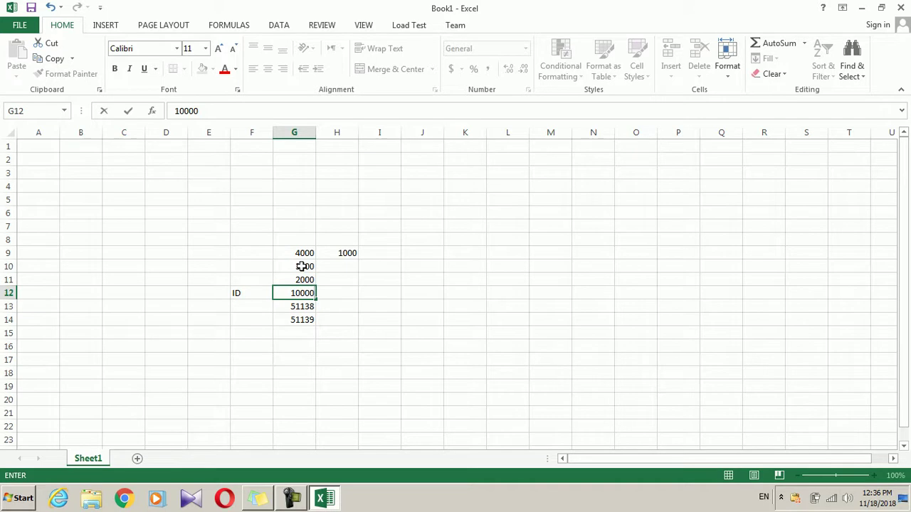
key(BackSpace)
key(Return)
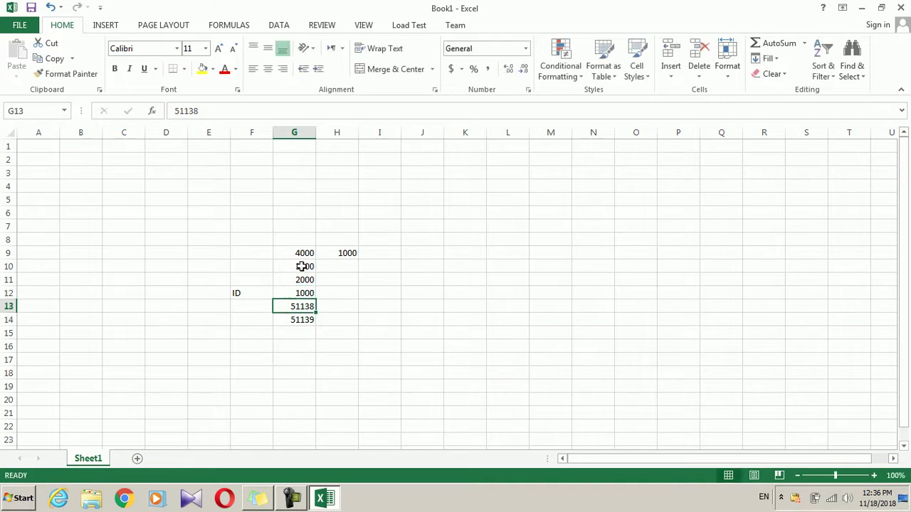
Step: Enter 8000 in G13 and 9000 in G14, then copy the 1000 in H9
text(80000)
key(BackSpace)
key(Return)
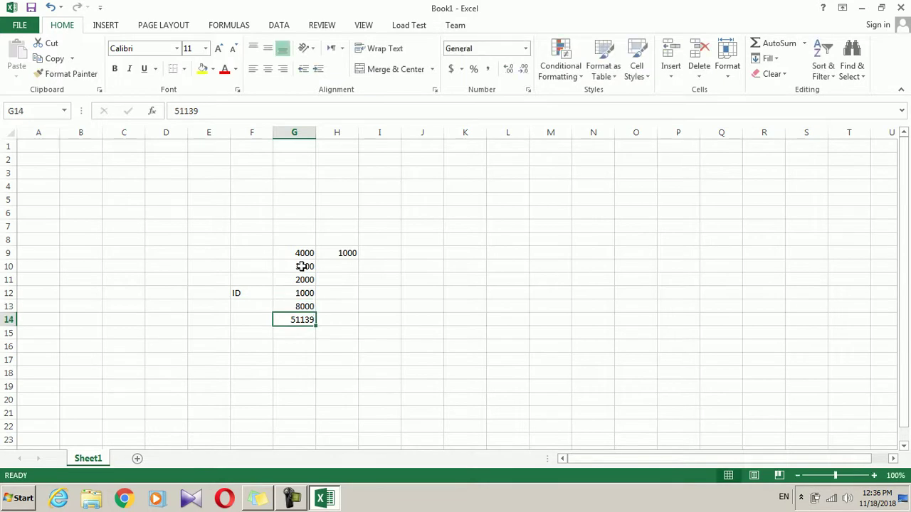
text(9000)
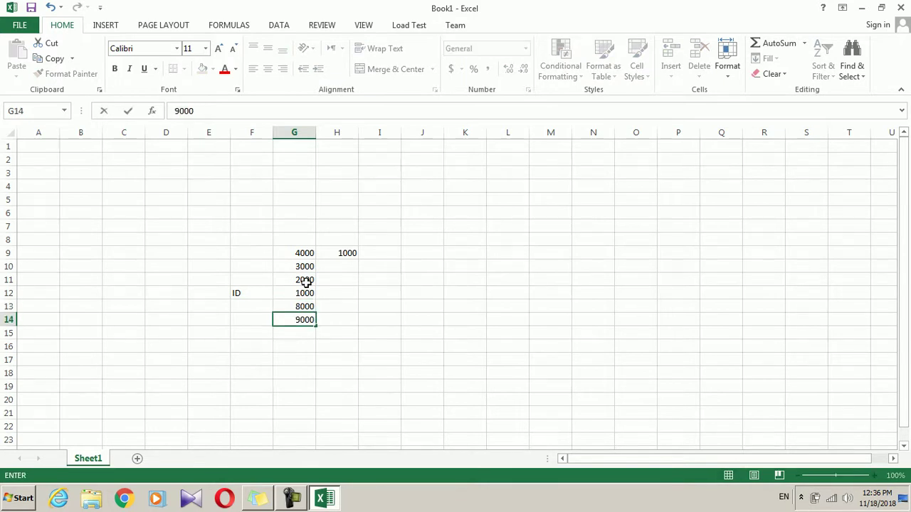
click(333, 291)
click(339, 253)
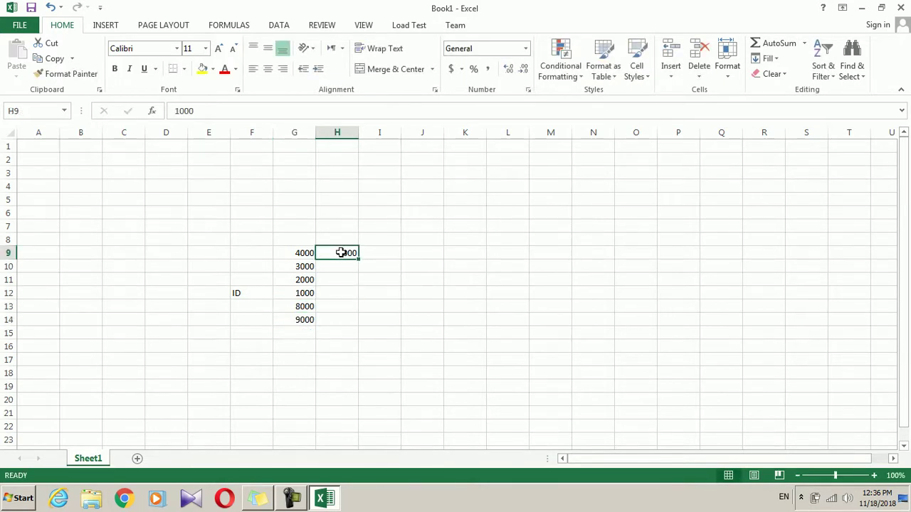
text(c)
key(Escape)
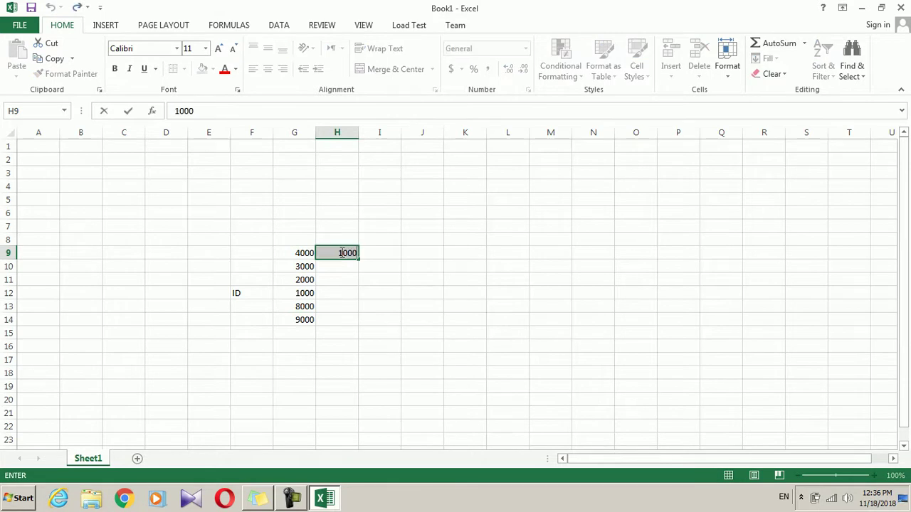
key(ctrl+c)
click(365, 292)
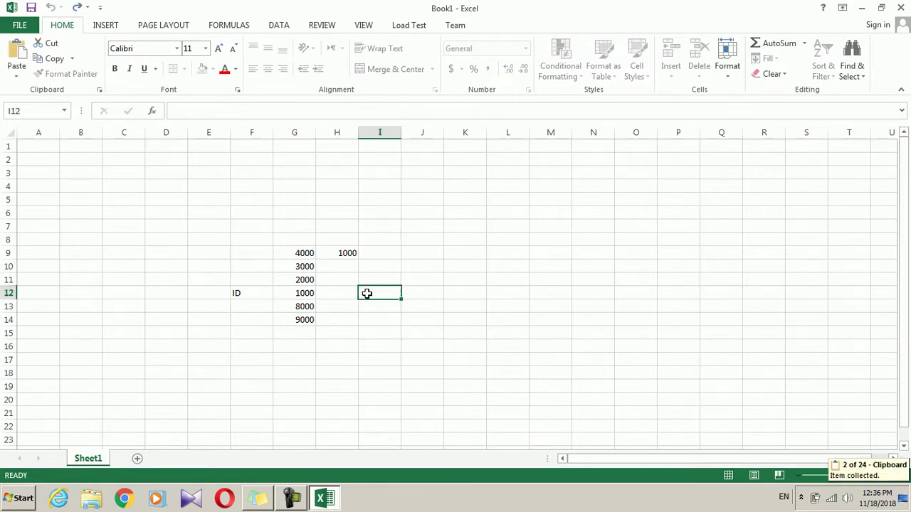
Step: Subtract the copied 1000 from G9:G14 via Paste Special, giving 3000, 2000, 1000, 0, 7000, 8000
click(339, 252)
key(ctrl+c)
drag(302, 253, 303, 318)
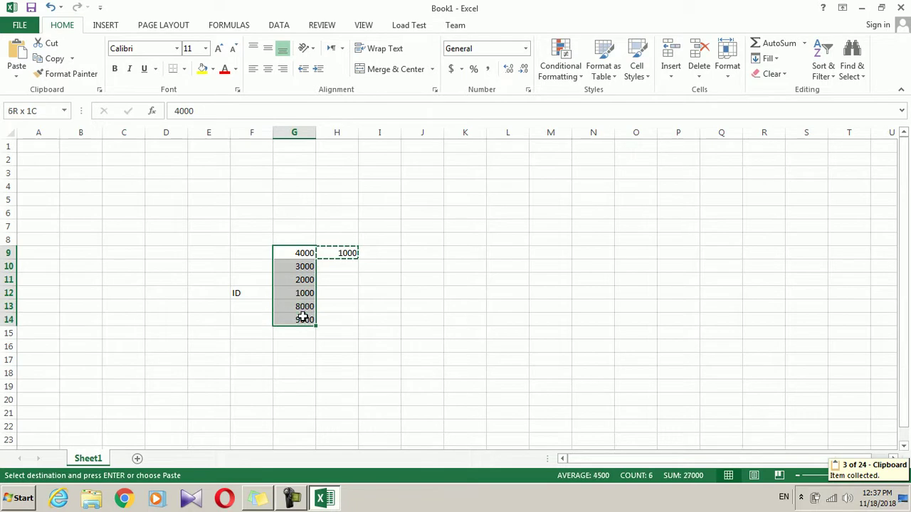
key(ctrl+alt+v)
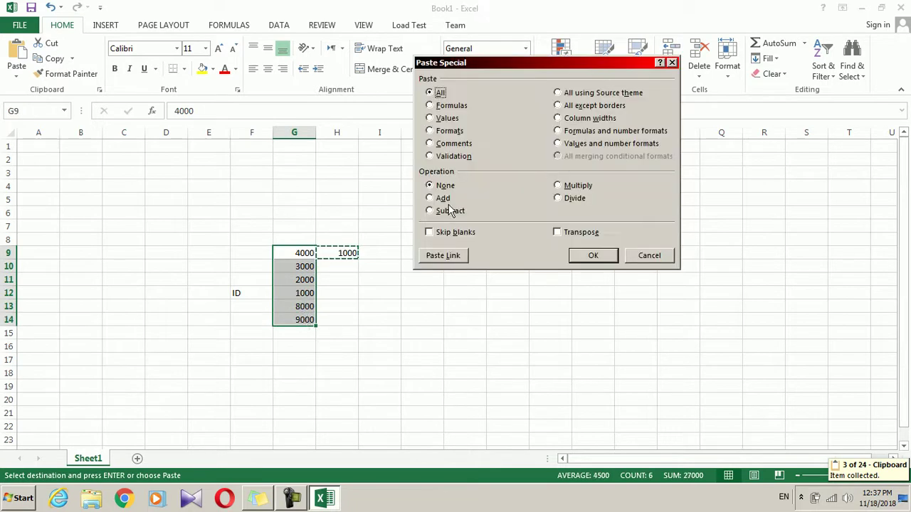
click(435, 211)
click(592, 256)
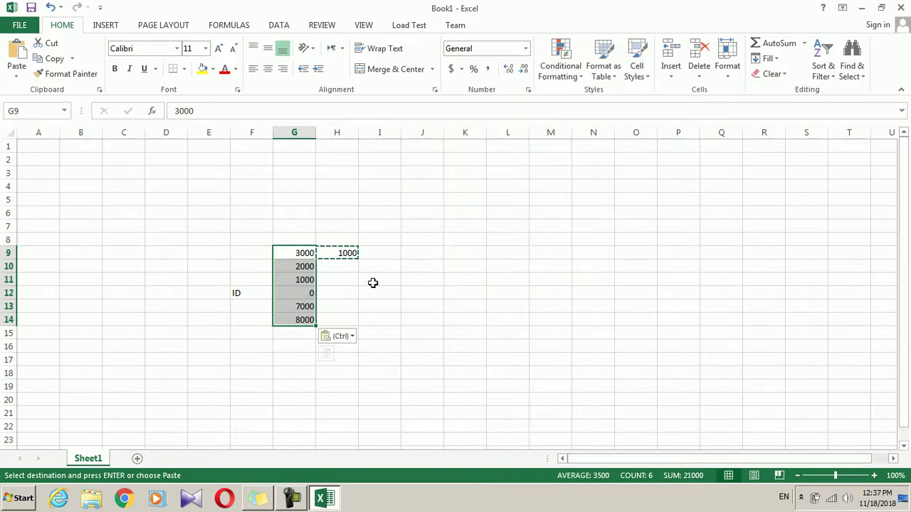
click(874, 476)
click(874, 476)
click(874, 475)
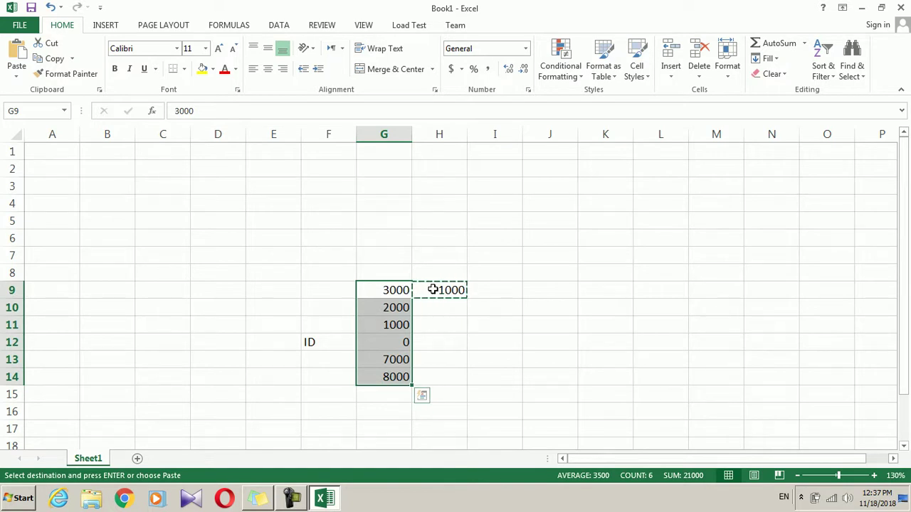
key(Escape)
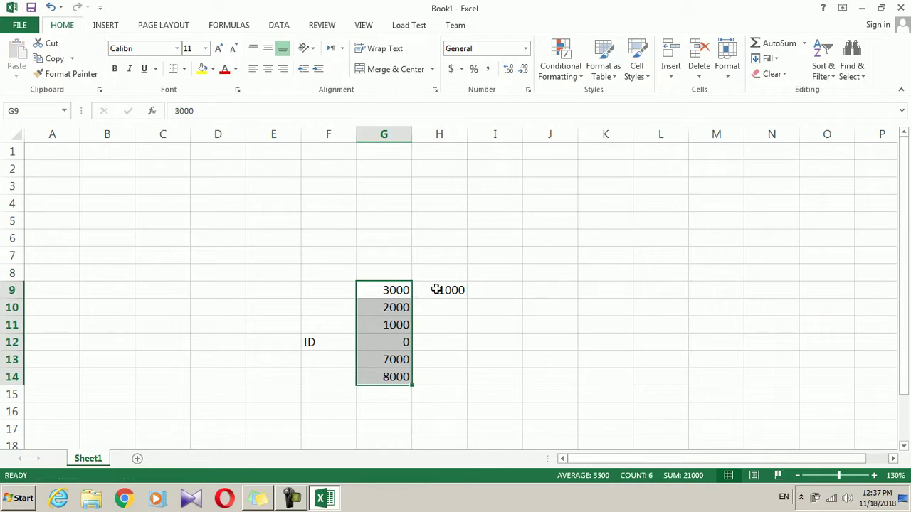
Step: Replace the 1000 in H9 with the multiplier 3 and copy it
click(436, 290)
key(BackSpace)
text(3)
key(Return)
click(456, 291)
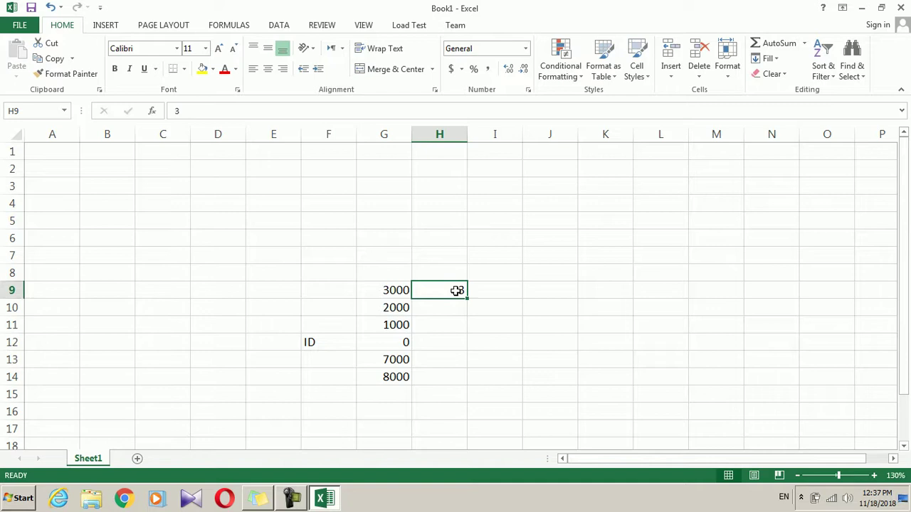
click(396, 290)
key(ctrl+c)
Step: Multiply G9, then all of G9:G14, by the copied 3 using Paste Special Multiply
click(401, 289)
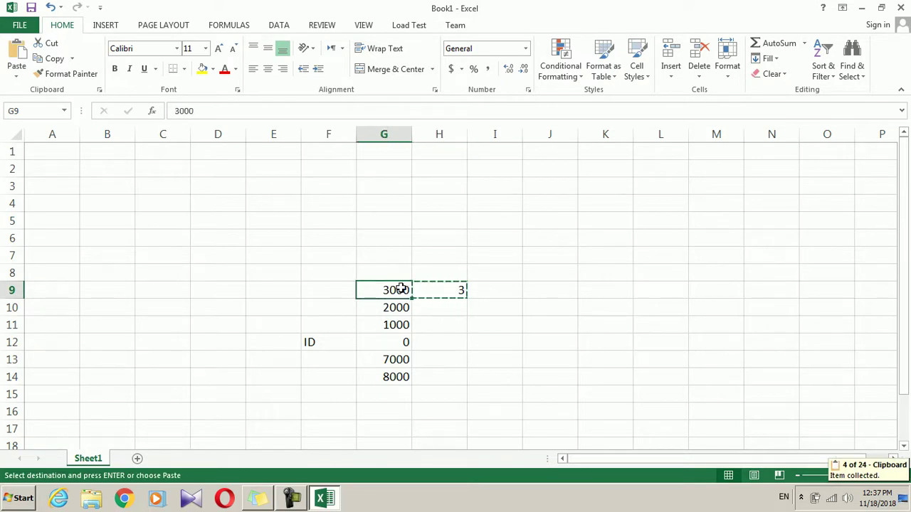
key(ctrl+alt+v)
click(577, 186)
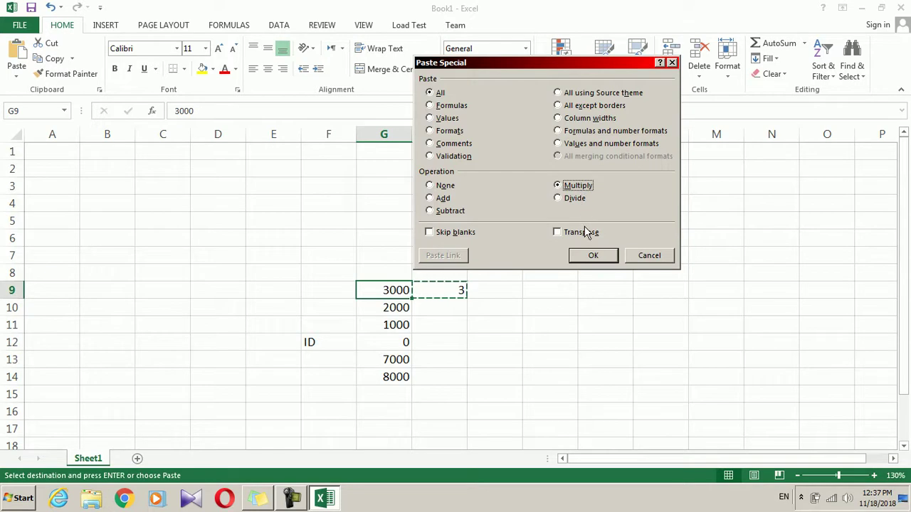
click(605, 258)
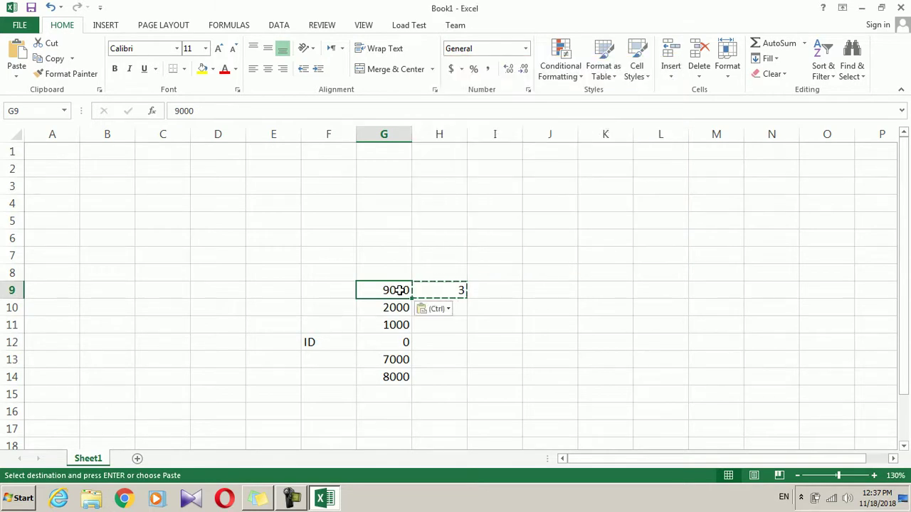
drag(399, 290, 394, 379)
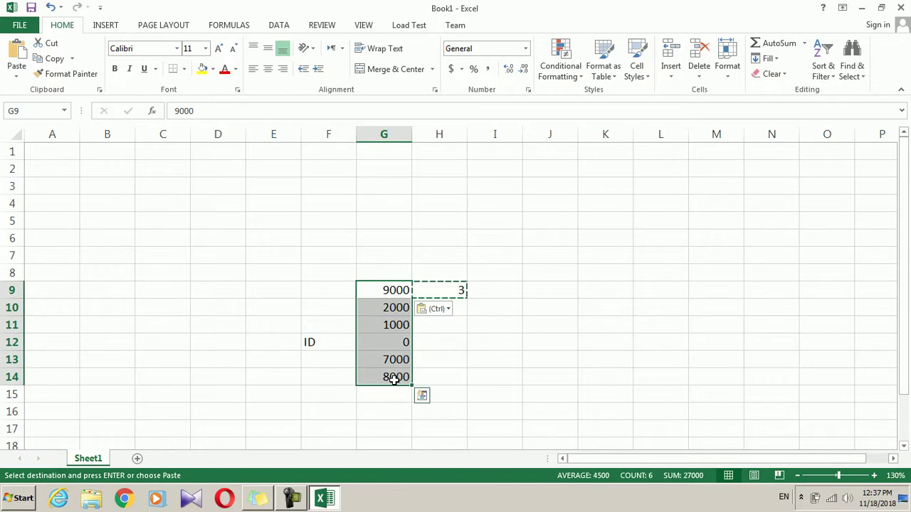
key(ctrl+alt+v)
click(572, 185)
click(600, 255)
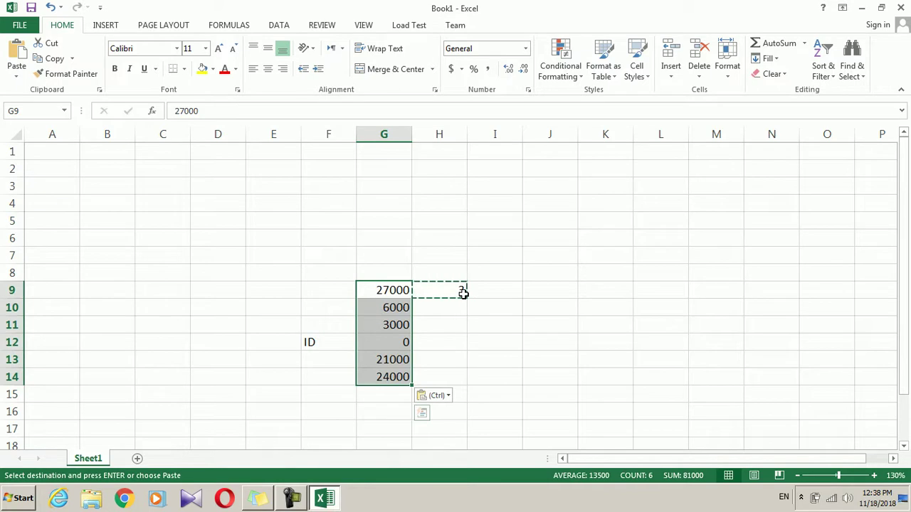
Step: Retype G9 as 20000
text(`)
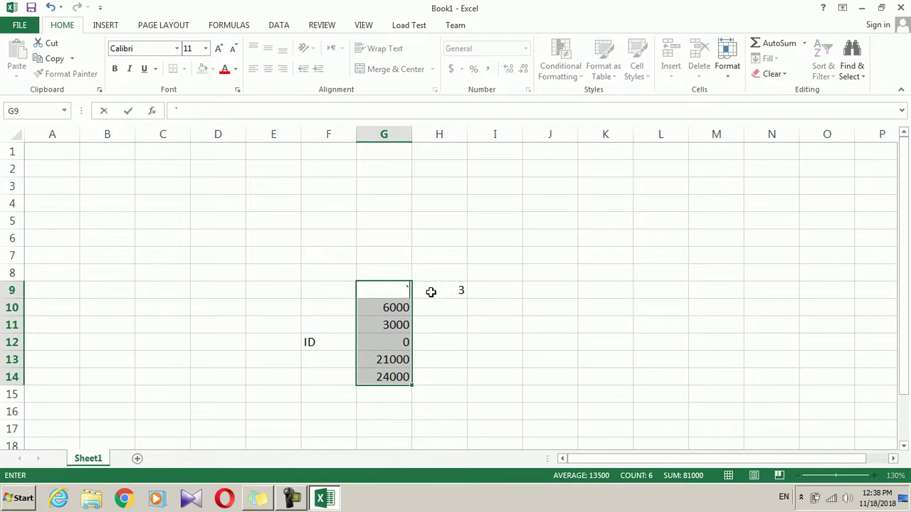
text(000)
click(439, 311)
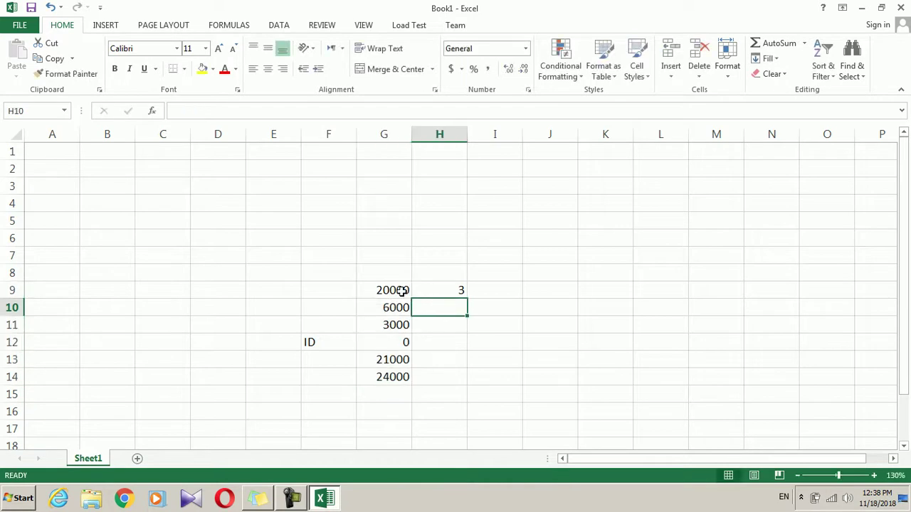
drag(400, 290, 400, 359)
Step: Change G12 to 10000 and the multiplier in H9 to 30
click(399, 324)
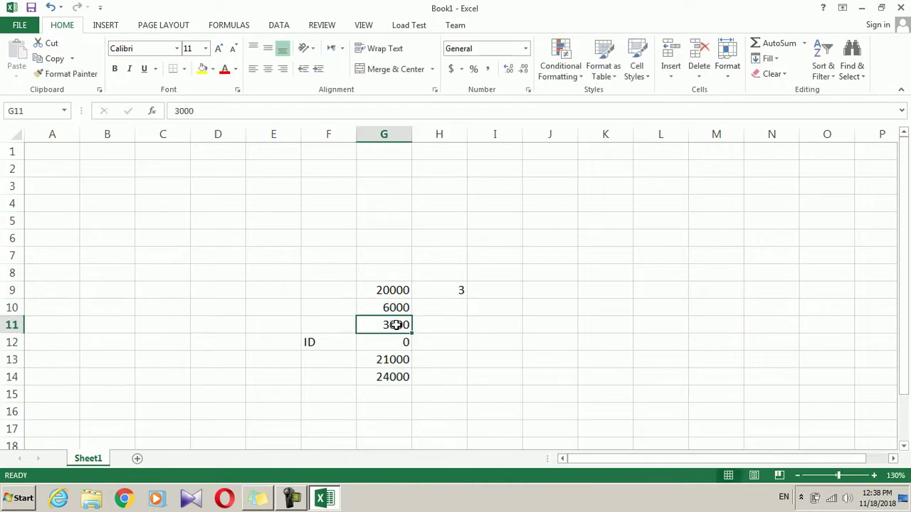
click(401, 343)
text(10000)
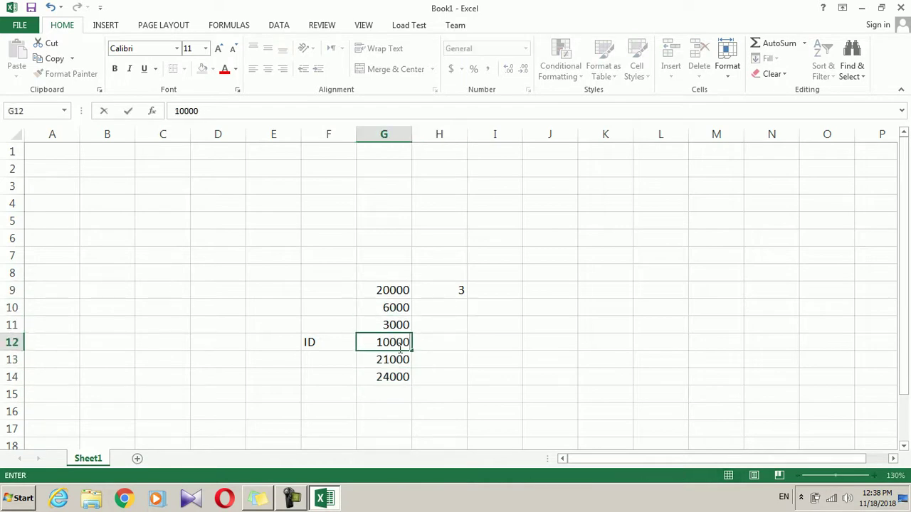
click(401, 376)
click(397, 304)
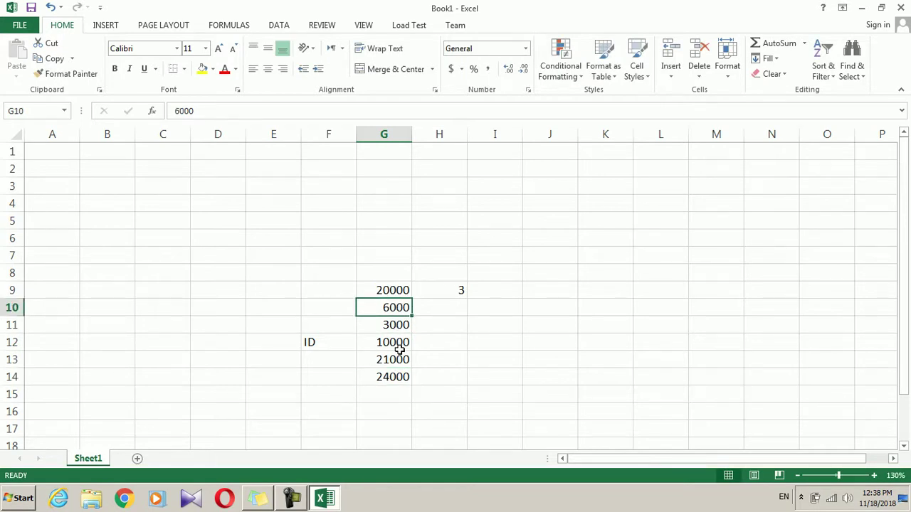
double_click(448, 293)
key(BackSpace)
text(300)
click(463, 325)
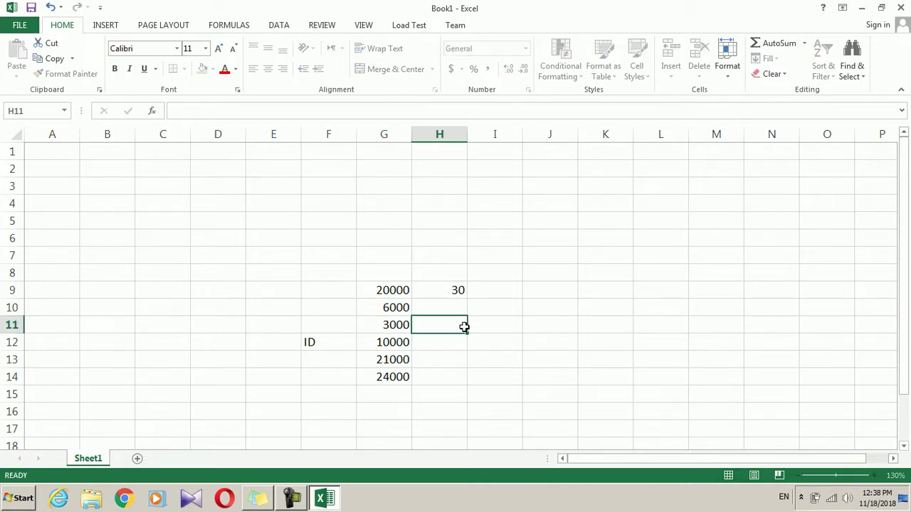
Step: Select G9:G14 and copy the values
click(455, 293)
click(397, 290)
drag(397, 290, 399, 326)
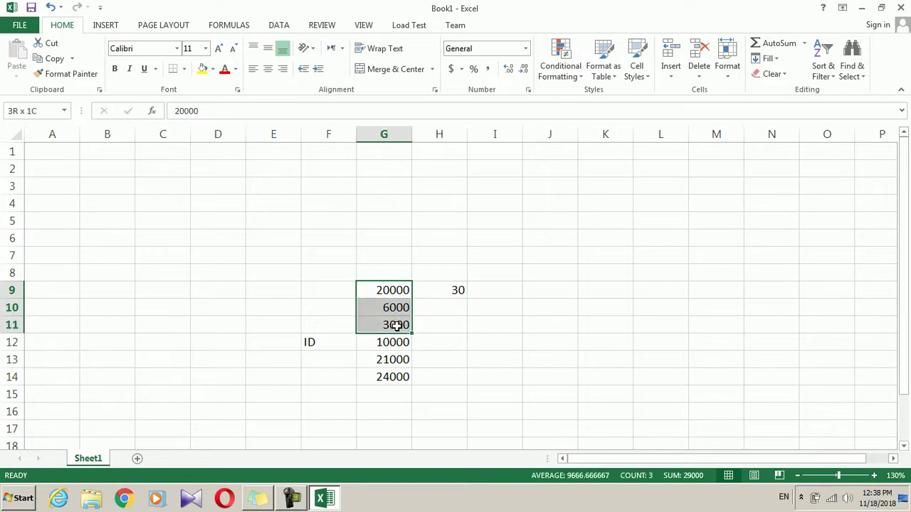
click(455, 291)
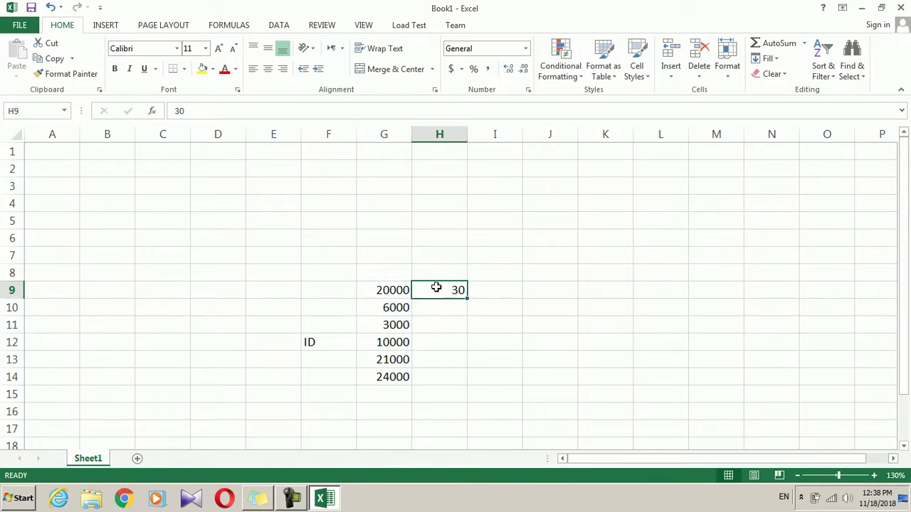
drag(383, 291, 391, 376)
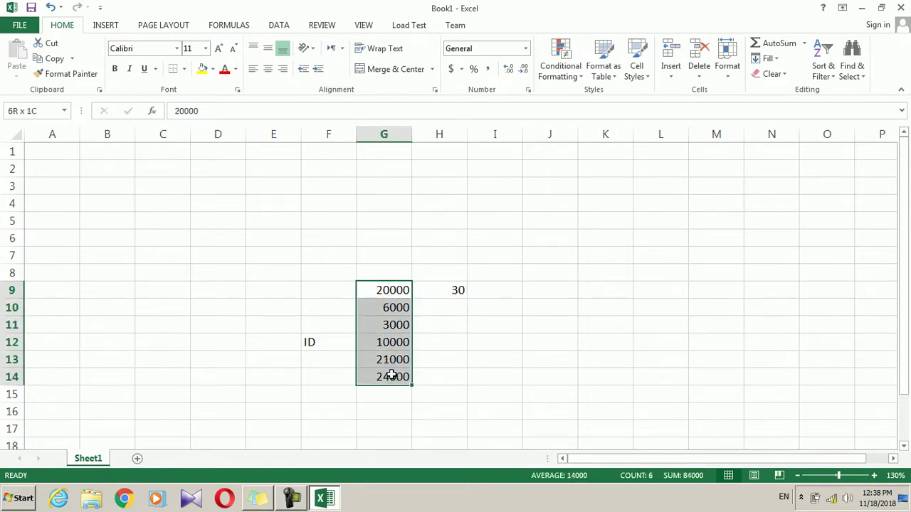
drag(391, 290, 449, 294)
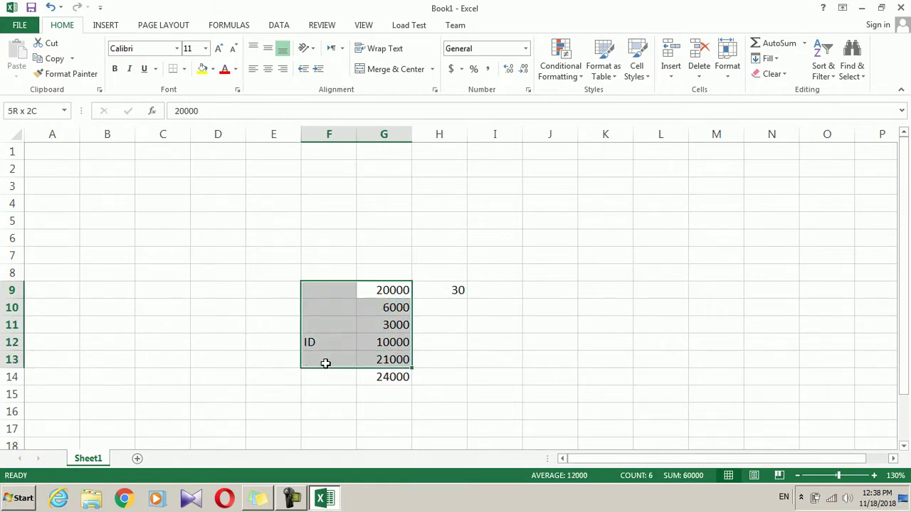
drag(450, 294, 363, 375)
key(ctrl+c)
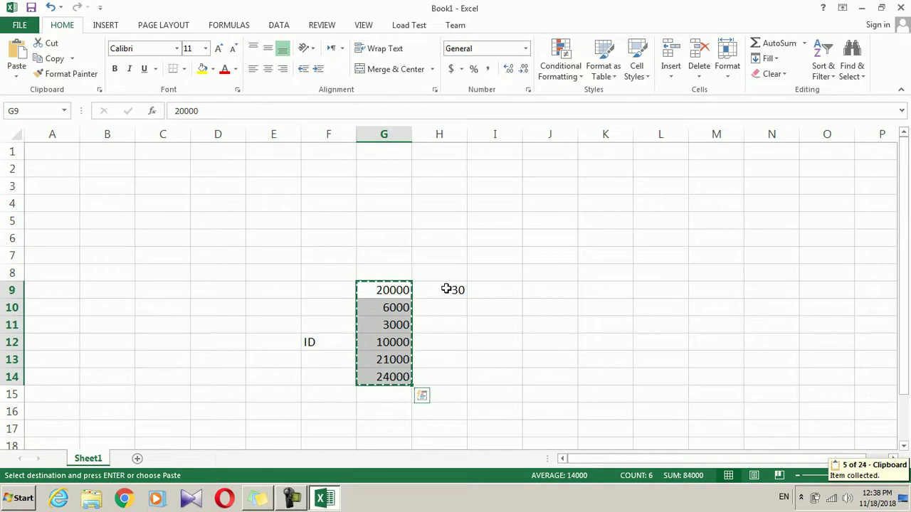
Step: Undo the mistaken Paste Special Divide into H9:H14, restoring 30 in H9
click(447, 289)
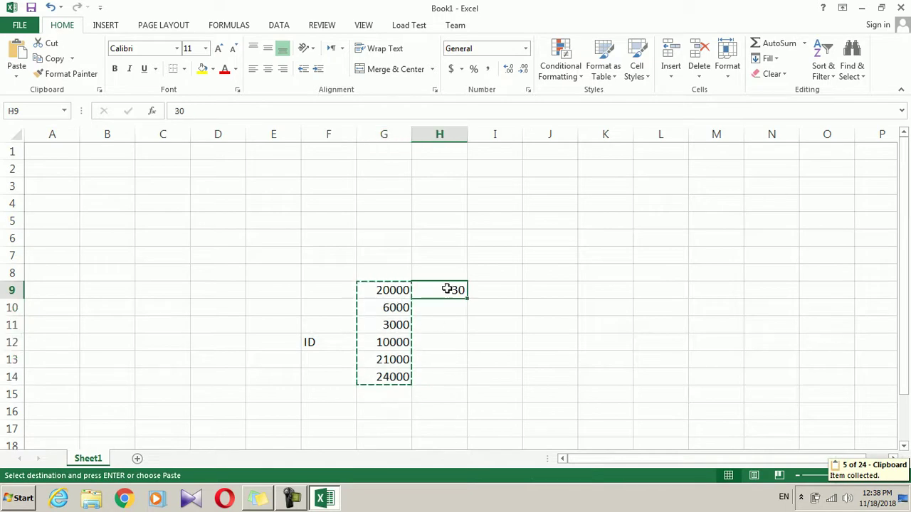
key(ctrl+alt+v)
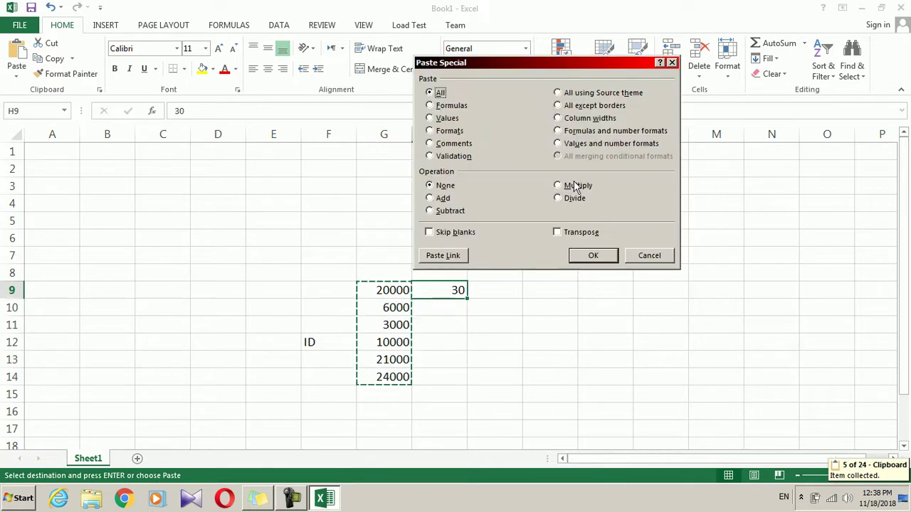
click(570, 185)
click(575, 199)
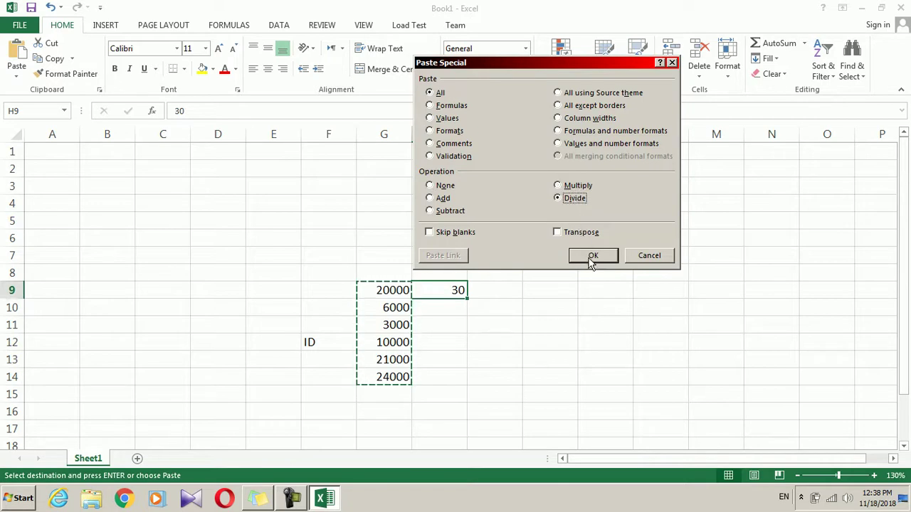
click(591, 256)
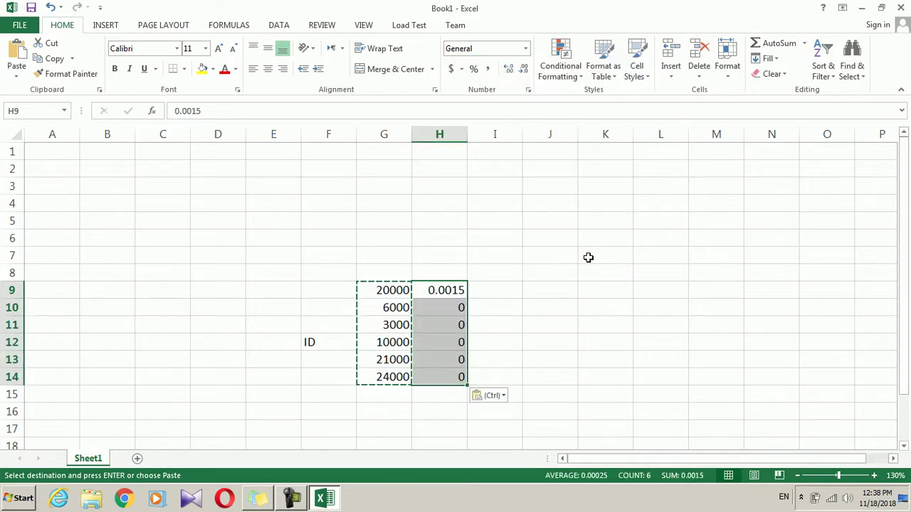
key(Escape)
key(ctrl+z)
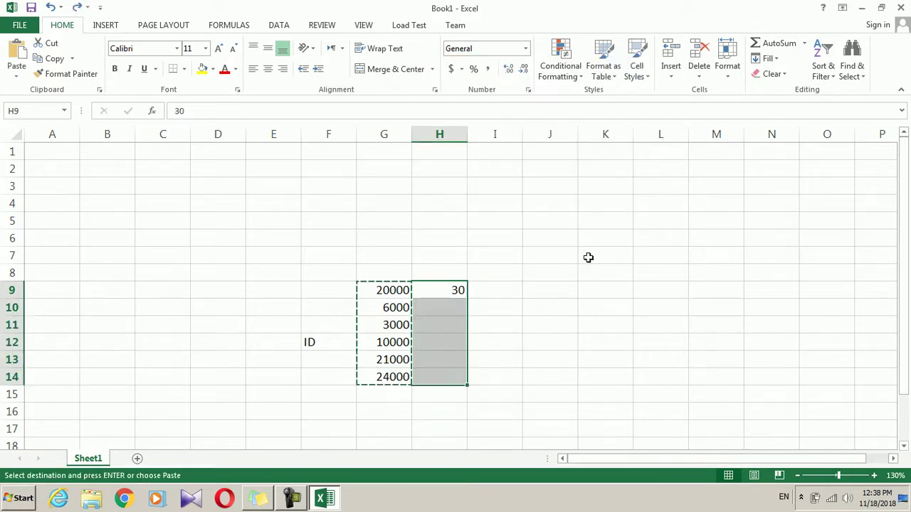
key(Escape)
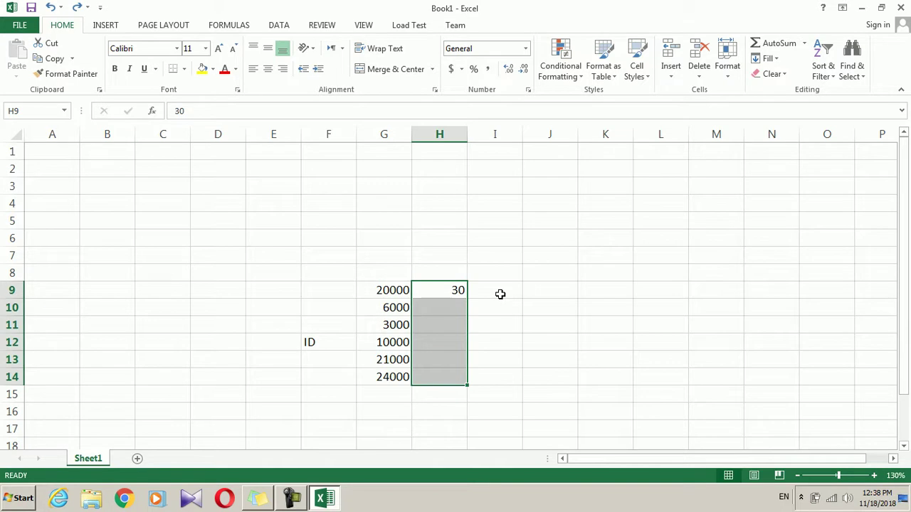
Step: Copy the 30 in H9 and divide G9:G14 by it with Paste Special Divide
click(456, 290)
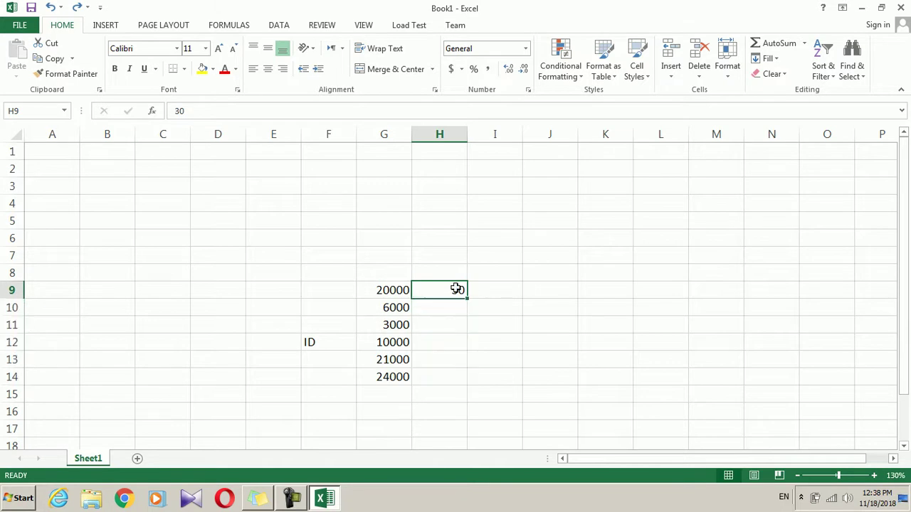
key(ctrl+c)
drag(389, 286, 398, 383)
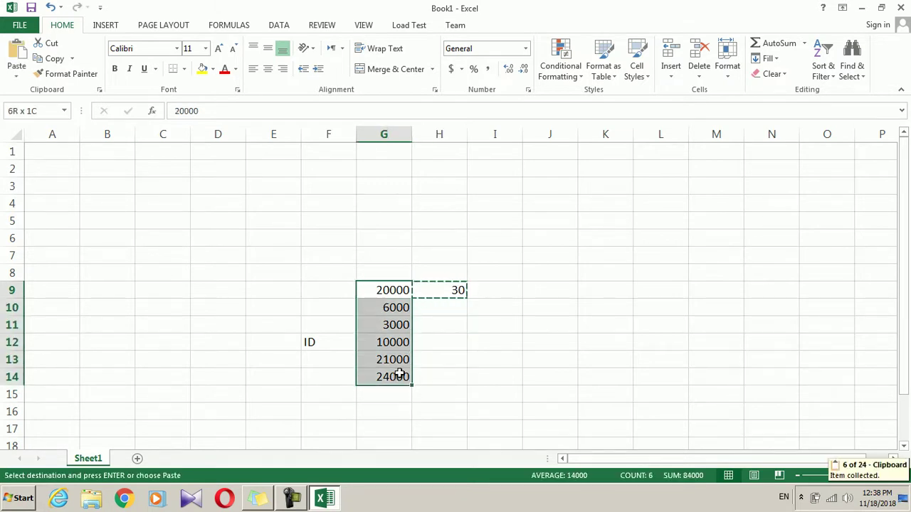
key(ctrl+alt+v)
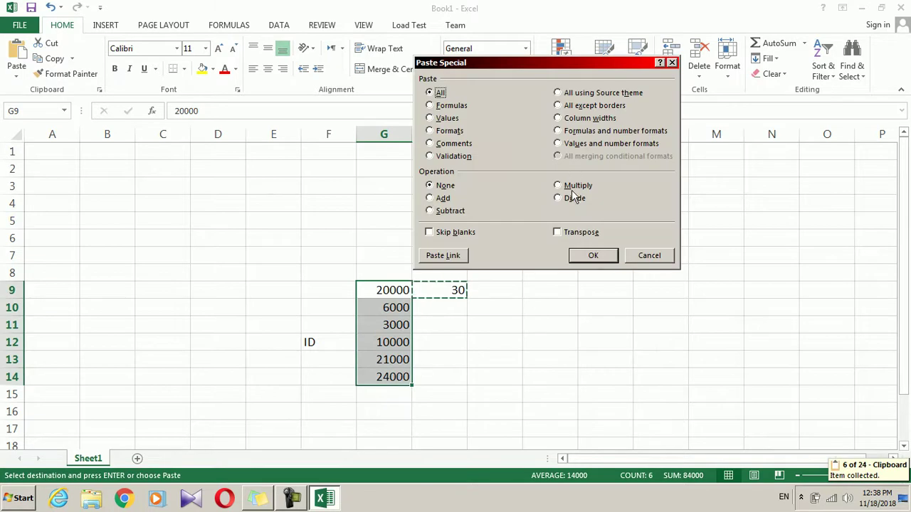
click(574, 200)
click(589, 257)
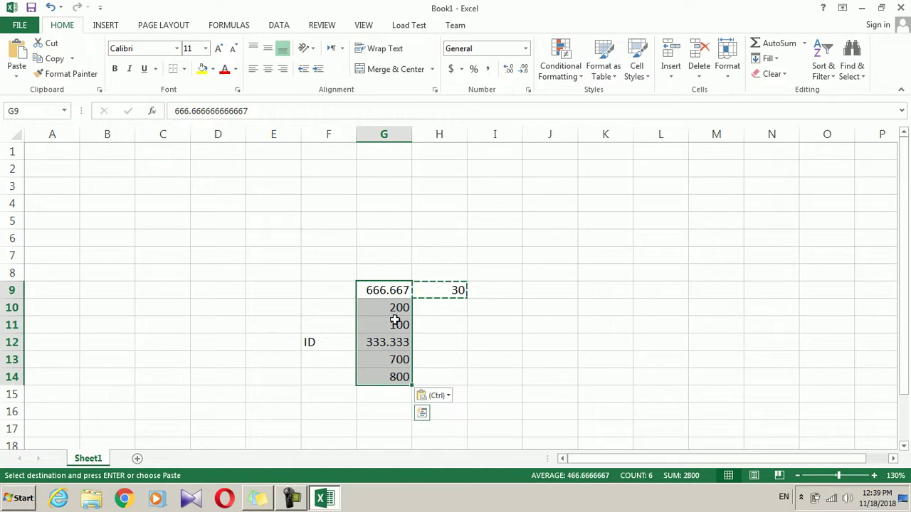
Step: Open Paste Special on H11 and pick Divide without applying it
click(290, 498)
click(848, 426)
click(502, 419)
click(415, 325)
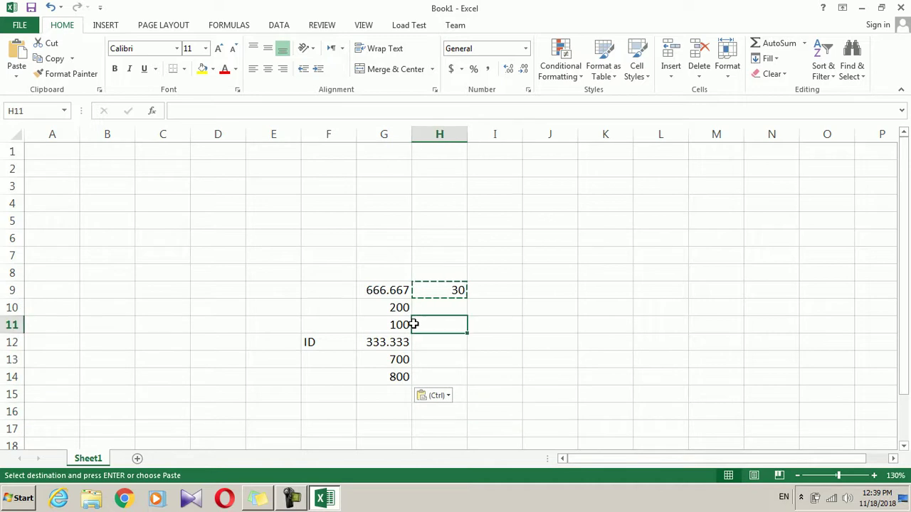
key(ctrl+alt+v)
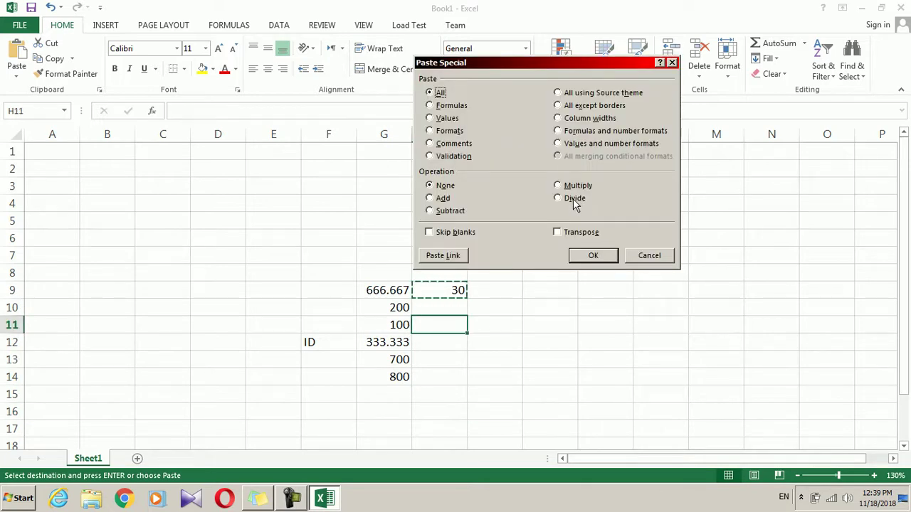
click(573, 199)
click(291, 498)
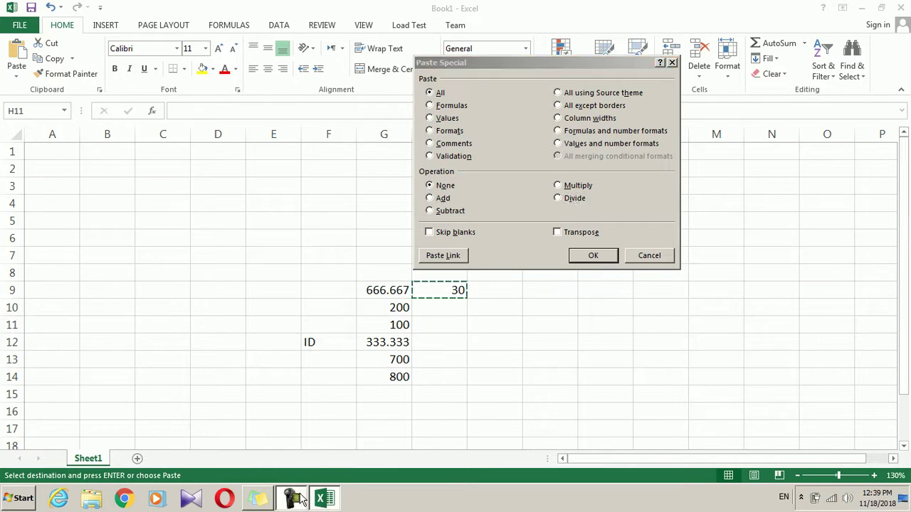
click(848, 448)
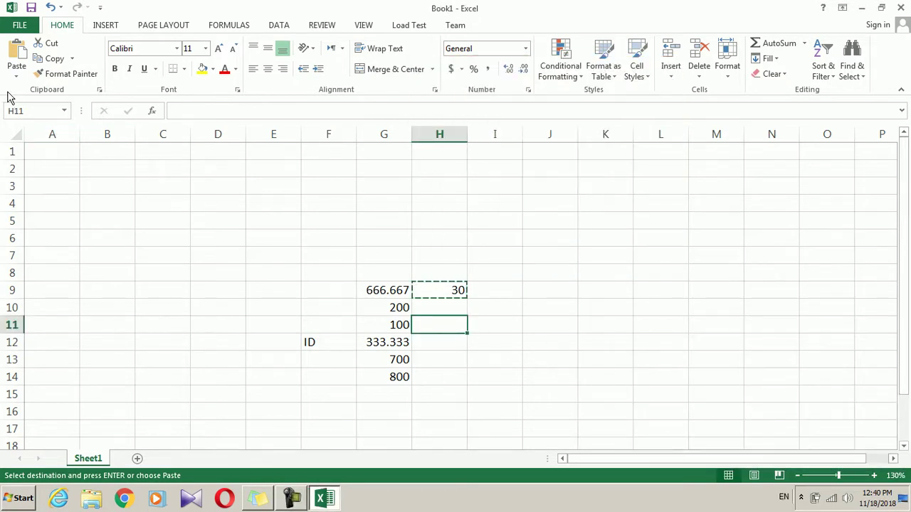
Step: Cancel Paste Special from the Paste dropdown and open H9 to remove its 30
click(19, 75)
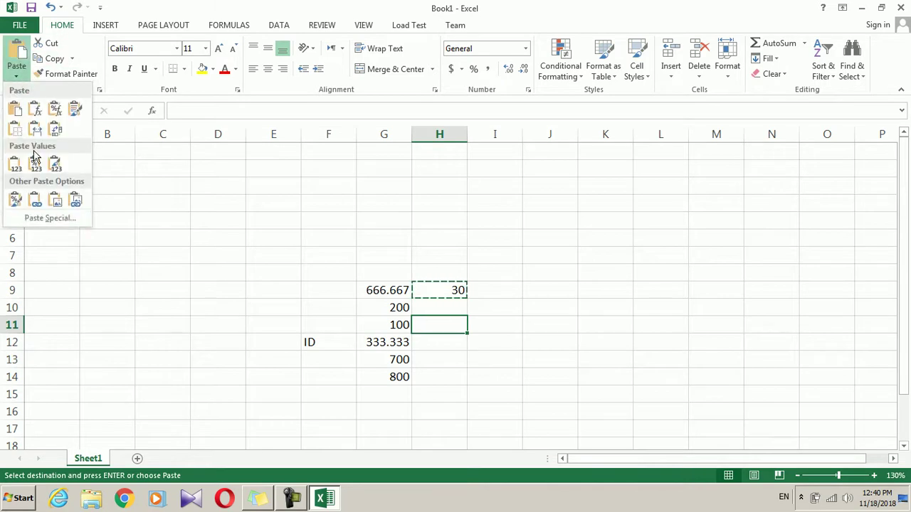
click(47, 220)
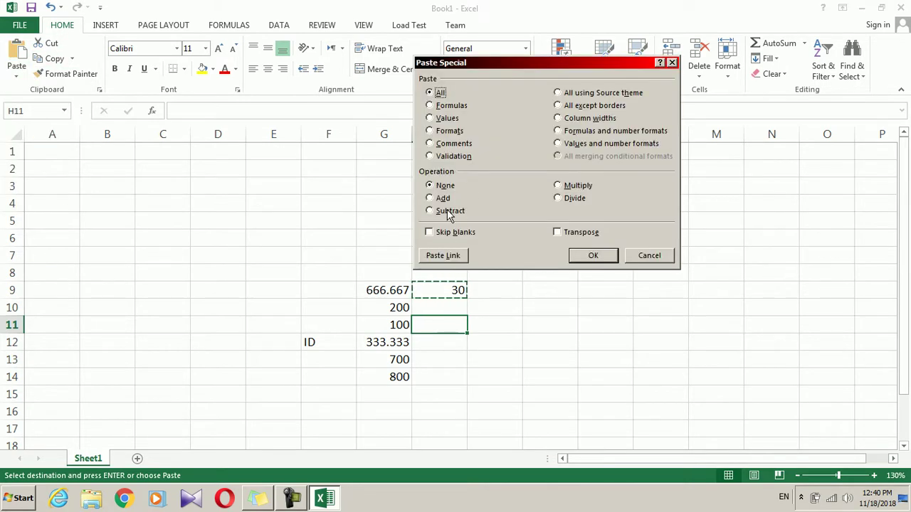
click(647, 256)
click(425, 291)
double_click(426, 291)
Step: Erase the 30 from H9 and the divided value from G9
key(BackSpace)
key(BackSpace)
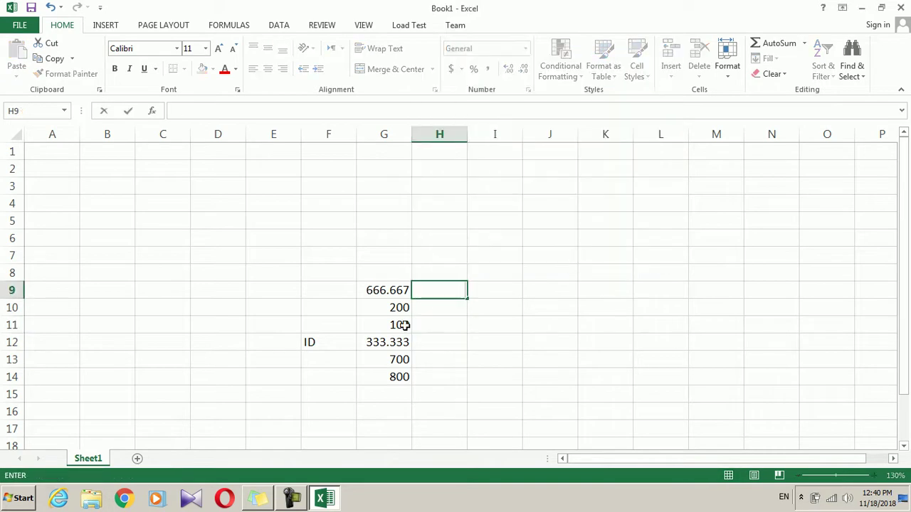
click(378, 340)
drag(376, 294, 382, 357)
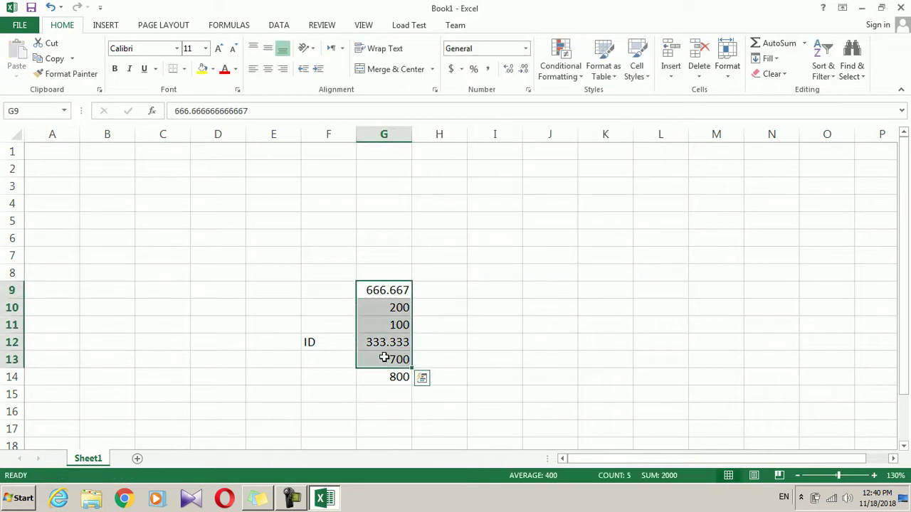
click(389, 325)
drag(386, 292, 385, 379)
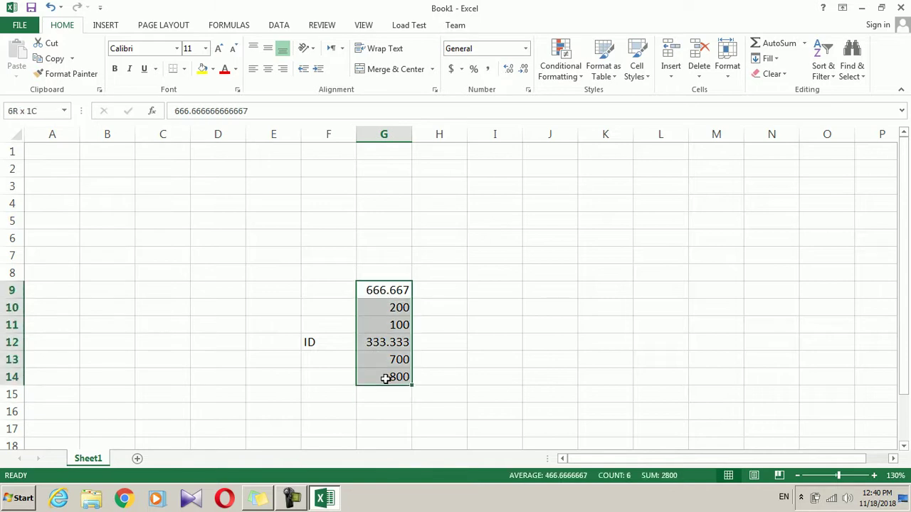
key(BackSpace)
click(389, 381)
Step: Clear All the remaining divided values in G10:G15 and select G12
drag(390, 307, 391, 392)
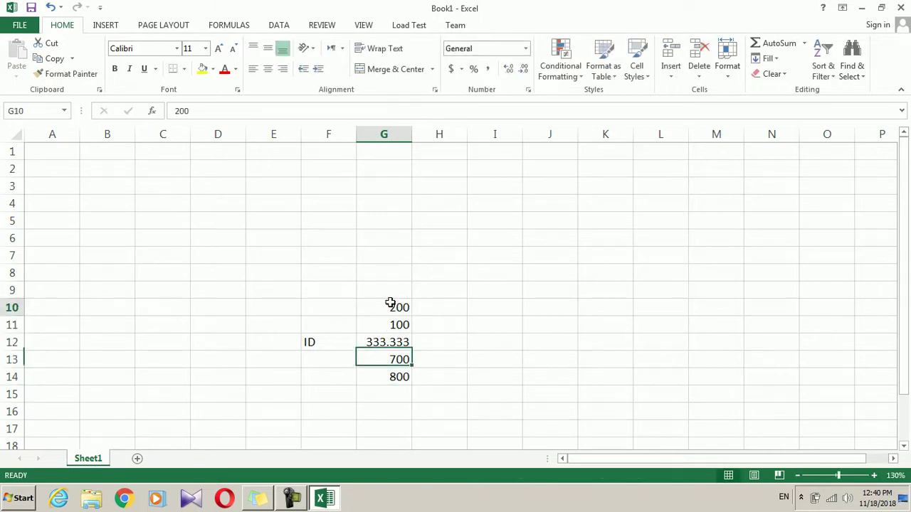
click(783, 74)
click(768, 96)
drag(453, 303, 363, 345)
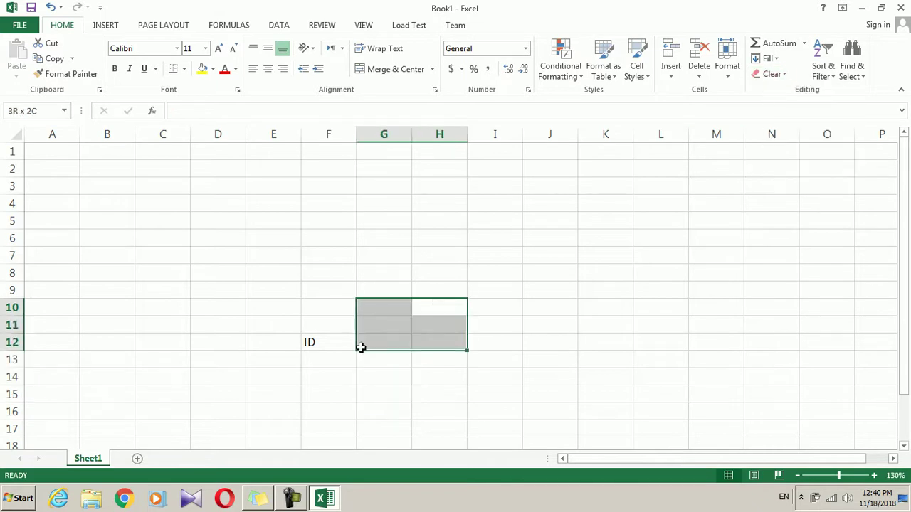
click(370, 342)
Step: Add the headers Name, Job and Salary beside ID in row 12
text(Name)
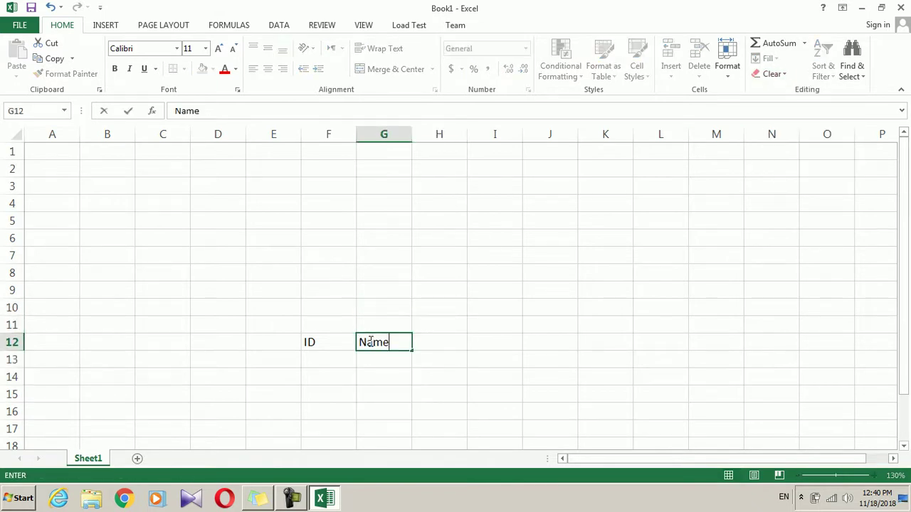
key(Tab)
text(Jo)
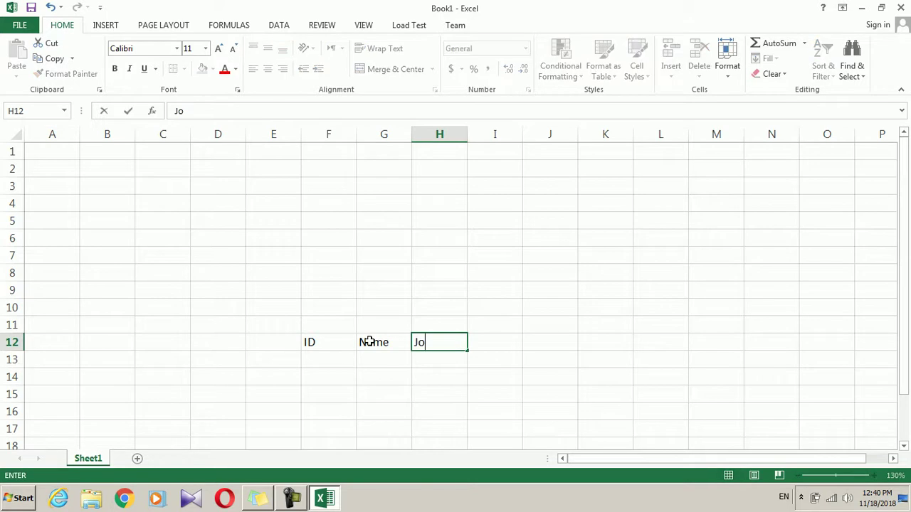
key(Tab)
text(Salary)
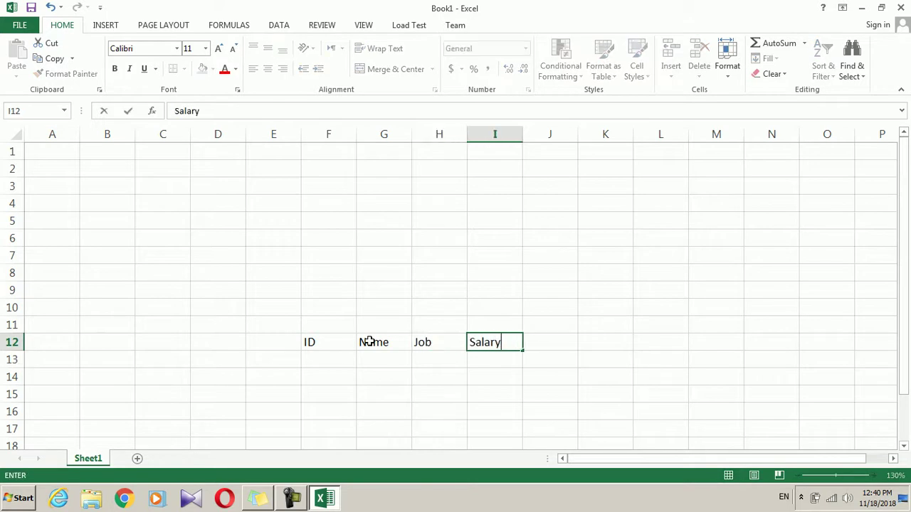
click(401, 367)
Step: Enter ID 1 in F13 and fill IDs 1 to 5 down F13:F17
click(306, 372)
click(337, 342)
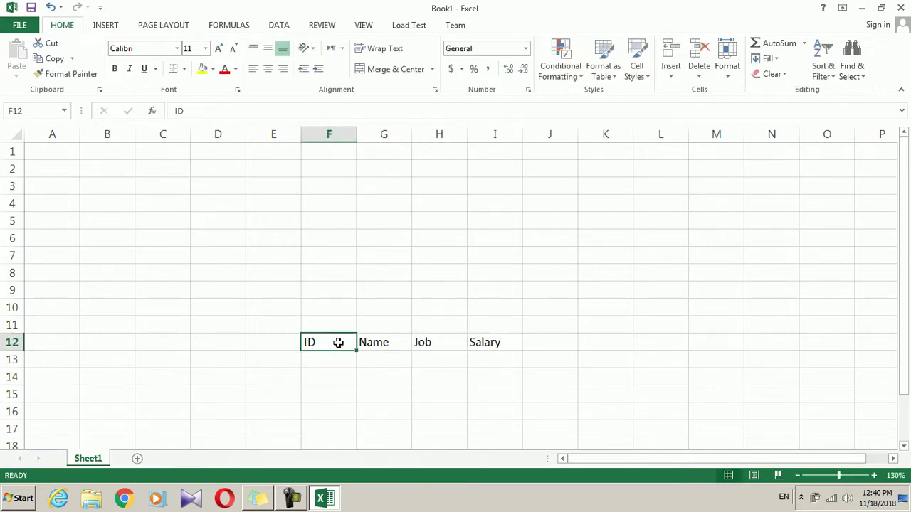
click(335, 358)
text(1)
key(Return)
click(352, 366)
drag(356, 368, 349, 432)
Step: Enter the five employee names into G13:G17
click(395, 359)
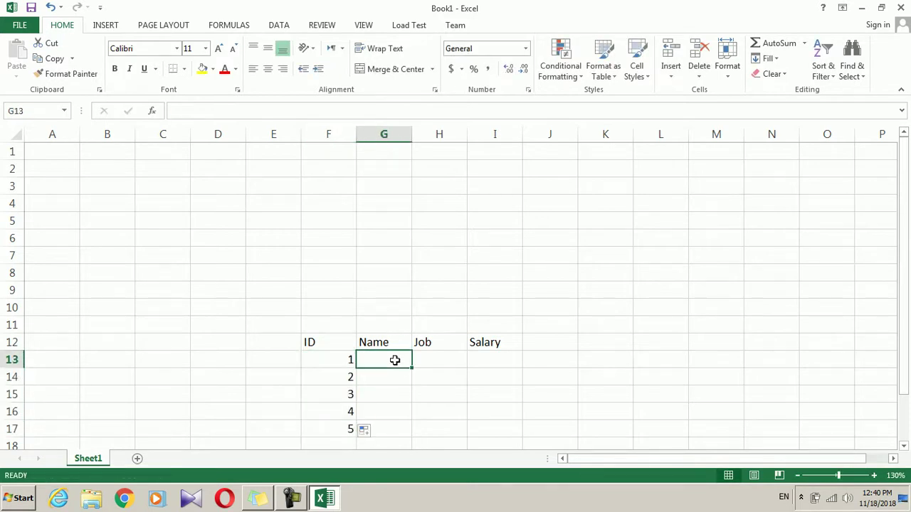
text(AHmad)
click(378, 394)
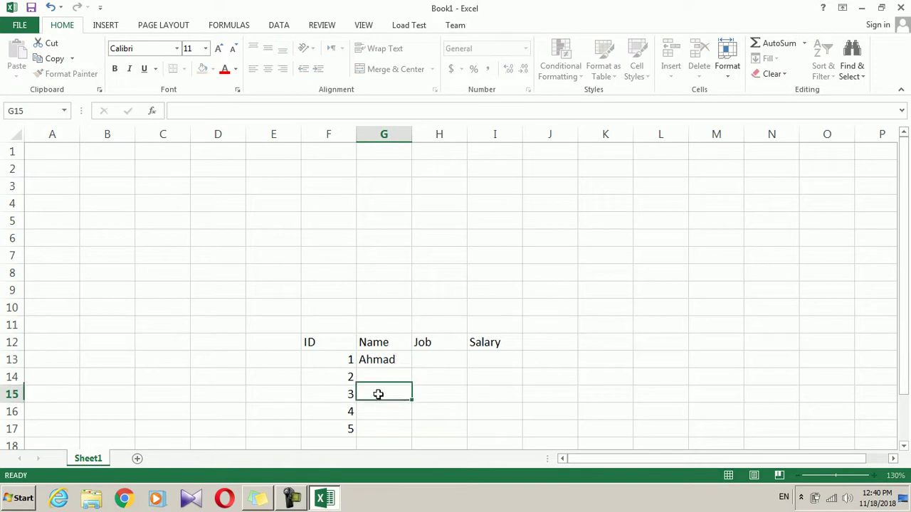
click(389, 360)
click(388, 377)
text(Mahmaood)
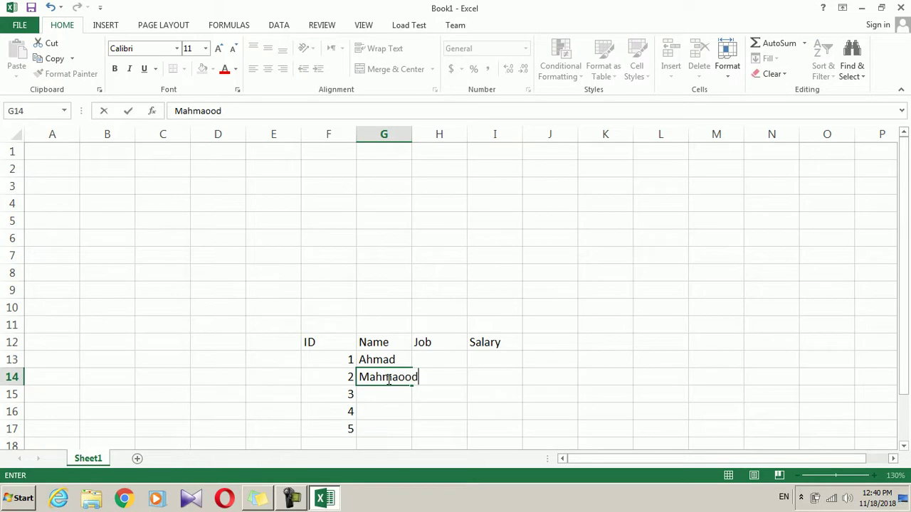
key(Tab)
click(384, 393)
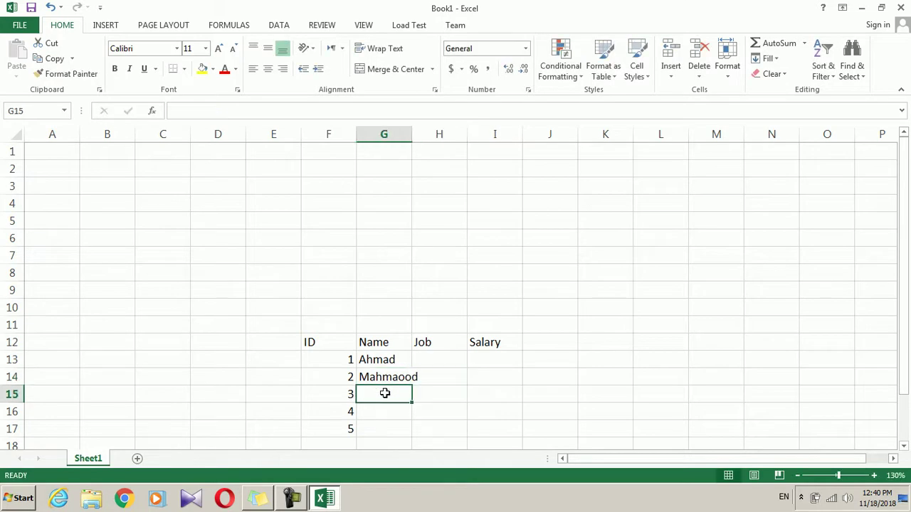
text(Jan)
key(Return)
text(kha)
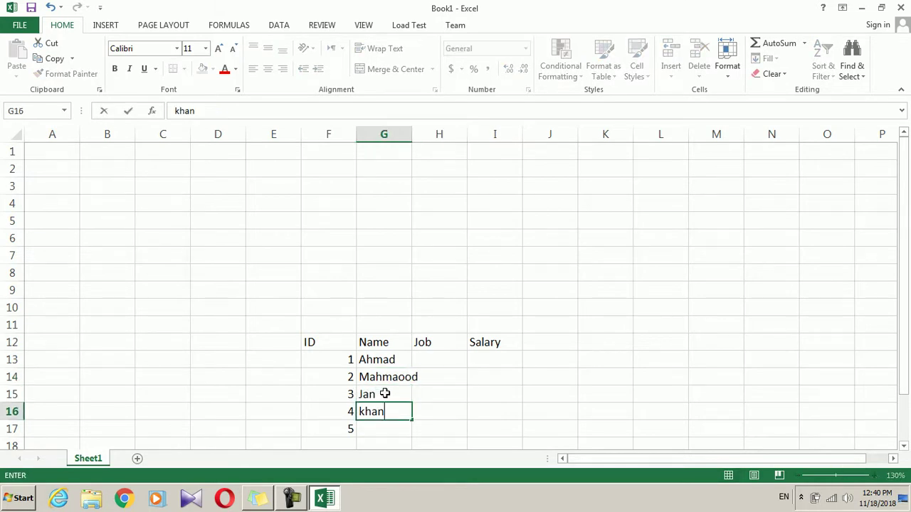
text(n)
key(Return)
text(bilal)
key(BackSpace)
Step: Enter the jobs eng, doc, eng, IT and Secruity into H13:H17
click(455, 355)
text(eng)
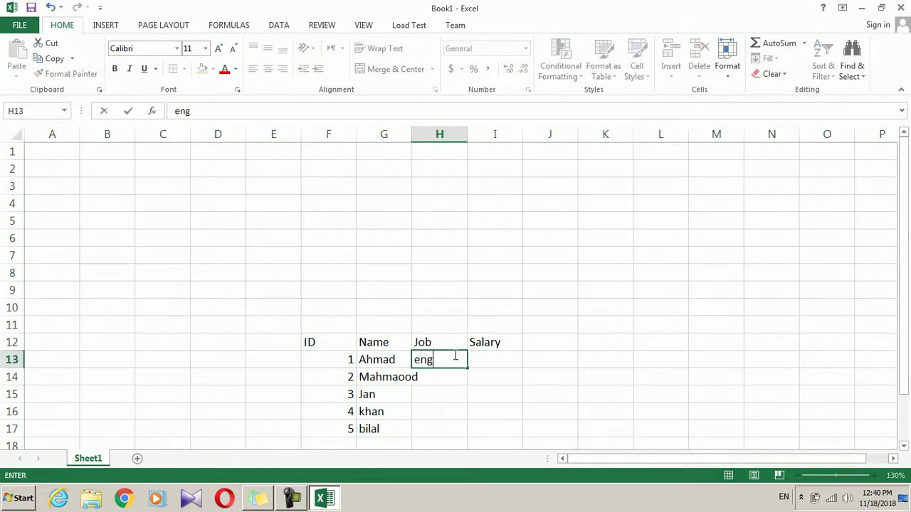
key(Tab)
click(454, 354)
key(Return)
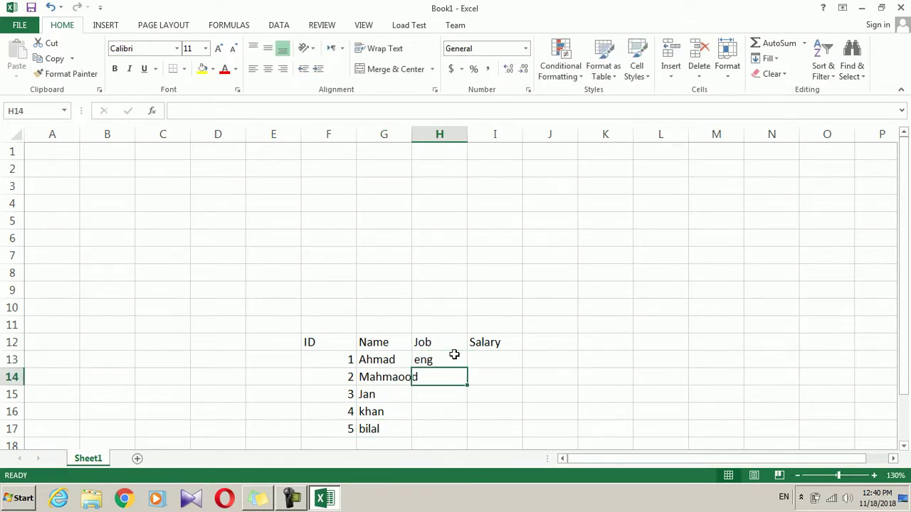
text(doc)
key(Return)
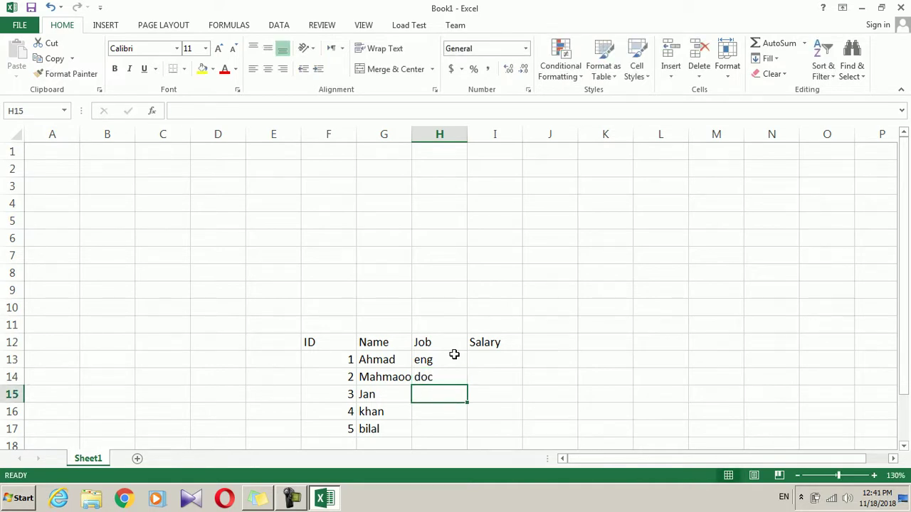
text(eng)
key(Return)
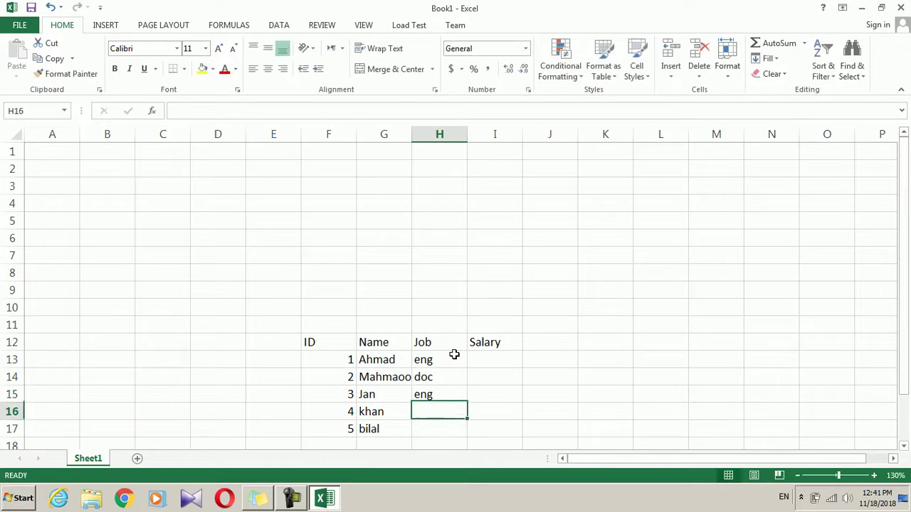
text(IT)
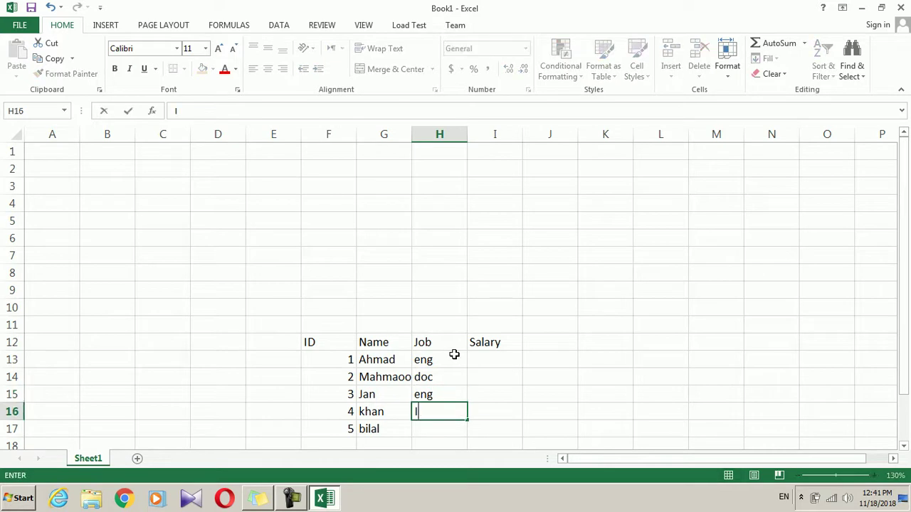
key(Return)
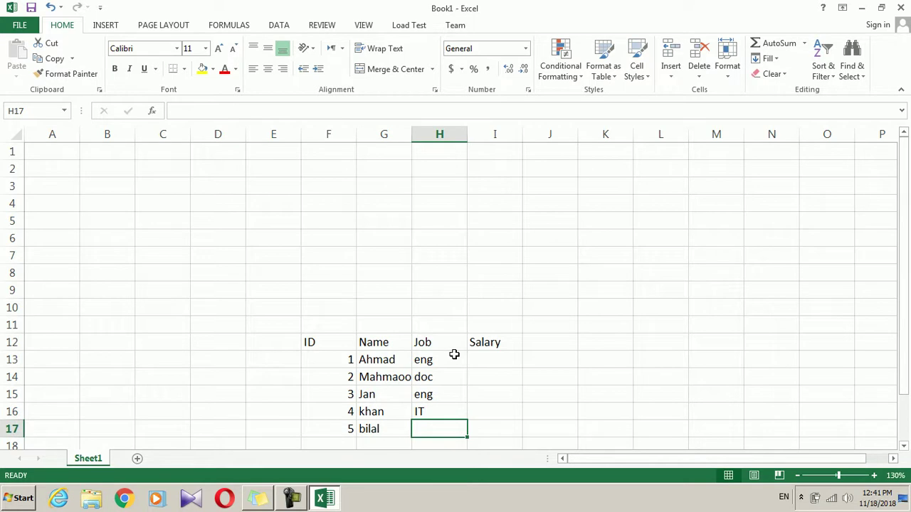
text(Secruity)
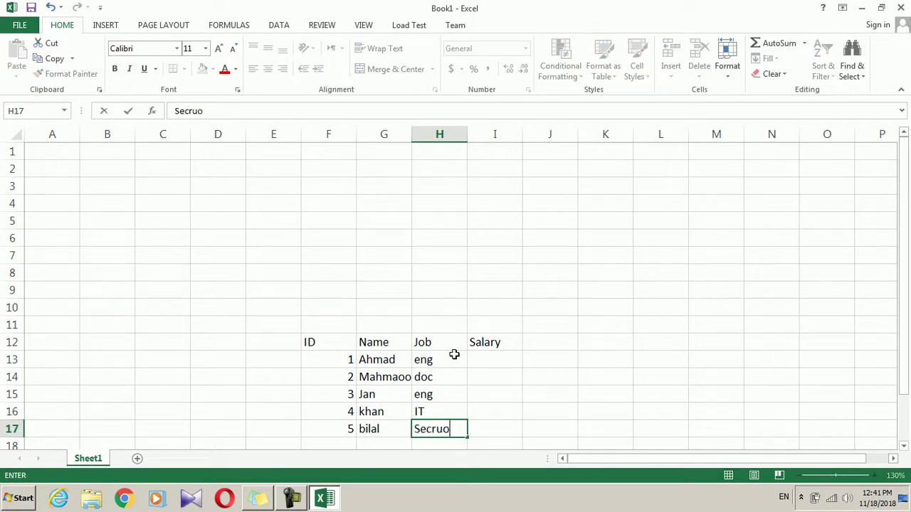
click(498, 356)
Step: Enter salaries 9000, 522, 4788, 455 and 2200 into I13:I17
text(9000)
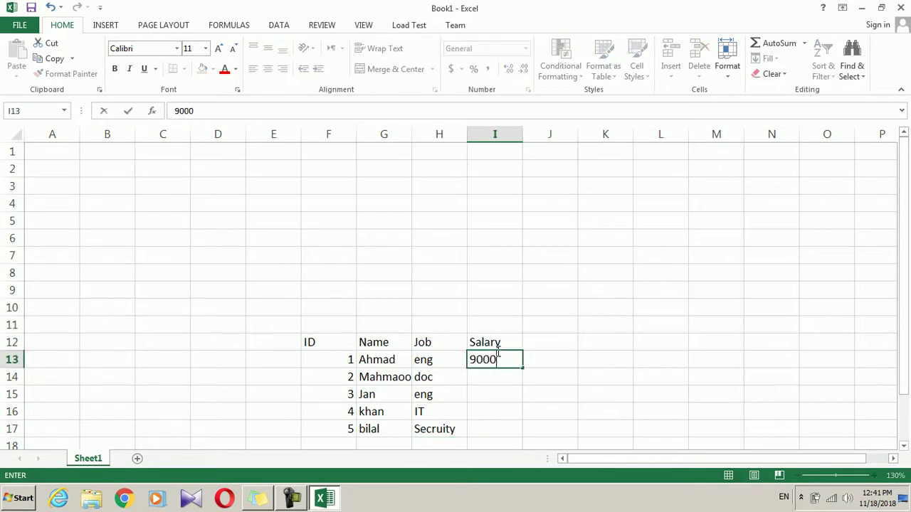
key(Return)
text(522)
key(Return)
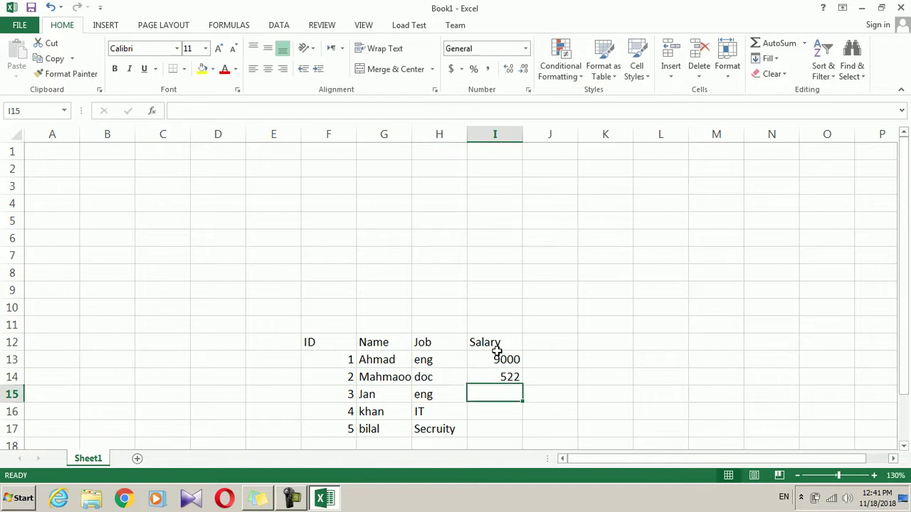
text(4788)
key(Return)
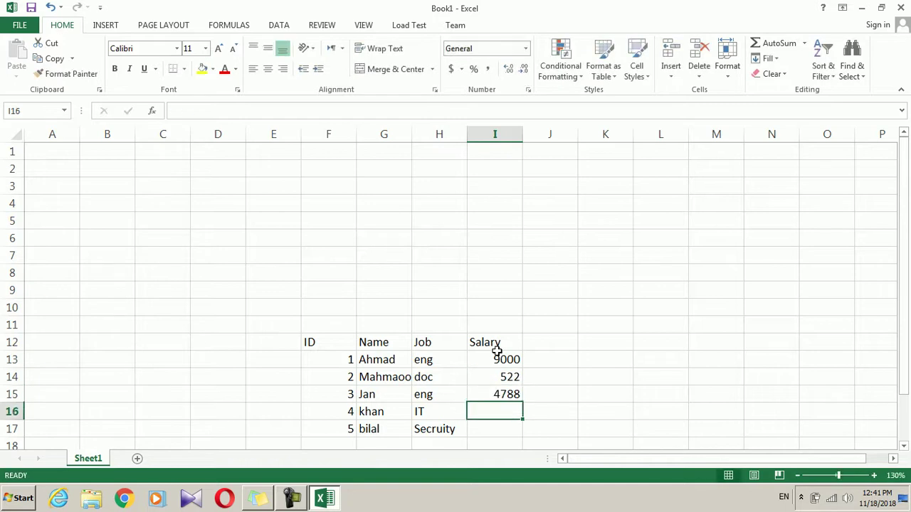
text(455)
key(Return)
text(2200)
click(497, 349)
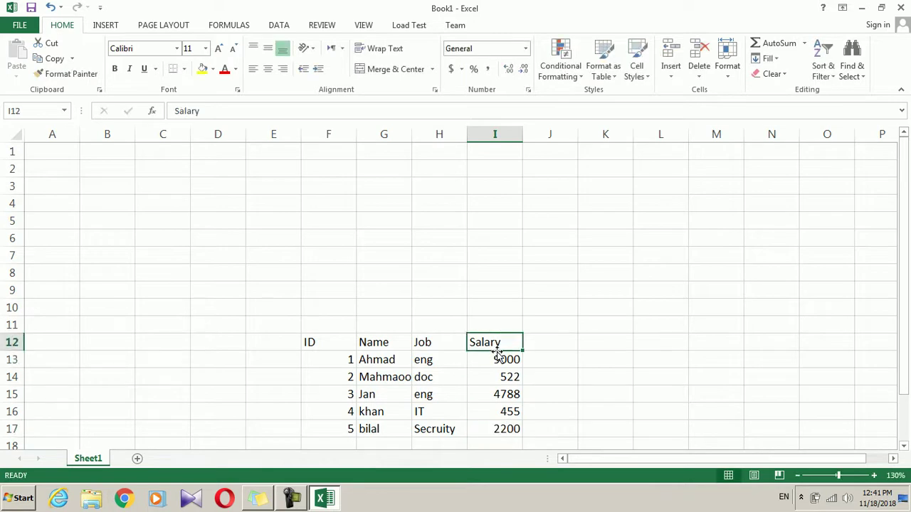
drag(311, 342, 481, 345)
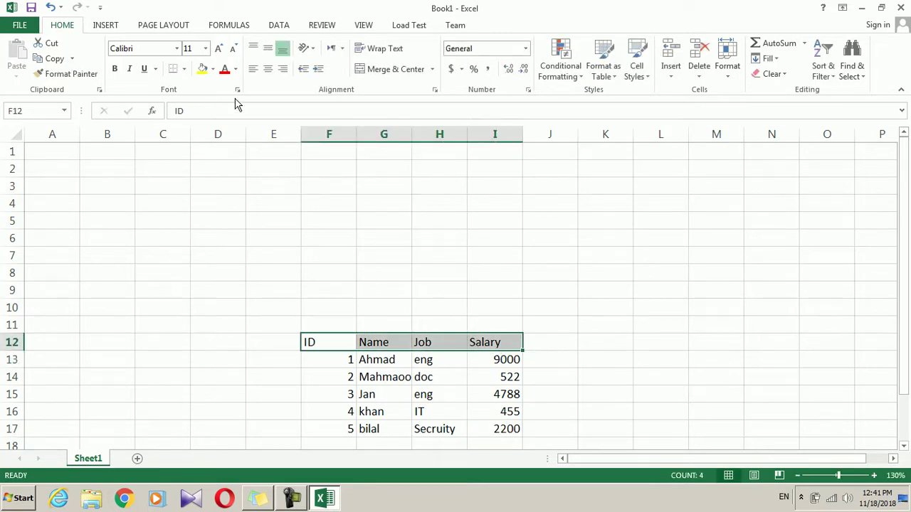
Step: Give the header row F12:I12 a yellow fill and All Borders
click(202, 69)
click(237, 71)
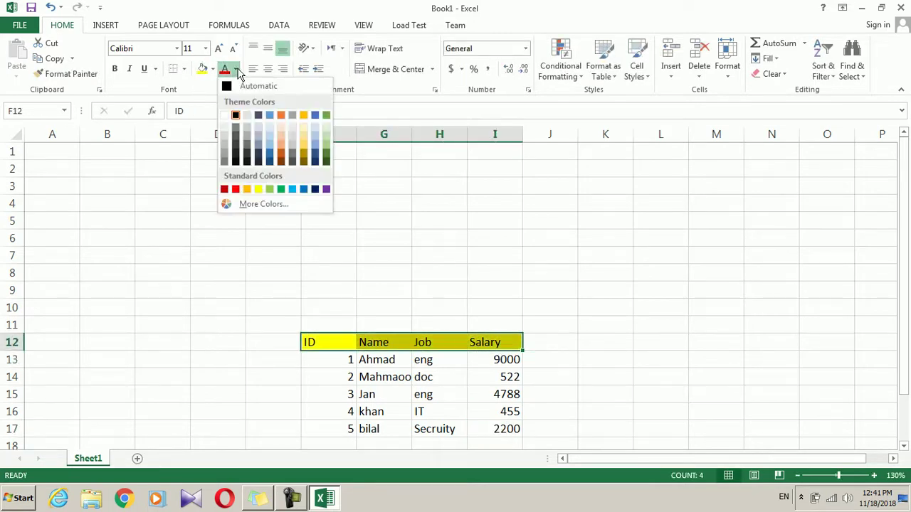
click(185, 70)
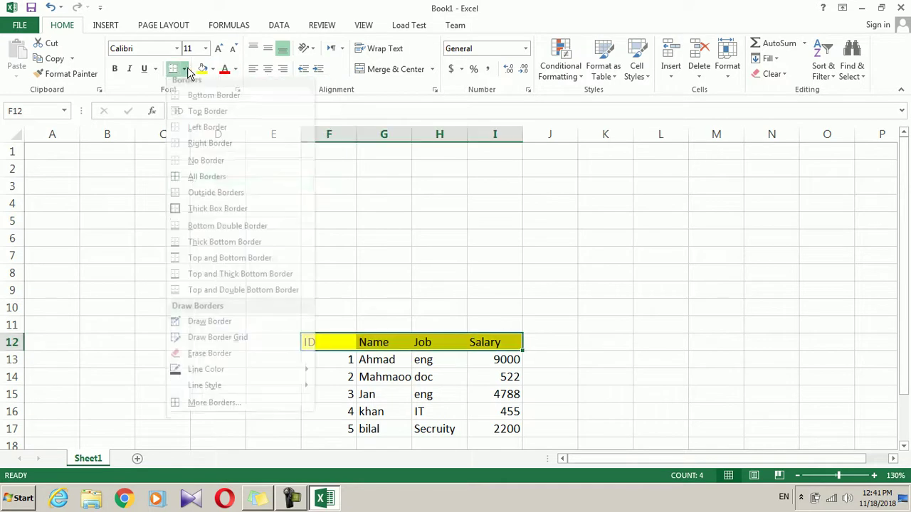
click(200, 182)
Step: Fill the employee data rows F13:I17 with blue
click(321, 364)
drag(441, 431, 491, 431)
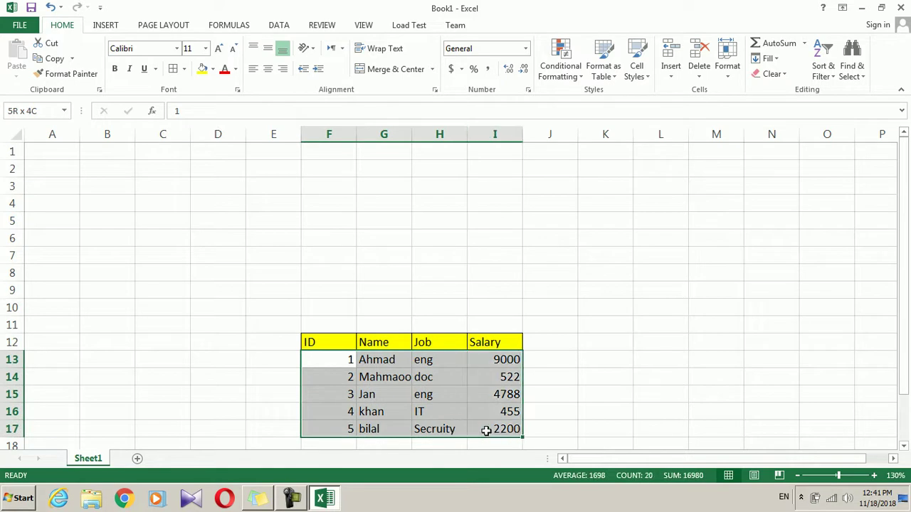
click(213, 69)
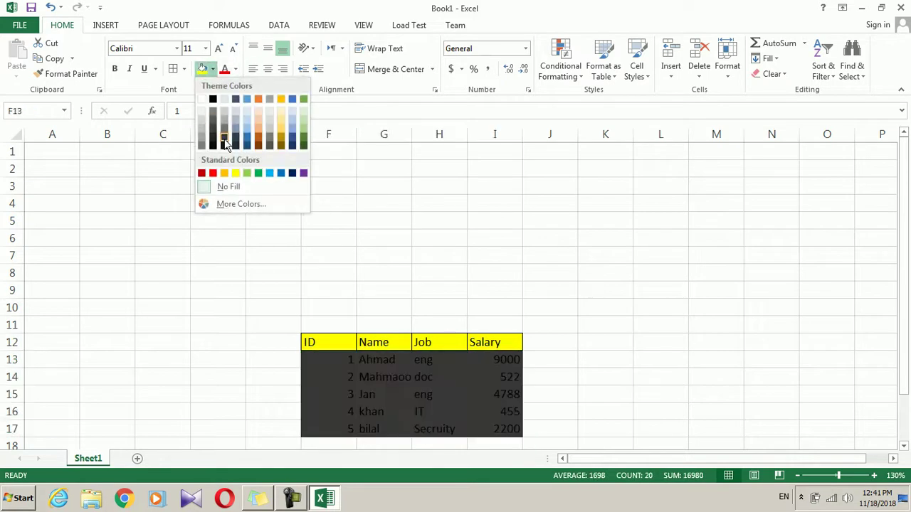
click(245, 101)
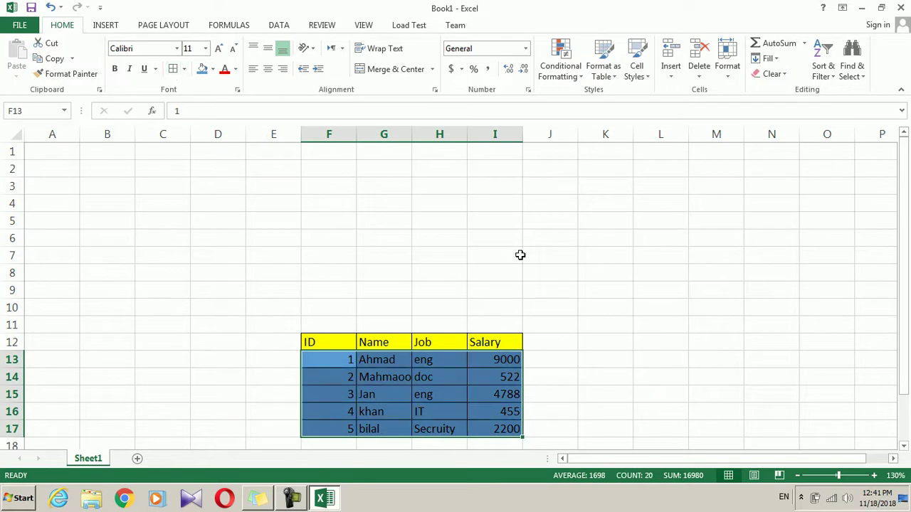
drag(906, 261, 905, 312)
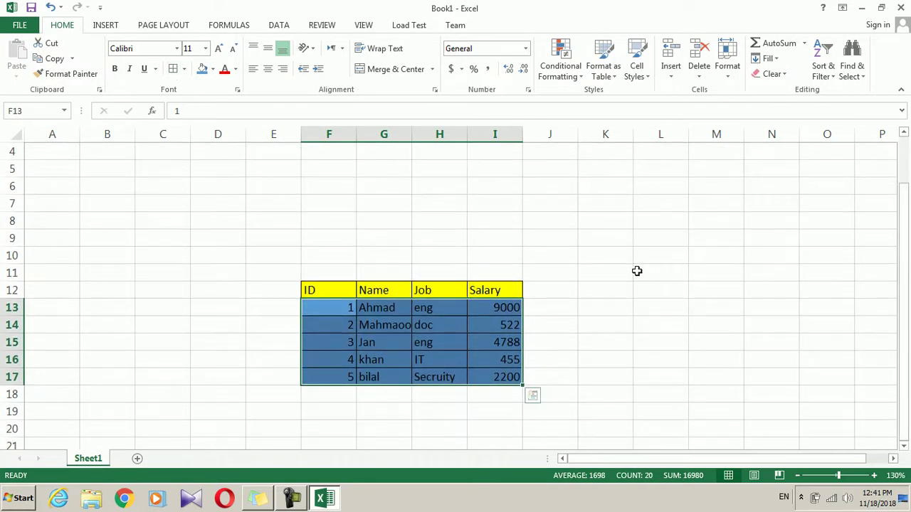
Step: Delete doc from the Job column and autofit the Name column width
click(624, 286)
click(436, 324)
key(Delete)
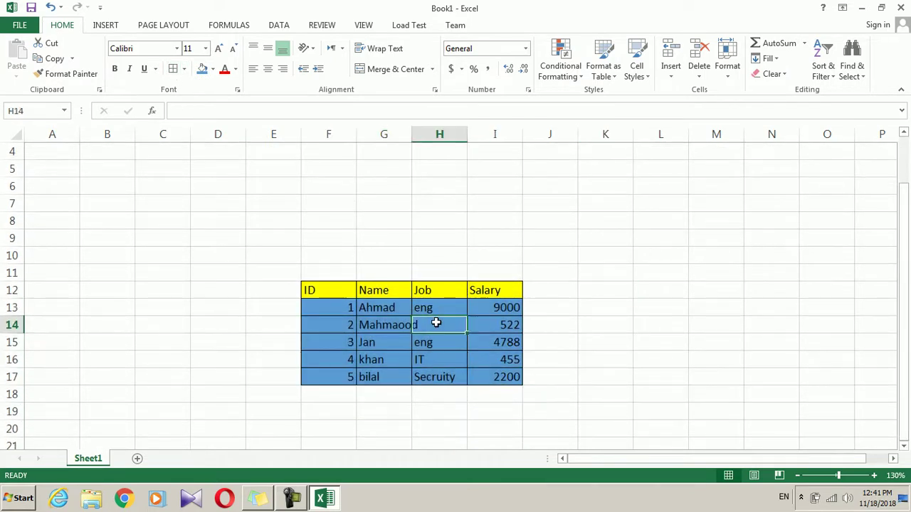
key(BackSpace)
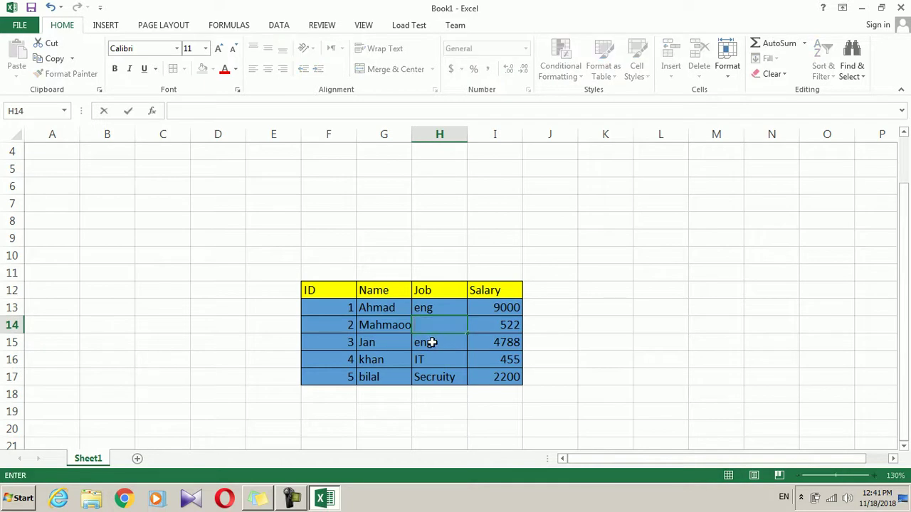
click(431, 342)
double_click(411, 134)
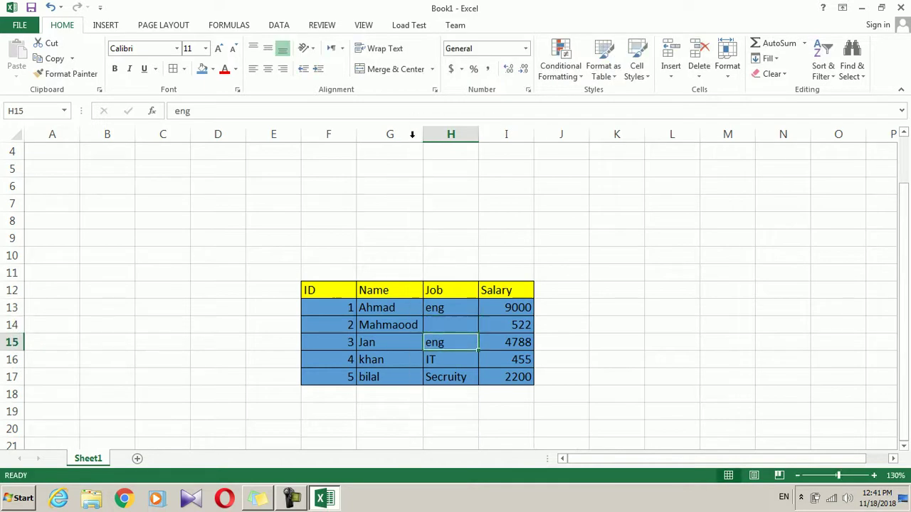
Step: Clear the remaining Job entries so H13:H17 is empty
click(445, 359)
key(BackSpace)
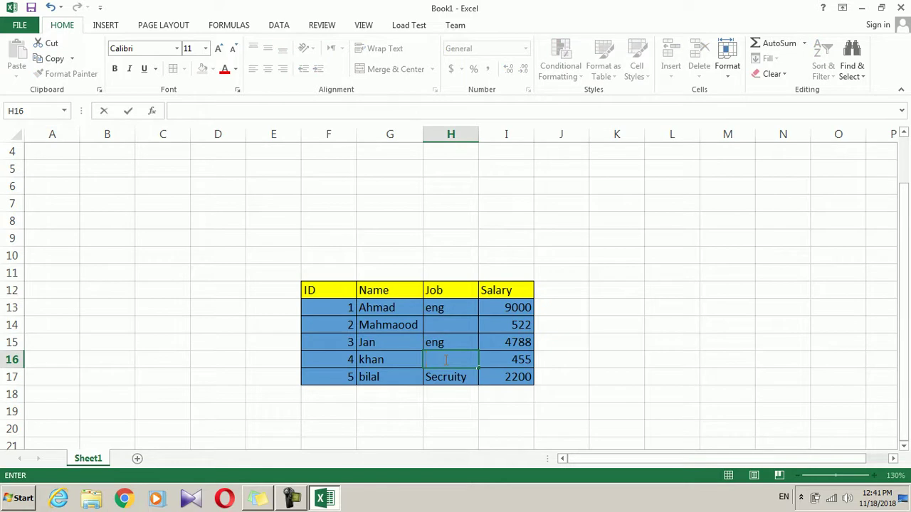
click(437, 325)
mouse_move(439, 323)
mouse_down()
mouse_move(440, 309)
mouse_move(446, 390)
mouse_up()
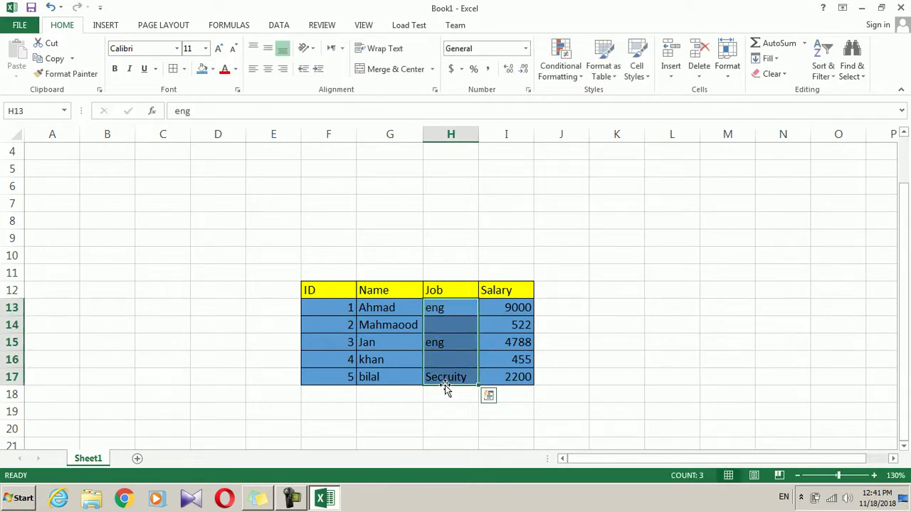
key(BackSpace)
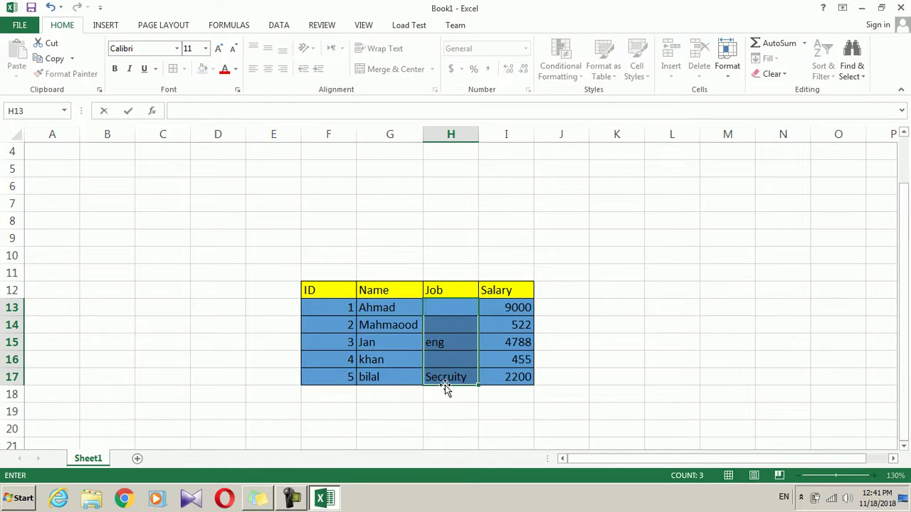
key(Return)
drag(447, 306, 443, 379)
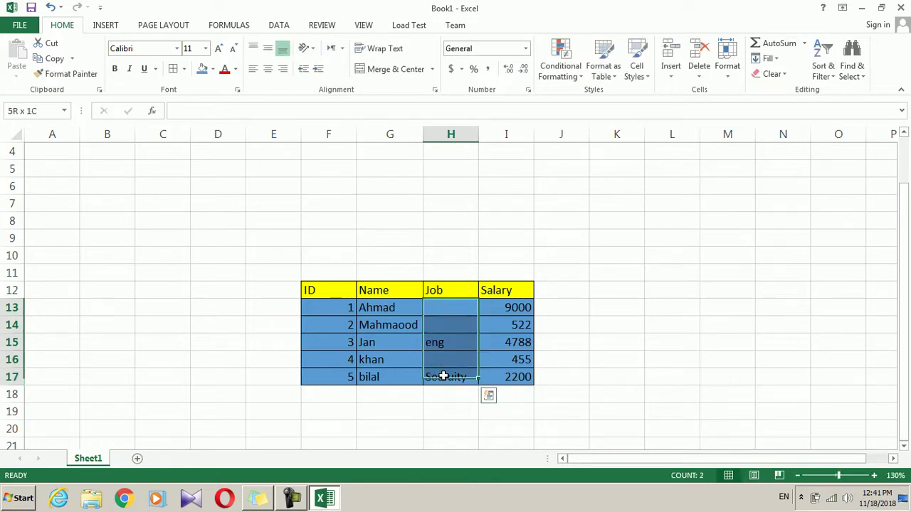
key(Delete)
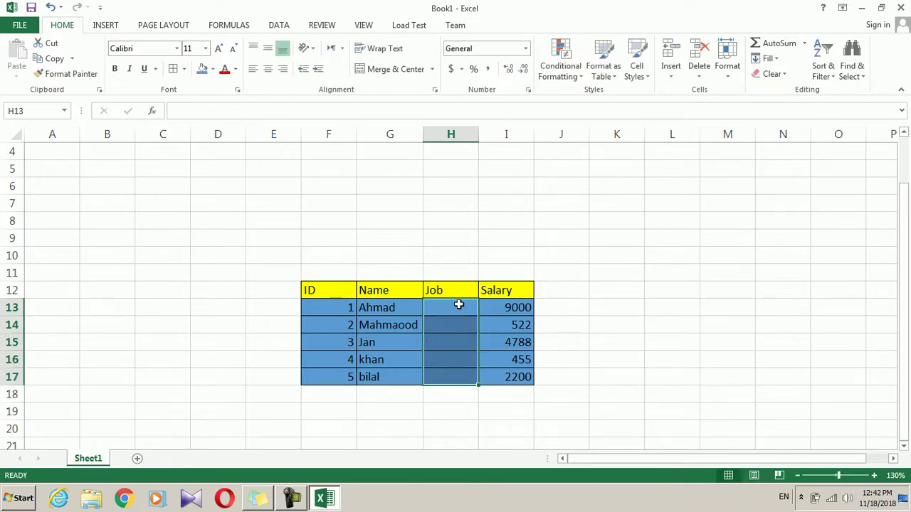
click(457, 306)
Step: Copy the employee table F12:I17 and paste a duplicate at K12
drag(341, 311, 344, 372)
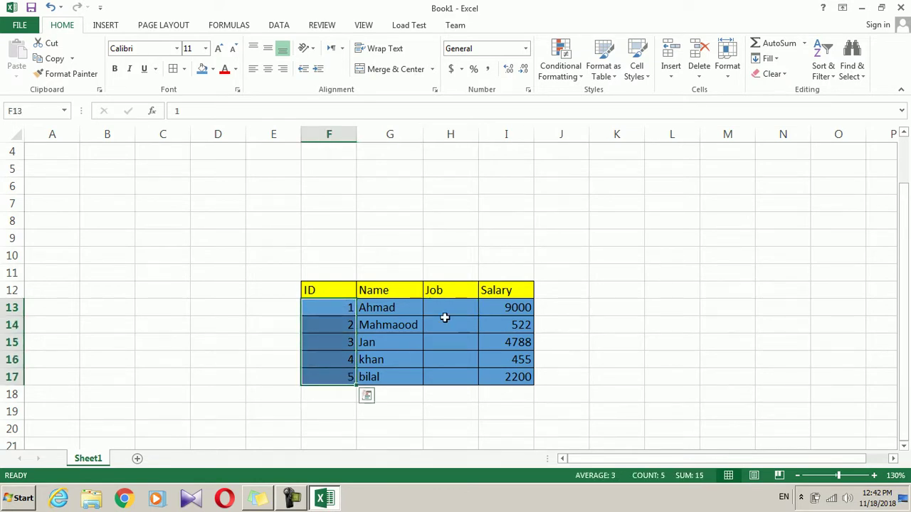
click(612, 290)
drag(347, 288, 524, 381)
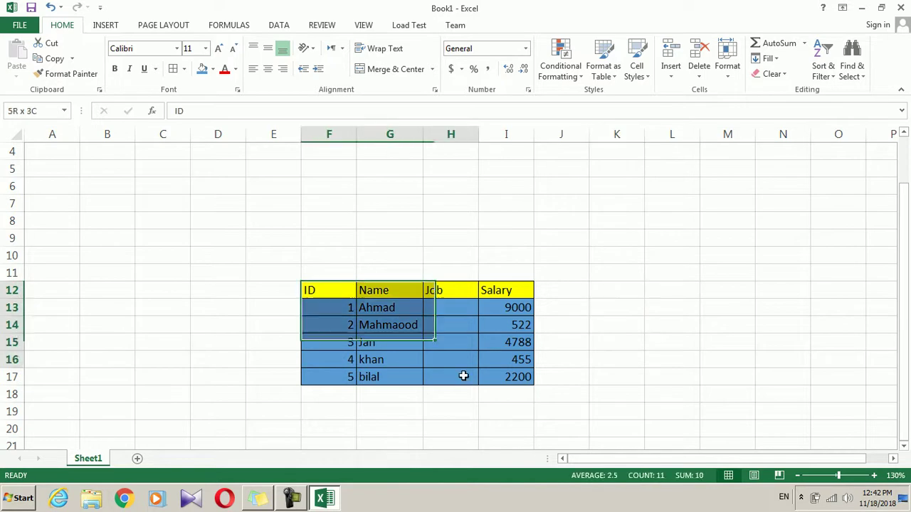
key(ctrl+c)
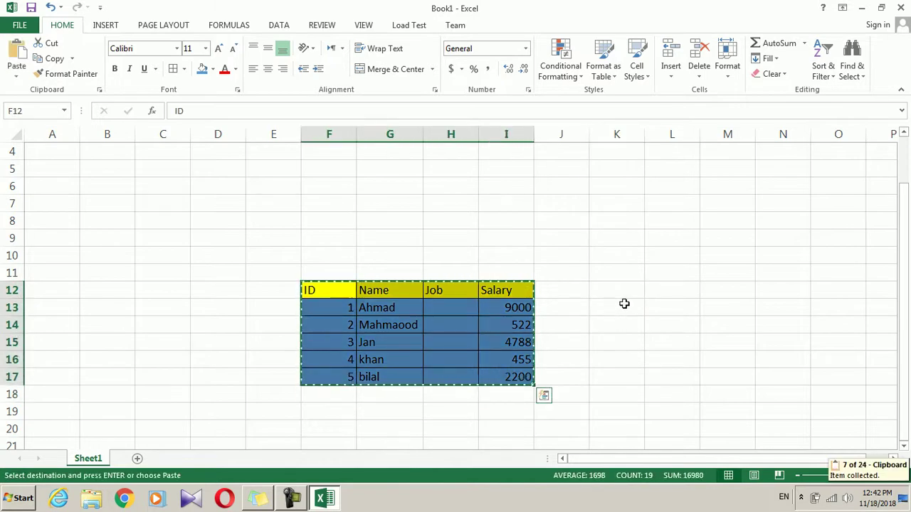
click(621, 288)
key(ctrl+v)
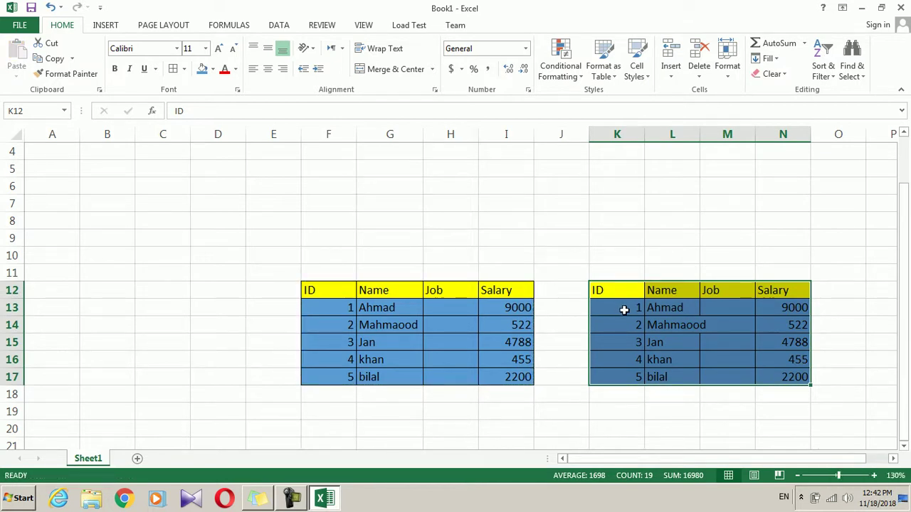
Step: Clear the copied ID values in K13:K17 and widen column L
click(623, 309)
drag(623, 309, 622, 374)
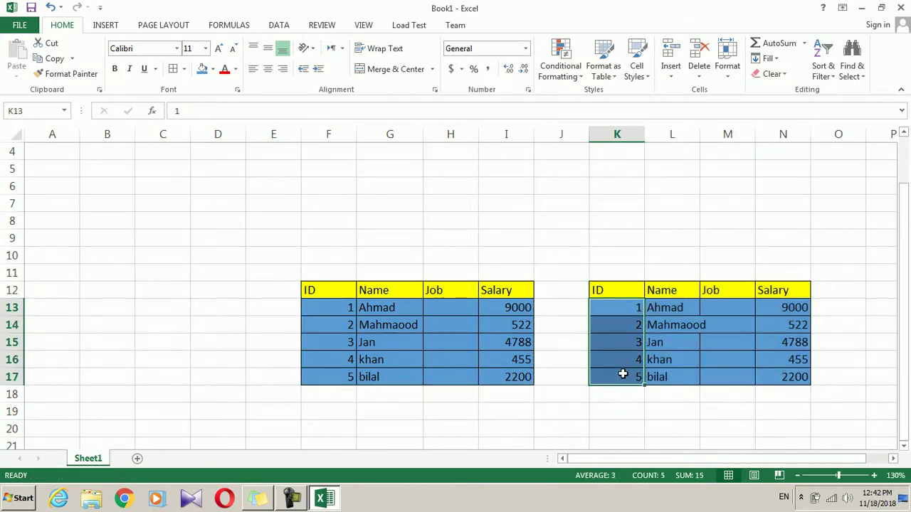
key(Delete)
click(735, 311)
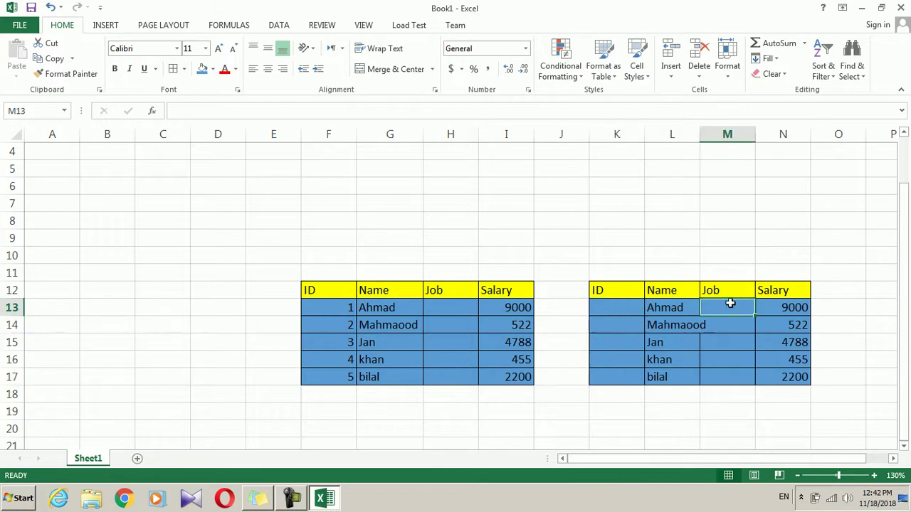
drag(700, 143, 707, 143)
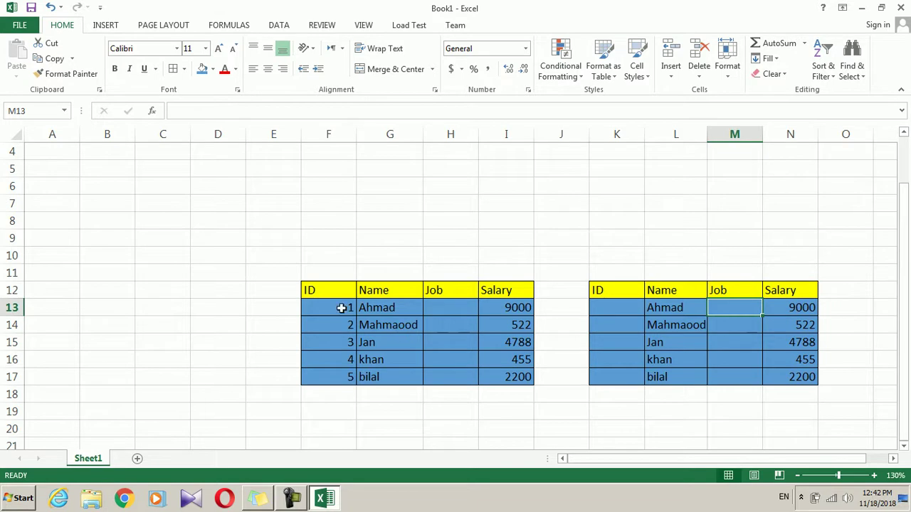
Step: Copy the left table and select K12:N17 as the Paste Special destination
mouse_move(329, 294)
mouse_down()
mouse_move(456, 377)
mouse_move(481, 369)
mouse_up()
key(ctrl+c)
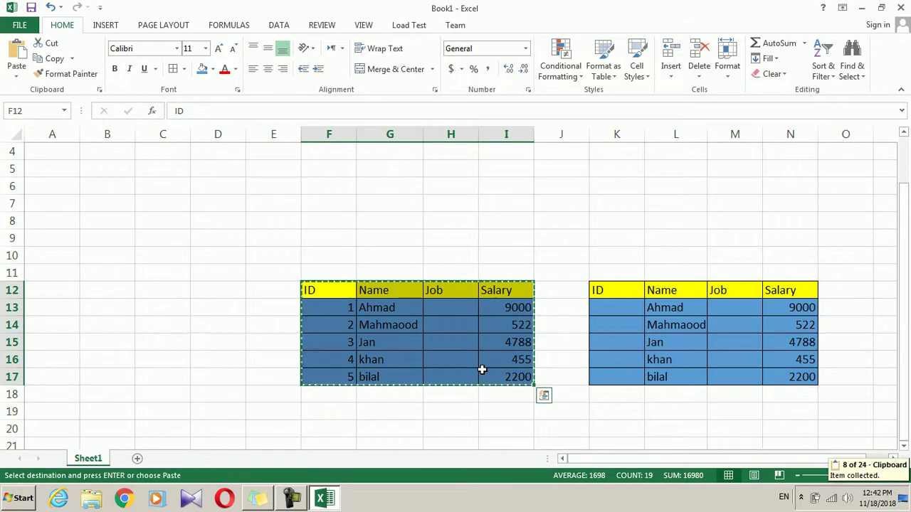
drag(604, 290, 789, 374)
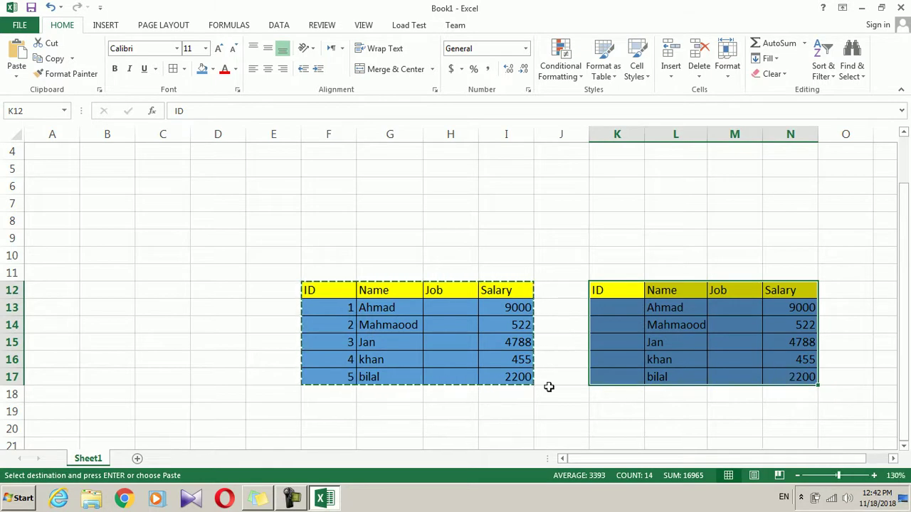
key(ctrl+alt+v)
Step: Paste with Skip blanks onto K12:N17, restoring IDs 1–5, and end copy mode
click(454, 234)
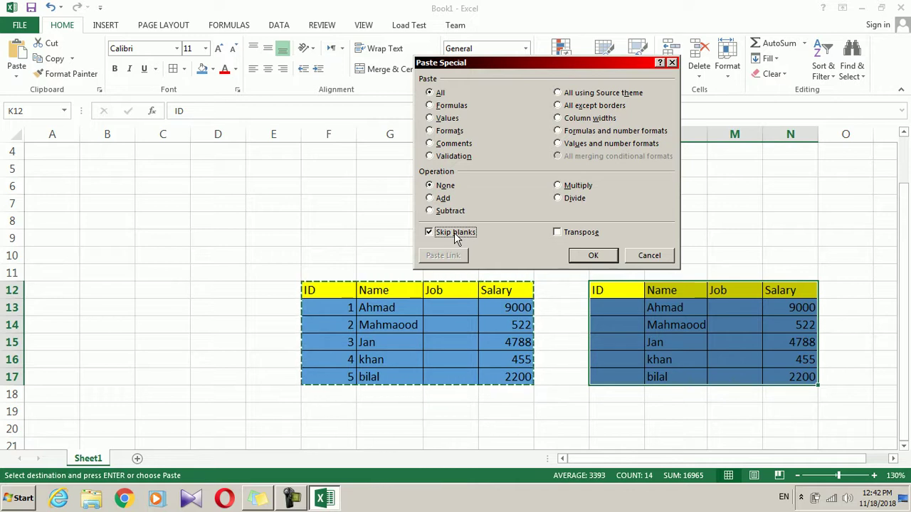
click(592, 253)
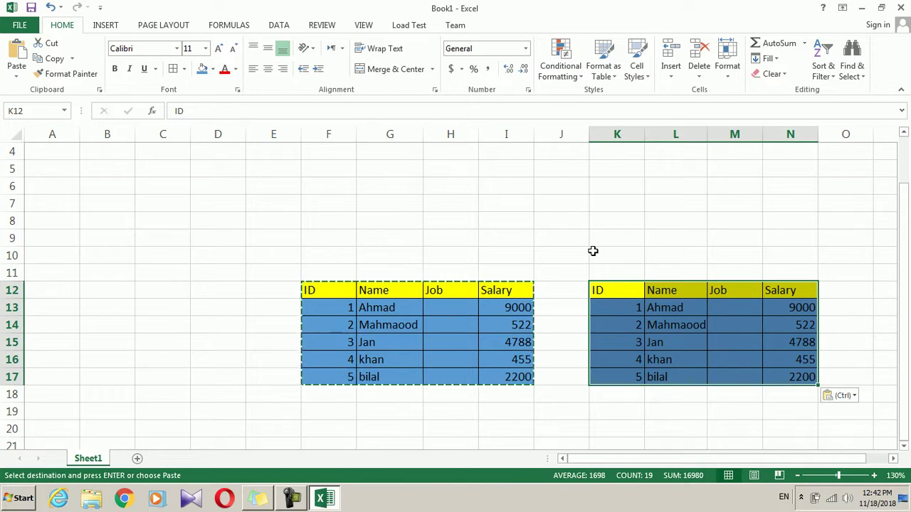
key(Escape)
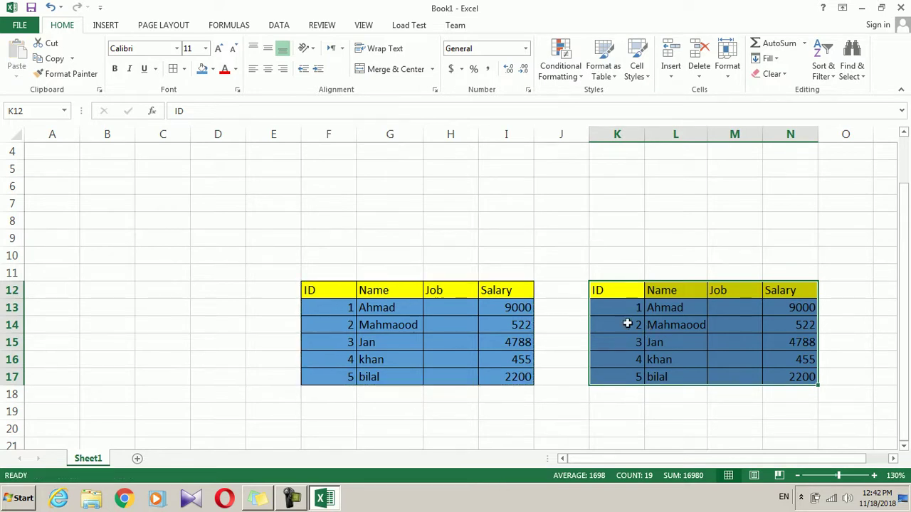
click(451, 311)
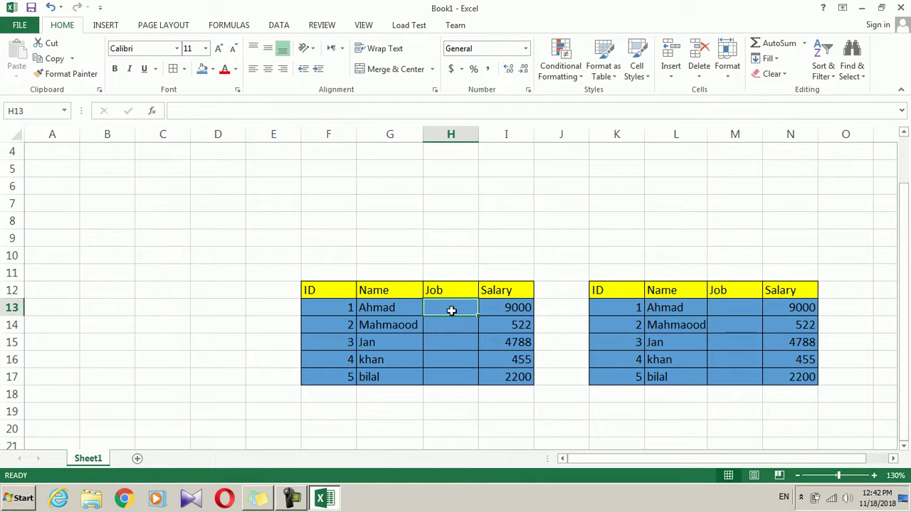
Step: Enter jobs Doct, Eng, Teacher, IT and Super in H13:H17, then select F12:I17
text(Doct)
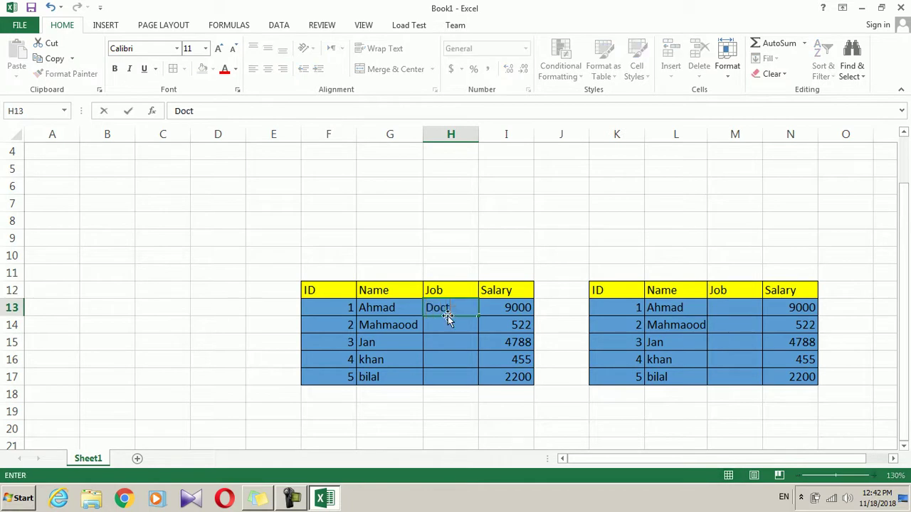
click(442, 321)
text(Eng)
click(441, 354)
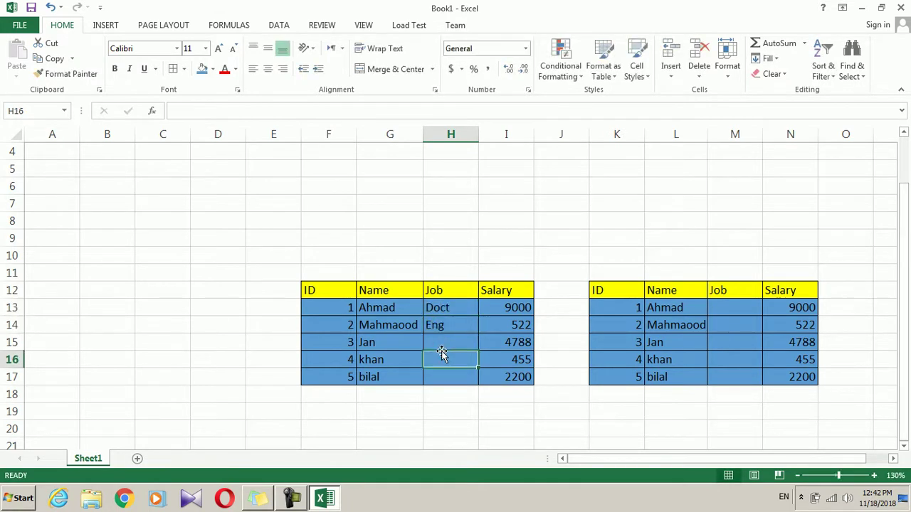
text(IT)
click(441, 342)
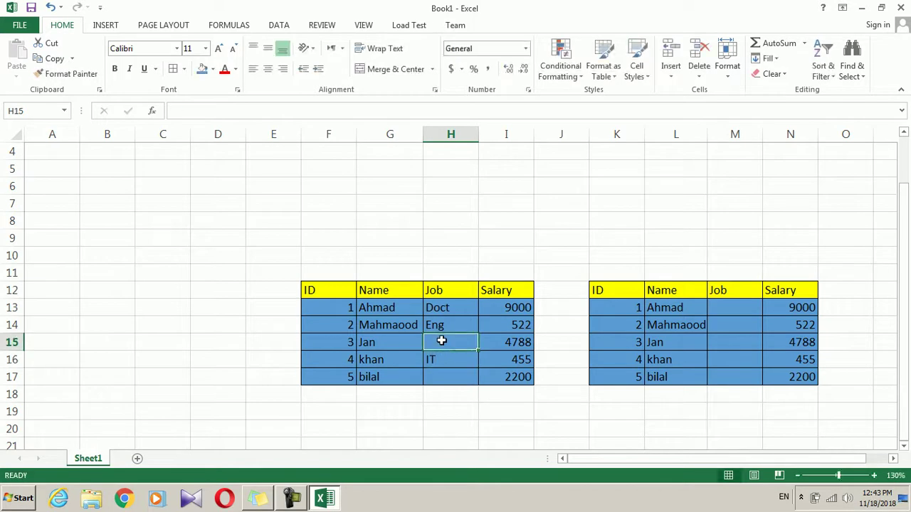
text(Teacher)
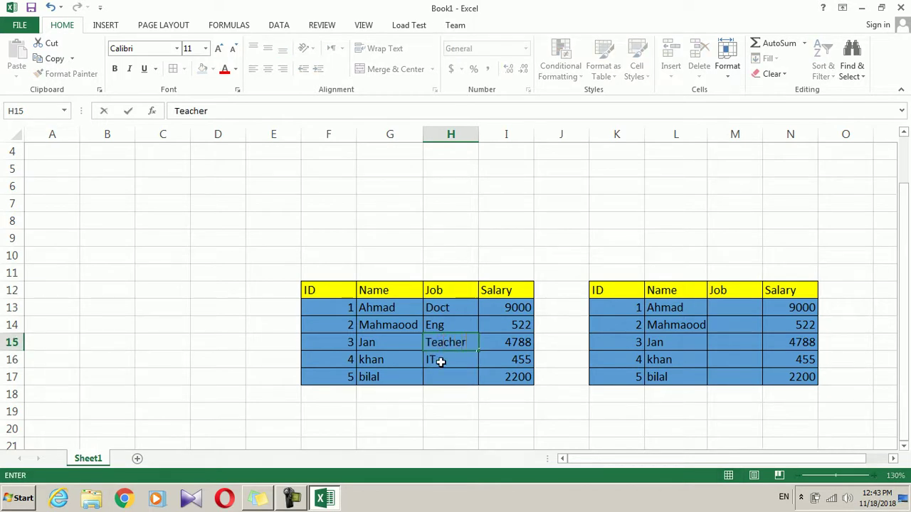
click(446, 384)
text(Super)
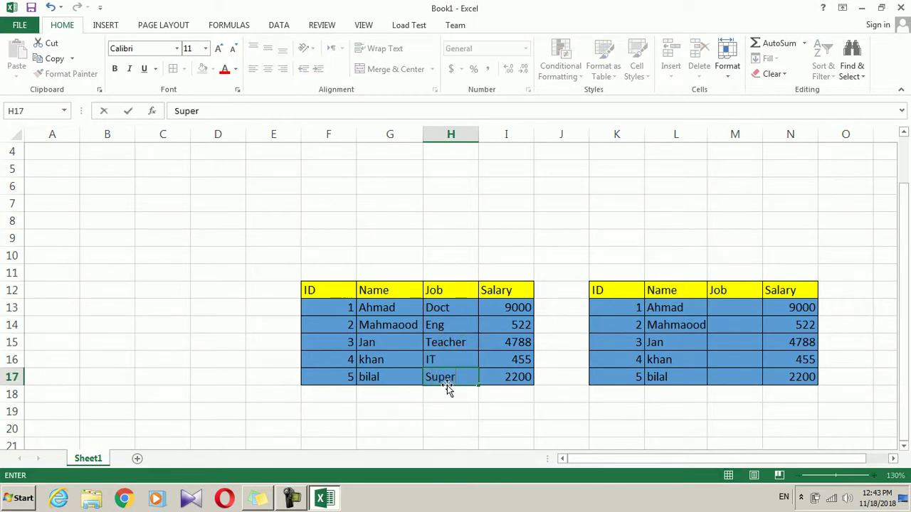
key(Return)
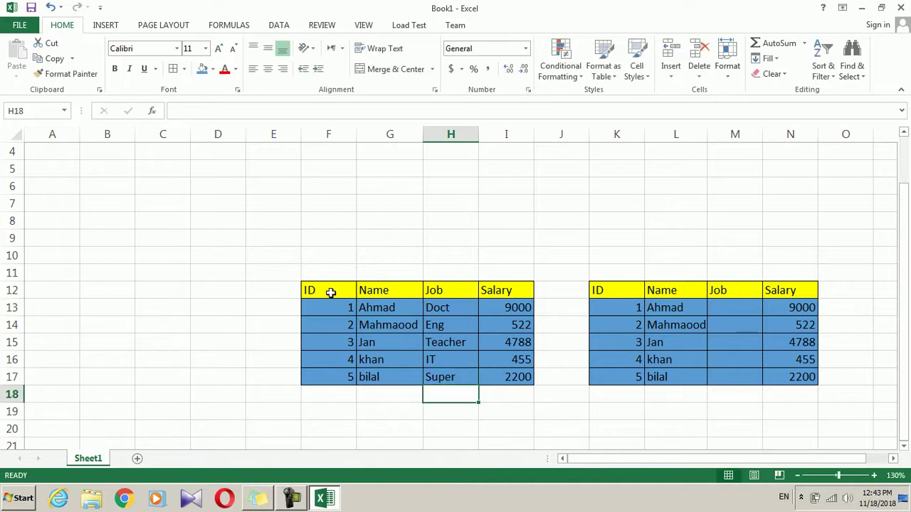
click(325, 288)
drag(325, 289, 492, 376)
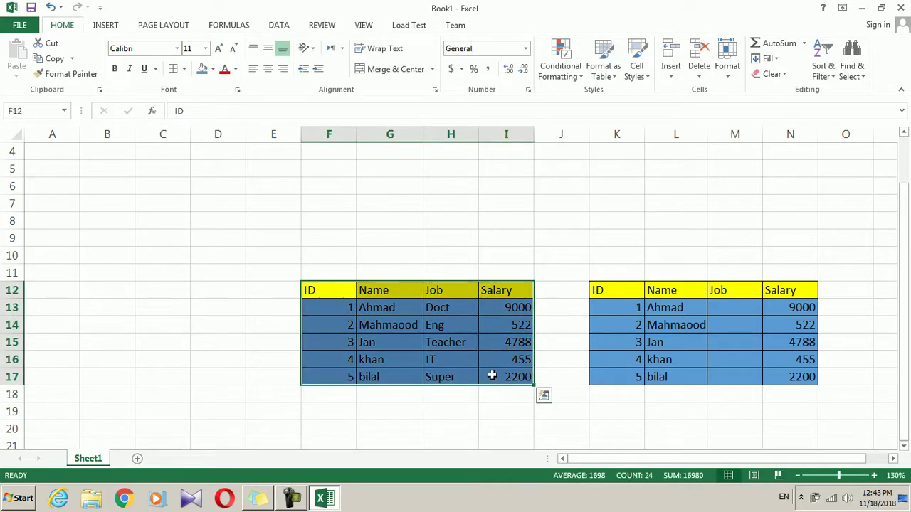
Step: Delete the right table's ID numbers in K13:K17
click(543, 396)
click(616, 220)
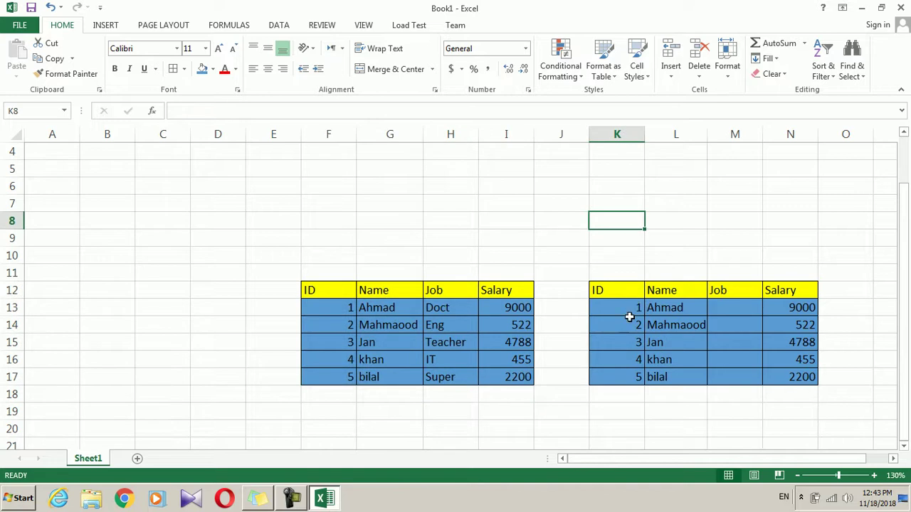
drag(629, 318, 630, 372)
drag(626, 306, 628, 375)
key(Delete)
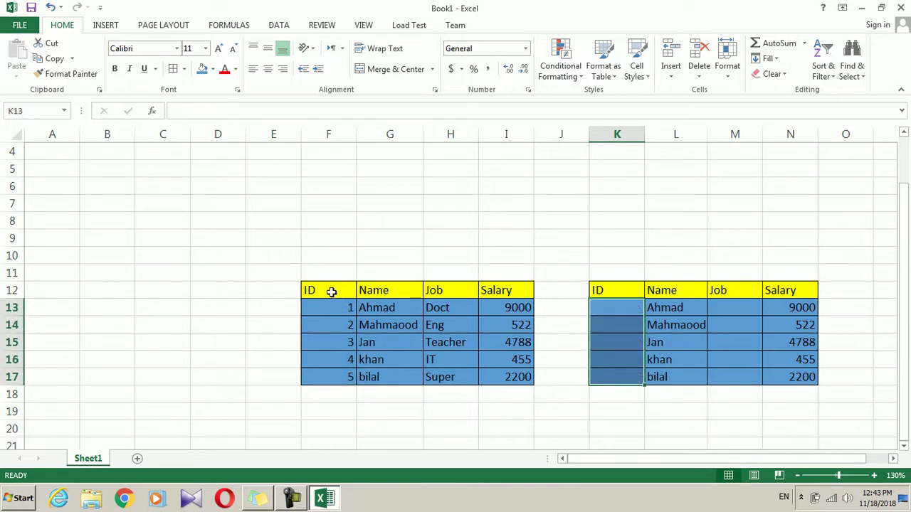
Step: Paste the left table onto K12:N17 with Skip blanks, then undo it
drag(331, 292, 483, 374)
key(ctrl+c)
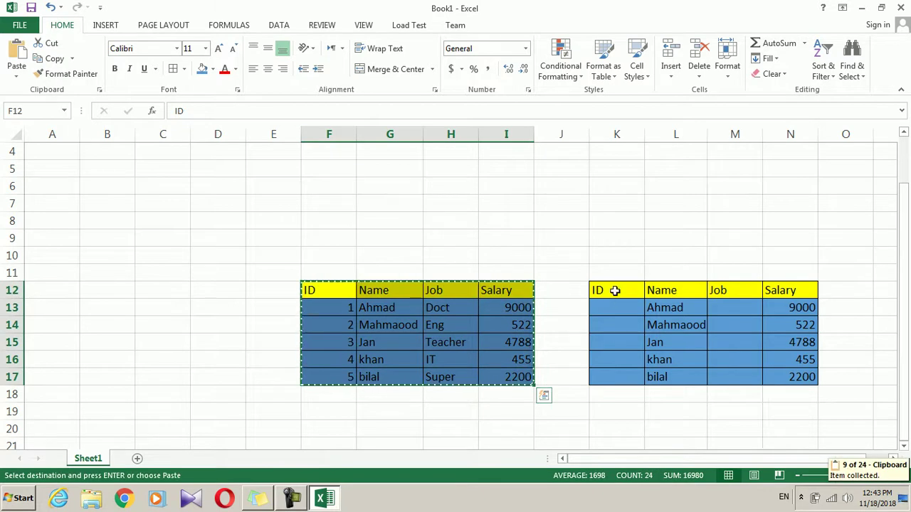
drag(615, 290, 797, 378)
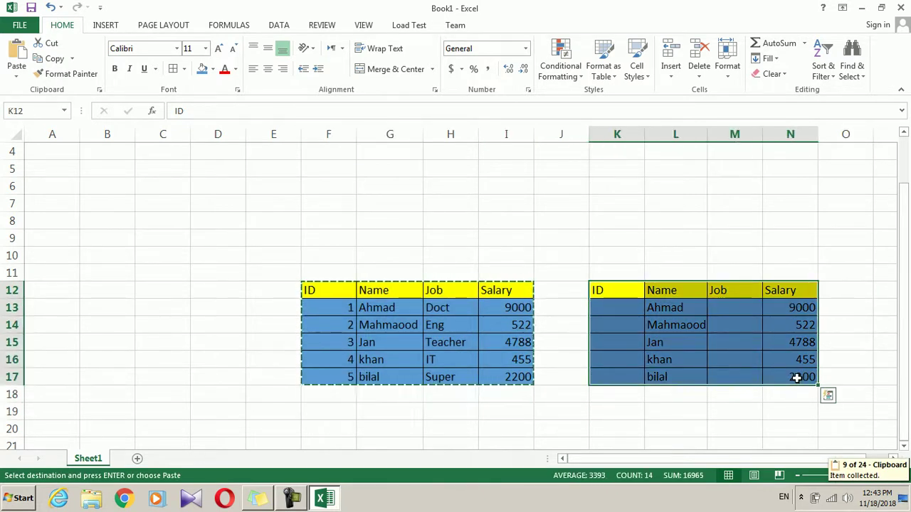
key(ctrl+alt+v)
click(453, 232)
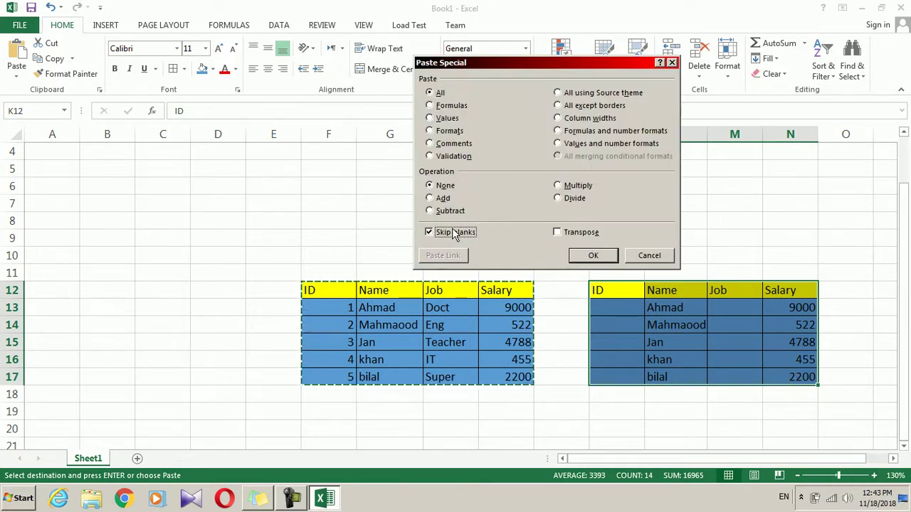
click(593, 255)
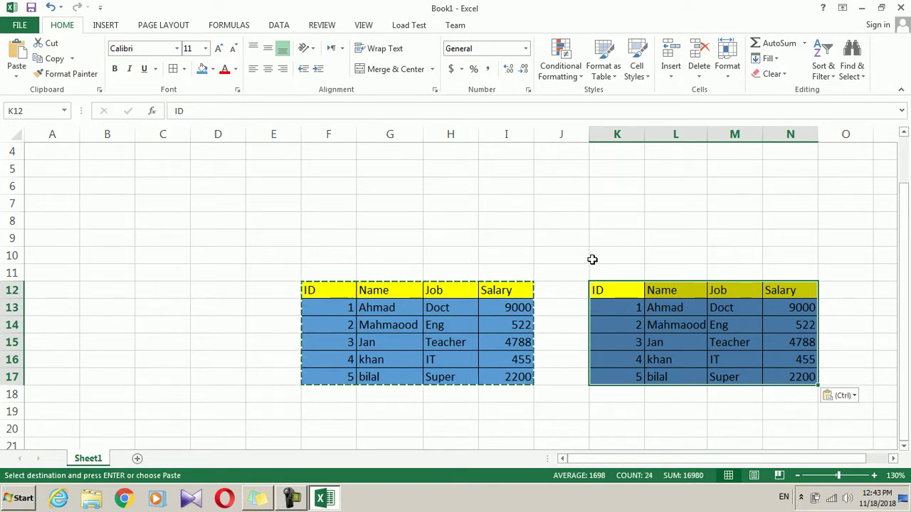
key(Escape)
key(ctrl+z)
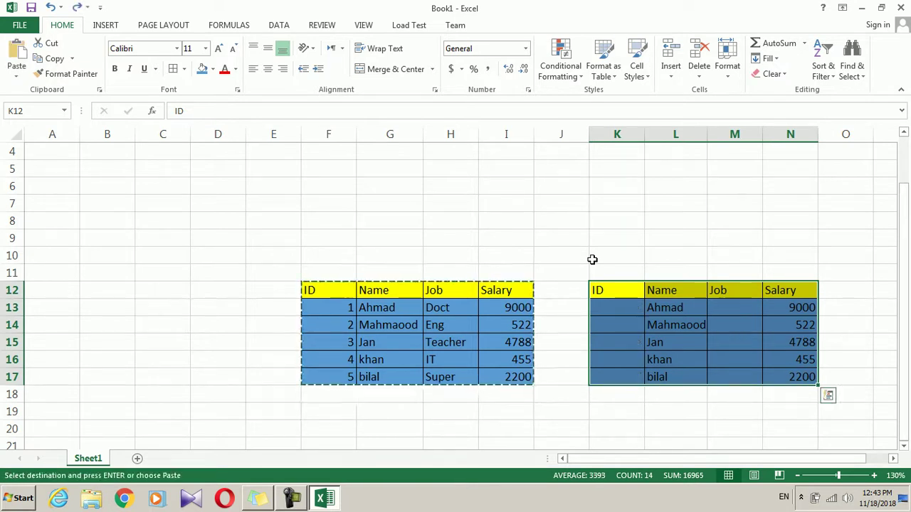
Step: Copy the right employee table K12:N17
click(694, 324)
click(624, 289)
key(Escape)
drag(612, 290, 772, 376)
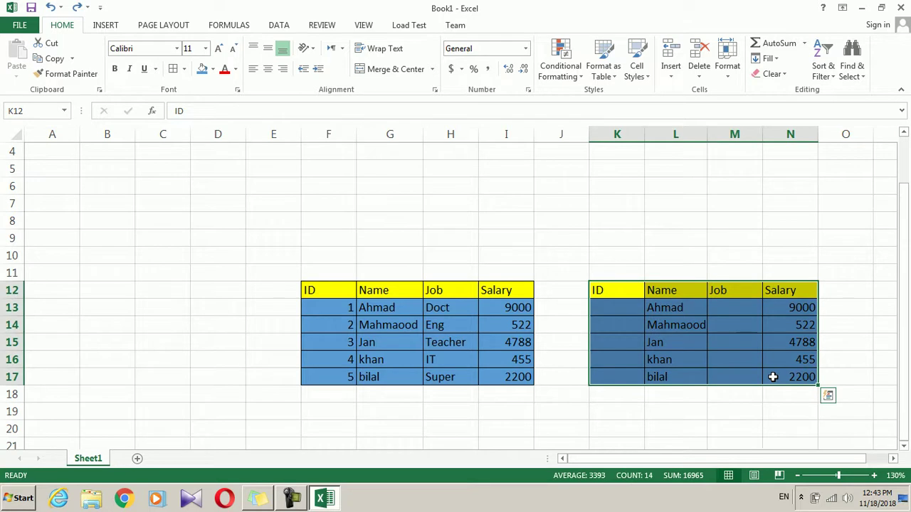
key(ctrl+c)
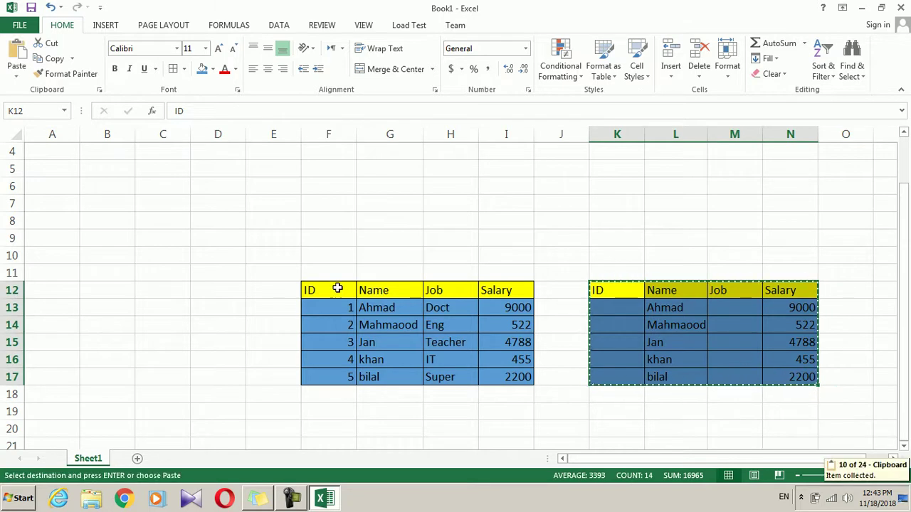
drag(335, 288, 521, 379)
key(ctrl+v)
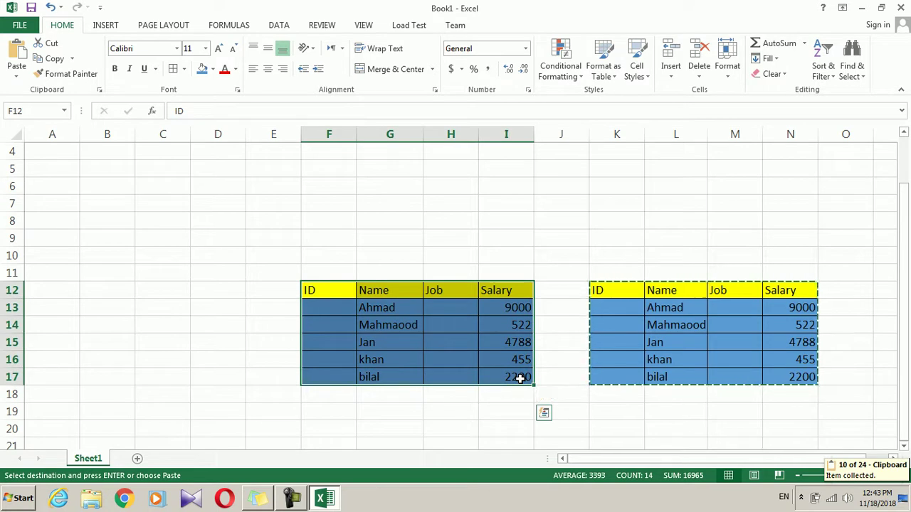
key(ctrl+z)
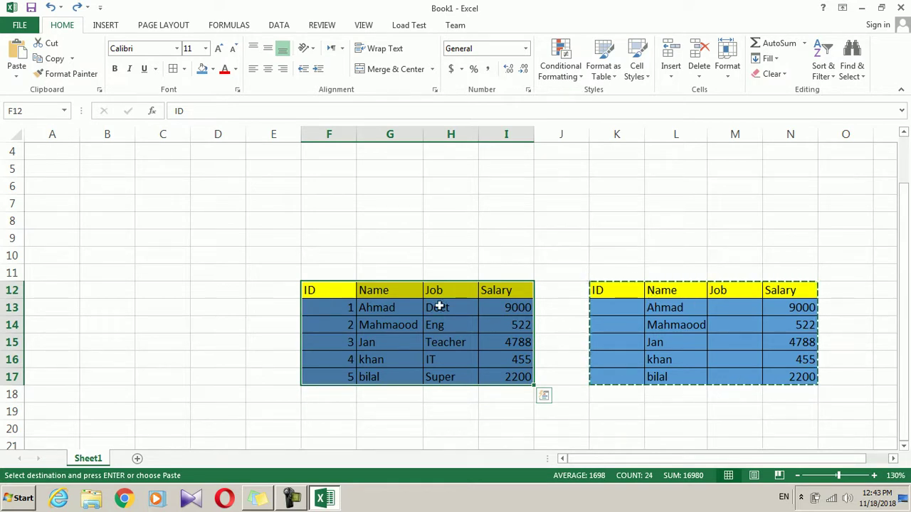
drag(332, 284, 490, 407)
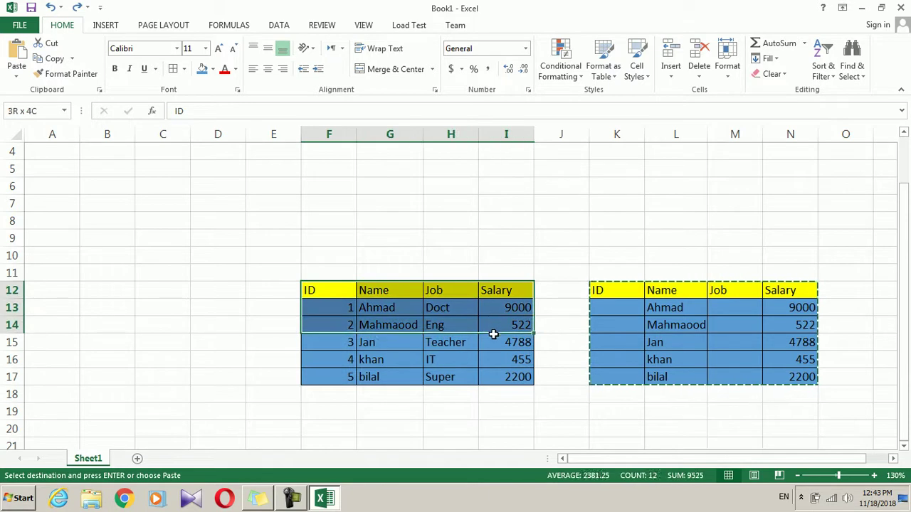
Step: Clear the left table's Name cells G13:G17 and Salary cells I13:I17
drag(370, 308, 377, 394)
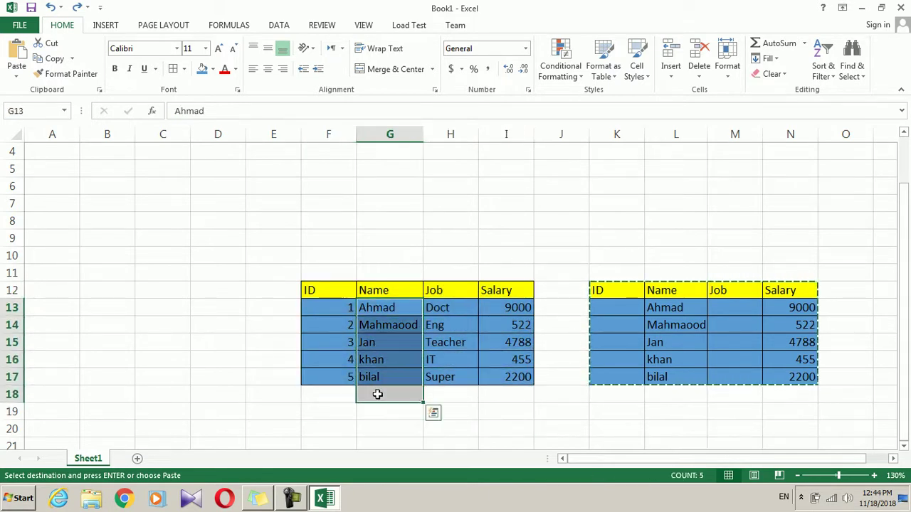
key(Delete)
drag(505, 308, 513, 372)
key(Delete)
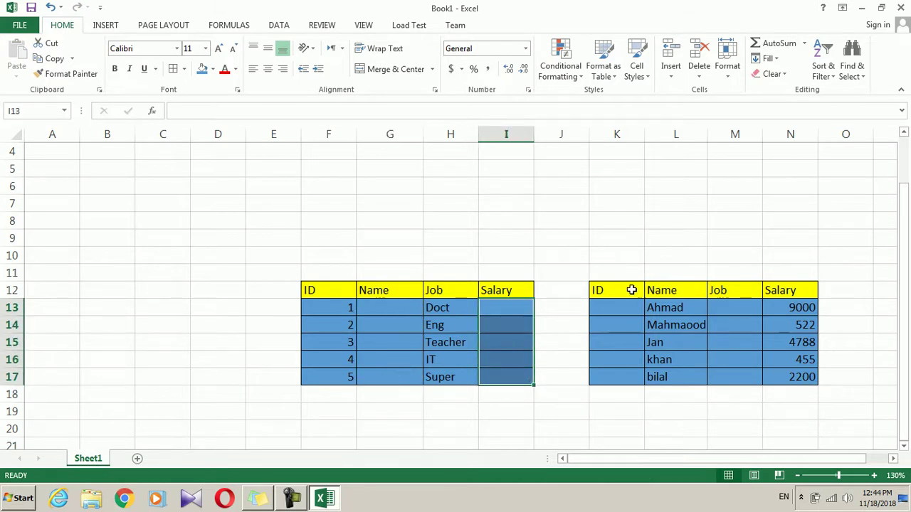
Step: Copy the right table K12:N17 and paste it onto F12:I17 with Skip blanks
drag(631, 289, 774, 371)
key(ctrl+c)
drag(334, 296, 486, 376)
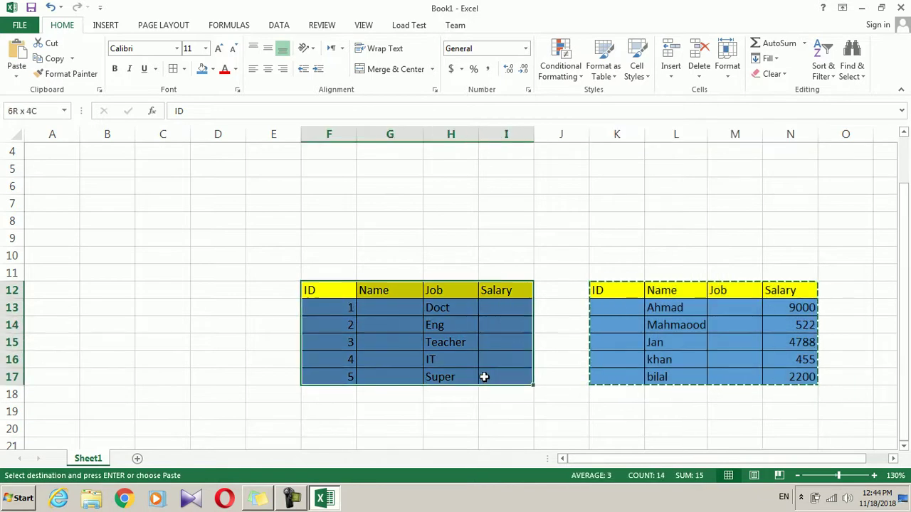
key(ctrl+alt+v)
click(449, 233)
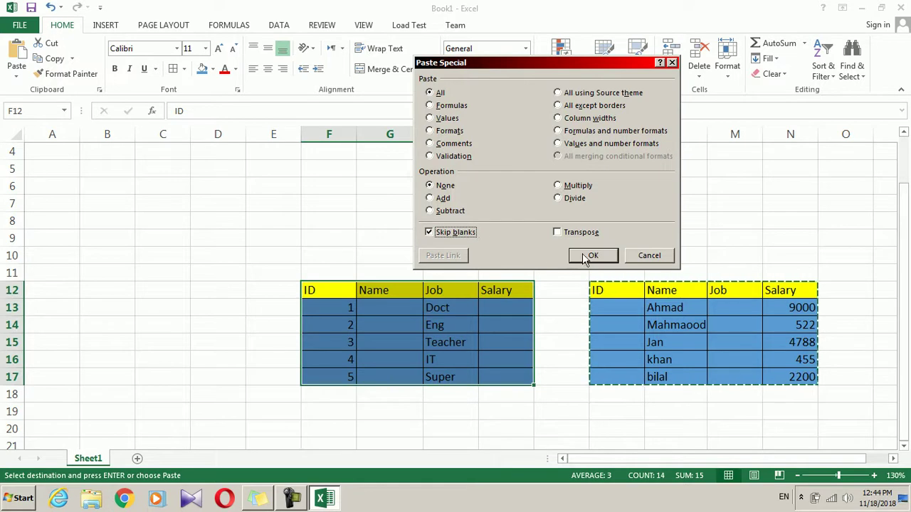
click(584, 255)
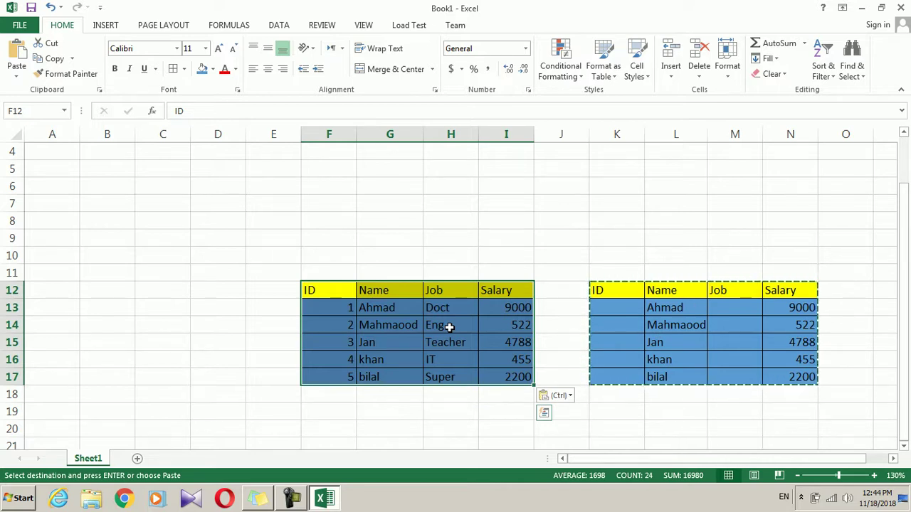
Step: Empty the right table's Salary column N12:N17
key(Escape)
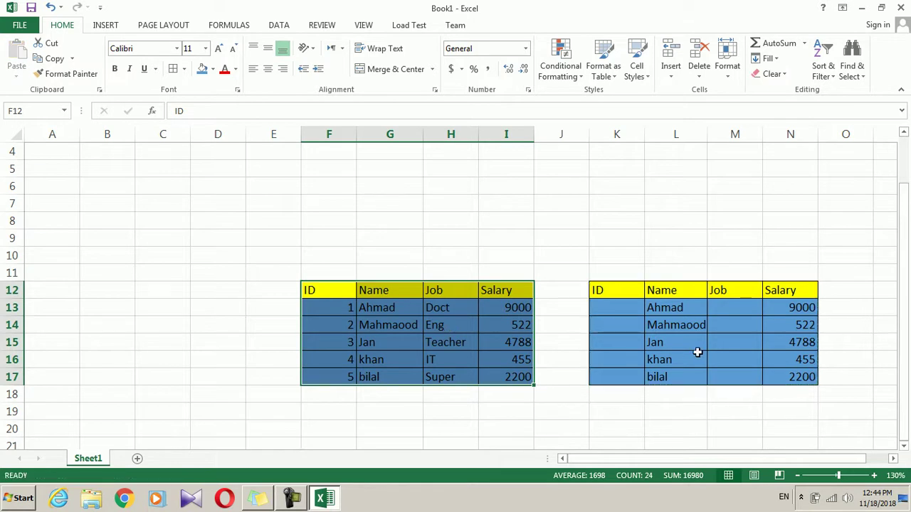
click(698, 353)
click(517, 310)
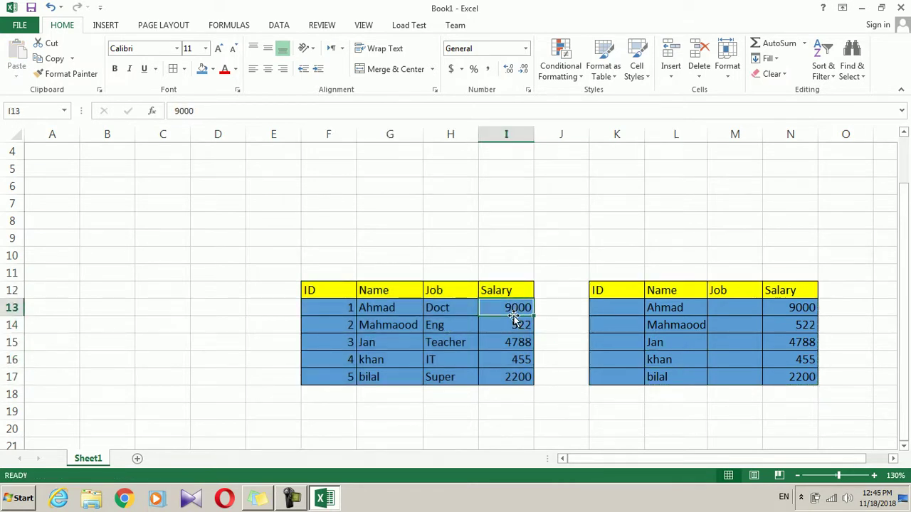
drag(512, 290, 510, 383)
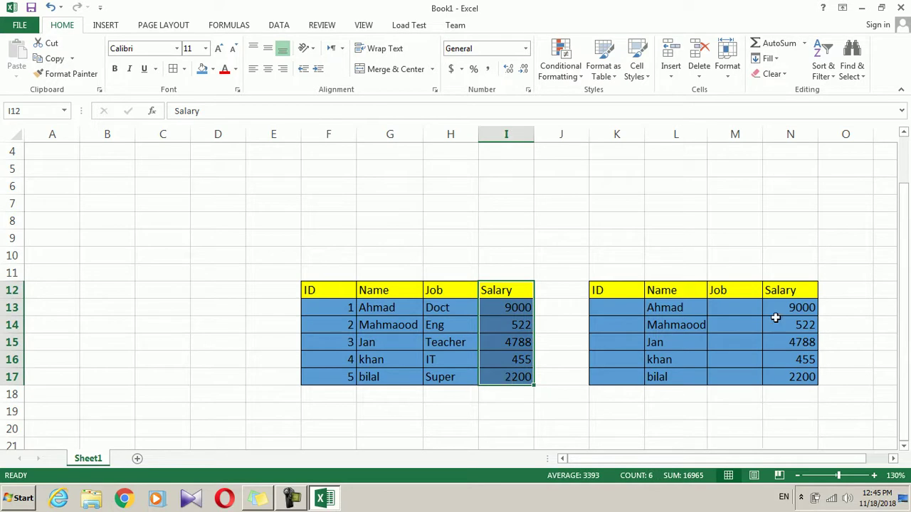
drag(777, 291, 792, 370)
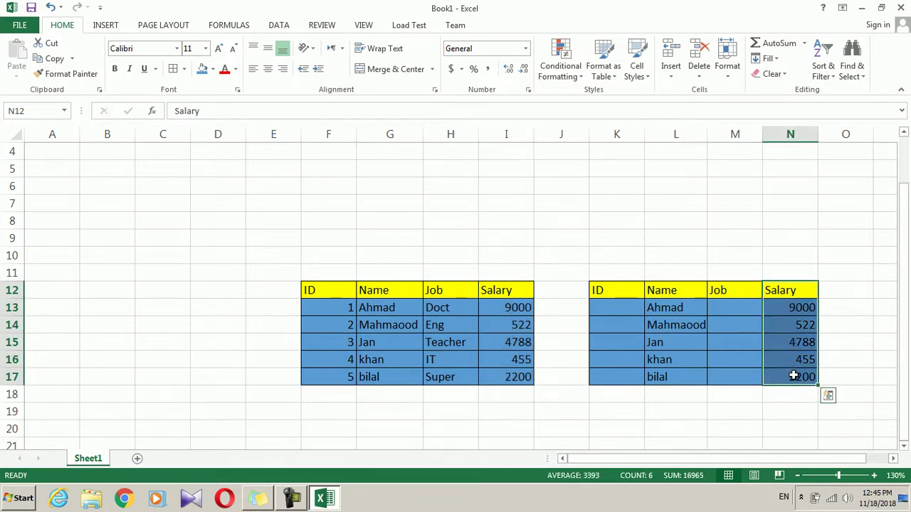
key(Delete)
Step: Copy the right table K12:N17 and paste it over F12:I17 with Skip blanks
drag(616, 307, 792, 371)
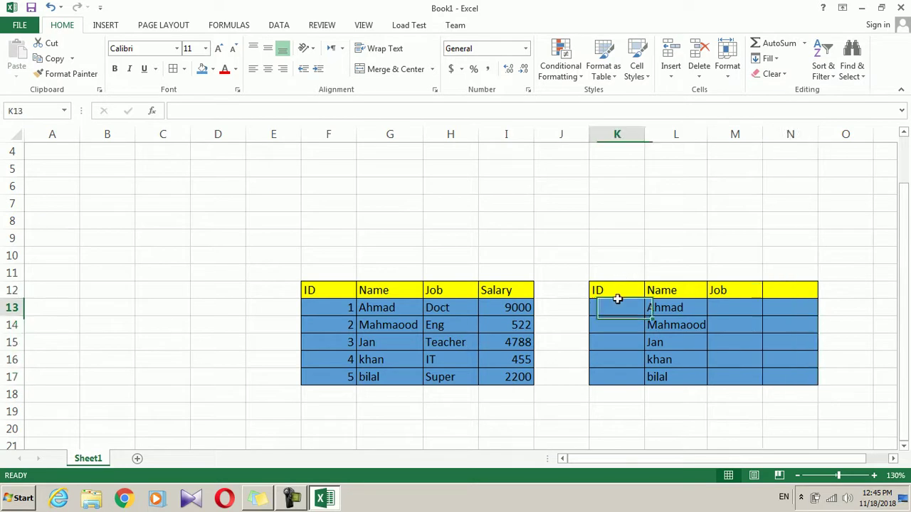
drag(635, 289, 773, 372)
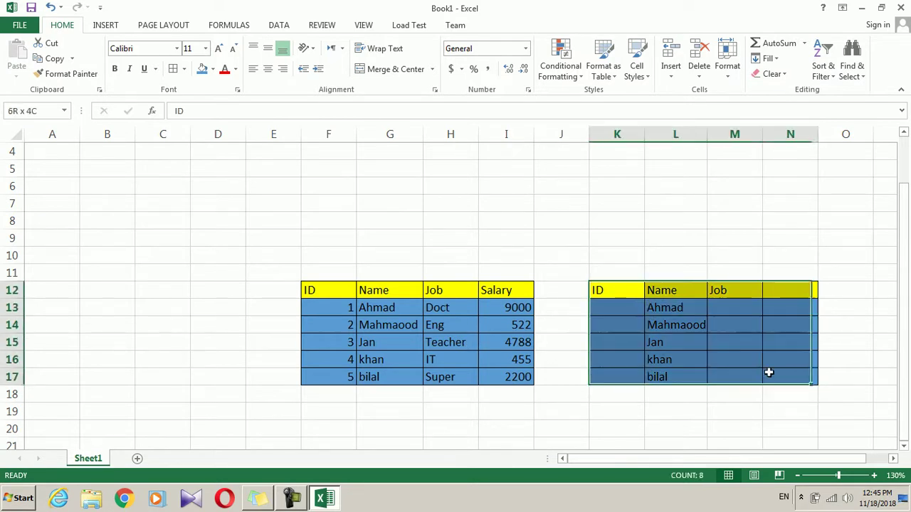
key(ctrl+q)
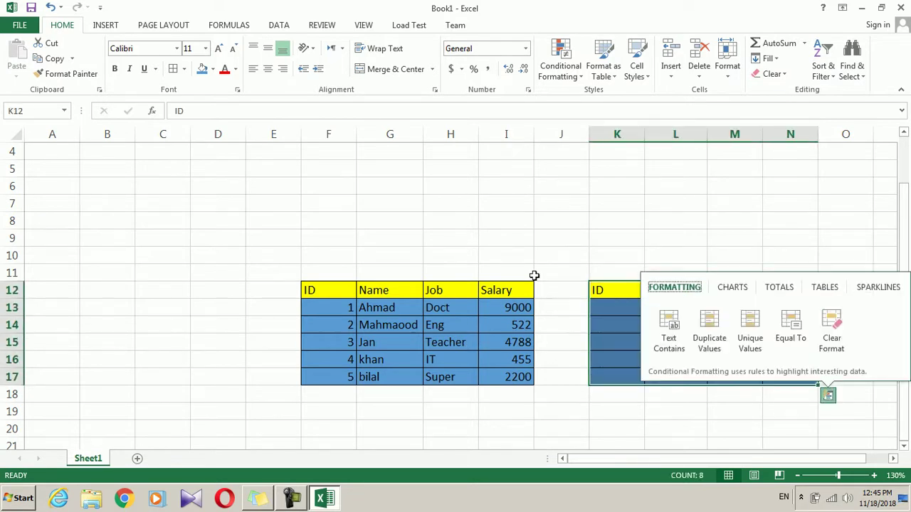
click(671, 50)
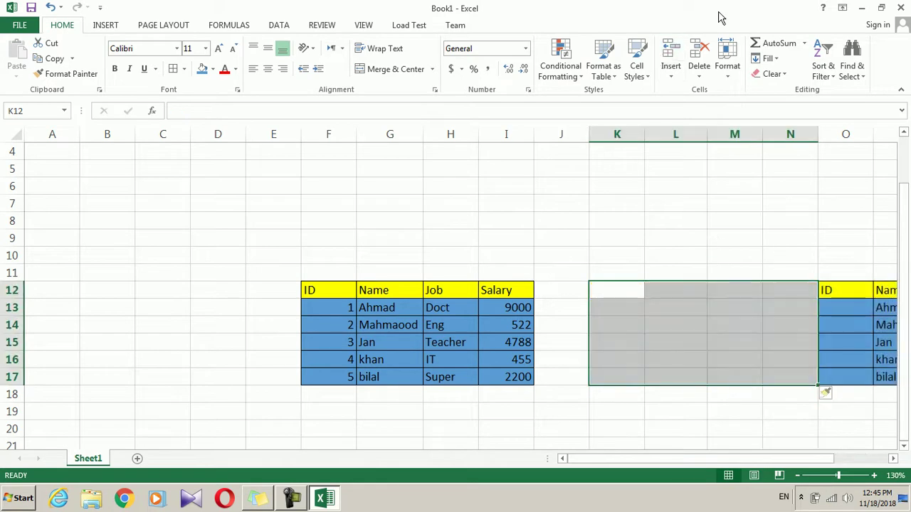
key(ctrl+z)
key(ctrl+c)
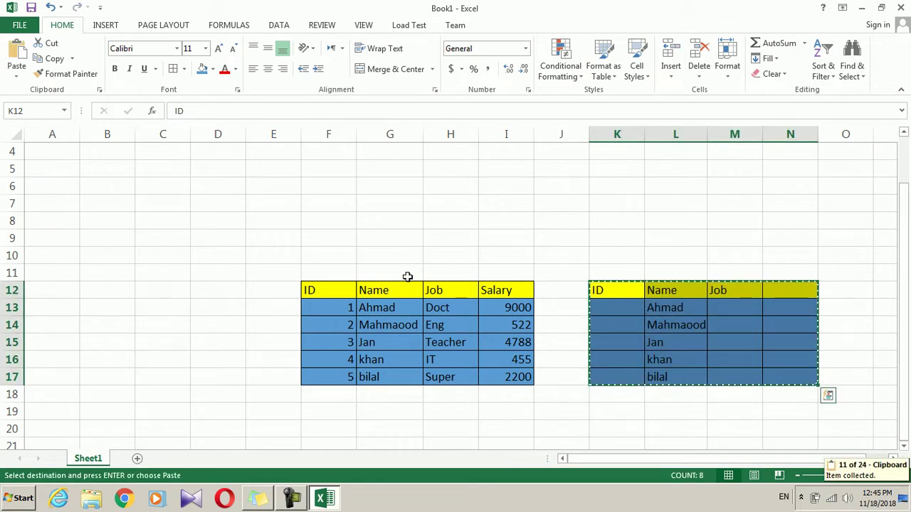
drag(320, 285, 493, 370)
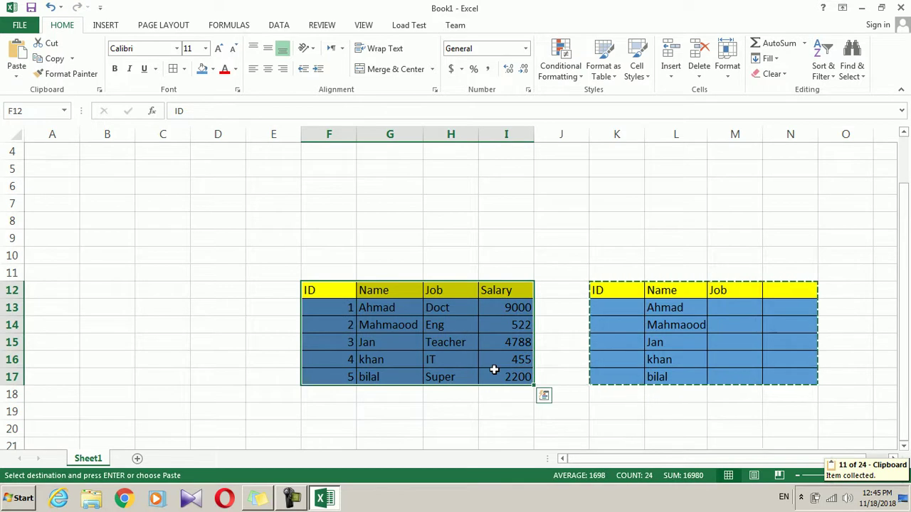
key(ctrl+alt+v)
click(445, 232)
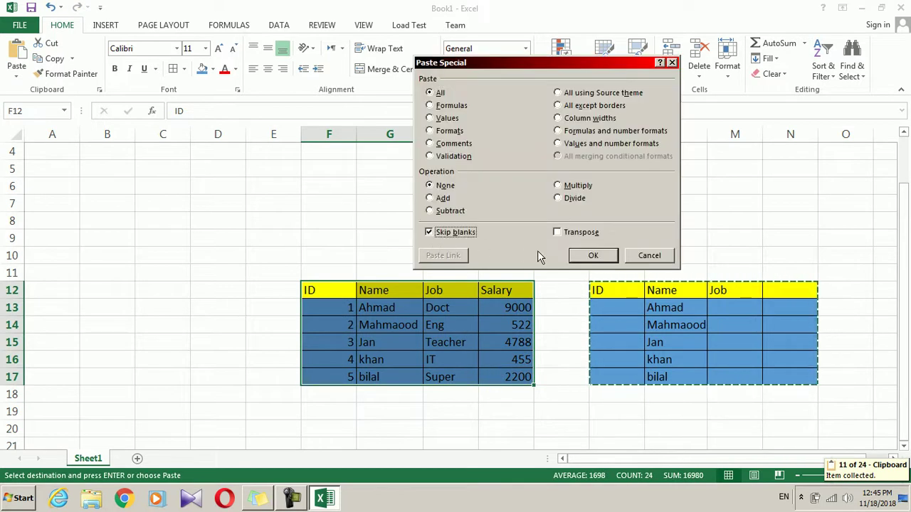
click(571, 256)
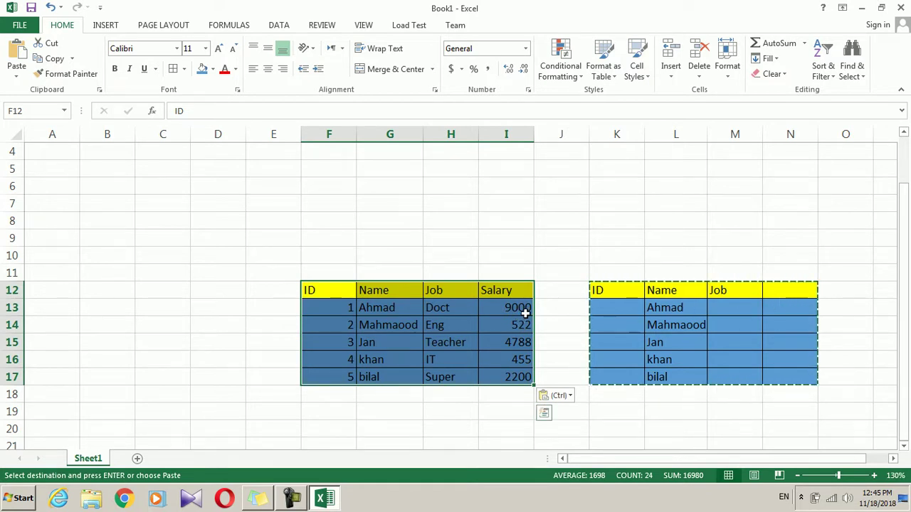
Step: Clear the left table's Name column G12:G17
key(Escape)
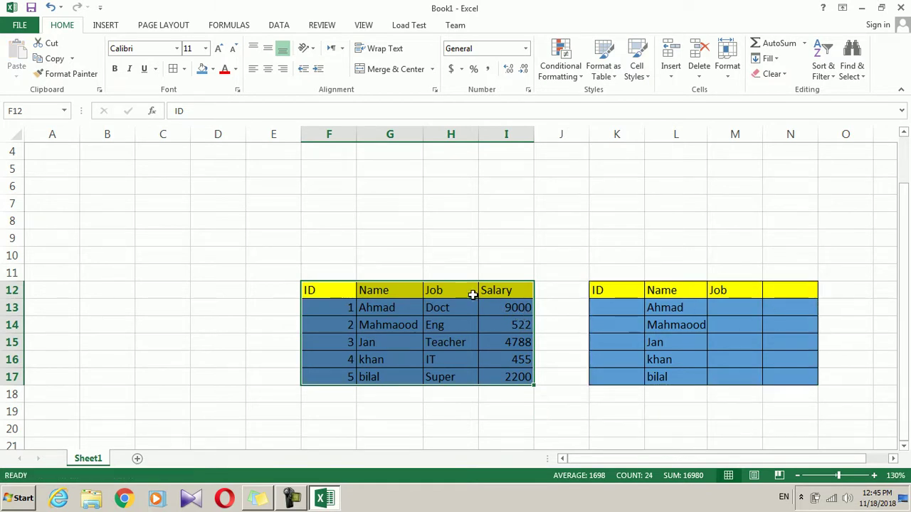
click(380, 312)
click(384, 290)
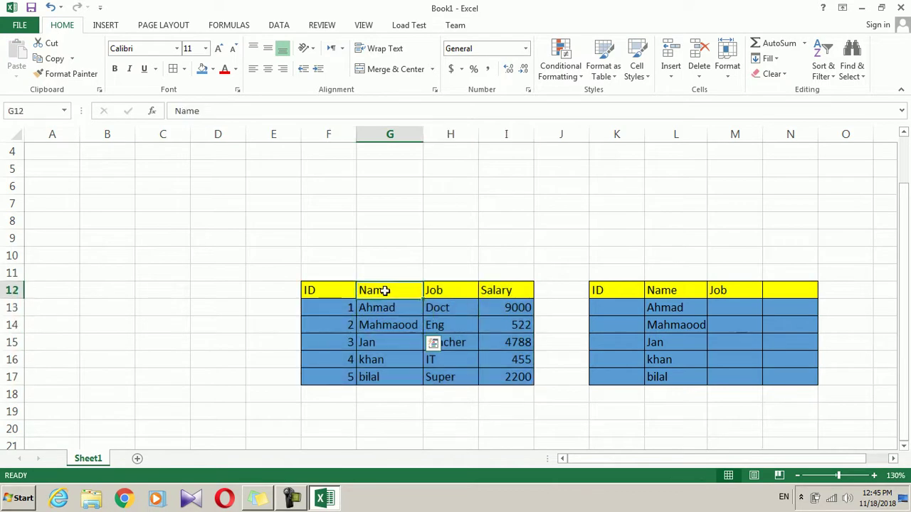
drag(385, 290, 380, 392)
key(Delete)
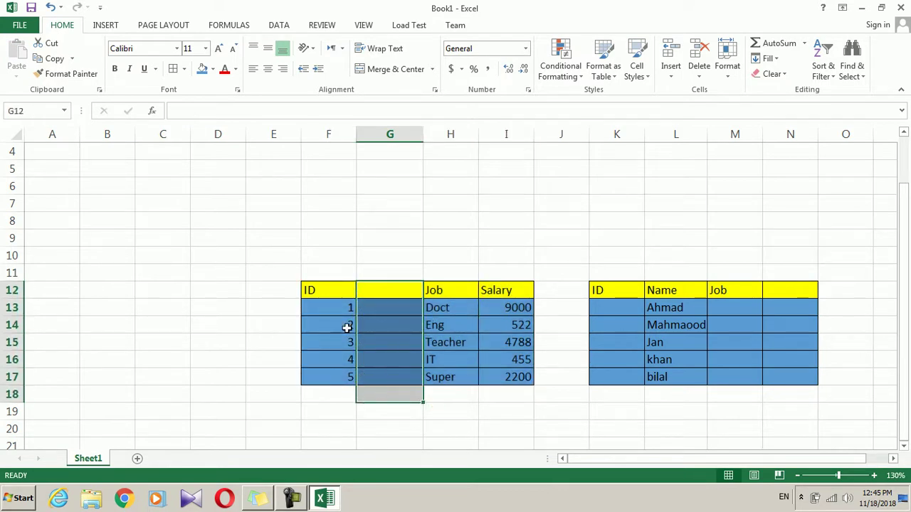
Step: Copy F12:I17 and paste it onto K12:N17 with Skip blanks
drag(334, 291, 491, 364)
key(ctrl+c)
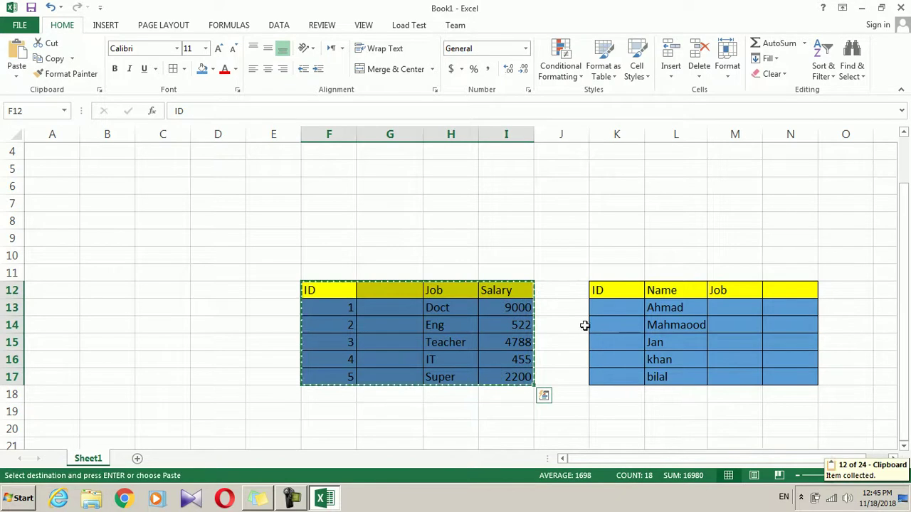
drag(611, 291, 785, 371)
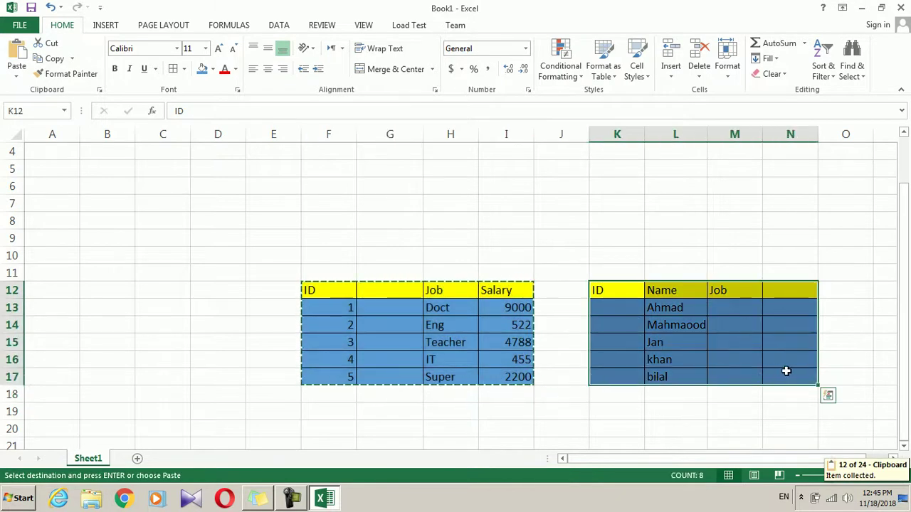
key(ctrl+alt+v)
click(453, 234)
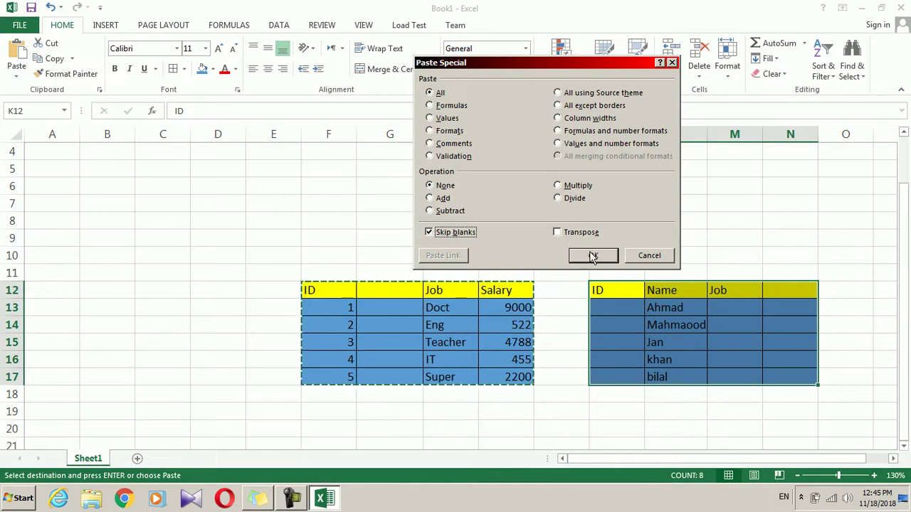
click(592, 257)
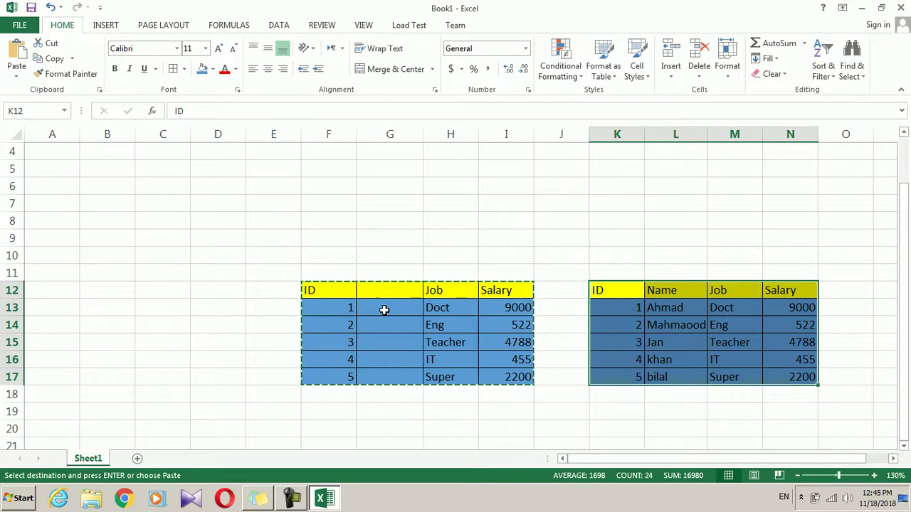
key(ctrl+alt+v)
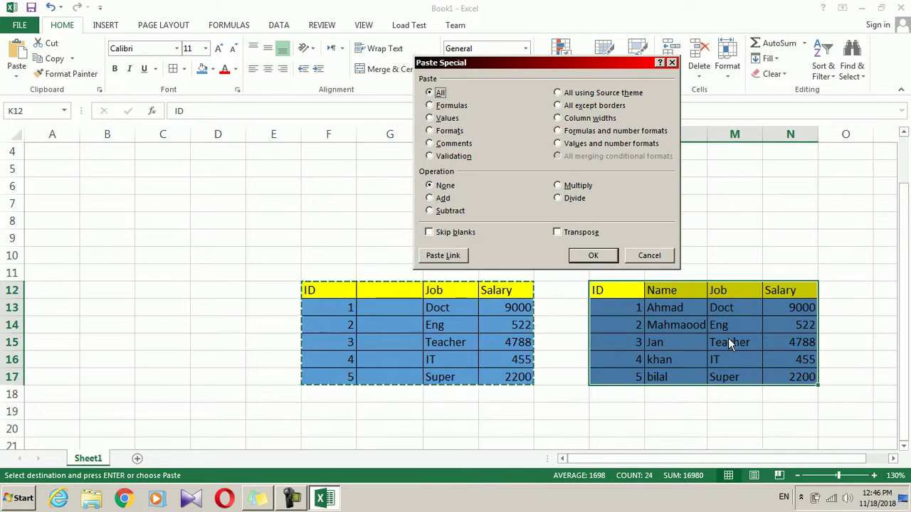
Step: Dismiss Paste Special and undo the fill of the right table
key(Return)
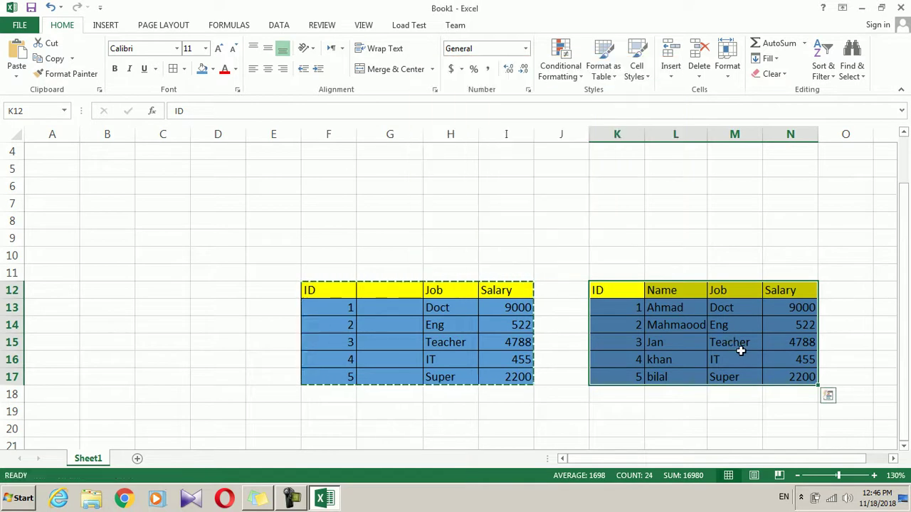
key(ctrl+z)
text(`)
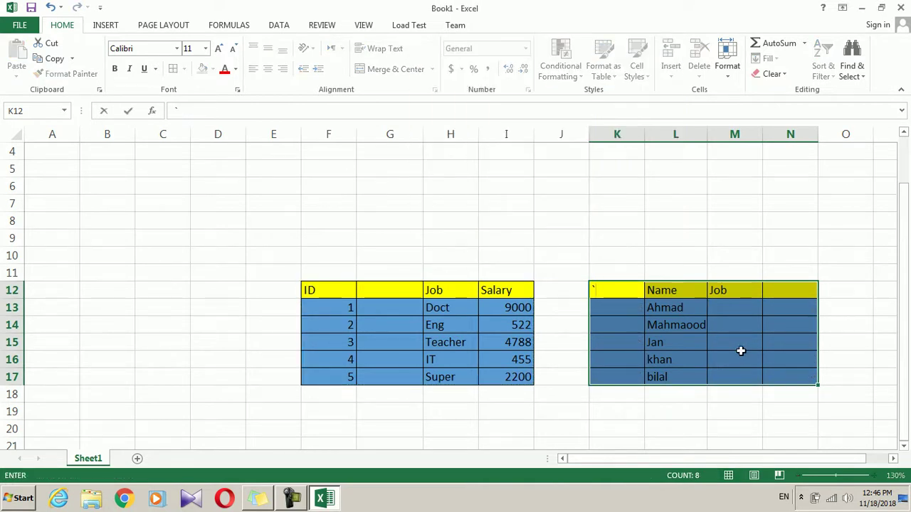
click(736, 355)
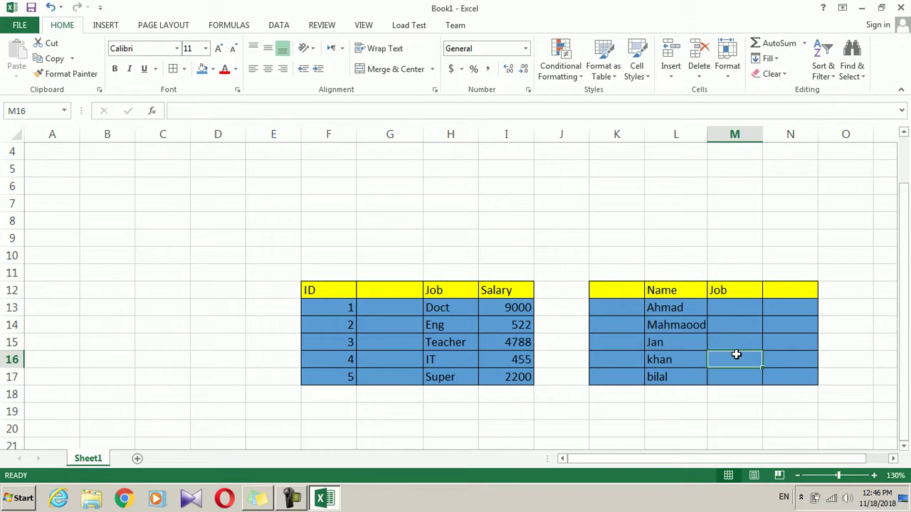
Step: Copy K11:N17 and paste it at C8 on a new Sheet2
drag(668, 289, 670, 378)
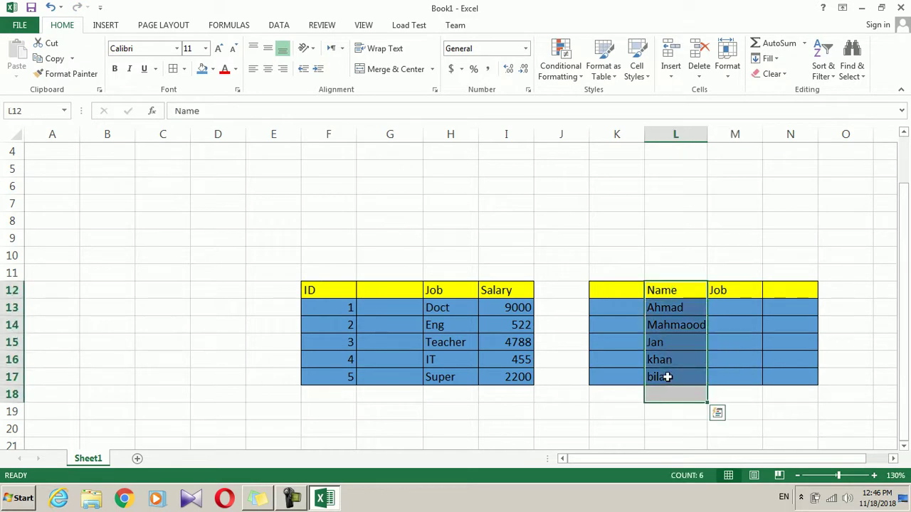
mouse_move(604, 275)
mouse_down()
mouse_move(753, 375)
mouse_move(815, 382)
mouse_up()
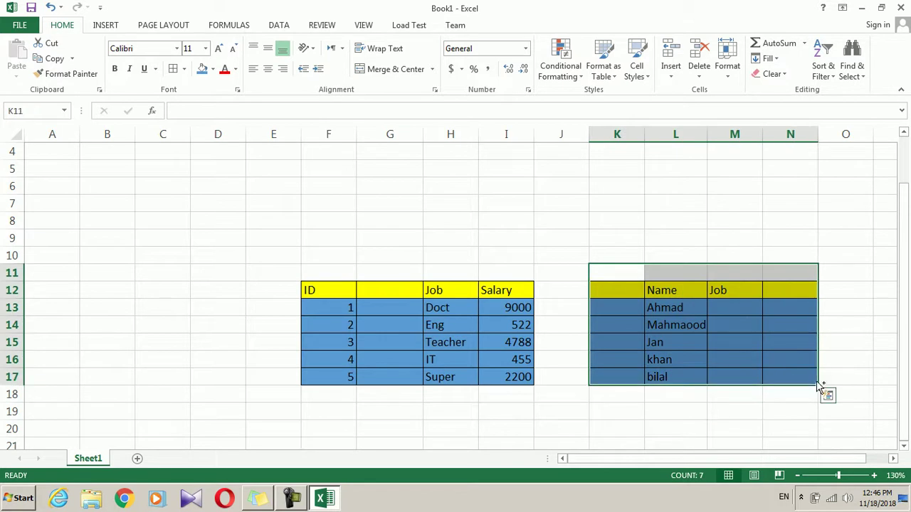
key(ctrl+c)
click(138, 459)
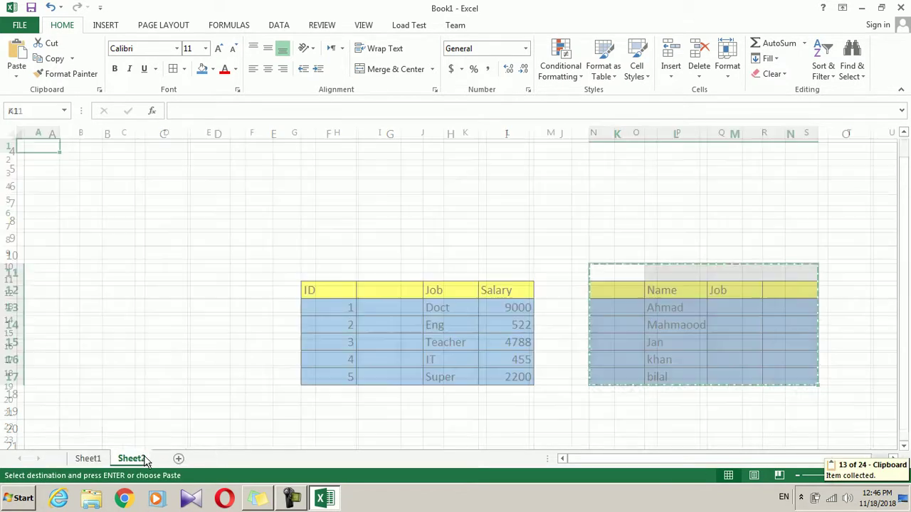
click(141, 236)
key(ctrl+v)
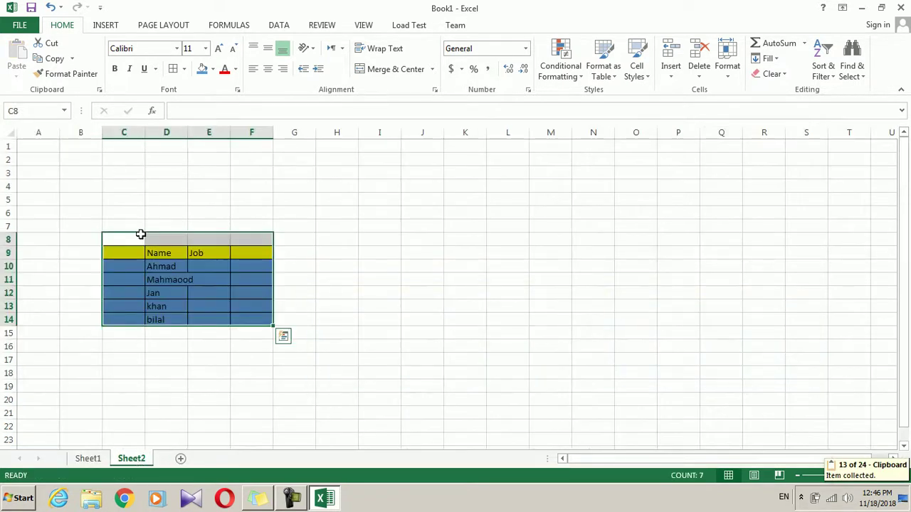
click(210, 308)
click(291, 225)
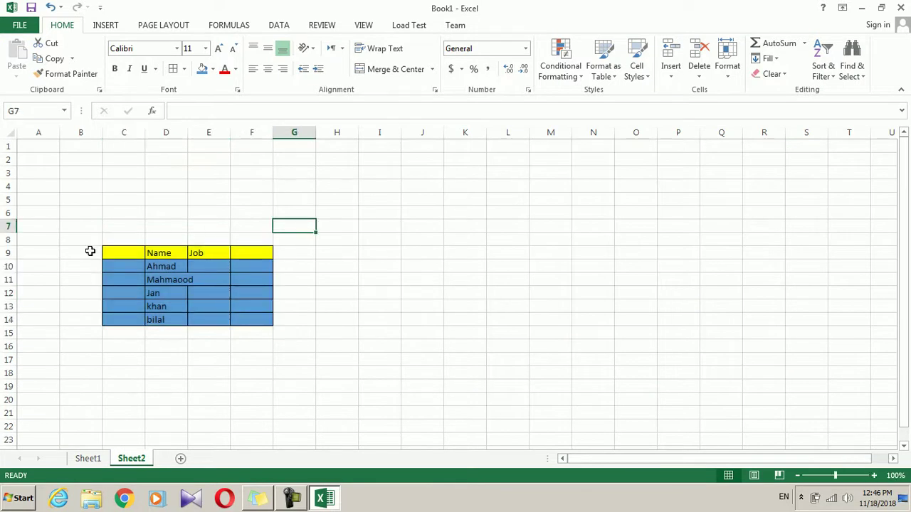
drag(116, 237, 254, 316)
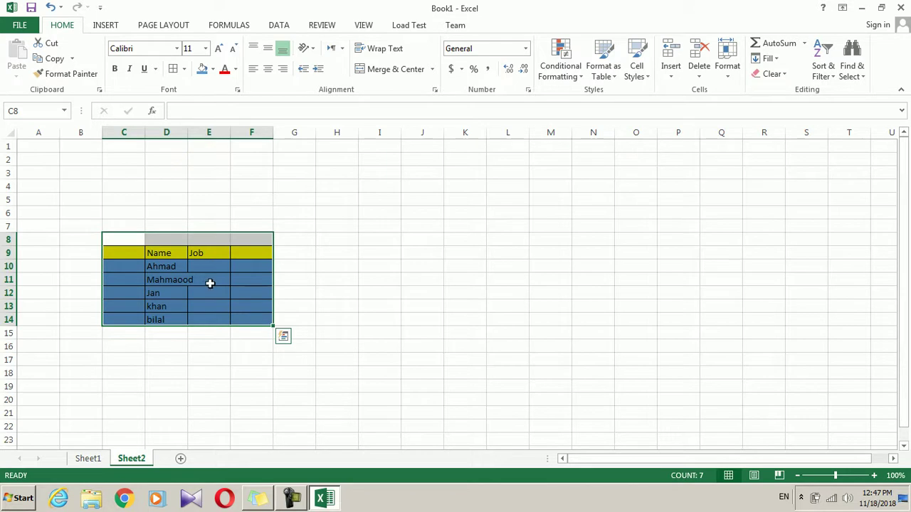
click(120, 266)
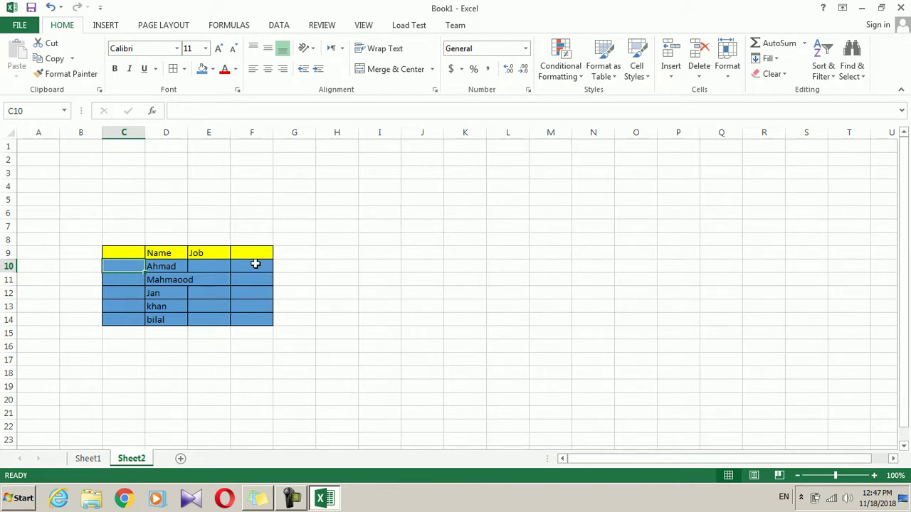
Step: Copy Sheet1's ID, Job and Salary table F12:I17
click(88, 459)
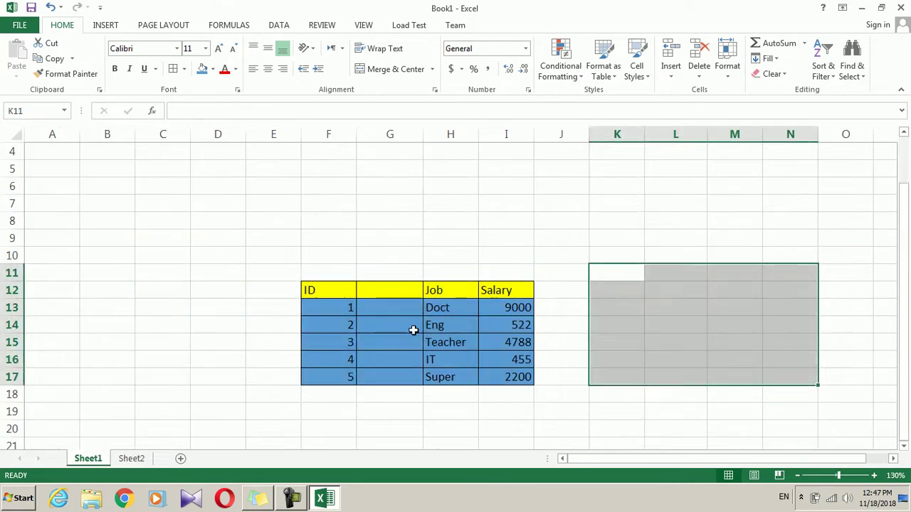
click(417, 325)
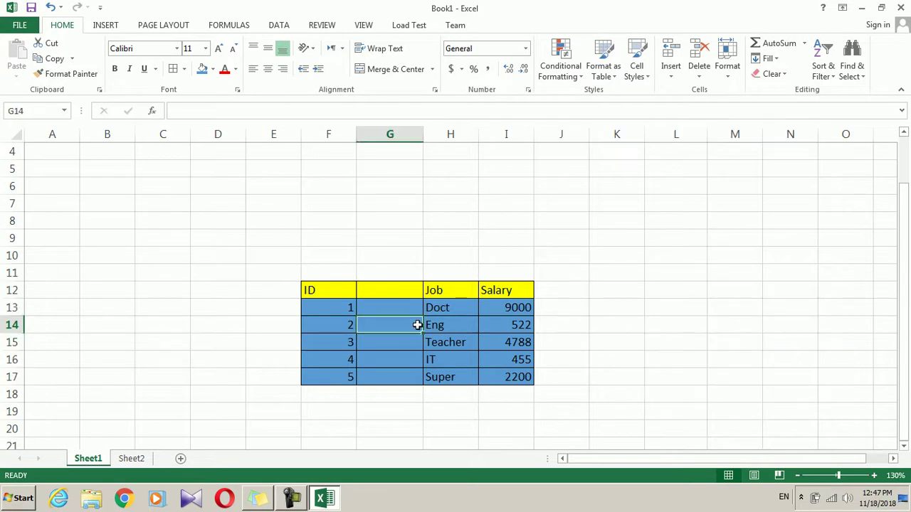
drag(338, 290, 501, 372)
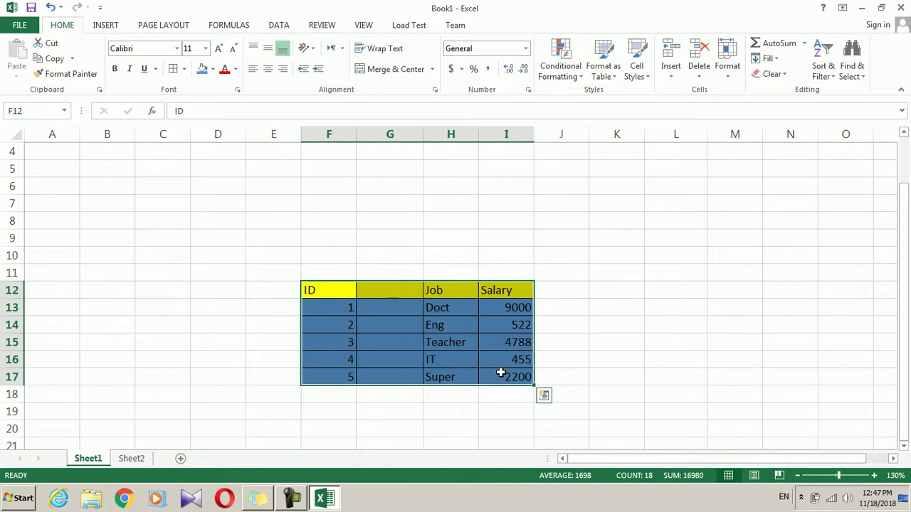
key(ctrl+c)
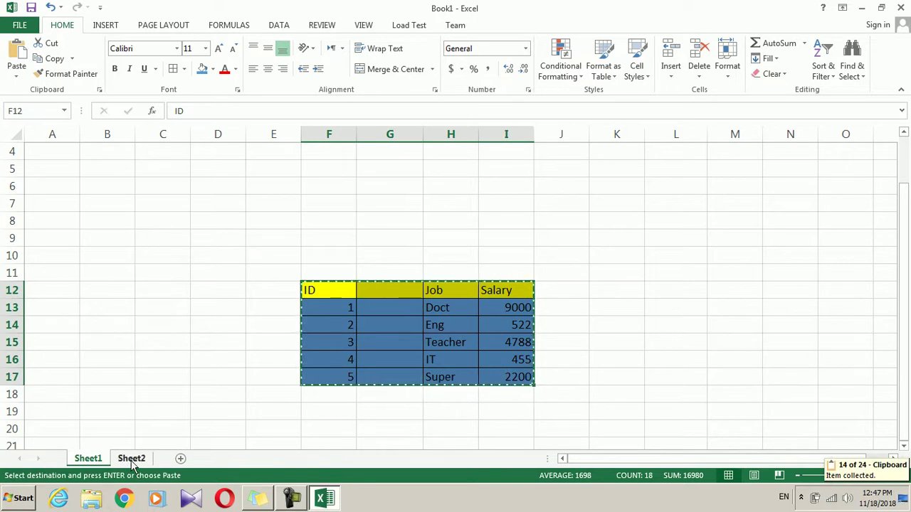
Step: Paste it onto Sheet2's C9:F14 with Skip blanks, then return to Sheet1
click(132, 458)
mouse_move(107, 251)
mouse_down()
mouse_move(214, 314)
mouse_move(234, 314)
mouse_up()
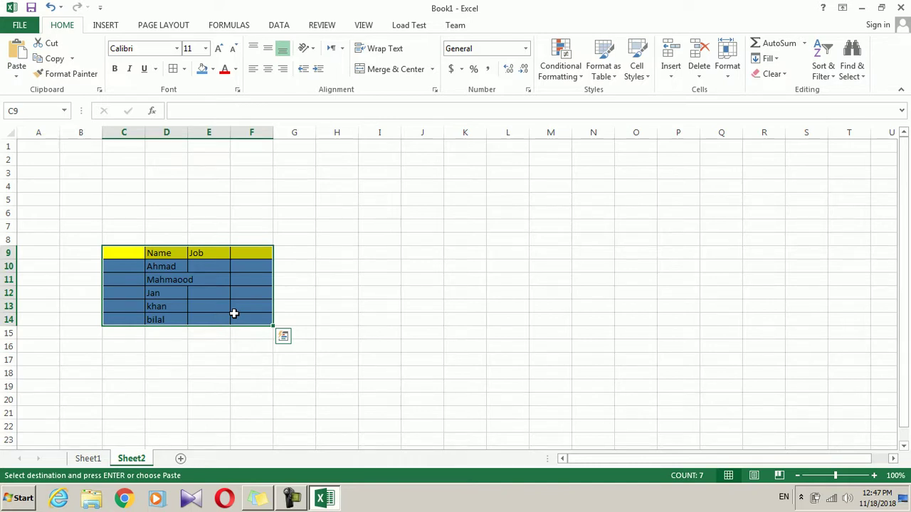
key(ctrl+alt+v)
click(455, 236)
click(580, 258)
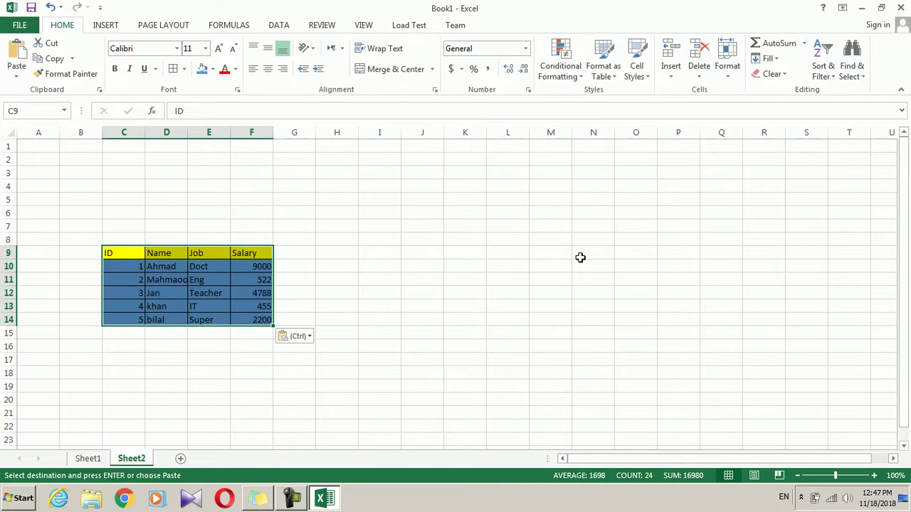
click(95, 459)
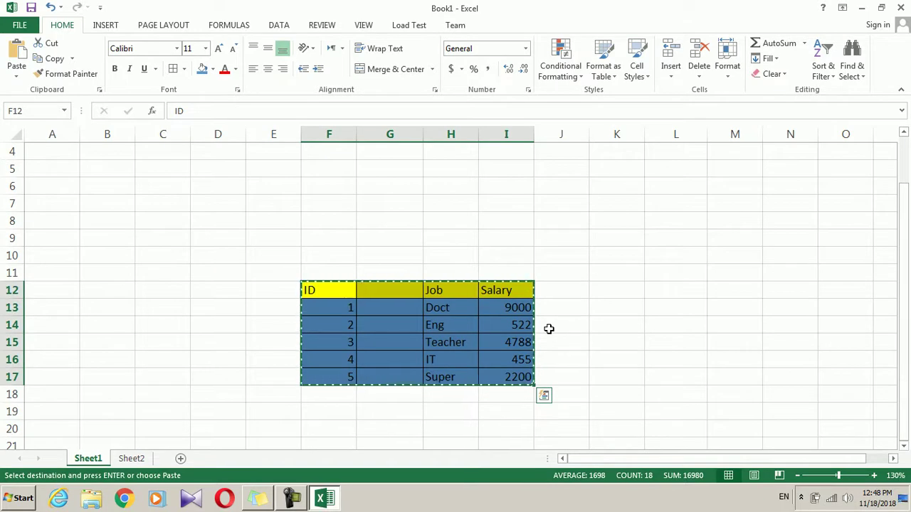
Step: Change the Doct salary in I13 to 55500 and check Sheet2 still shows 9000
click(518, 308)
text(555)
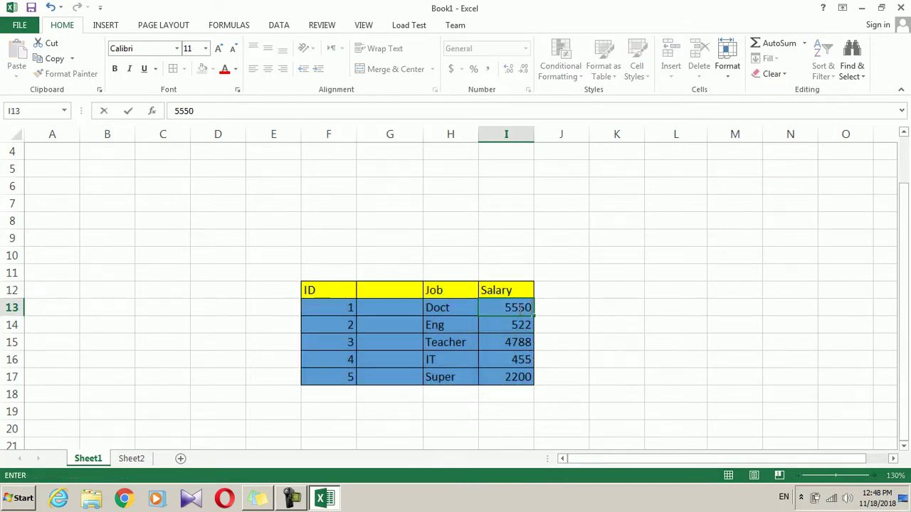
click(145, 459)
click(193, 356)
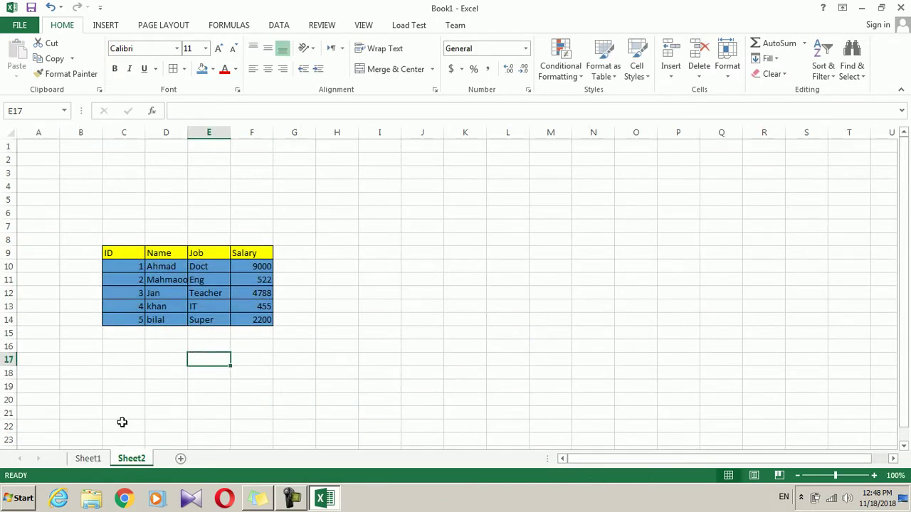
click(99, 463)
Step: Select Sheet2's employee table C9:F14
click(282, 314)
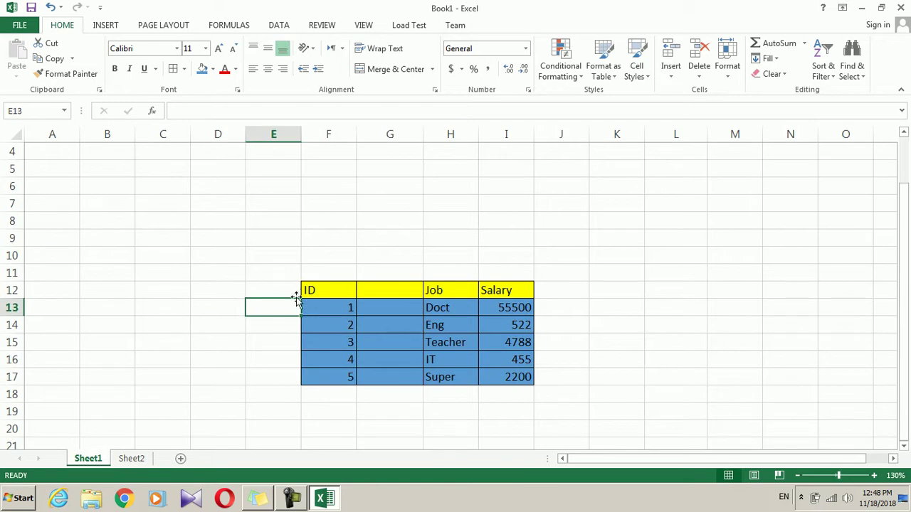
drag(330, 289, 451, 365)
click(131, 458)
click(159, 249)
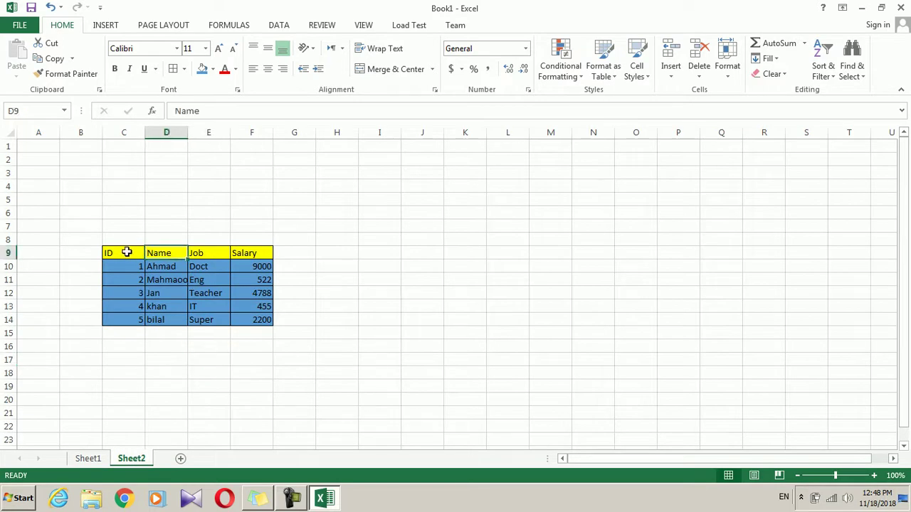
click(126, 252)
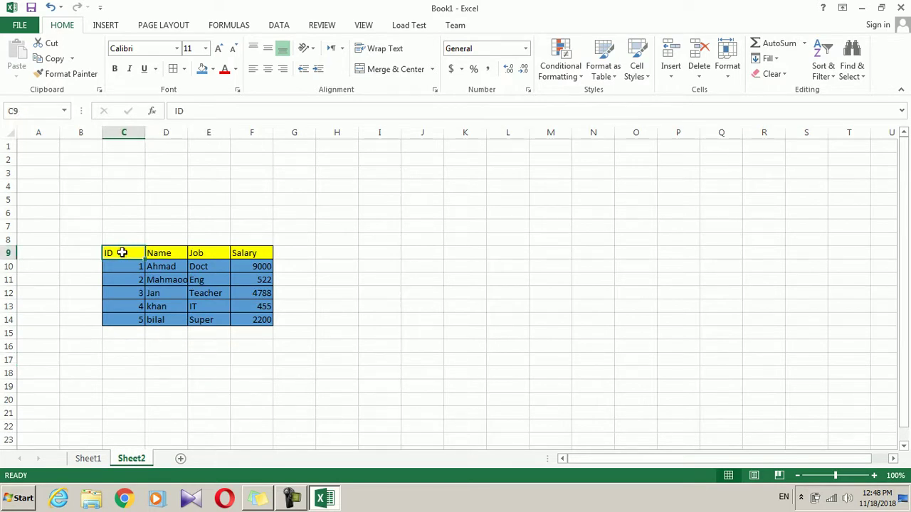
drag(121, 252, 260, 319)
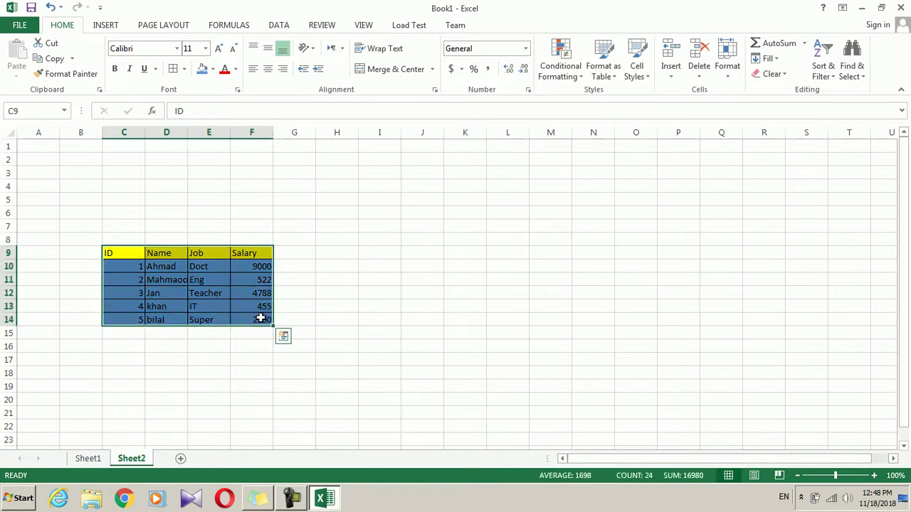
Step: Copy C9:F14 and paste it transposed at I8, filling I8:N11
key(ctrl+c)
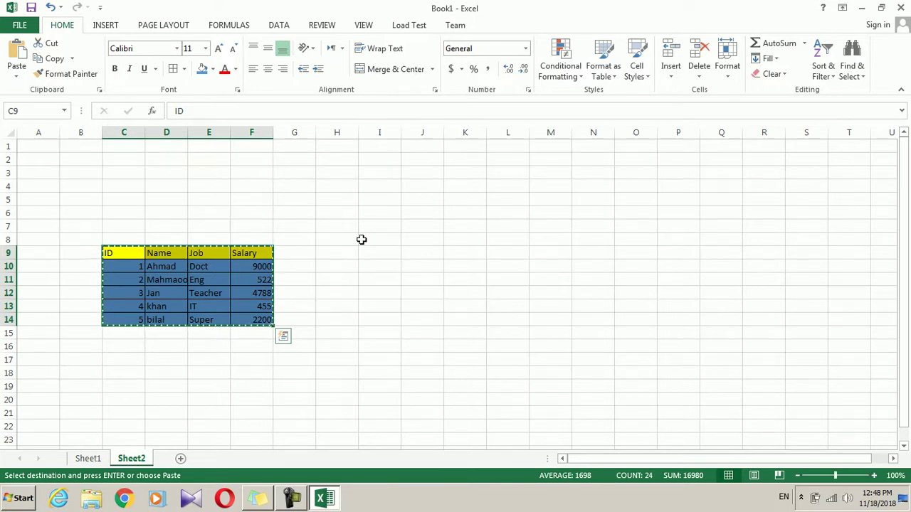
click(361, 240)
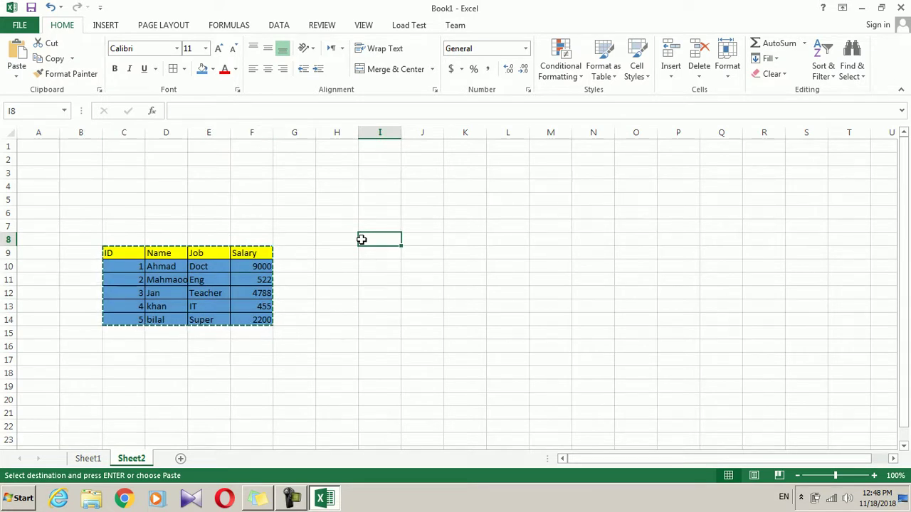
key(ctrl+alt+v)
click(557, 232)
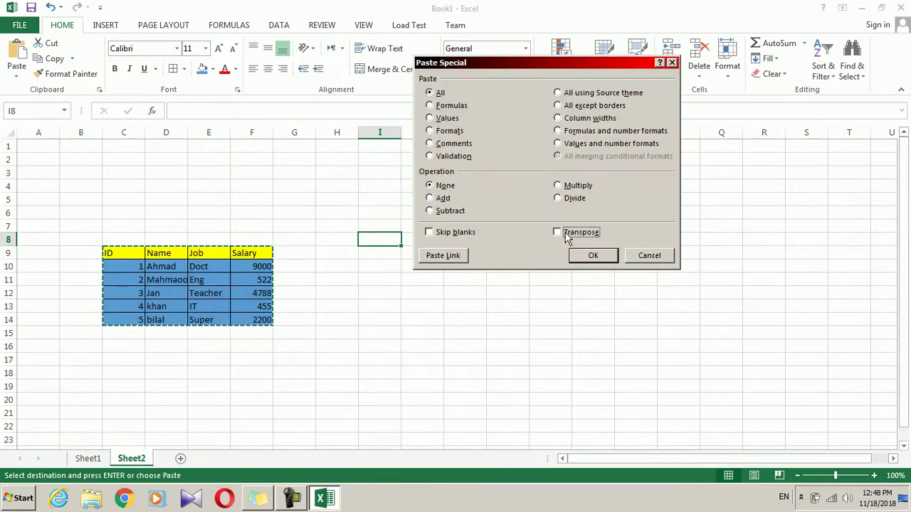
click(594, 257)
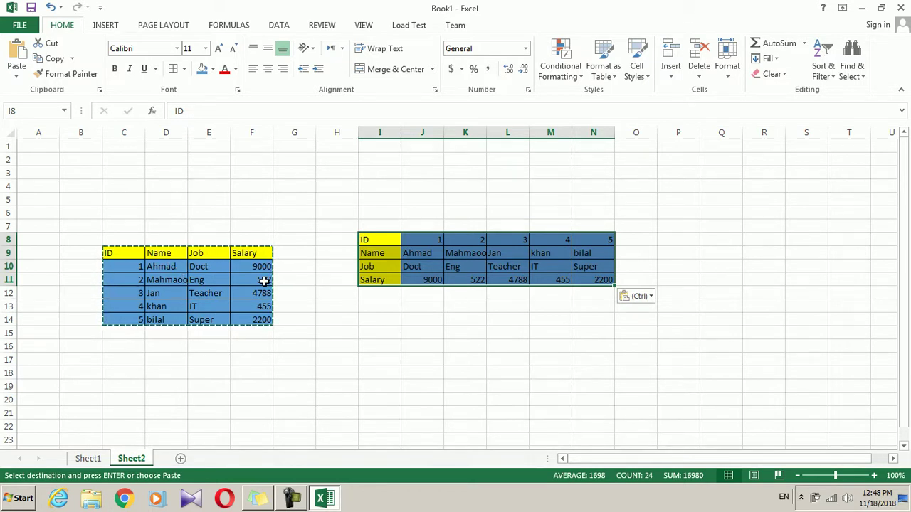
key(Escape)
mouse_move(374, 239)
mouse_down()
mouse_move(558, 278)
mouse_move(608, 278)
mouse_up()
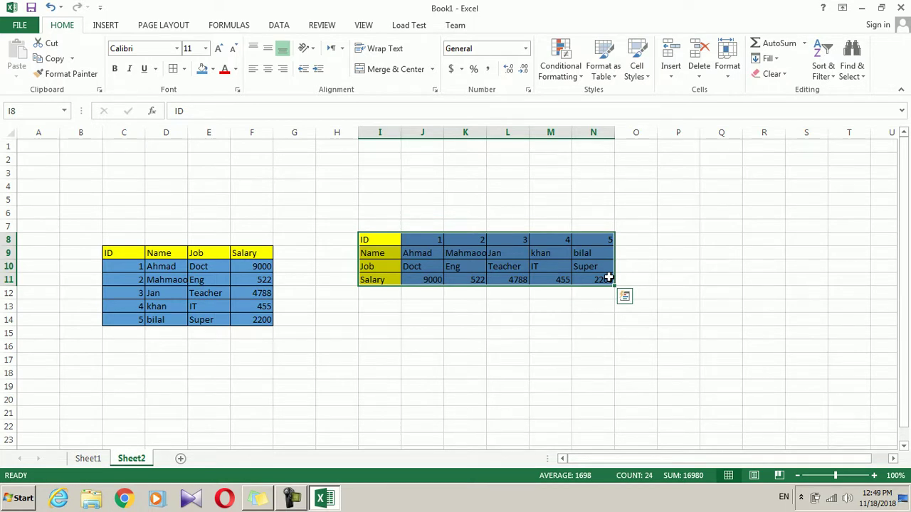
Step: Copy I8:N11 and paste it transposed onto Sheet1 at A6
key(ctrl+c)
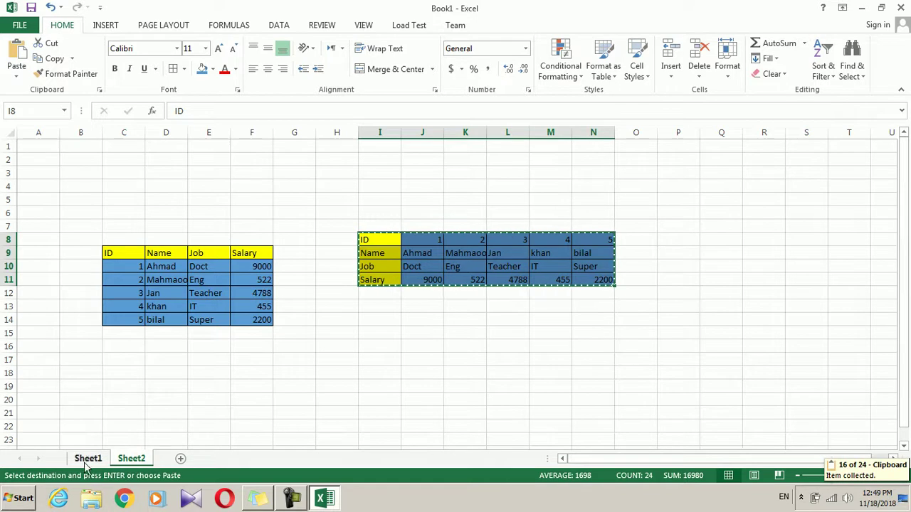
click(88, 459)
click(102, 204)
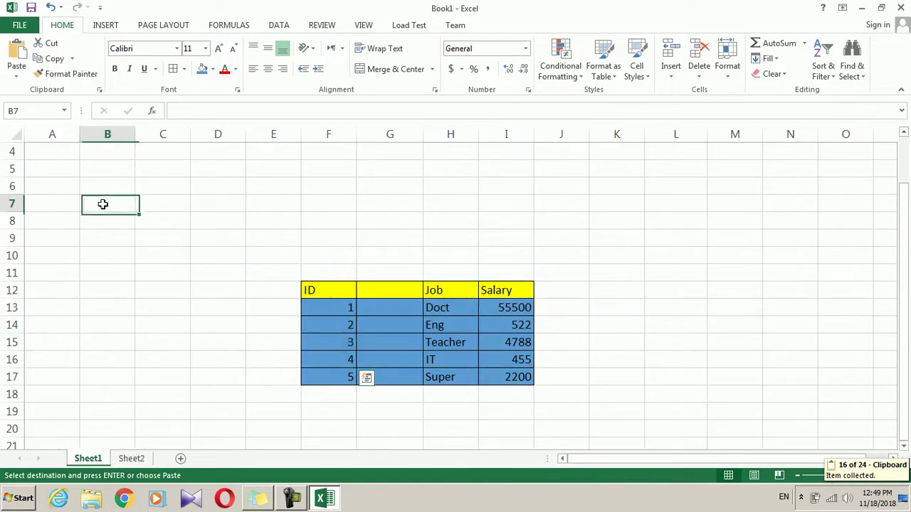
click(73, 192)
key(ctrl+alt+v)
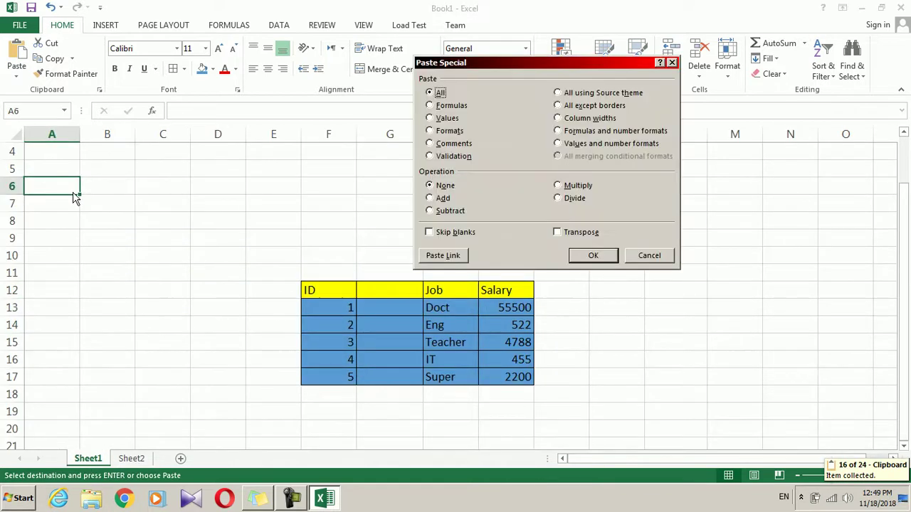
click(580, 233)
click(588, 250)
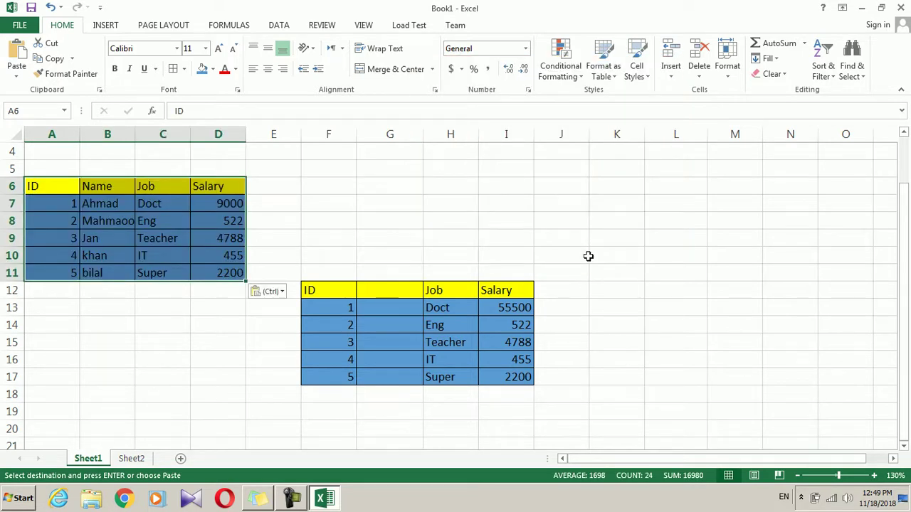
Step: Compare with Sheet2, then copy the new Sheet1 table A6:D11
click(130, 460)
click(103, 461)
click(180, 360)
key(BackSpace)
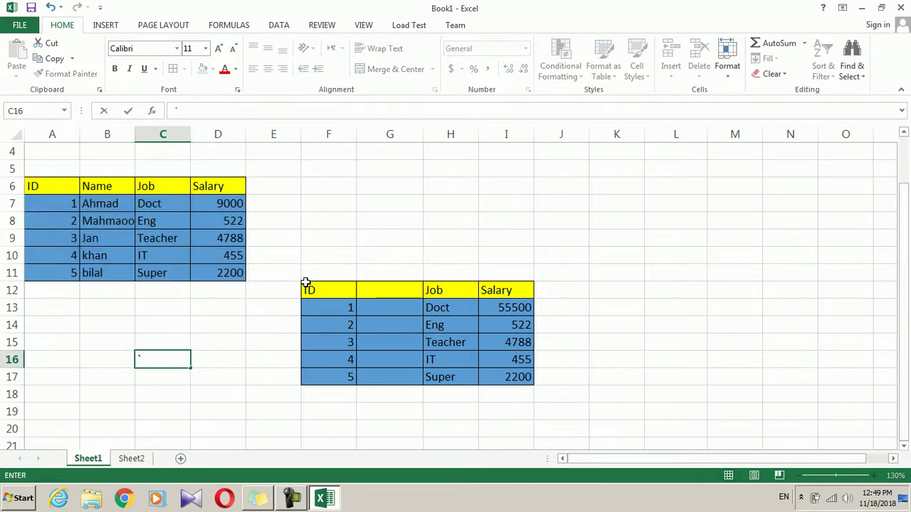
click(270, 297)
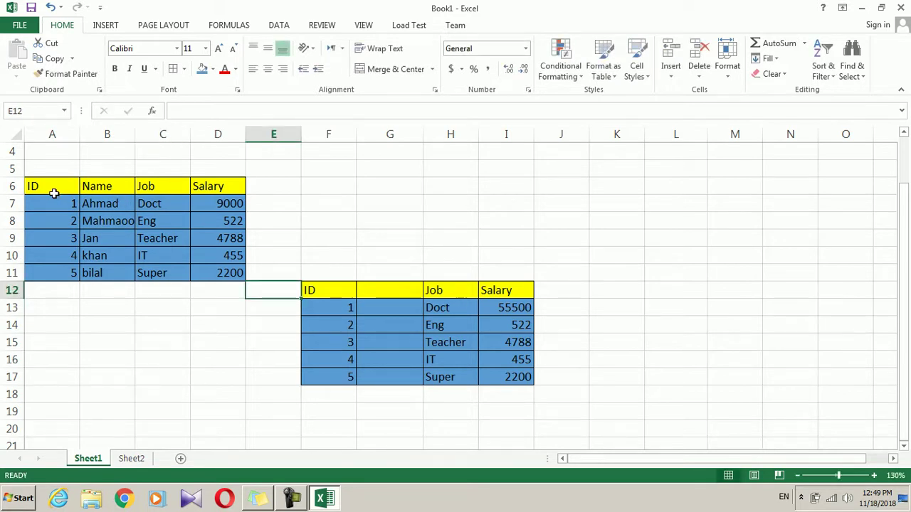
drag(55, 189, 223, 284)
key(ctrl+c)
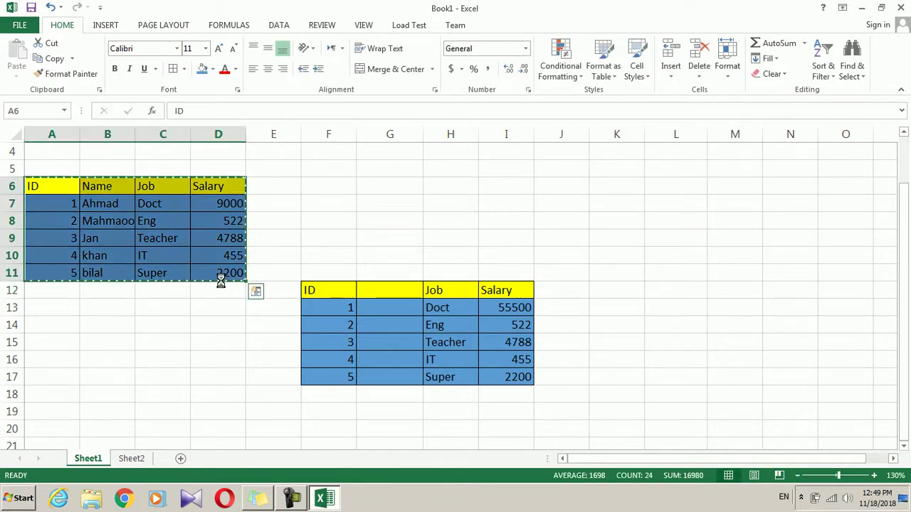
Step: Paste Link Sheet1's A6:D11 table at C3 on a new Sheet3, then return to Sheet1
click(180, 458)
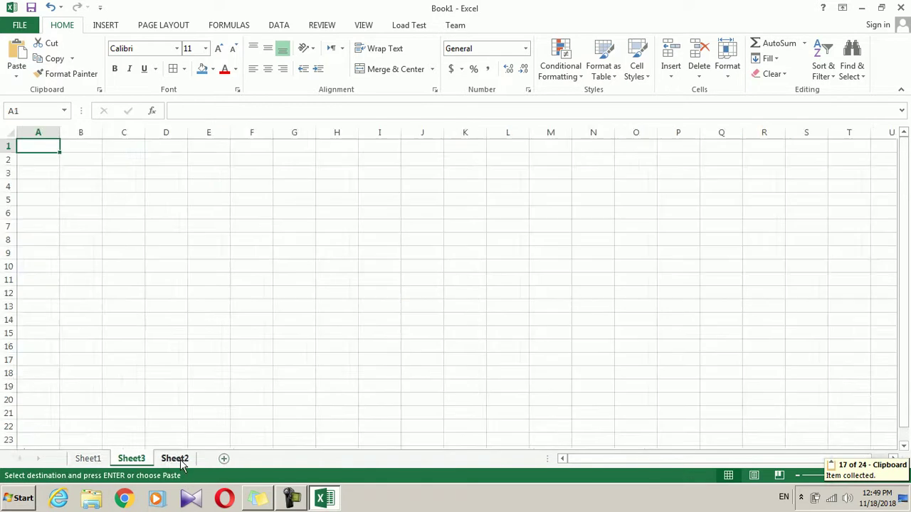
click(119, 201)
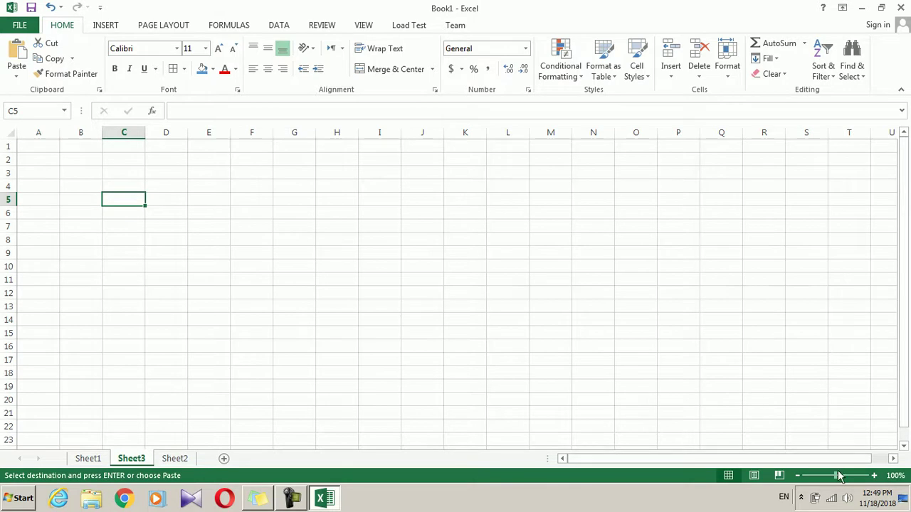
drag(835, 475, 842, 474)
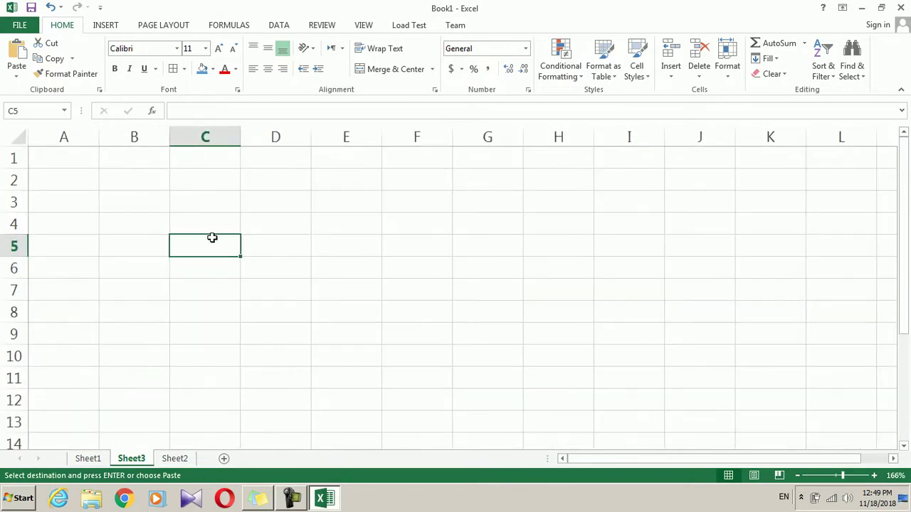
click(192, 202)
key(ctrl+alt+v)
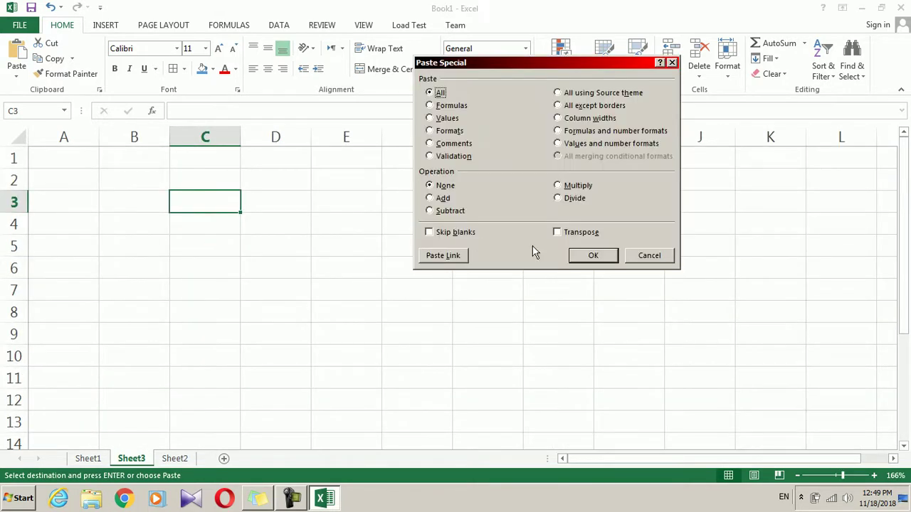
click(455, 255)
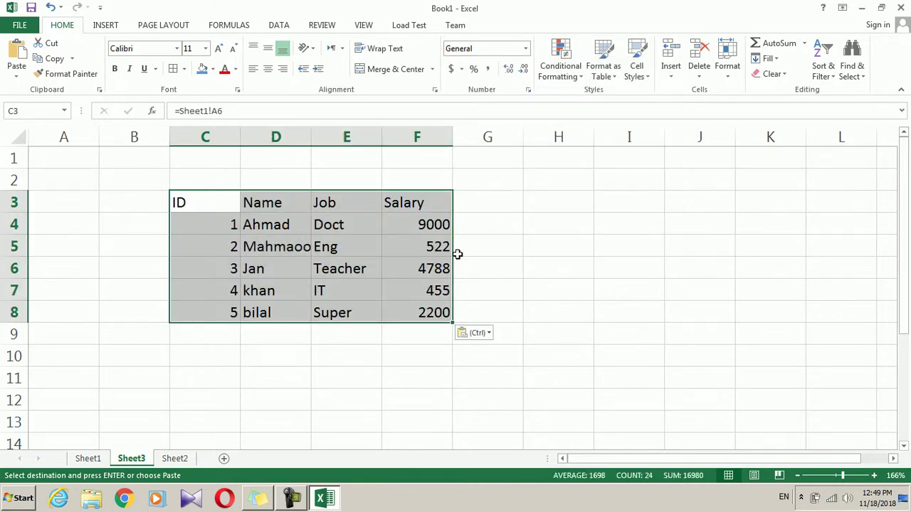
click(89, 459)
Step: Enter salaries 50000, 30000, 900000, 45555 and 20000 in D7:D11
key(Escape)
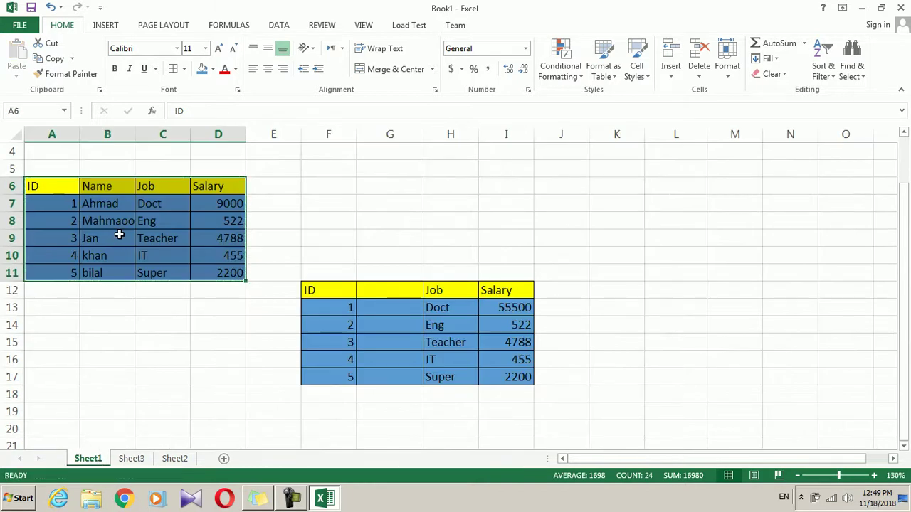
click(218, 204)
text(50000)
click(228, 224)
text(30000)
click(229, 237)
text(900000)
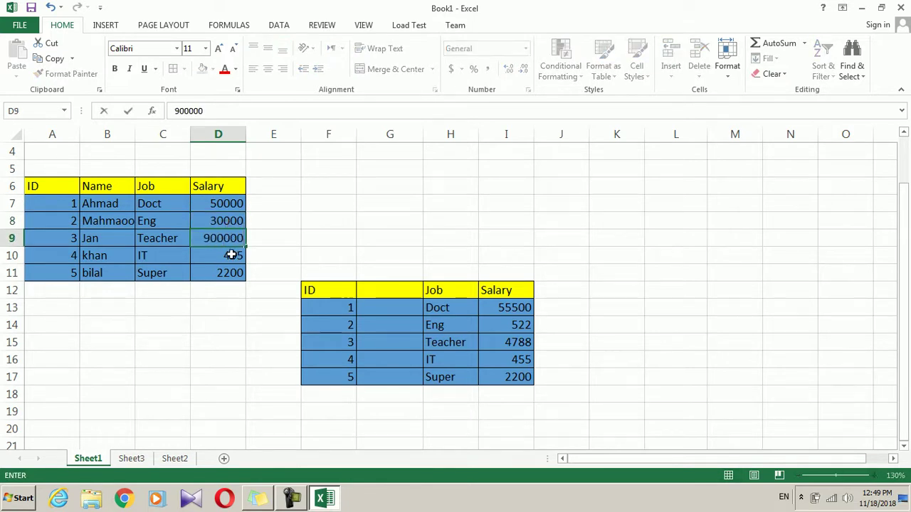
click(230, 254)
text(45555)
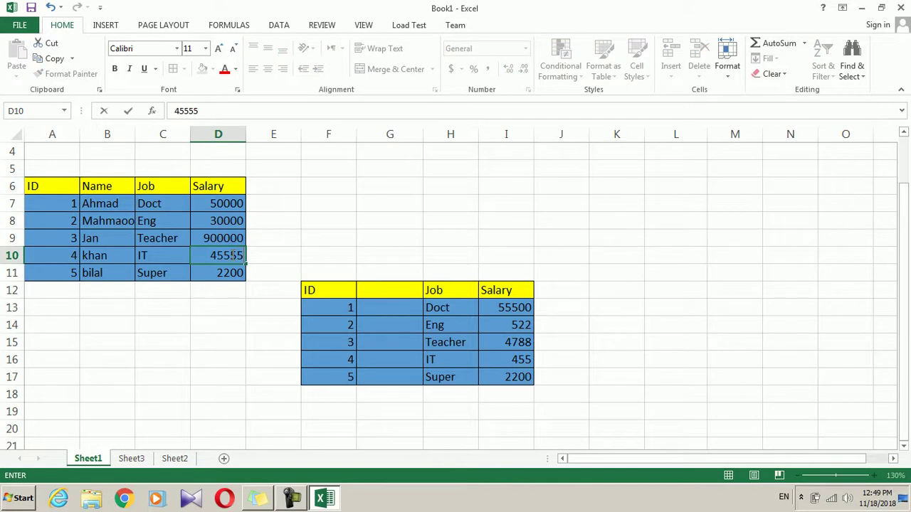
click(225, 271)
text(20000)
click(225, 284)
Step: Check Sheet3's linked salary formulas, then reselect Sheet1's employee table
click(175, 459)
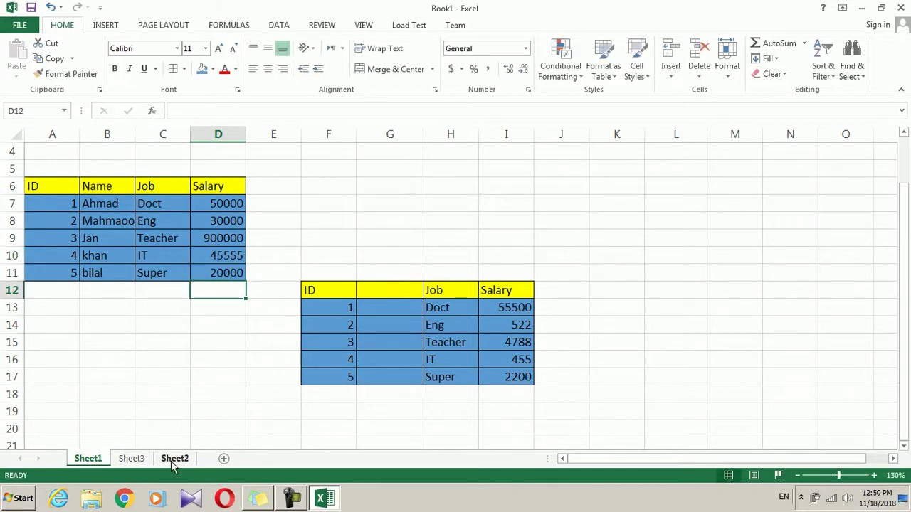
click(131, 459)
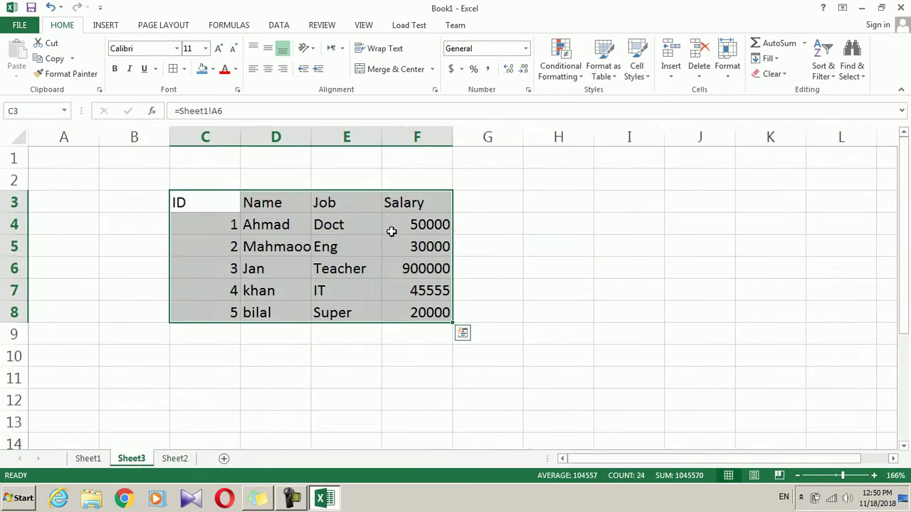
click(414, 222)
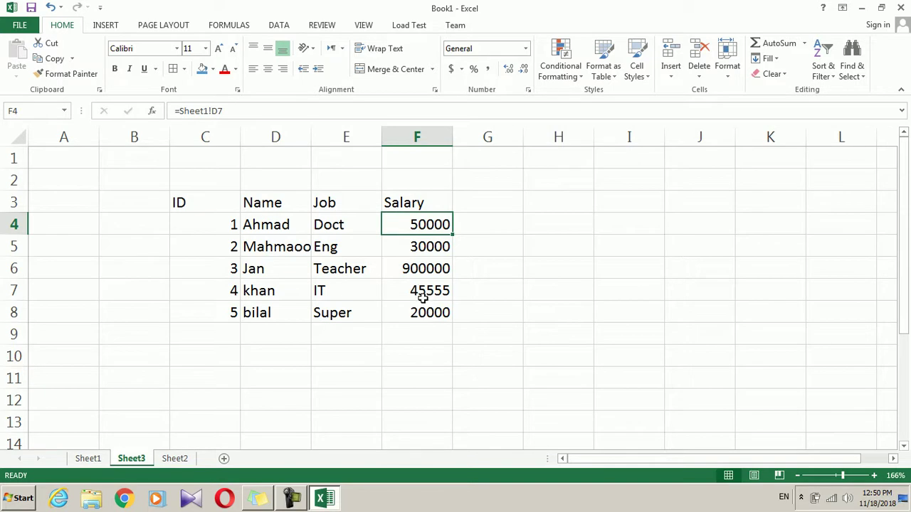
click(86, 461)
click(163, 237)
drag(57, 188, 249, 270)
Step: Copy the employee table A6:D11 and Paste Link it at J5
click(226, 276)
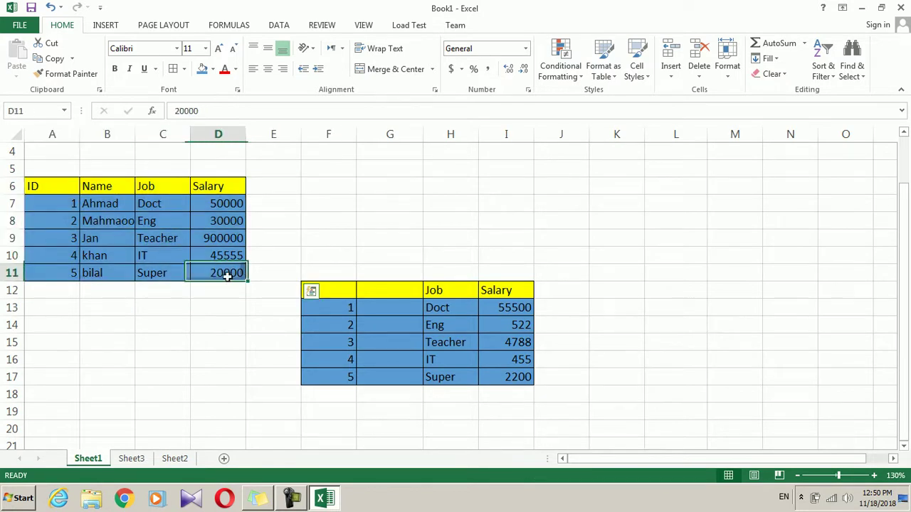
drag(61, 187, 230, 275)
key(ctrl+c)
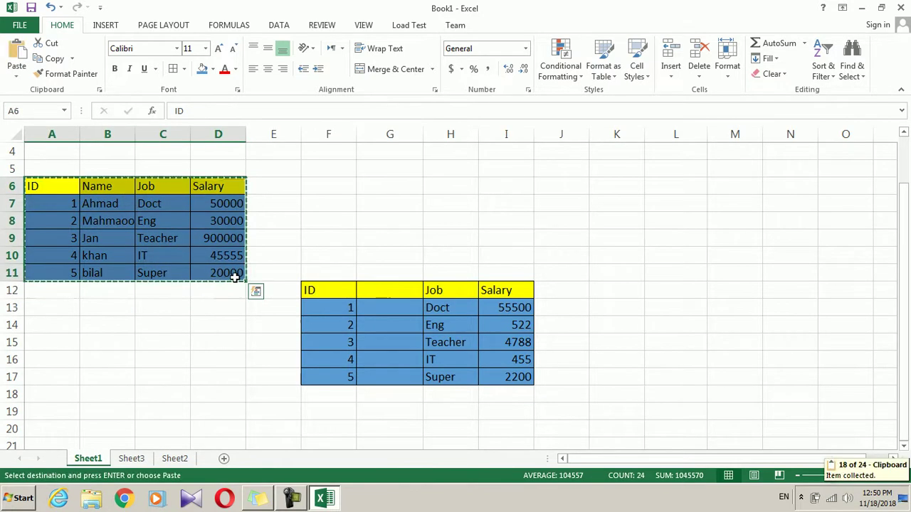
click(562, 164)
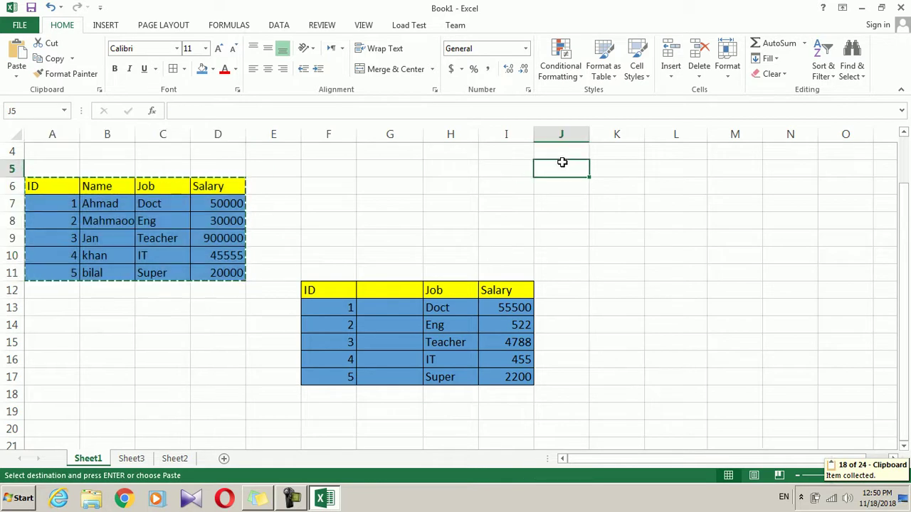
key(ctrl+alt+v)
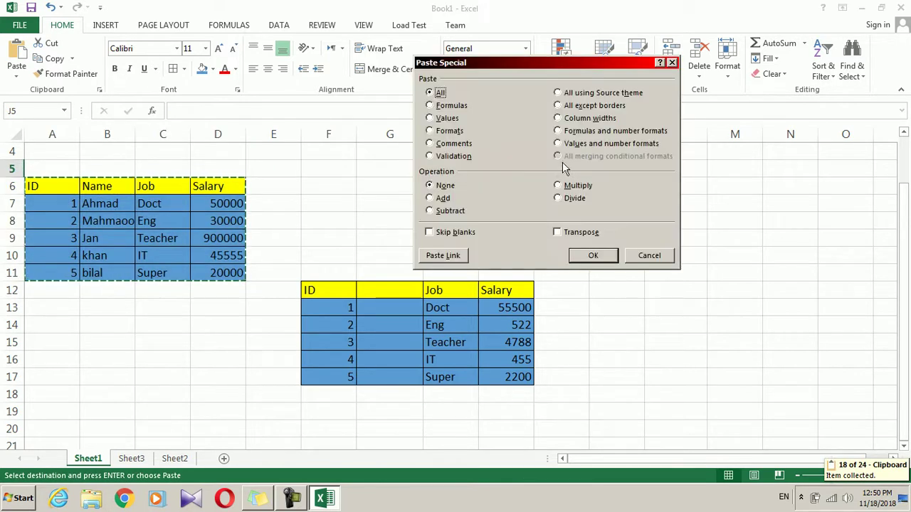
click(442, 257)
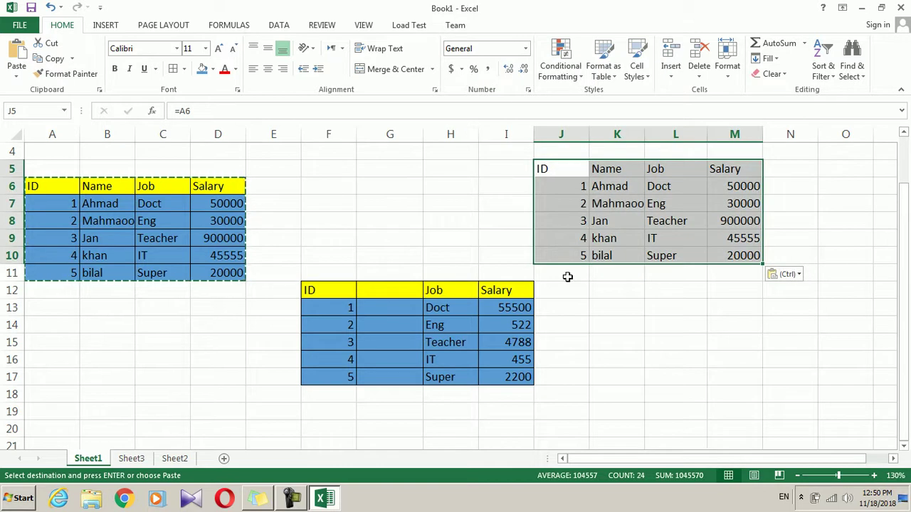
Step: Enter salaries 900, 566, 0, 0 and 0 into D7:D11
click(217, 202)
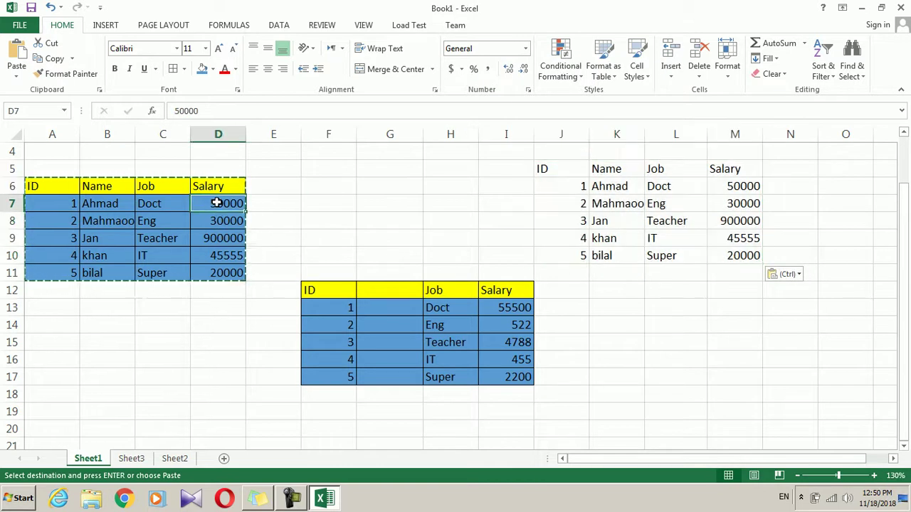
text(900)
key(Return)
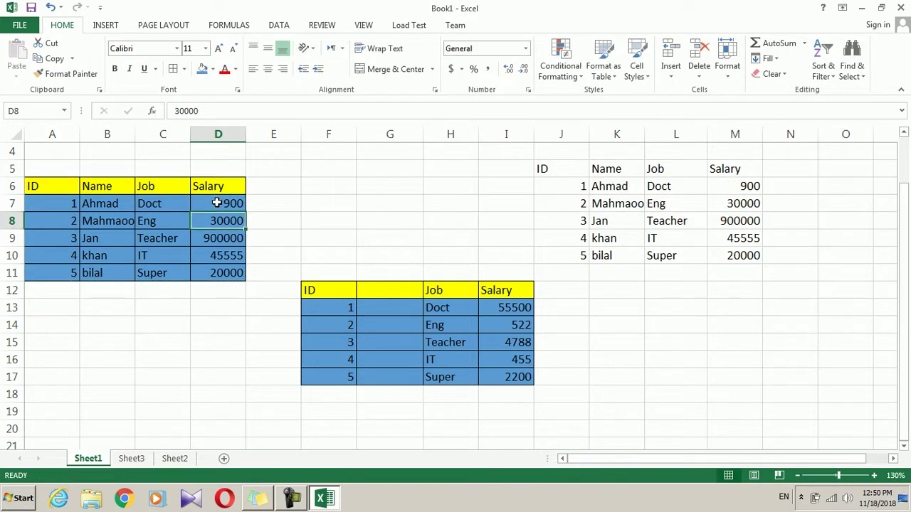
text(566)
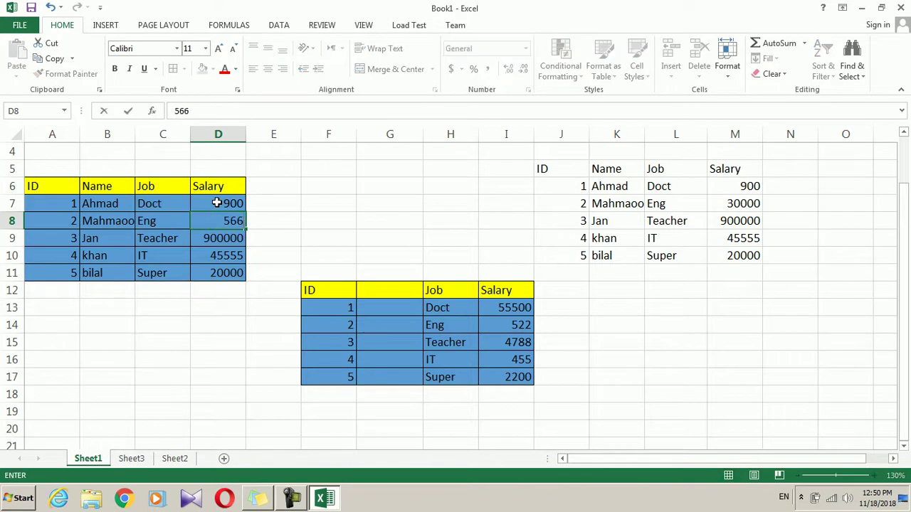
key(Return)
text(0)
key(Return)
text(0)
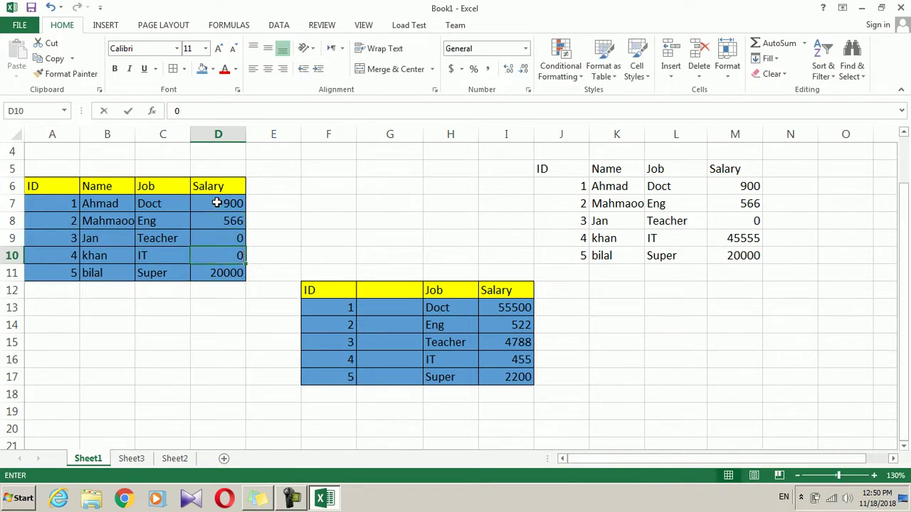
key(Return)
text(0)
key(Return)
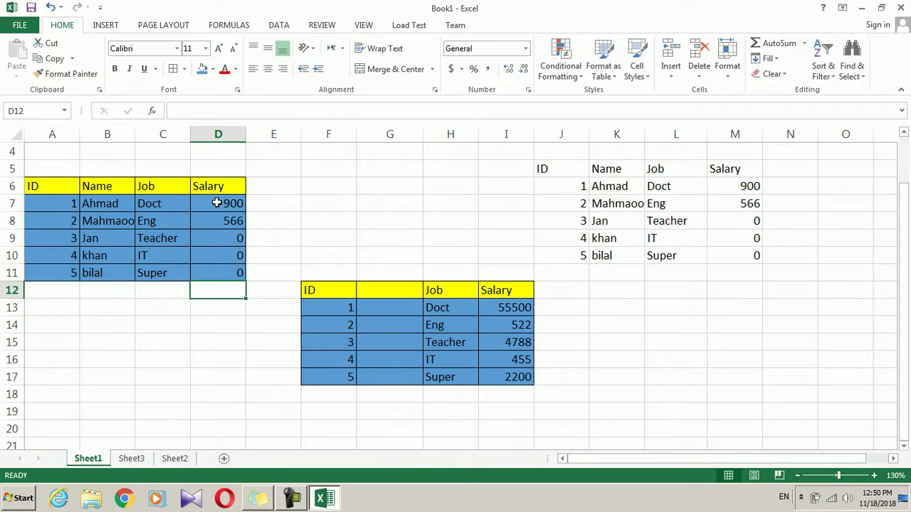
Step: Replace the employee names in B7:B11 with new names
click(111, 204)
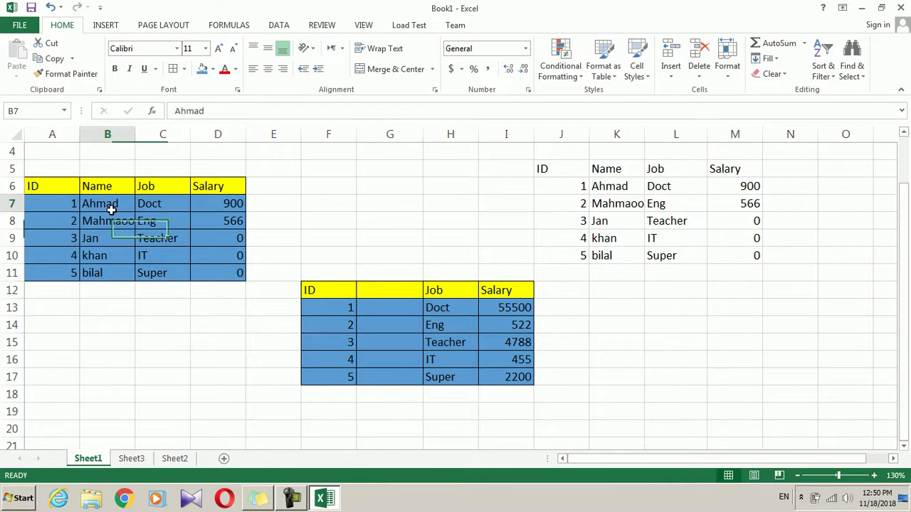
text(Ali)
key(Return)
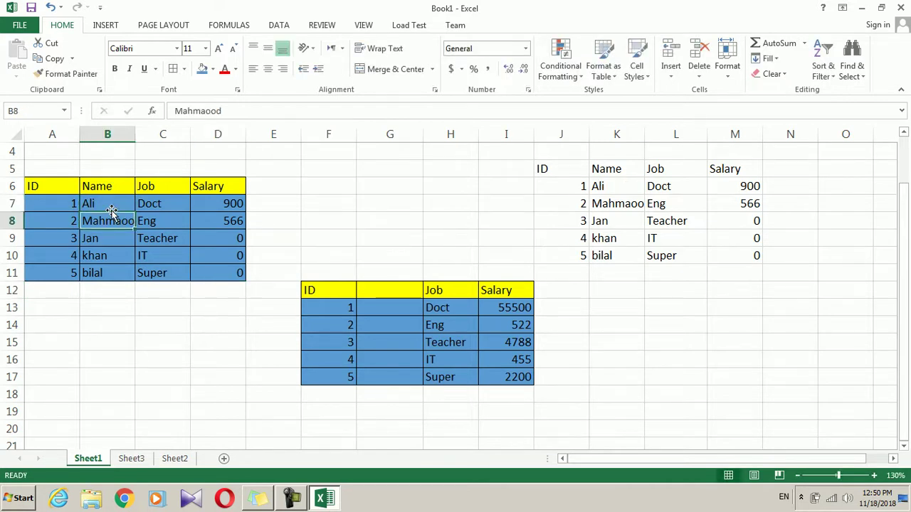
text(Khan)
key(Return)
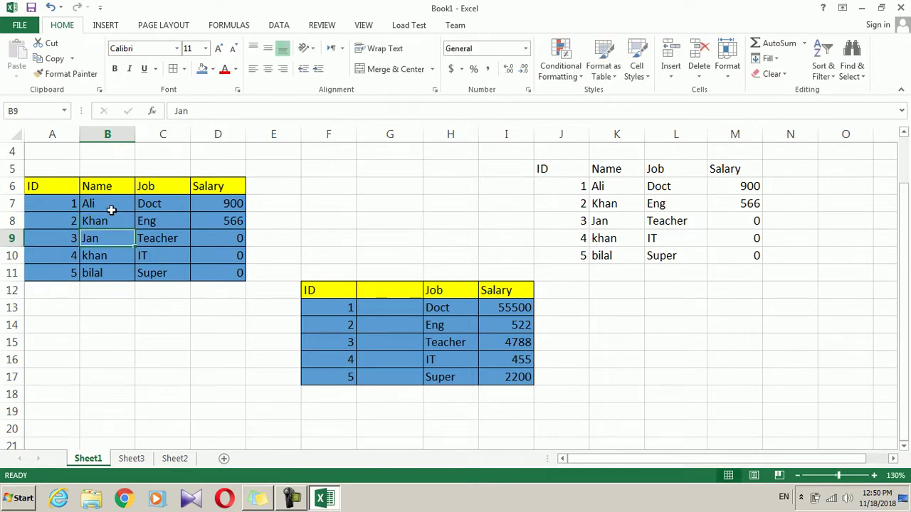
text(Jana)
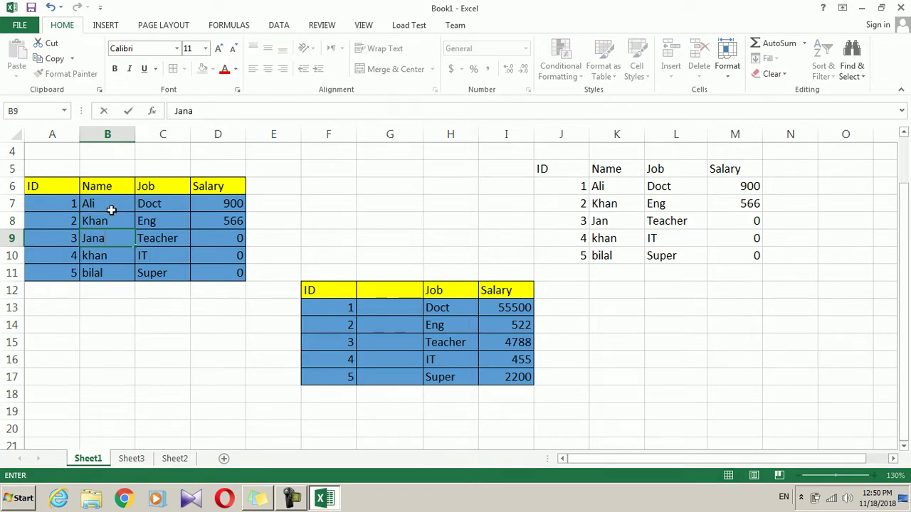
text(llam)
key(Return)
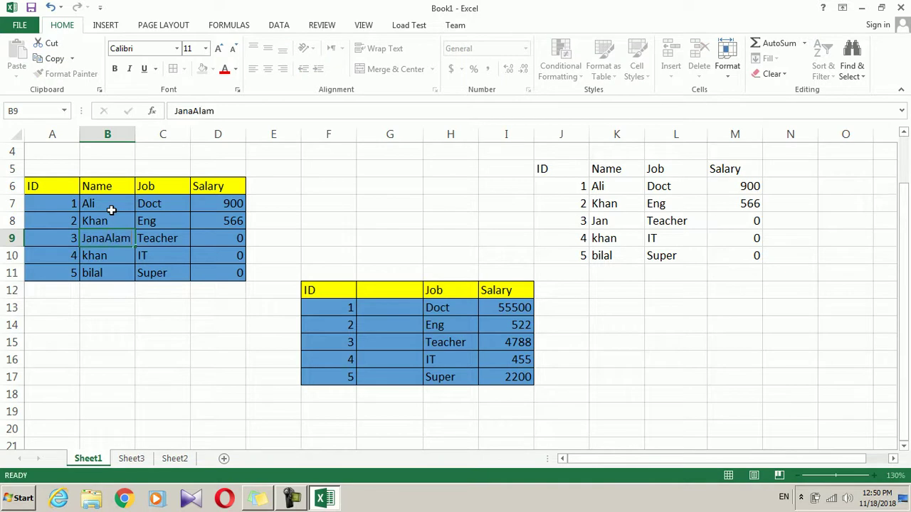
text(Ash)
click(111, 210)
text(f)
key(Return)
key(Return)
key(Return)
text(a)
key(Return)
text(b)
key(Return)
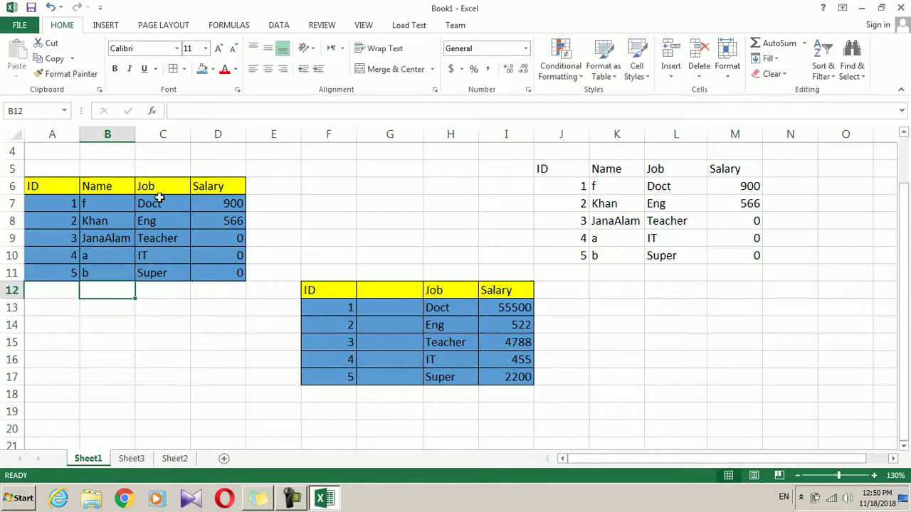
Step: Change the IT job in C10 to OP and check the link formula in the copied table
click(164, 250)
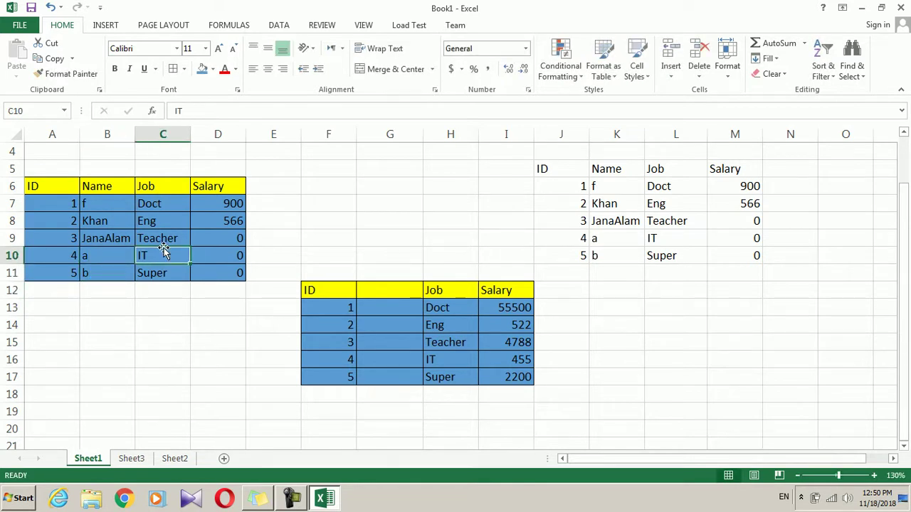
text(O)
key(Return)
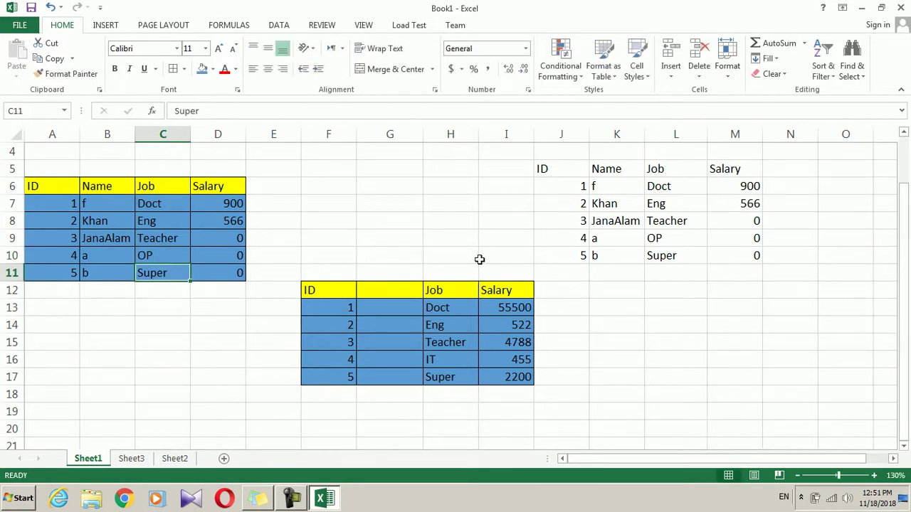
click(684, 183)
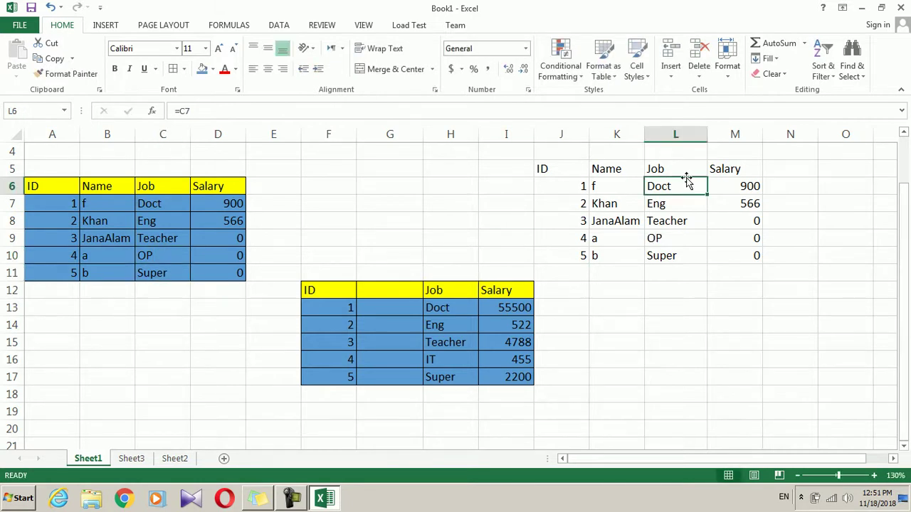
Step: Renumber the IDs in A7 and A8 as 10 and 60
click(62, 203)
text(10)
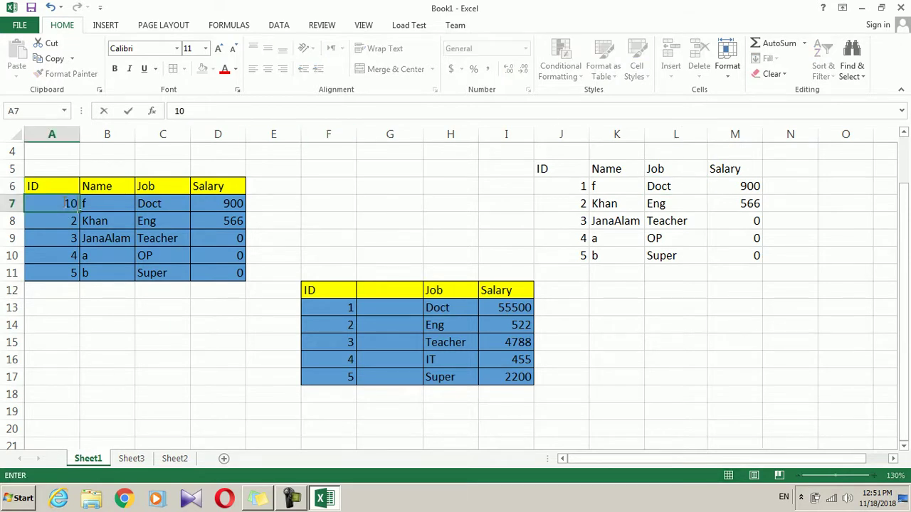
key(Return)
text(6)
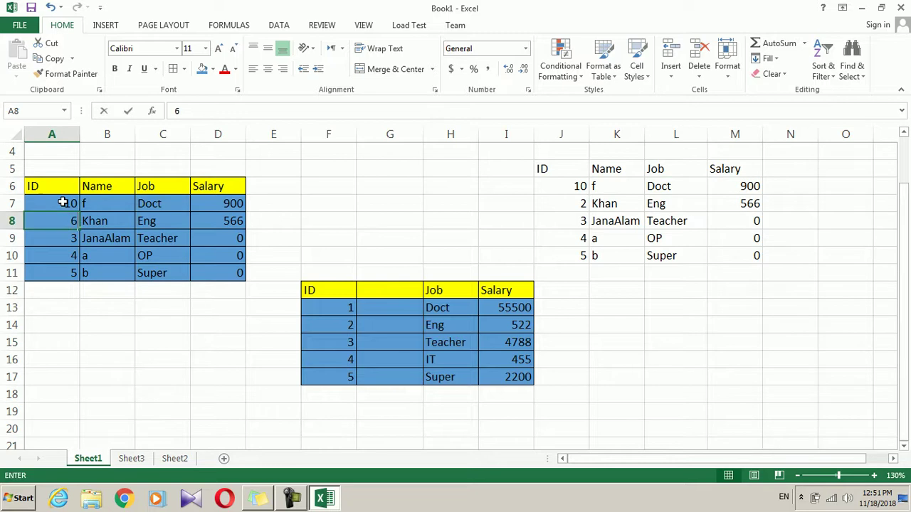
text(0)
key(Return)
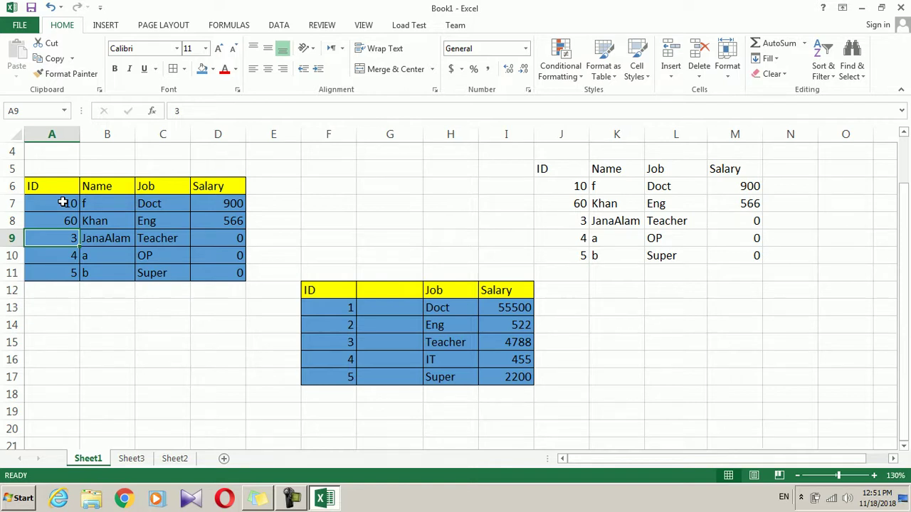
Step: Copy the Eng cell in column C, then dismiss the paste-special and border options
click(141, 217)
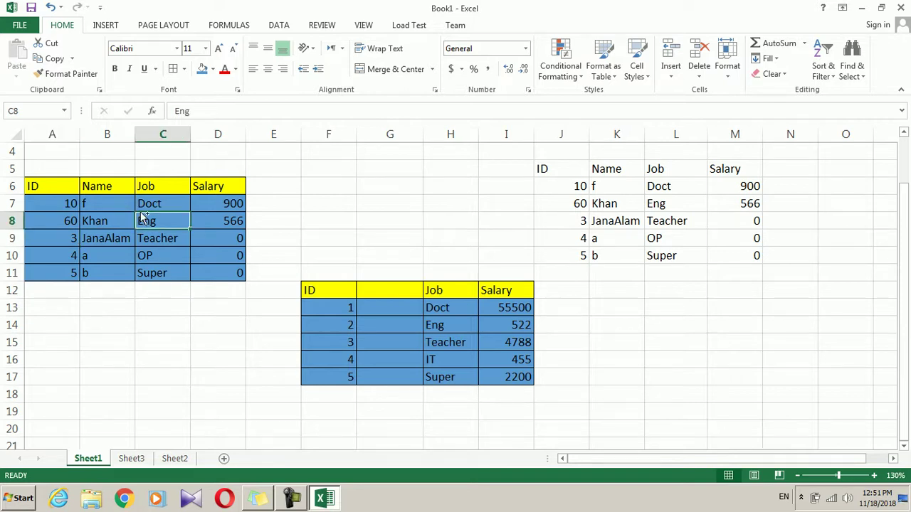
key(ctrl+c)
key(ctrl+alt+v)
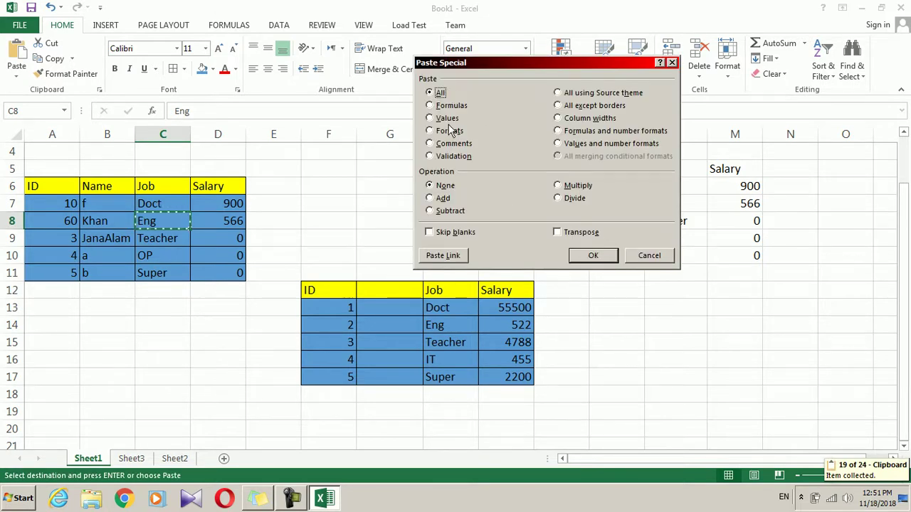
click(653, 257)
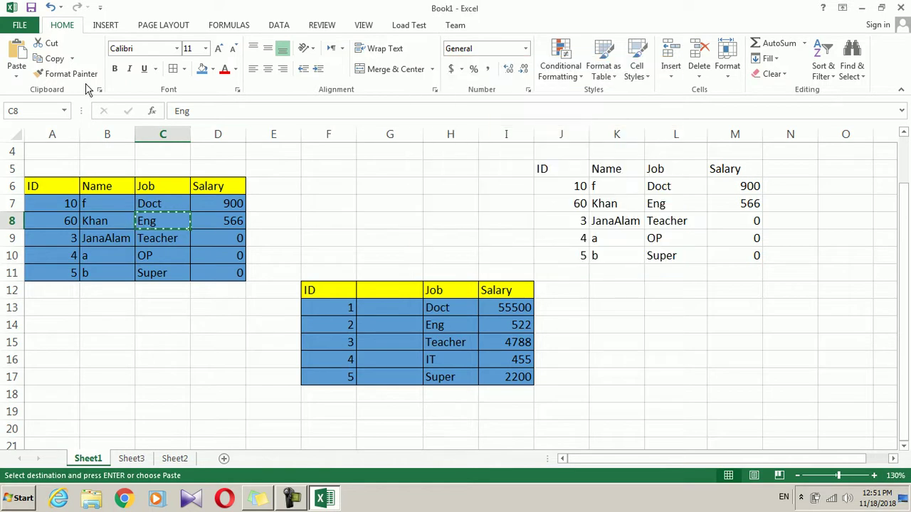
click(183, 69)
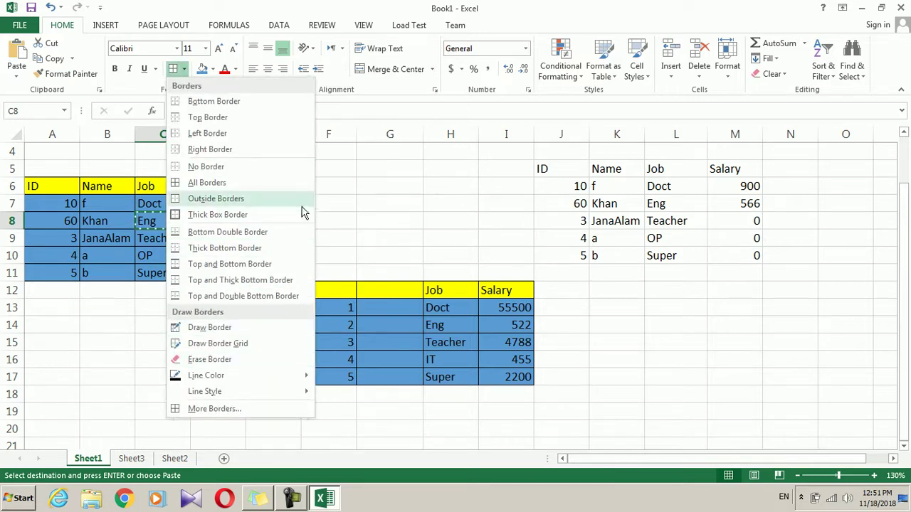
key(Escape)
key(Escape)
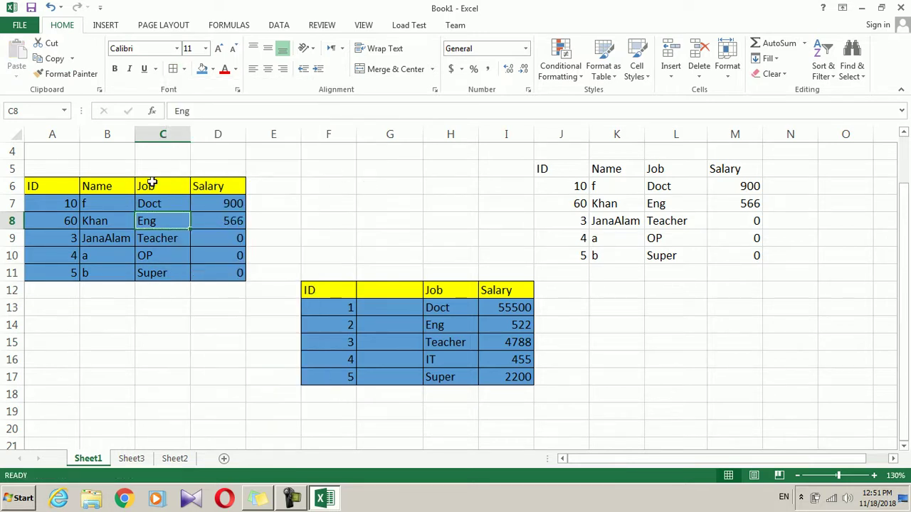
Step: Select the lower table F12:I16, then the employee table A6:D11, and zoom to 280%
click(380, 313)
drag(337, 294, 520, 358)
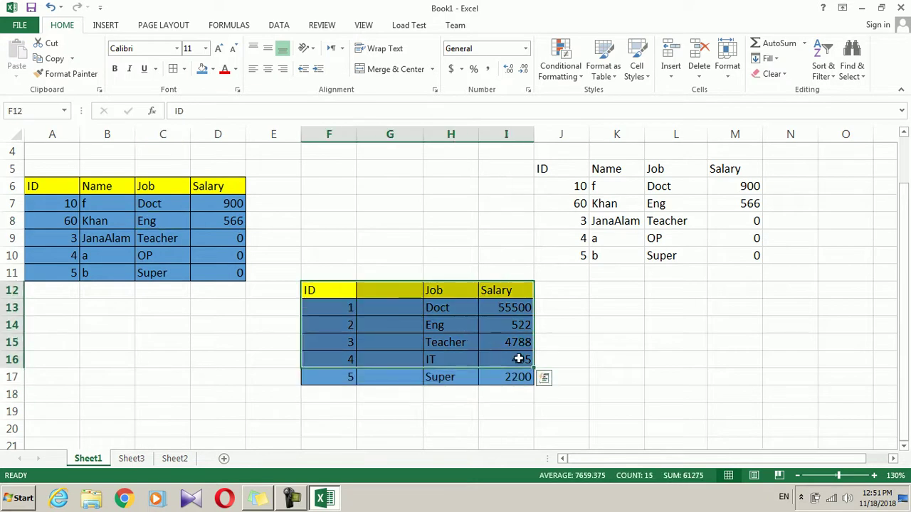
click(306, 48)
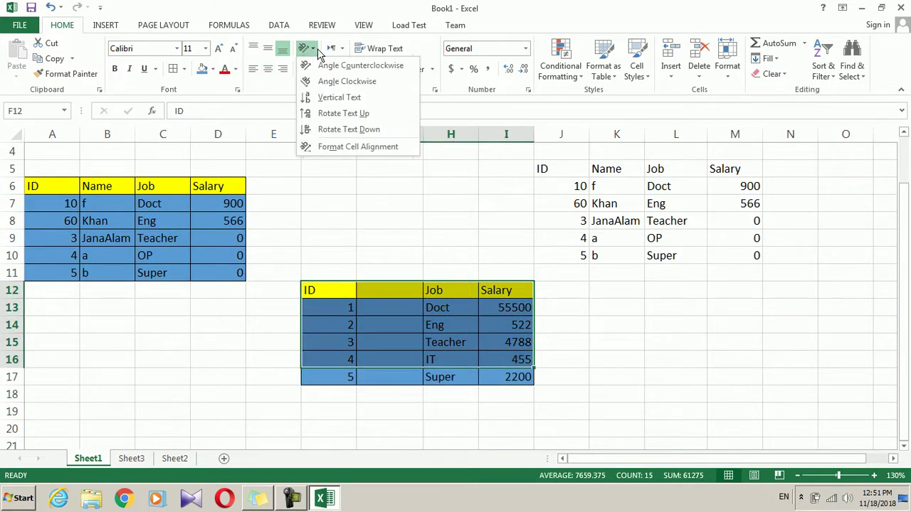
key(Escape)
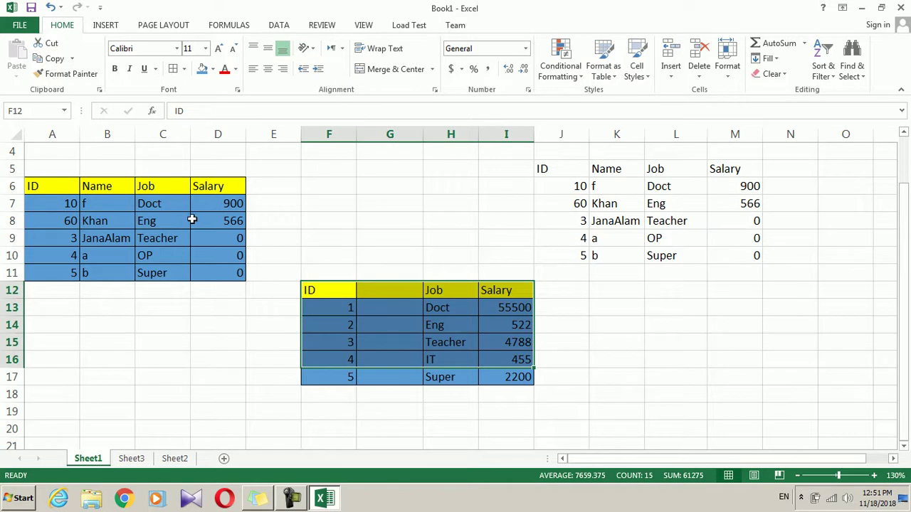
drag(69, 186, 209, 274)
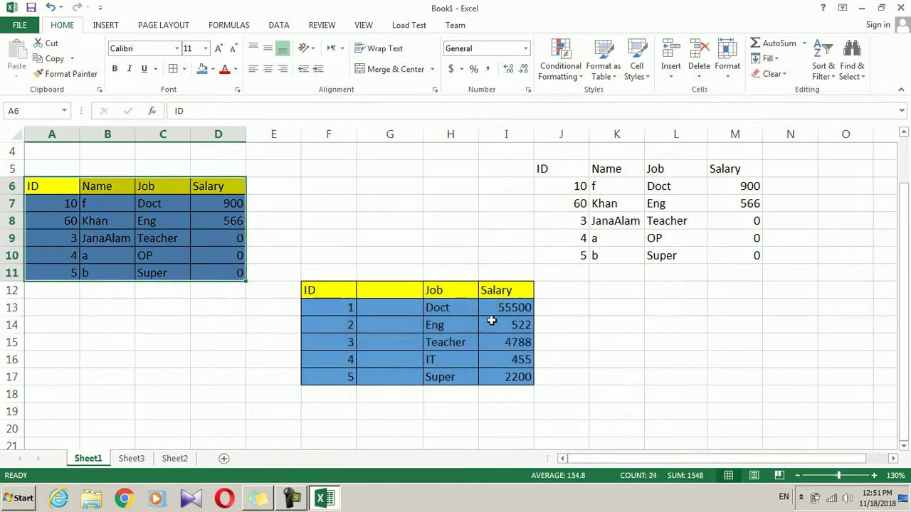
click(854, 475)
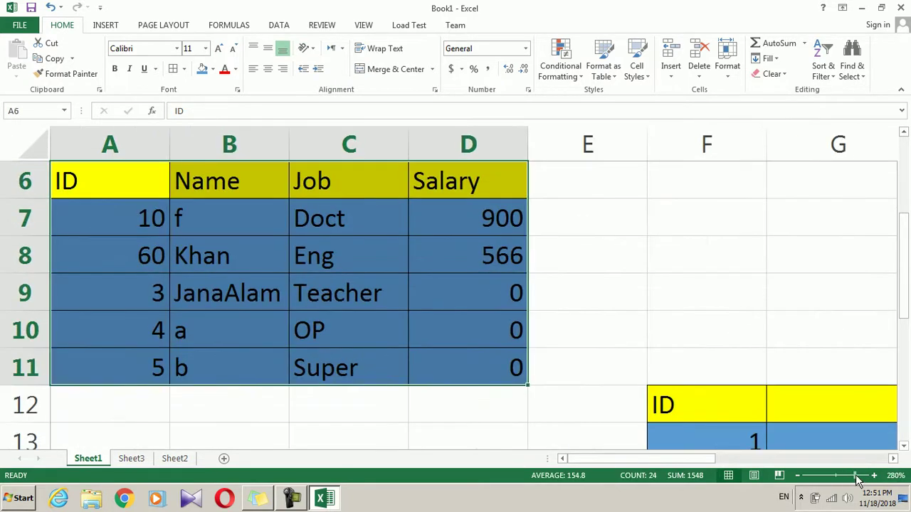
Step: Replace the placeholder name in B7 with an employee's name
click(494, 242)
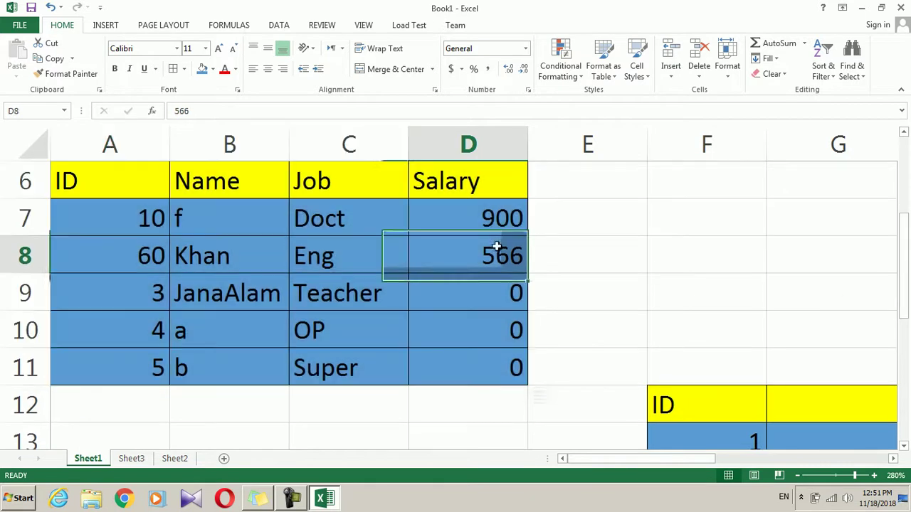
click(311, 209)
click(222, 226)
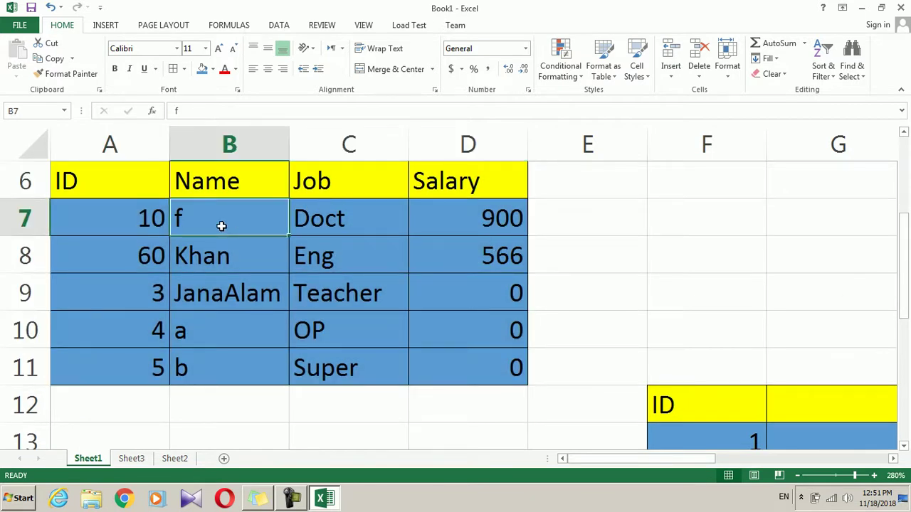
text(Ali)
click(234, 255)
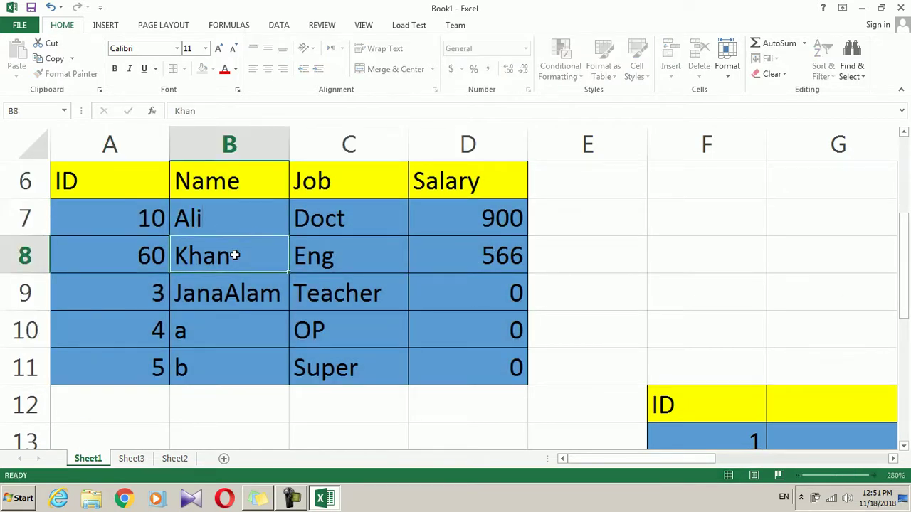
Step: Enter employee full names in B9, B10 and B11, overriding autocomplete suggestions
click(247, 305)
text(K)
key(BackSpace)
key(BackSpace)
text(A)
key(BackSpace)
key(BackSpace)
text(Amh)
key(BackSpace)
key(BackSpace)
text(hmad)
click(245, 313)
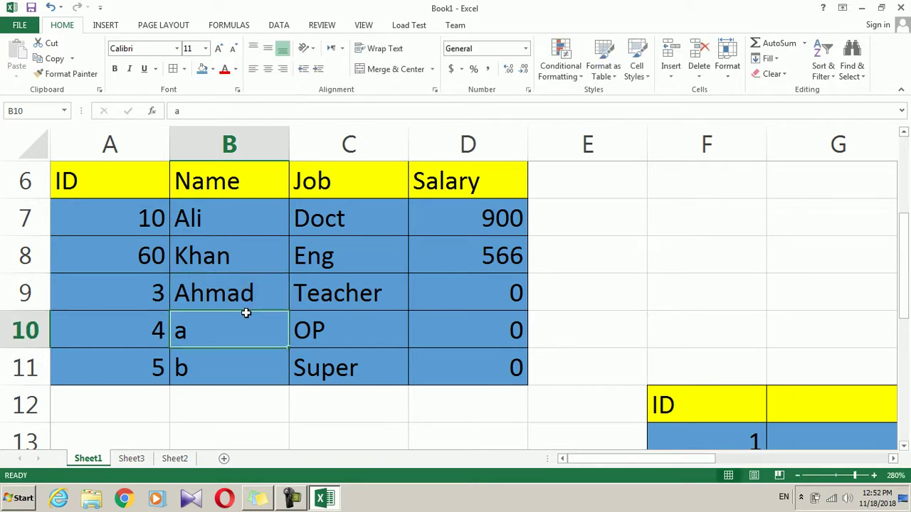
text(Samad)
click(230, 362)
text(Bashir)
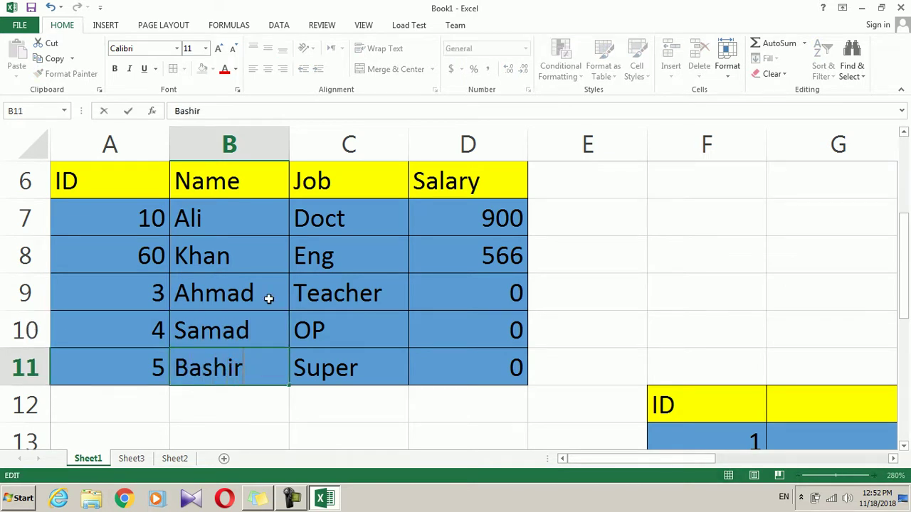
click(268, 299)
Step: Enter salaries 5522, 554 and 5554 in D9:D11 and select D7:D11
drag(463, 213, 488, 350)
click(488, 348)
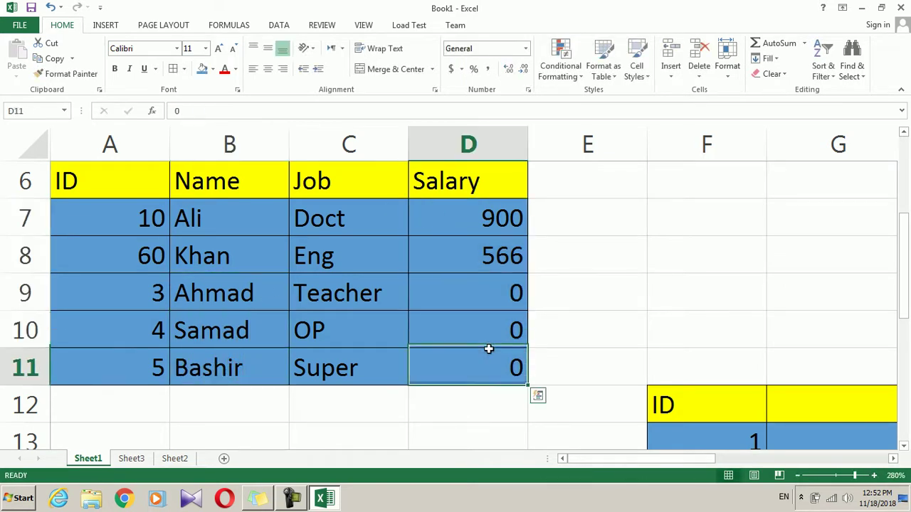
click(490, 305)
text(5522)
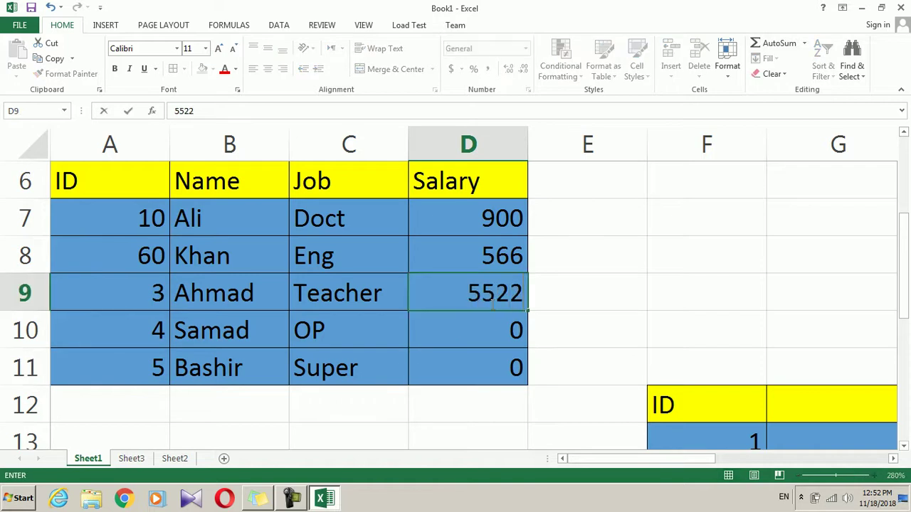
key(Return)
text(554)
key(Return)
text(5554)
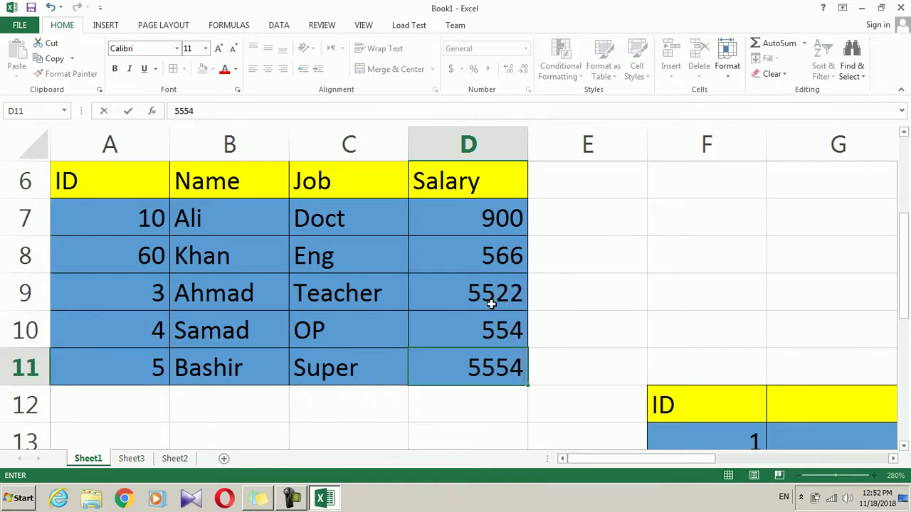
click(491, 304)
drag(480, 213, 500, 381)
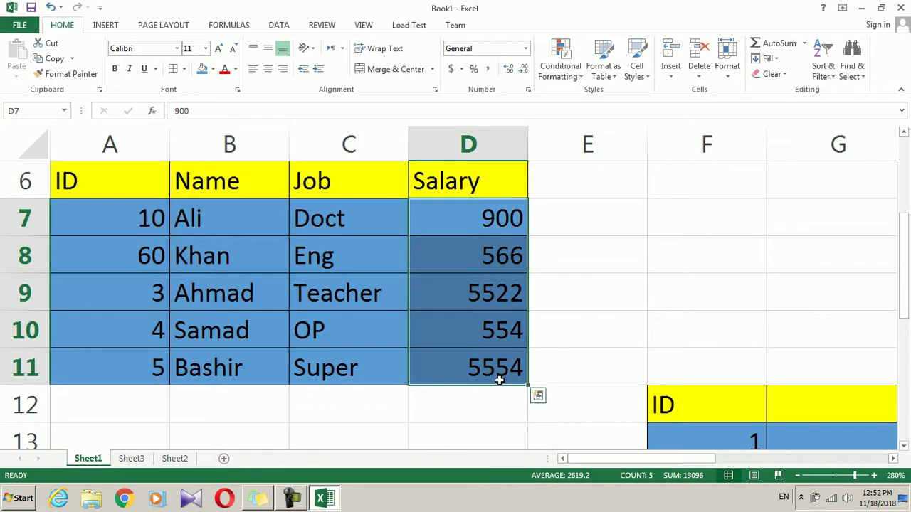
Step: Try Angle Counterclockwise, Angle Clockwise, then Rotate Text Up on the salaries D7:D11
click(314, 49)
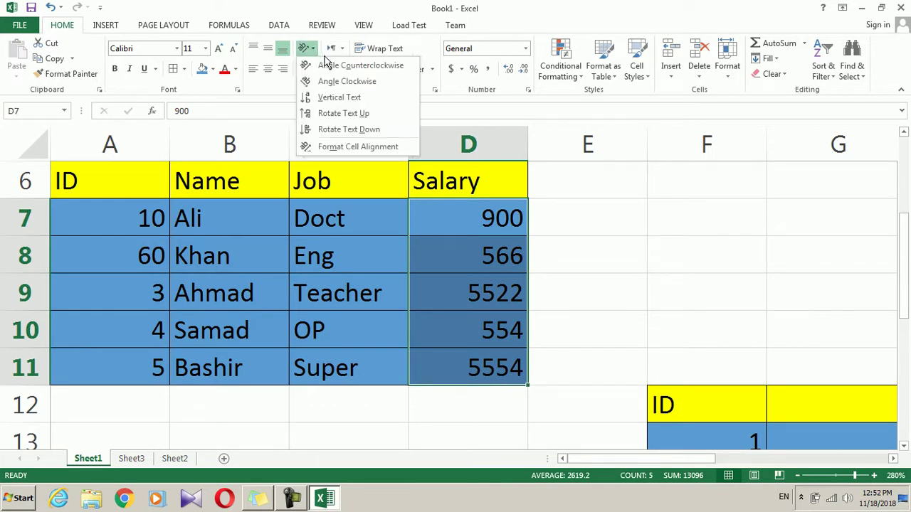
click(327, 64)
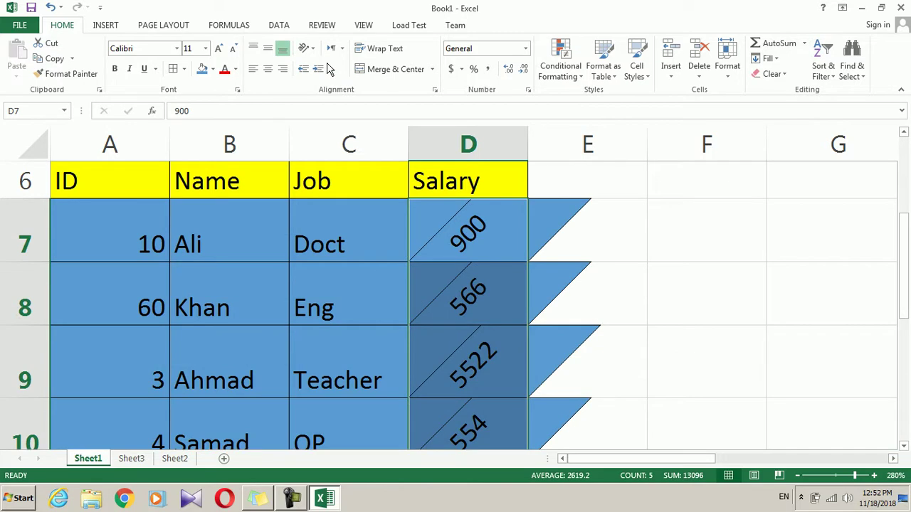
click(313, 50)
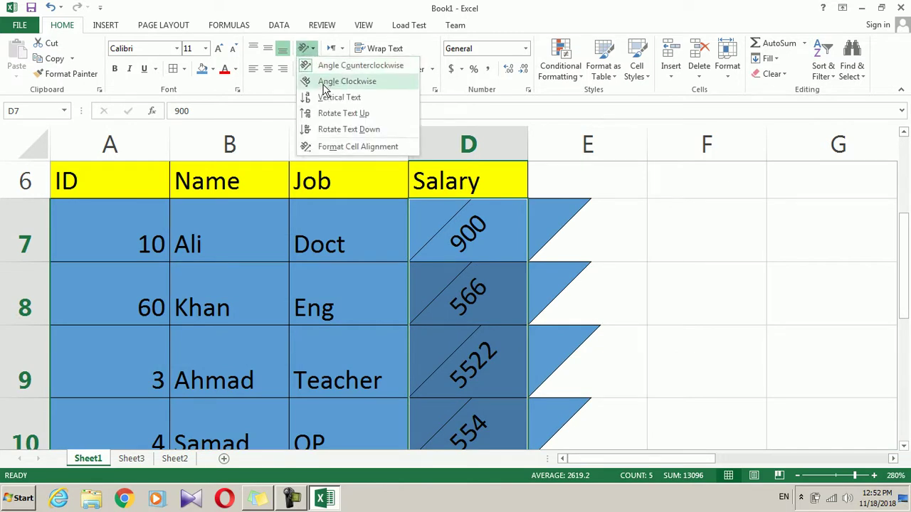
click(320, 81)
click(306, 49)
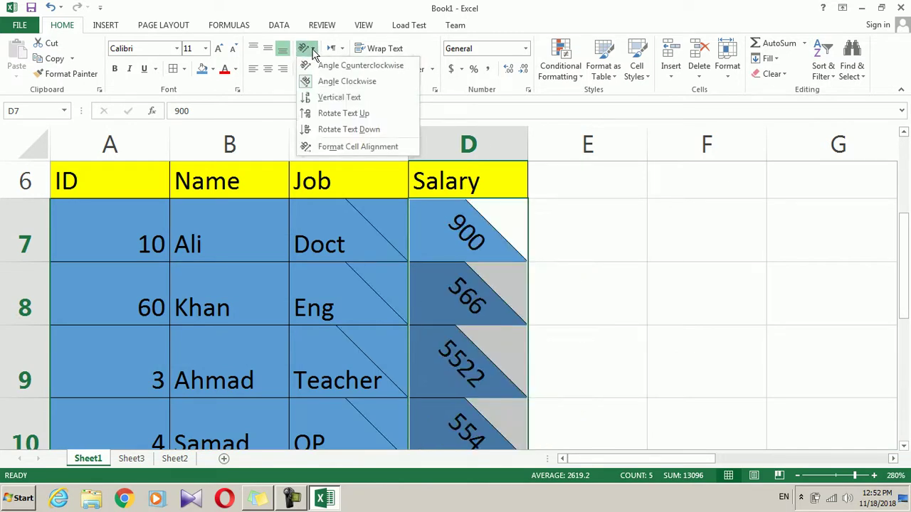
click(324, 113)
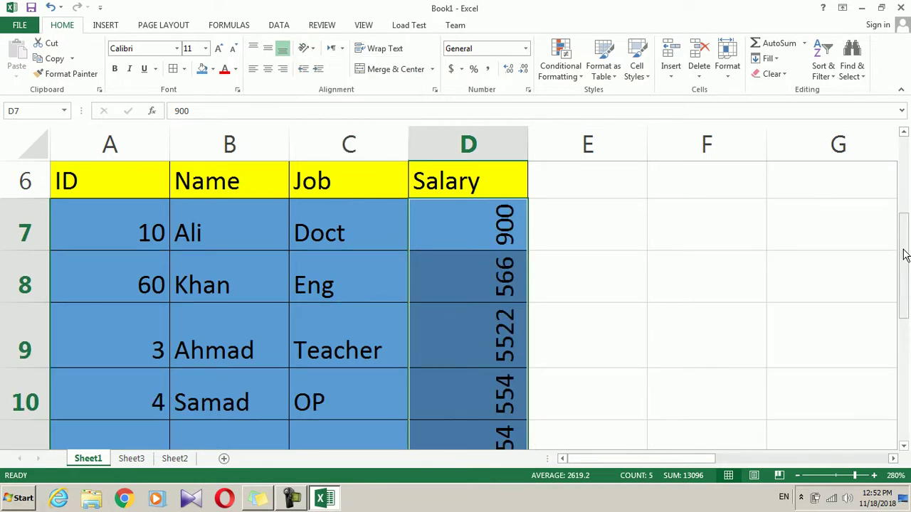
Step: Zoom out to 226% and apply Rotate Text Down so salaries read top to bottom
drag(903, 254, 906, 284)
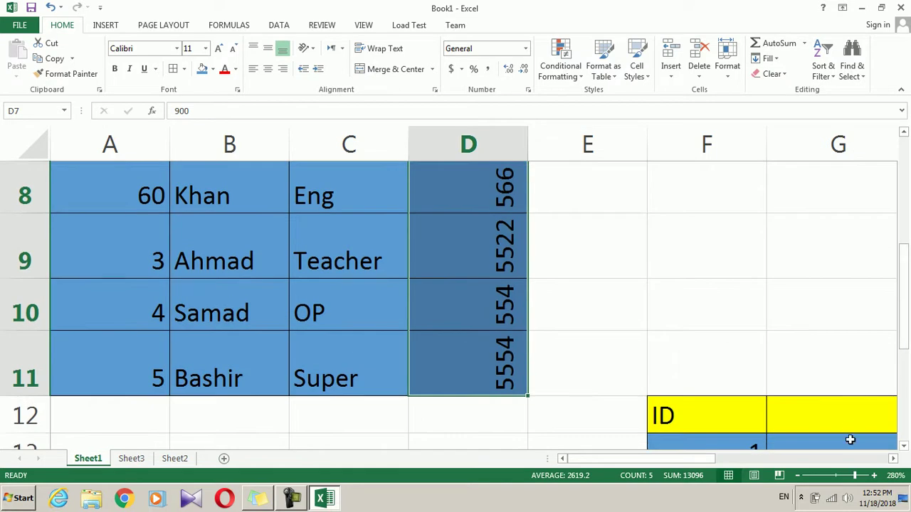
drag(855, 476, 851, 475)
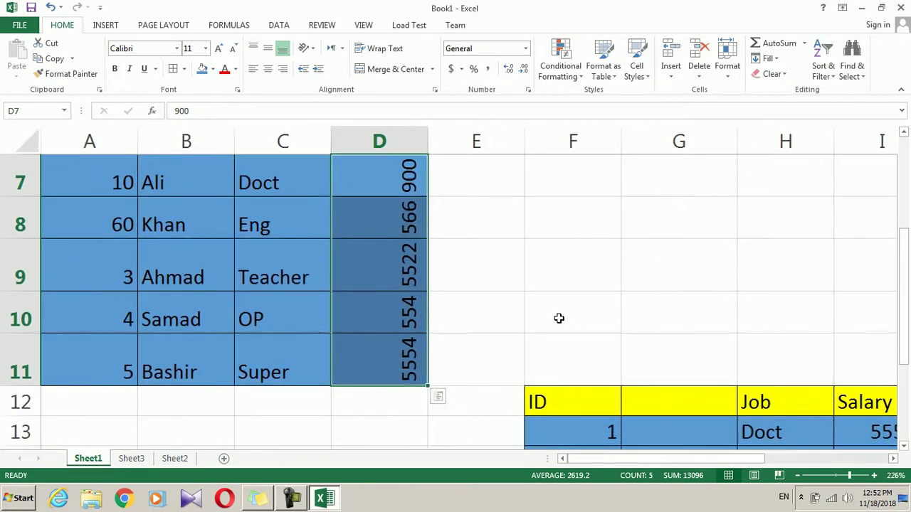
drag(907, 301, 907, 295)
click(304, 48)
click(326, 132)
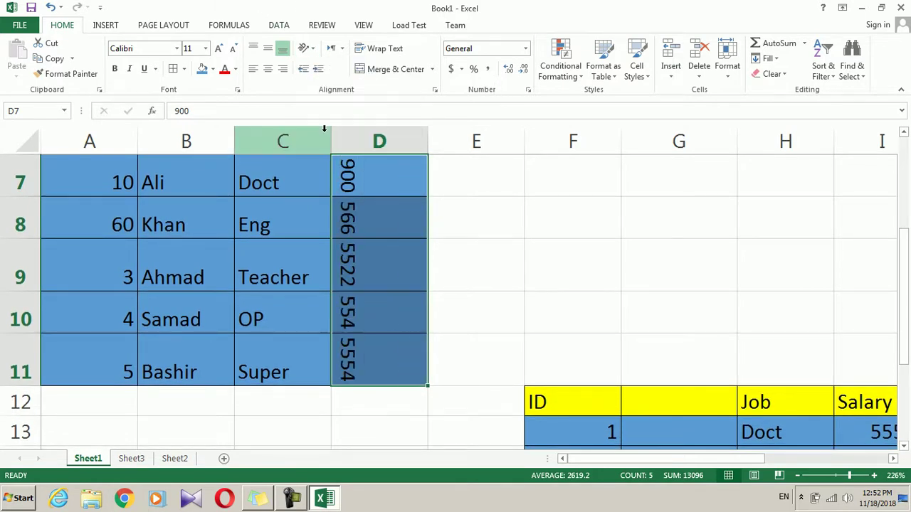
click(306, 47)
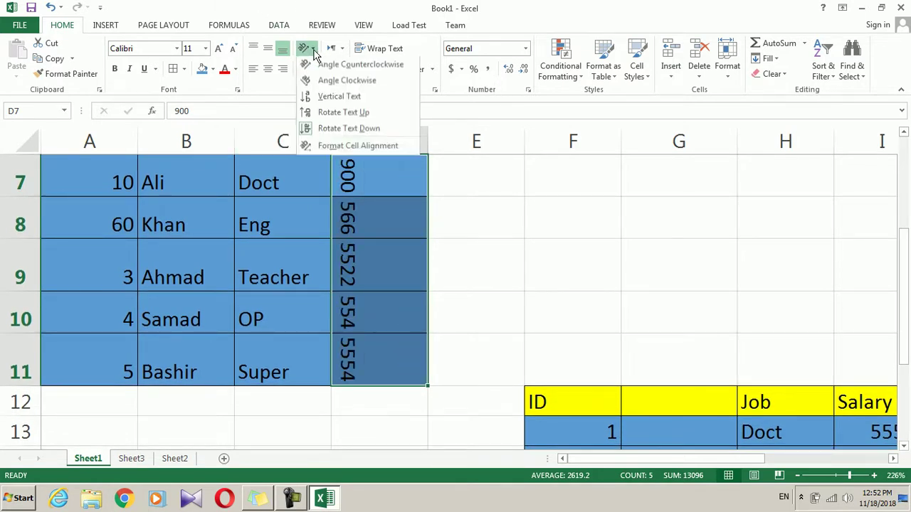
Step: Rotate the salary text to -69 degrees in Format Cells alignment
click(328, 147)
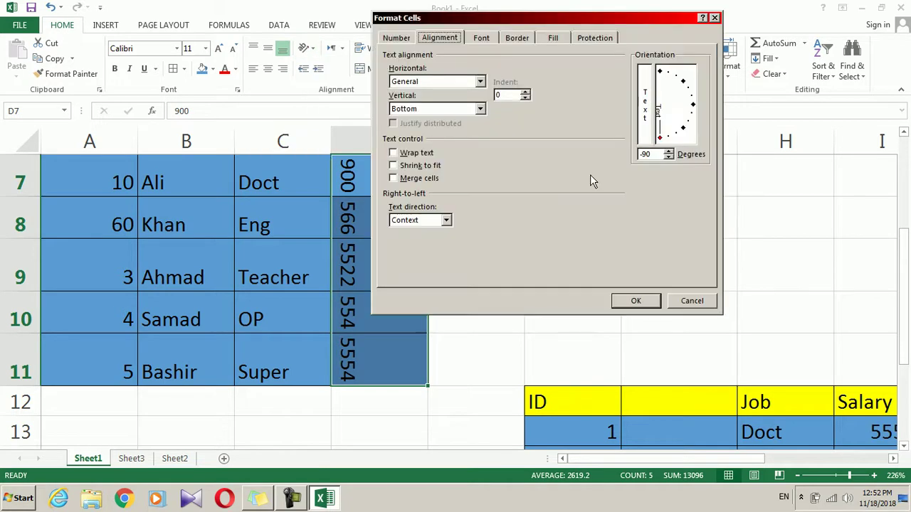
drag(660, 136, 670, 136)
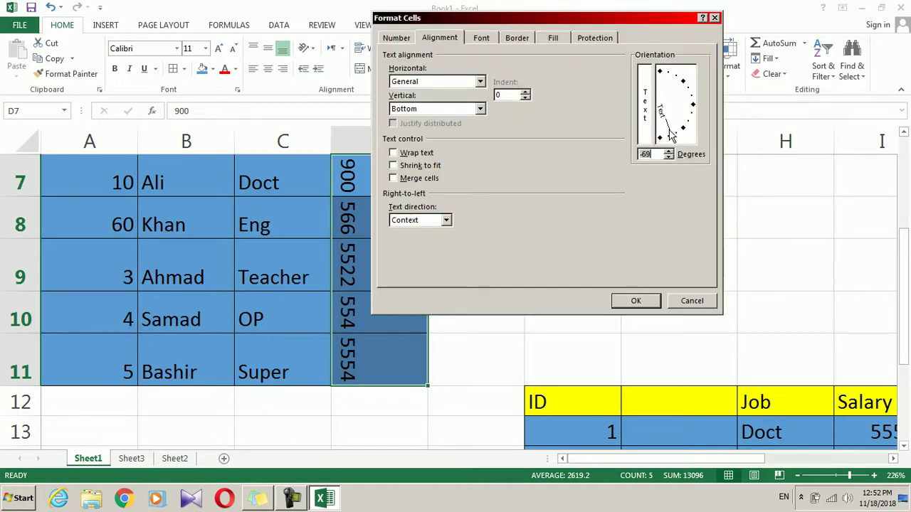
click(635, 301)
click(637, 305)
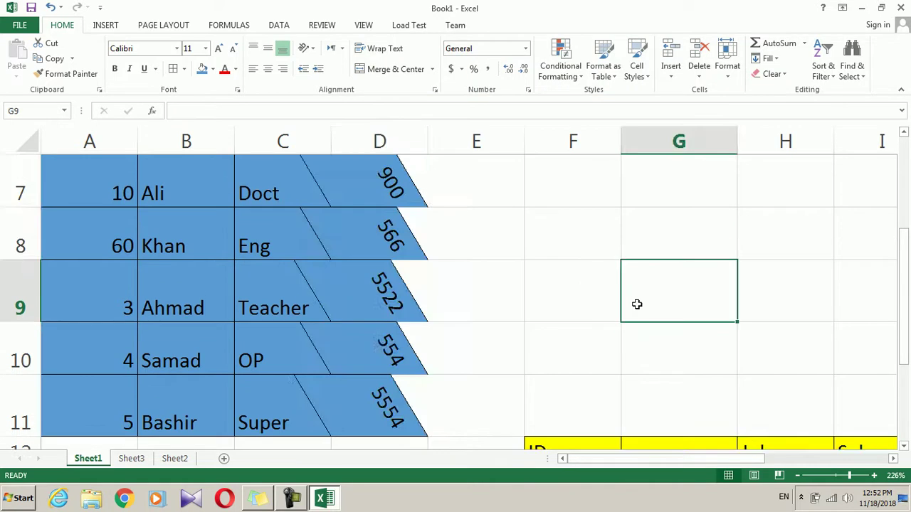
Step: Tilt the text orientation angle upward slightly in Format Cells and apply it
click(306, 47)
click(329, 147)
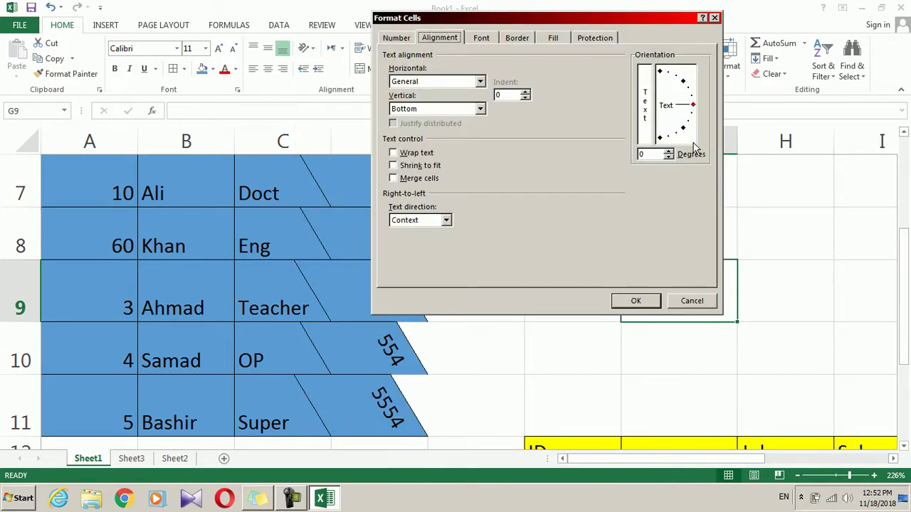
drag(693, 118, 693, 91)
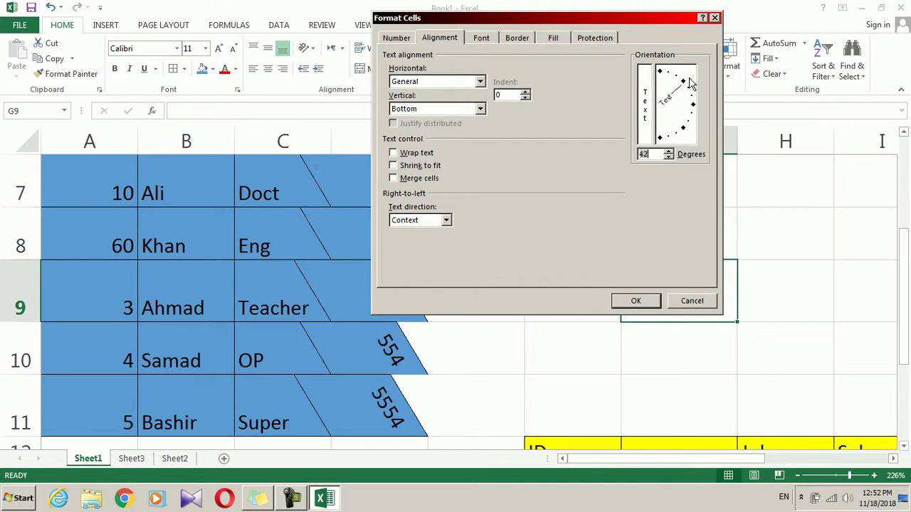
click(636, 301)
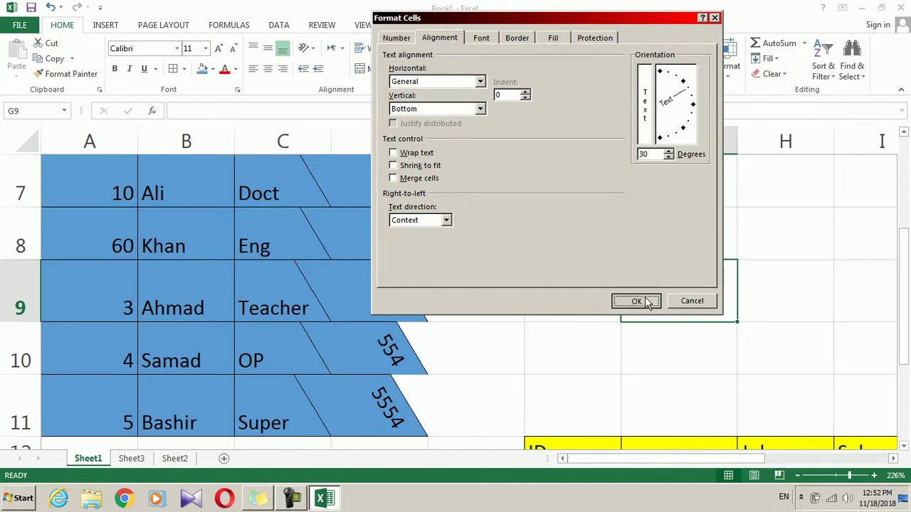
click(308, 48)
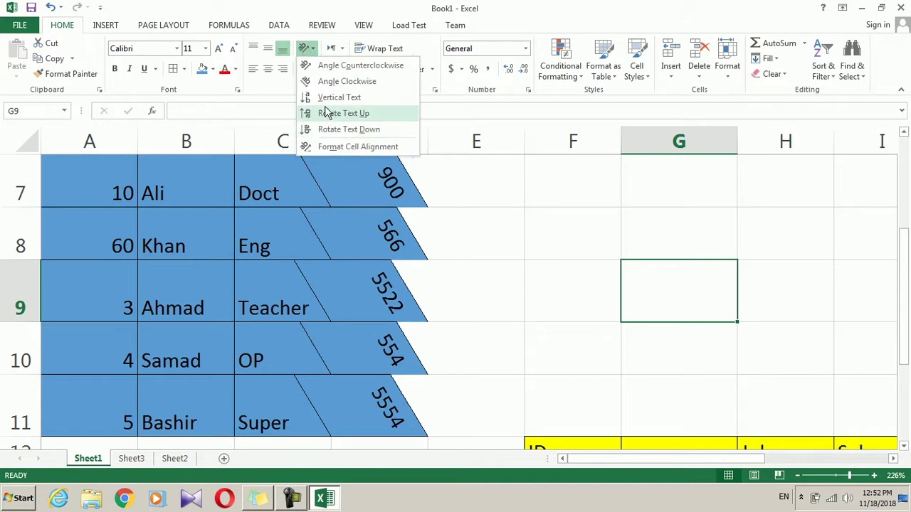
key(Escape)
Step: Apply Vertical Text orientation to column D cells D7:D12
click(391, 185)
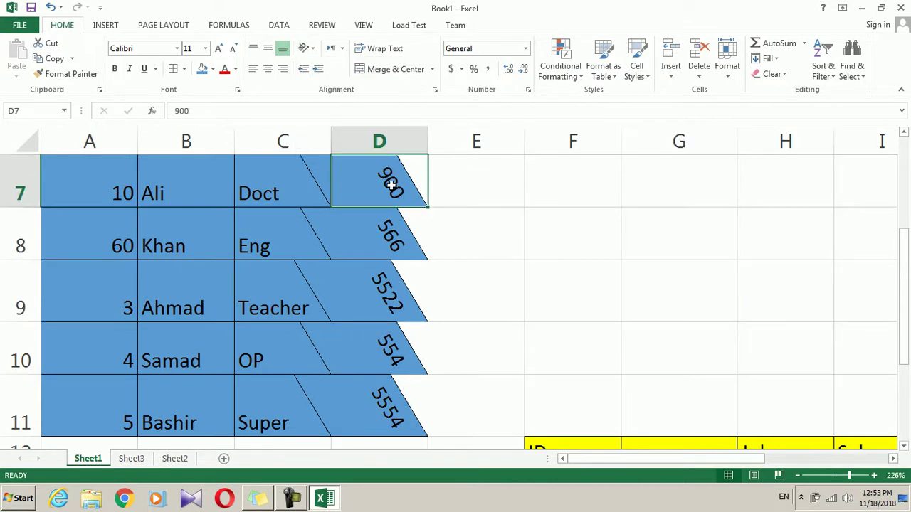
drag(390, 179, 410, 442)
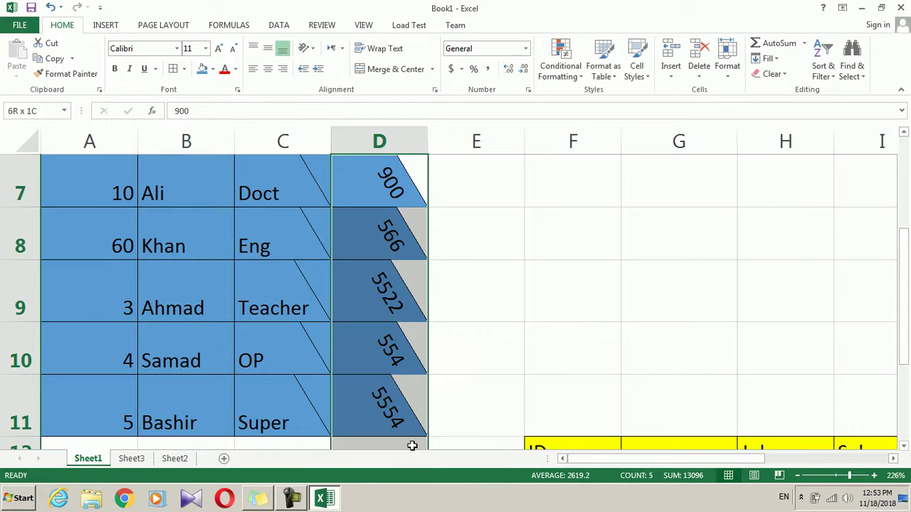
click(303, 47)
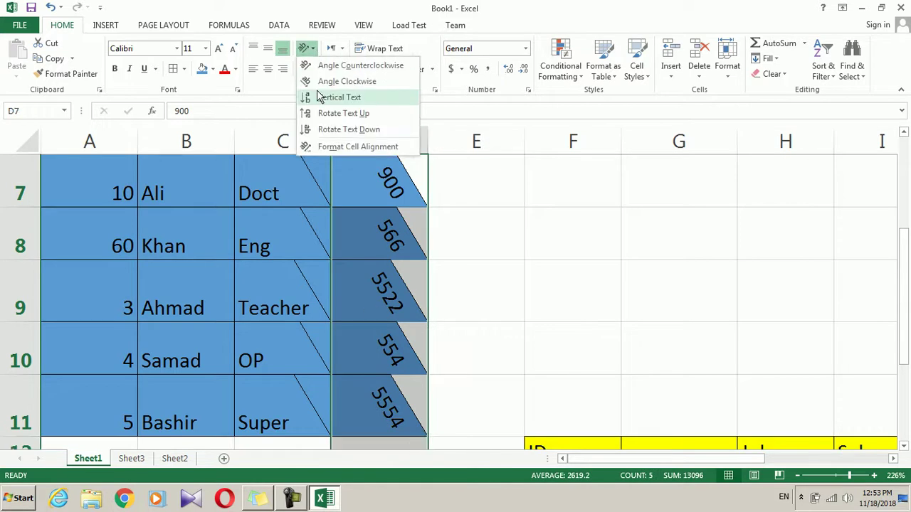
click(318, 96)
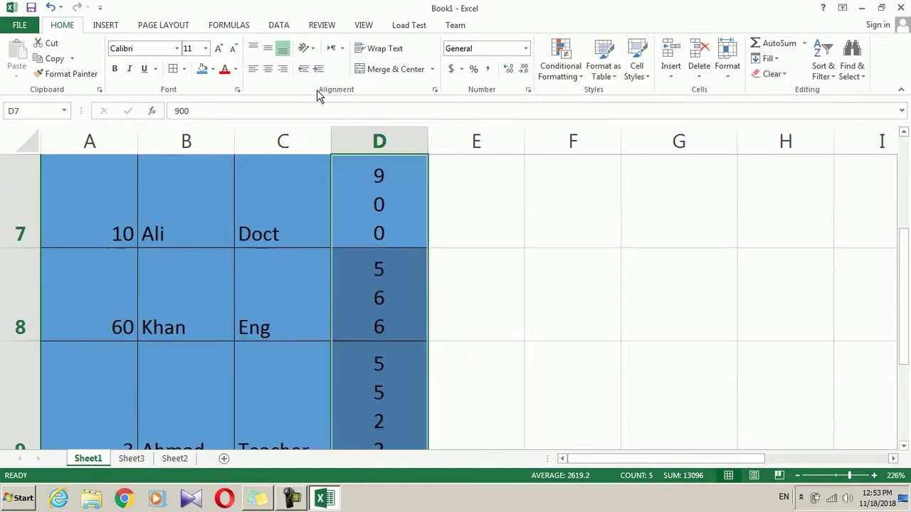
Step: Set column D horizontal alignment to Left, then change it to Distributed
click(306, 50)
click(337, 146)
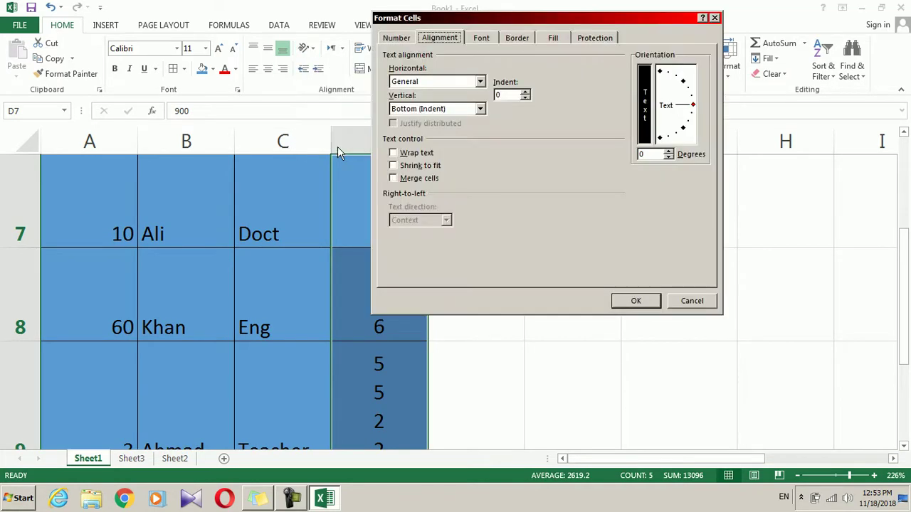
click(480, 83)
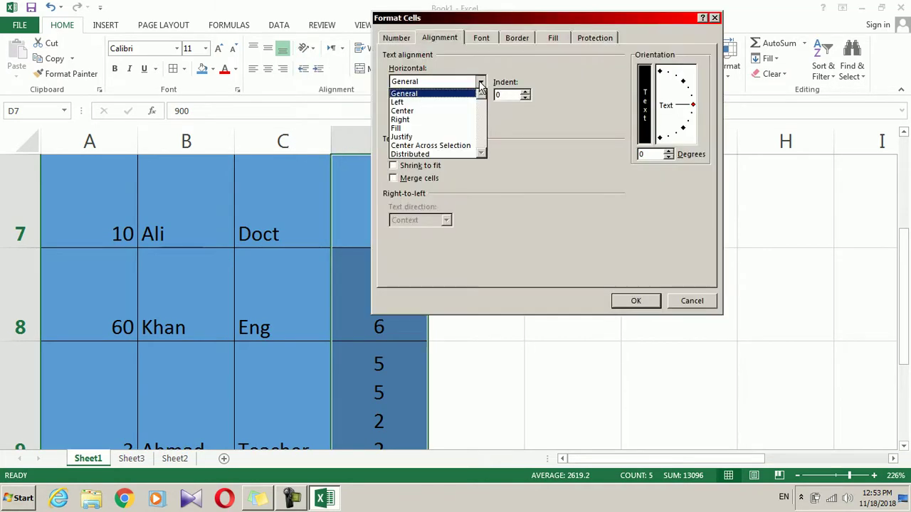
click(438, 103)
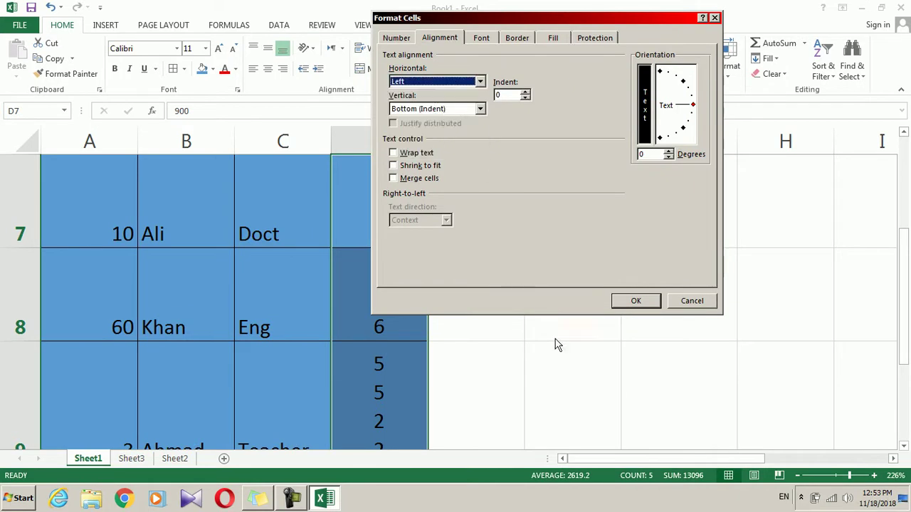
click(630, 306)
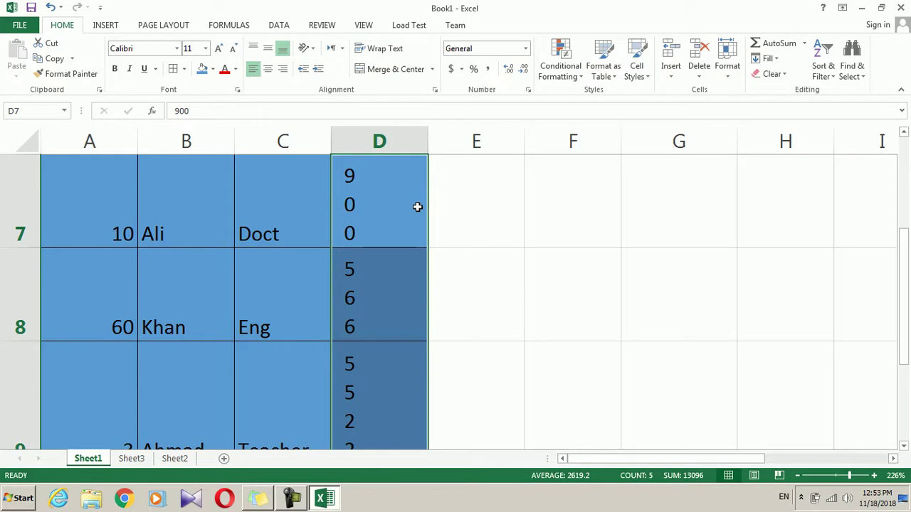
click(307, 47)
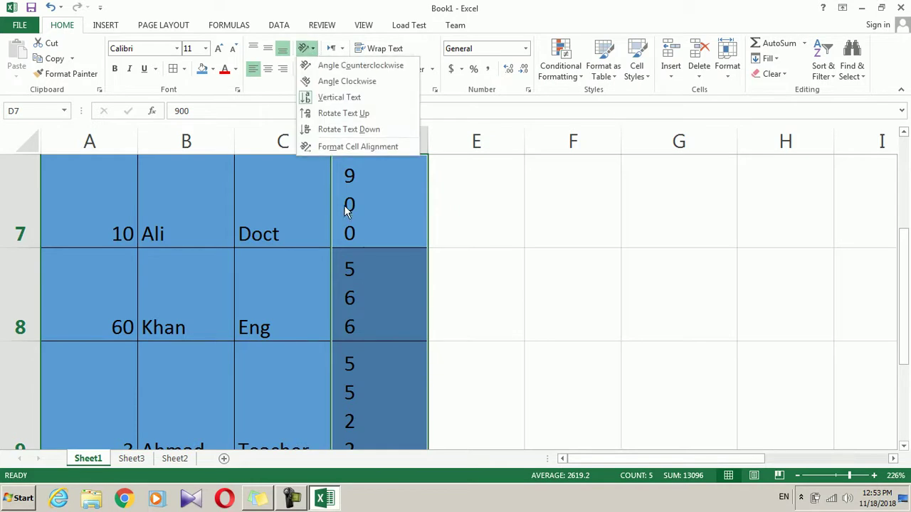
click(345, 150)
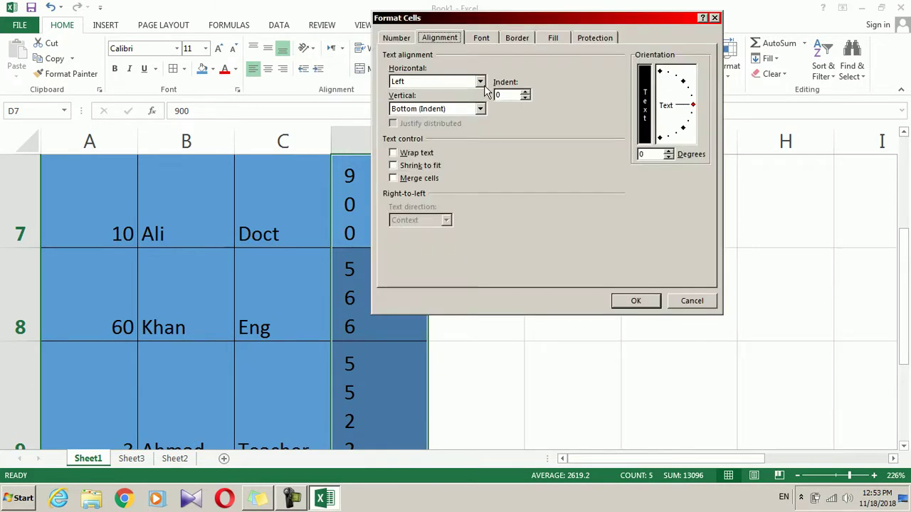
click(480, 82)
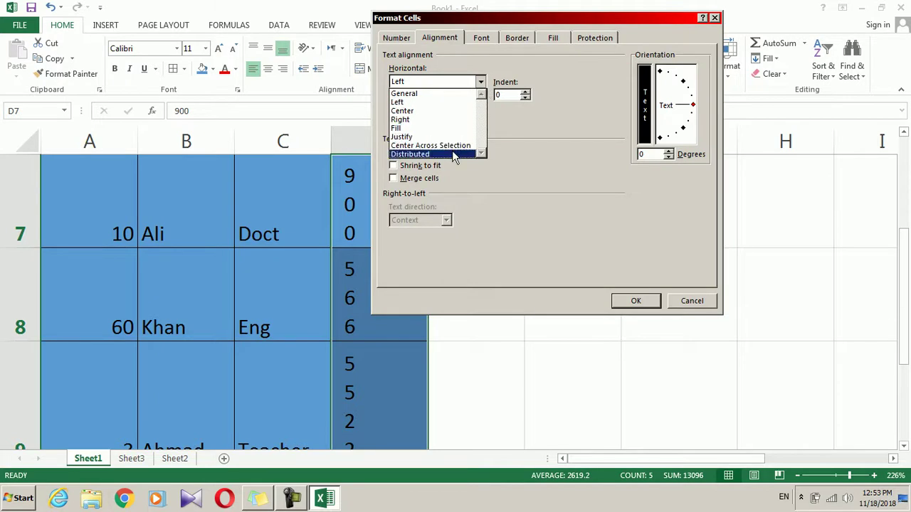
click(453, 154)
click(629, 304)
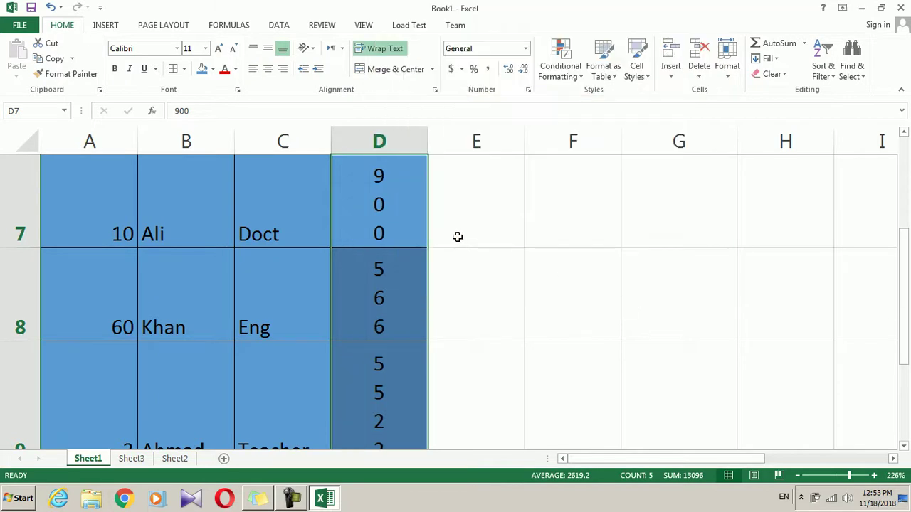
Step: Enter 'now I am in kabul' in D7 and select D7:D8
click(403, 206)
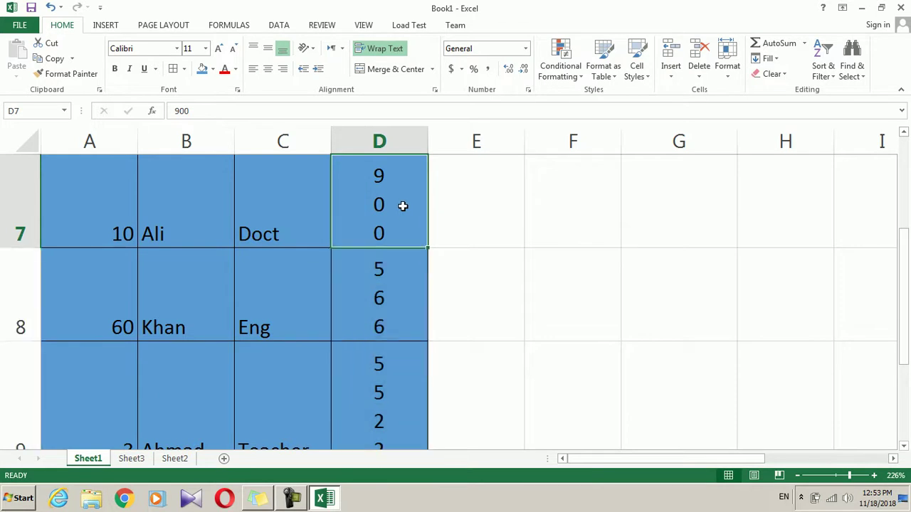
text(no)
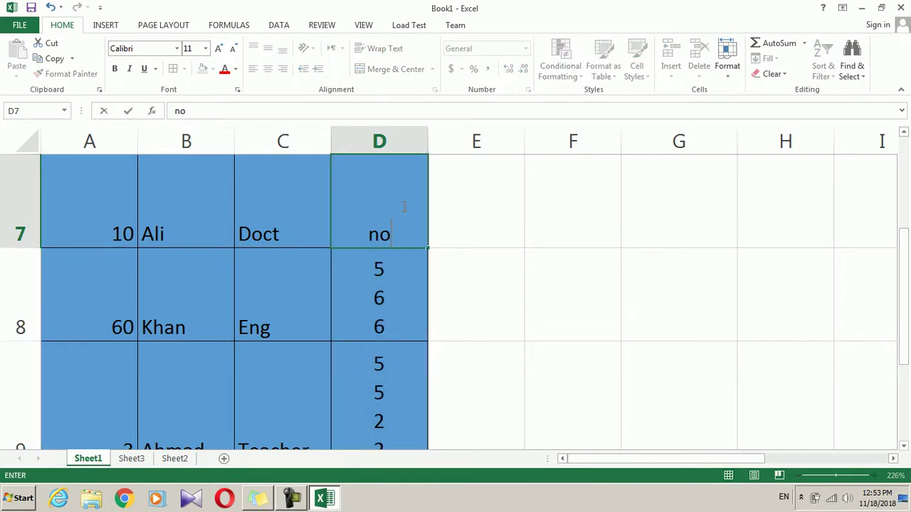
text(w I am in kabul)
mouse_move(404, 206)
mouse_down()
mouse_move(406, 270)
mouse_move(390, 198)
mouse_up()
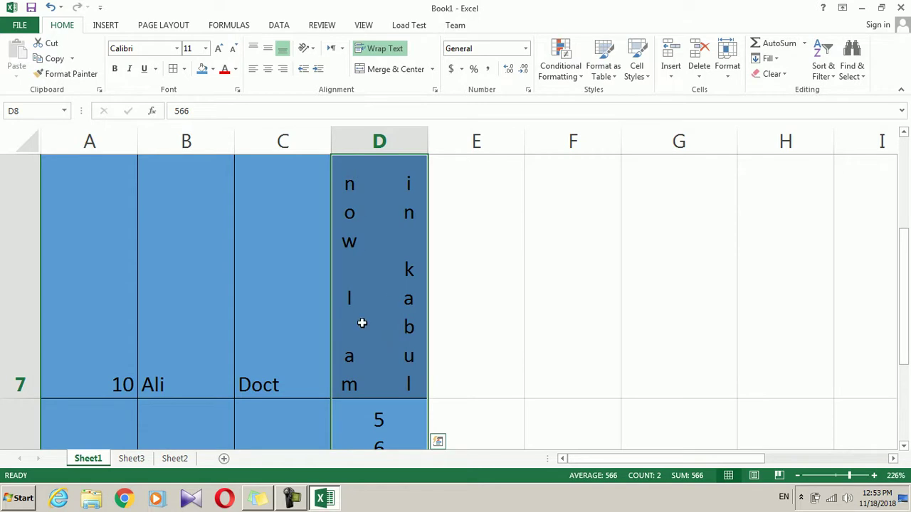
Step: Set D7:D8 horizontal alignment to Justify, after briefly trying Fill
click(306, 47)
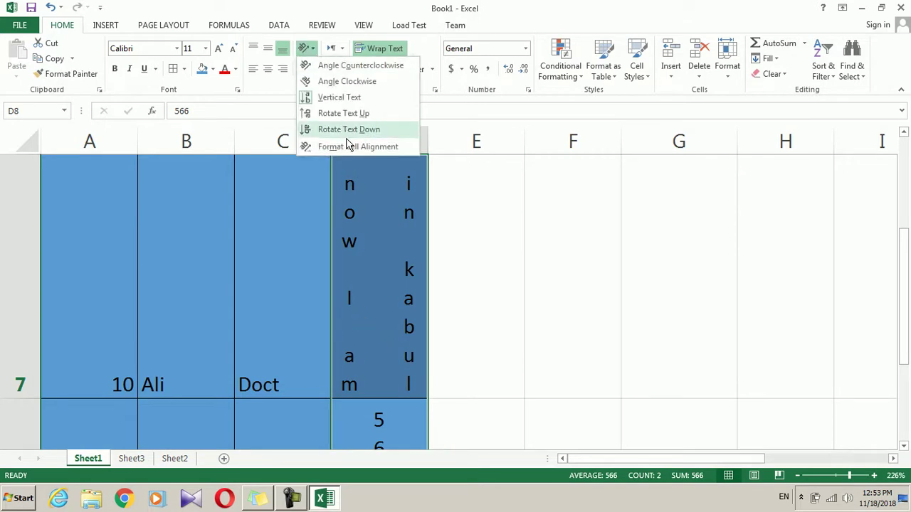
click(347, 147)
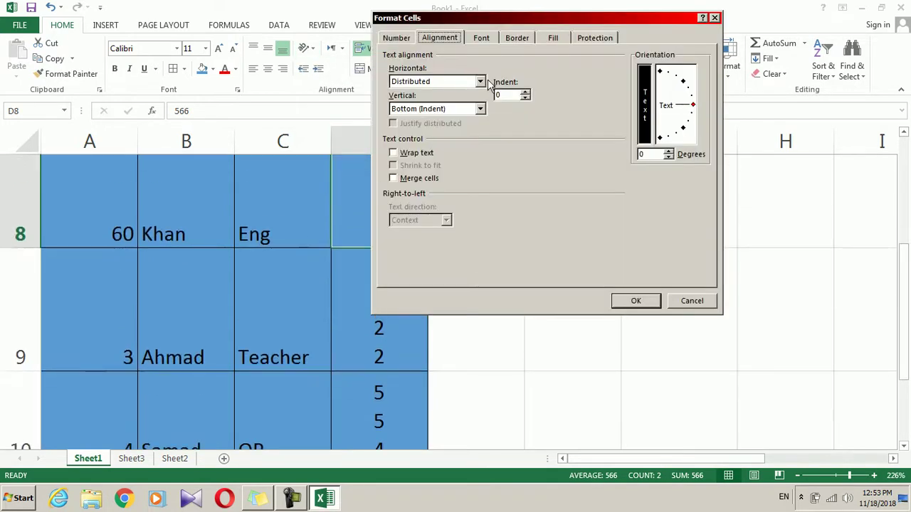
drag(507, 27, 697, 54)
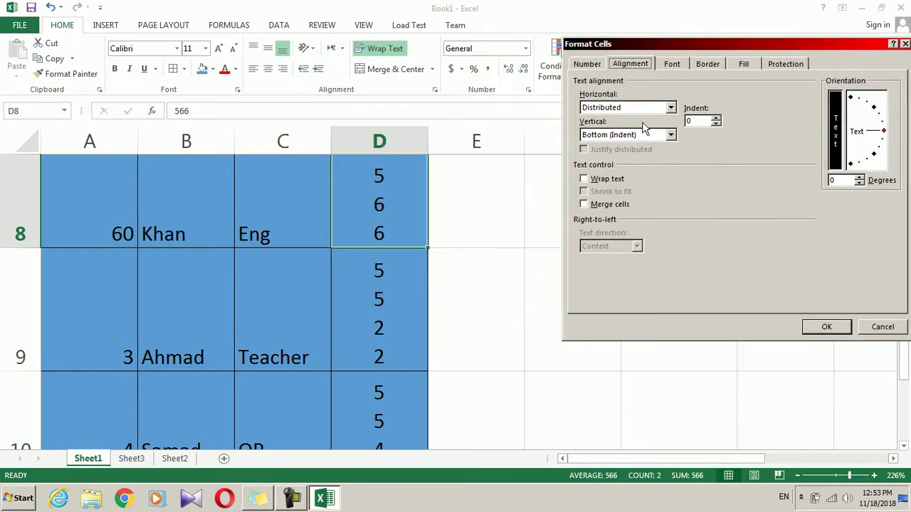
click(670, 108)
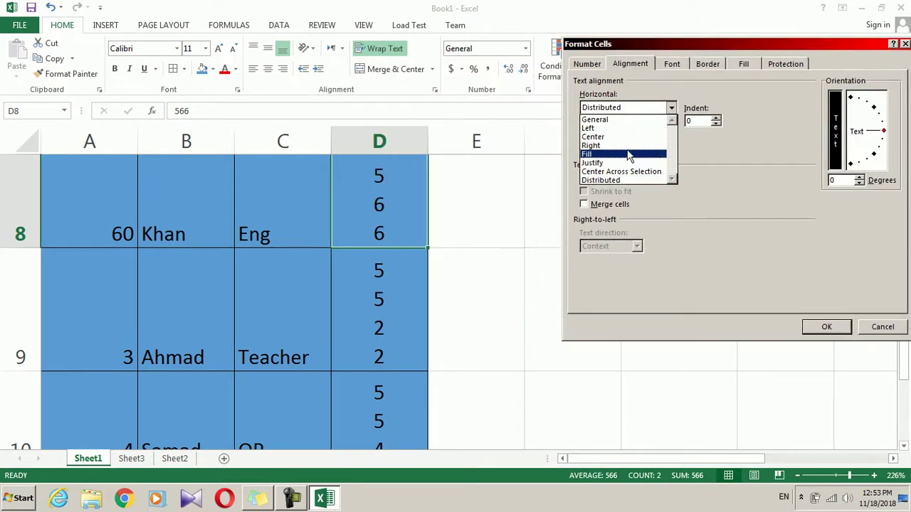
click(627, 155)
click(666, 111)
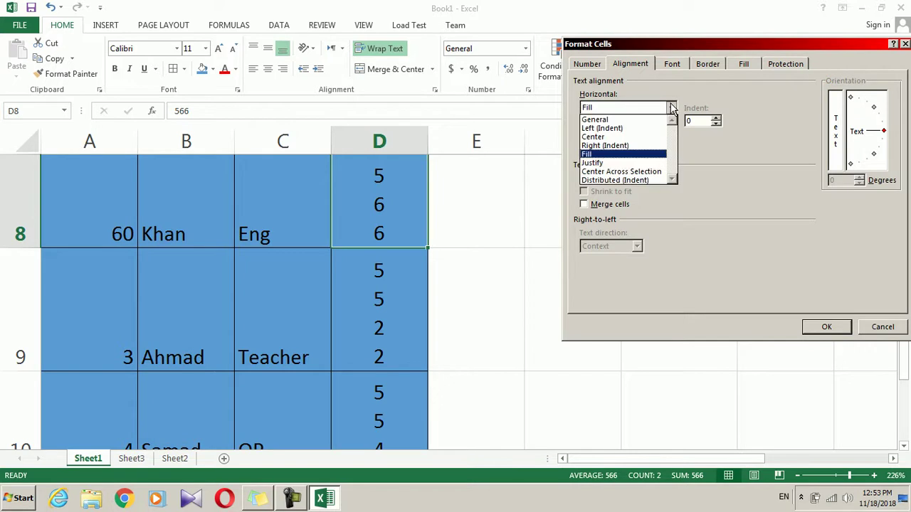
click(626, 163)
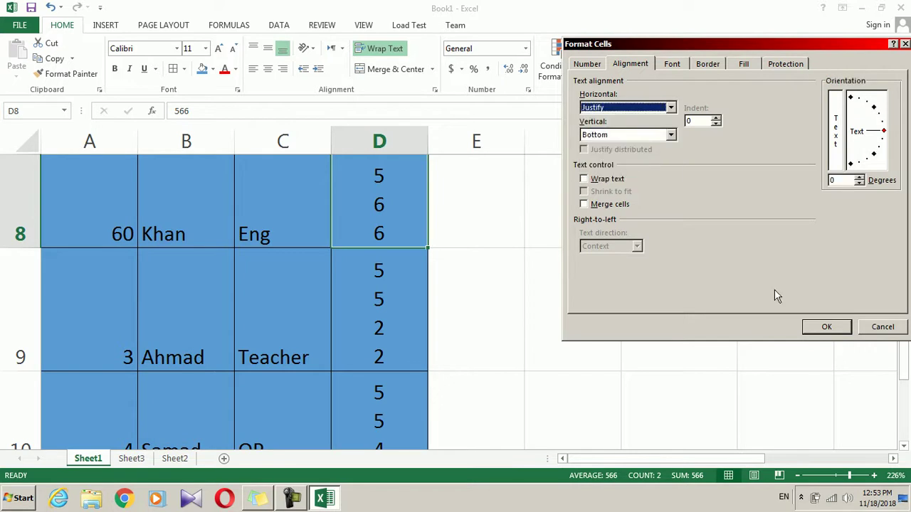
click(813, 329)
mouse_move(904, 245)
mouse_down()
mouse_move(906, 175)
mouse_move(905, 186)
mouse_up()
Step: Give D7 Distributed (Indent) horizontal alignment
click(431, 268)
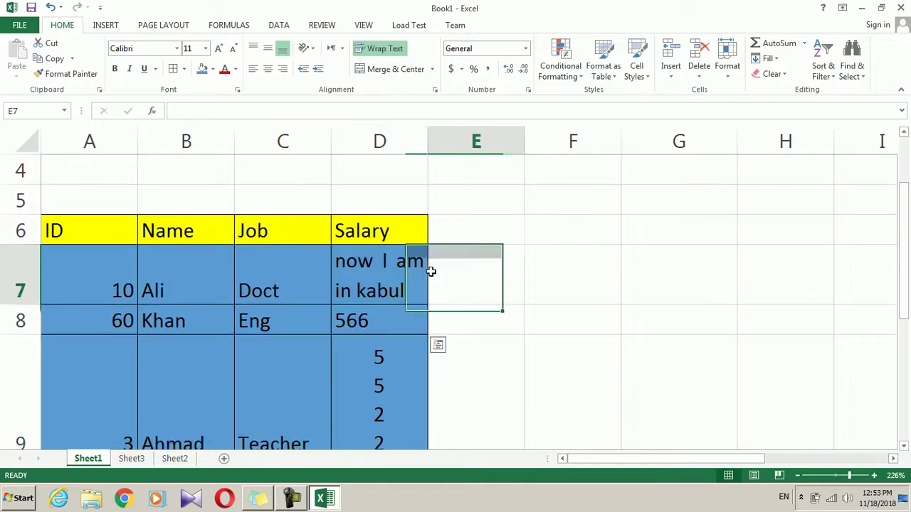
click(379, 267)
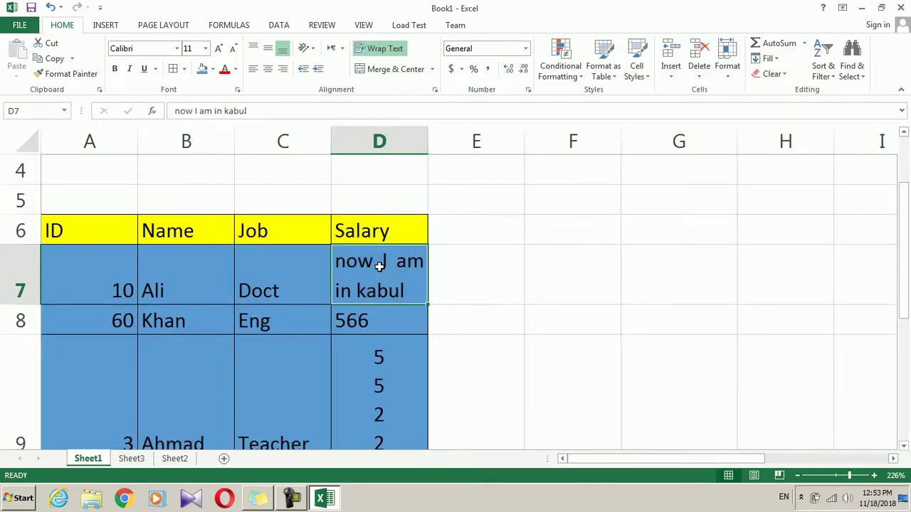
click(314, 51)
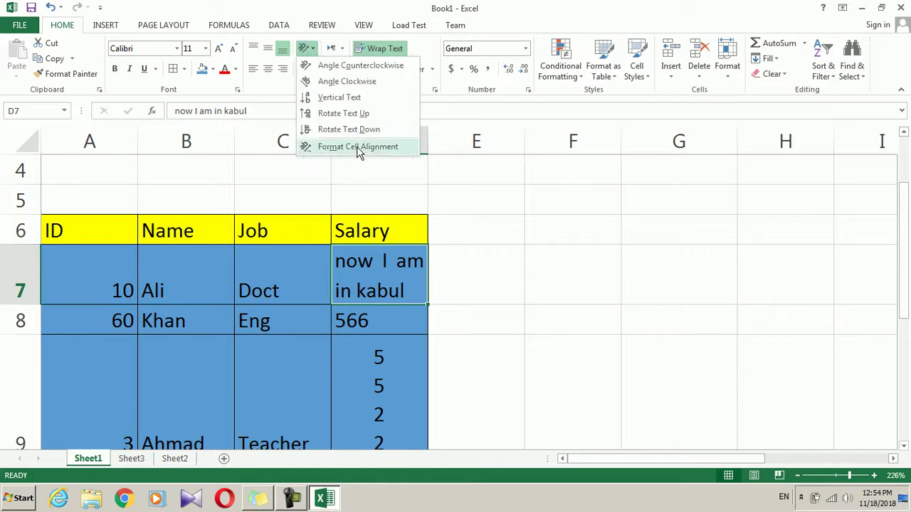
click(358, 146)
click(668, 107)
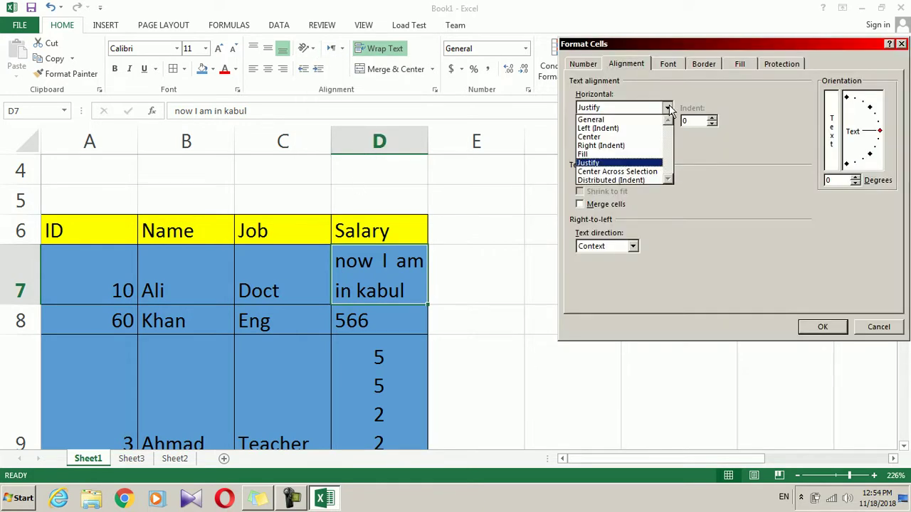
click(613, 182)
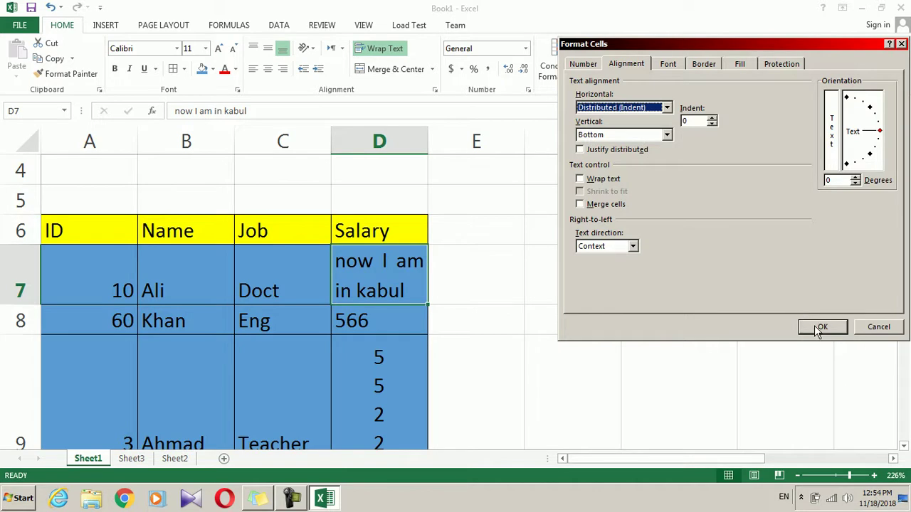
click(820, 328)
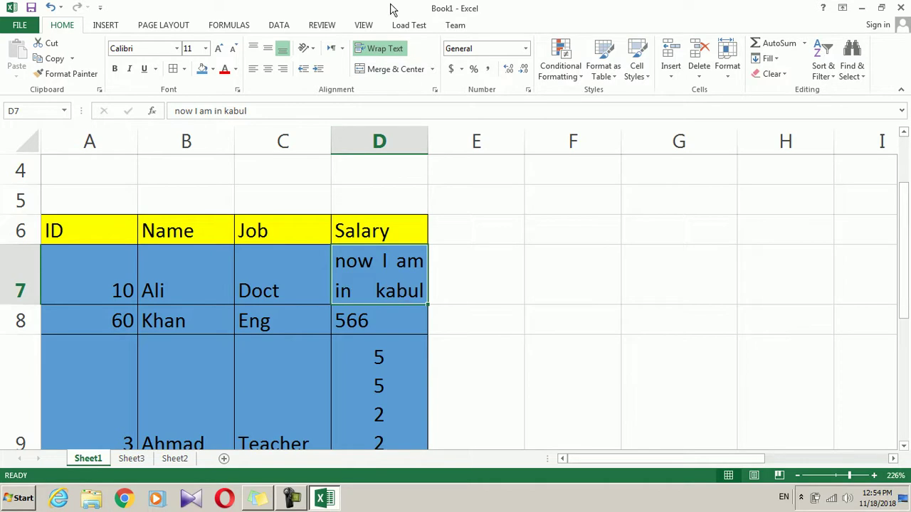
Step: Open Format Cells, check the text direction options, and cancel without changes
click(304, 49)
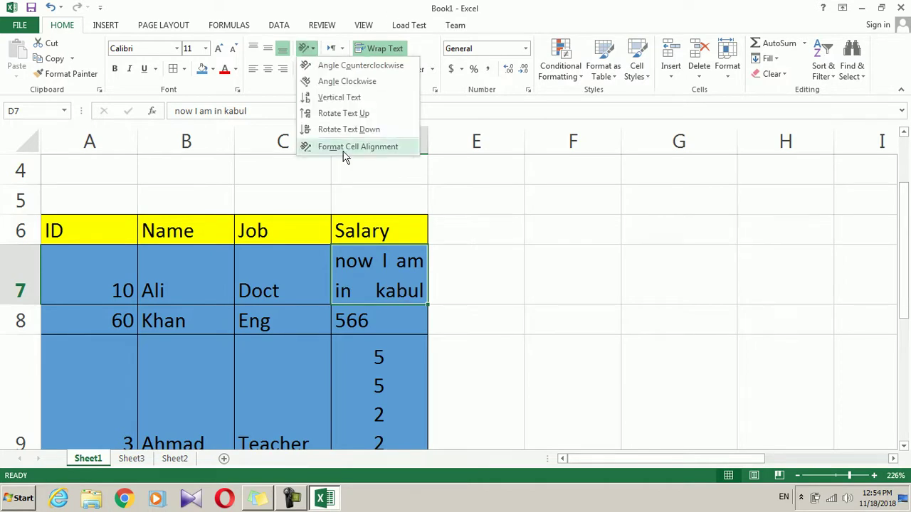
click(343, 149)
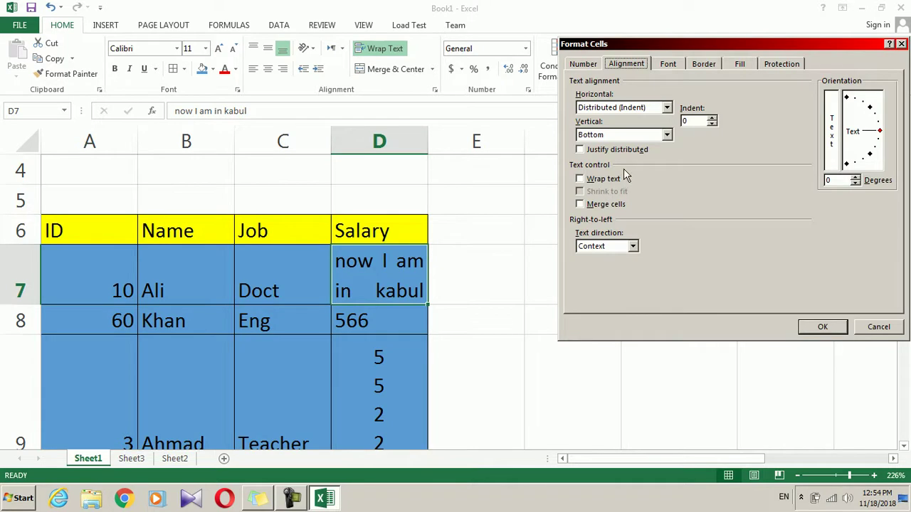
drag(645, 44, 429, 83)
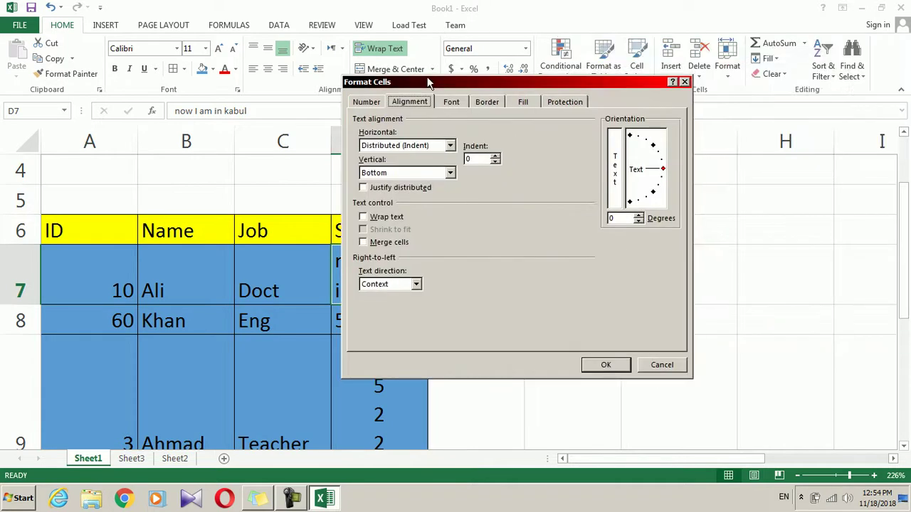
click(415, 284)
click(641, 367)
click(655, 366)
Step: Replace the 566 salary in D8 with the placeholder text 'dfdsfs'
click(366, 331)
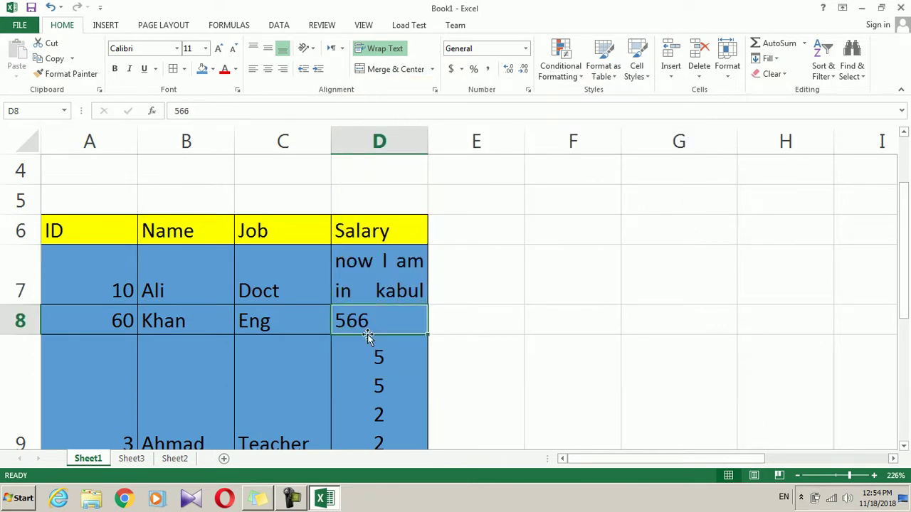
text(dfdsfs)
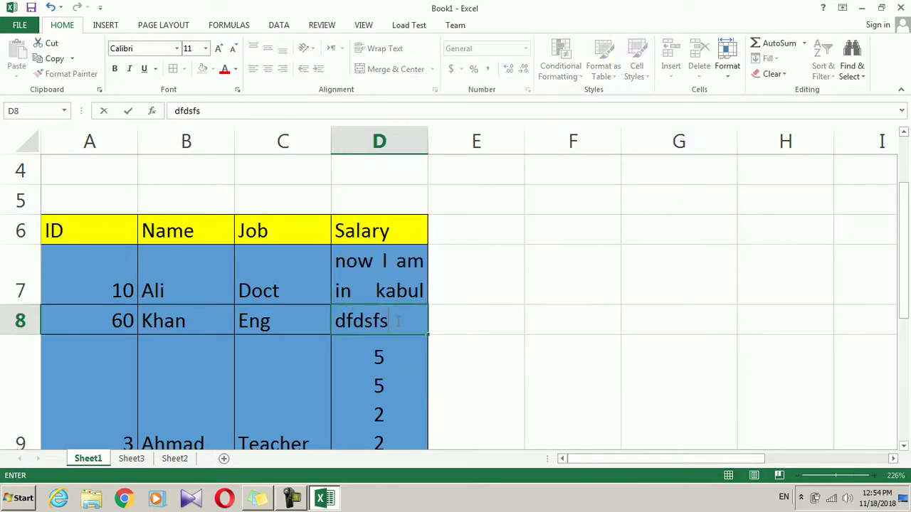
key(Return)
click(400, 315)
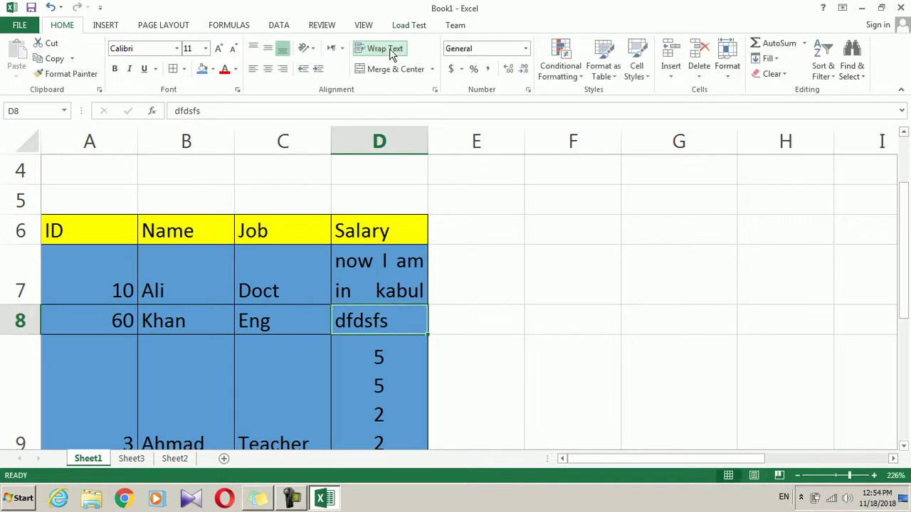
click(466, 269)
click(480, 197)
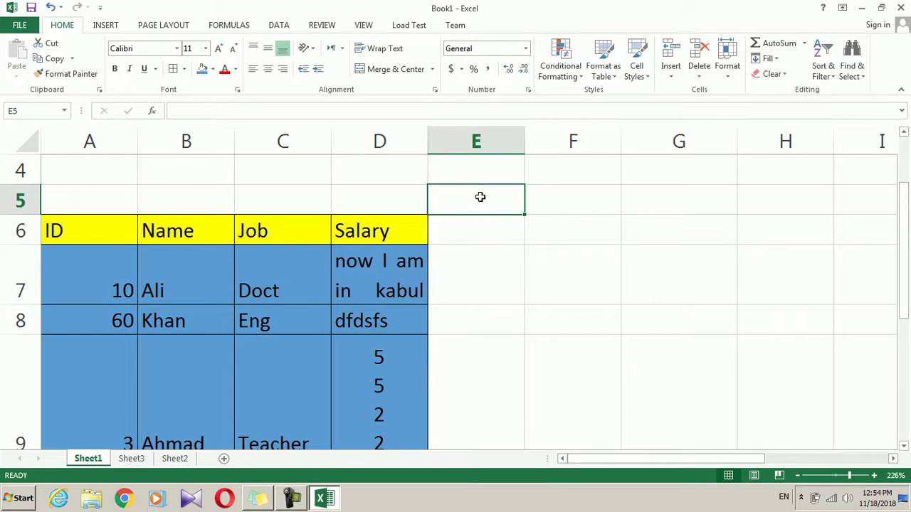
Step: Type 'RANA University Higher Educaiton' into E5, correcting typos along the way
text(RANA Univer)
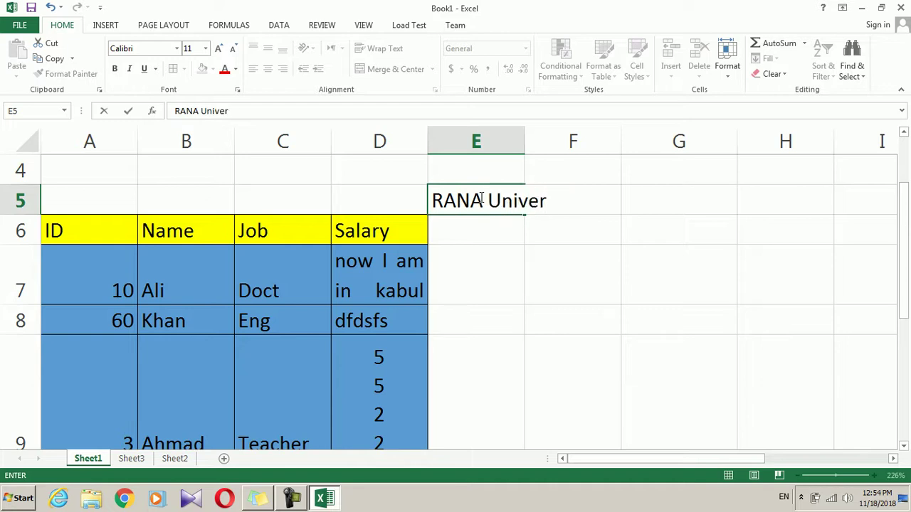
text(sity)
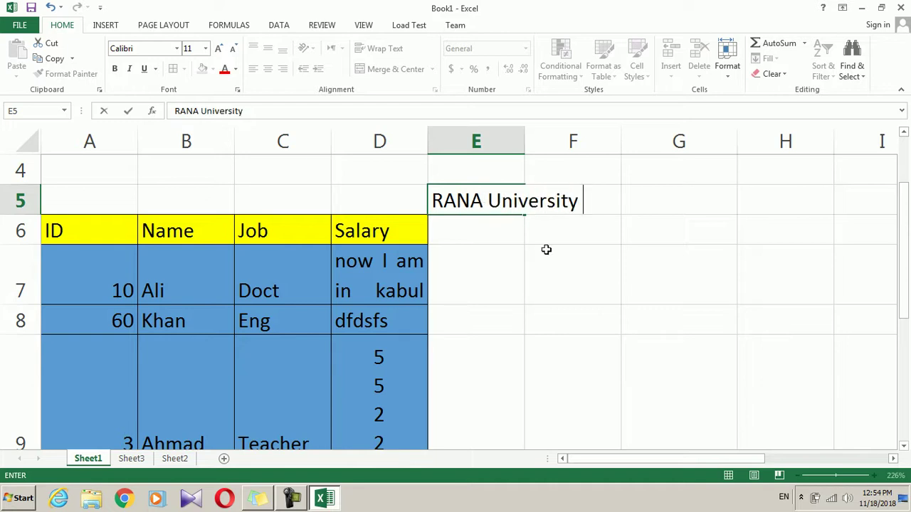
text( hl)
key(BackSpace)
text(Higer)
key(BackSpace)
text(her Educaiton)
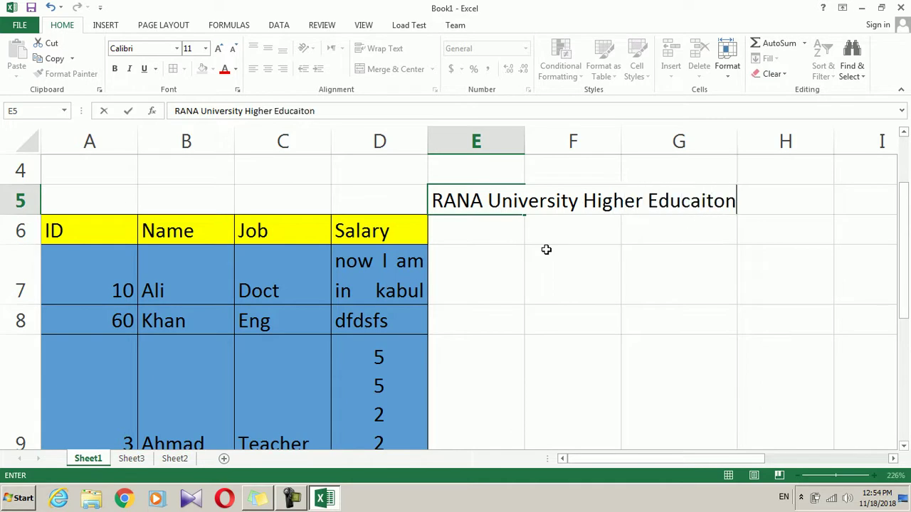
click(545, 252)
click(473, 188)
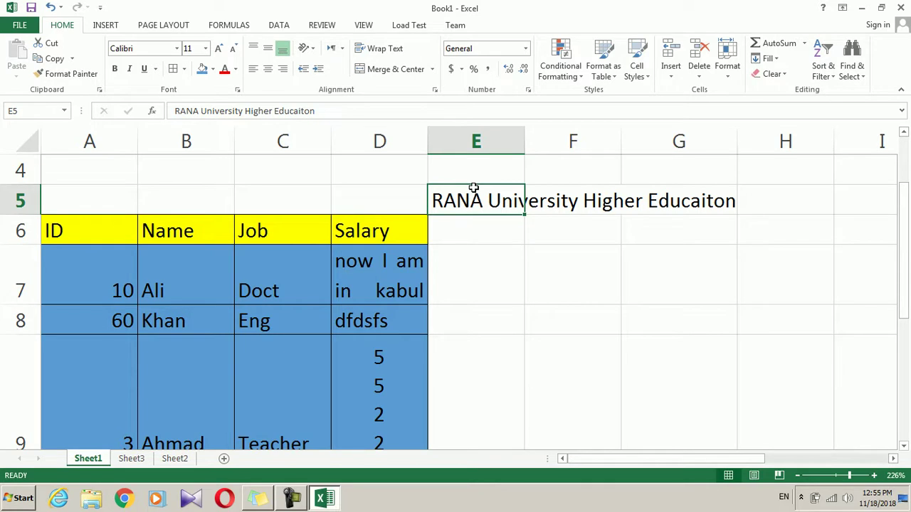
click(365, 49)
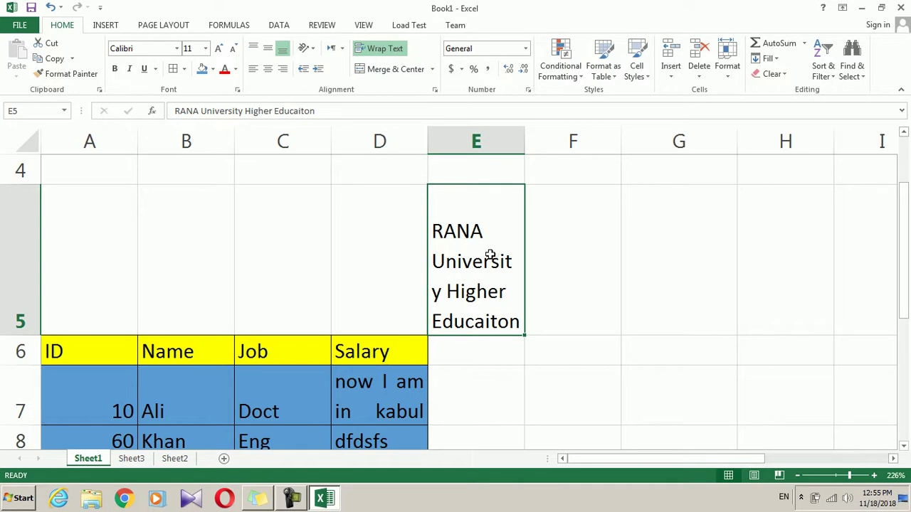
click(431, 69)
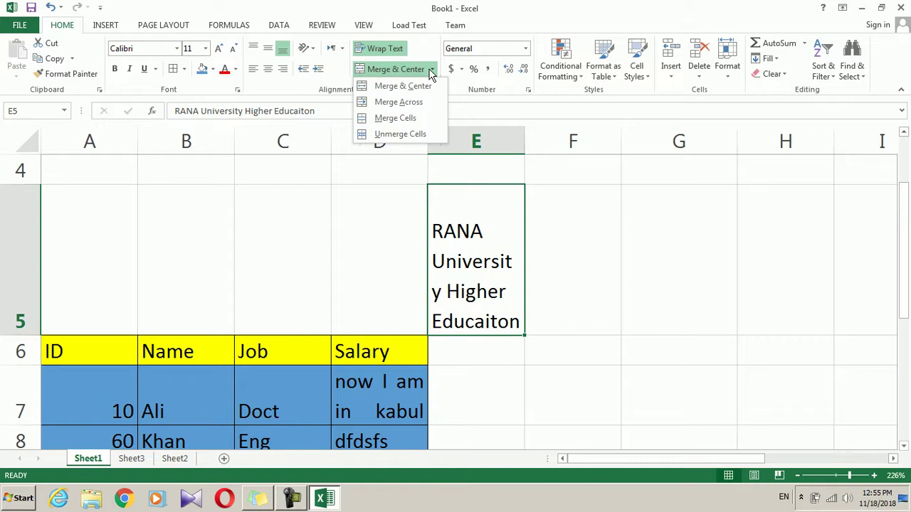
click(518, 262)
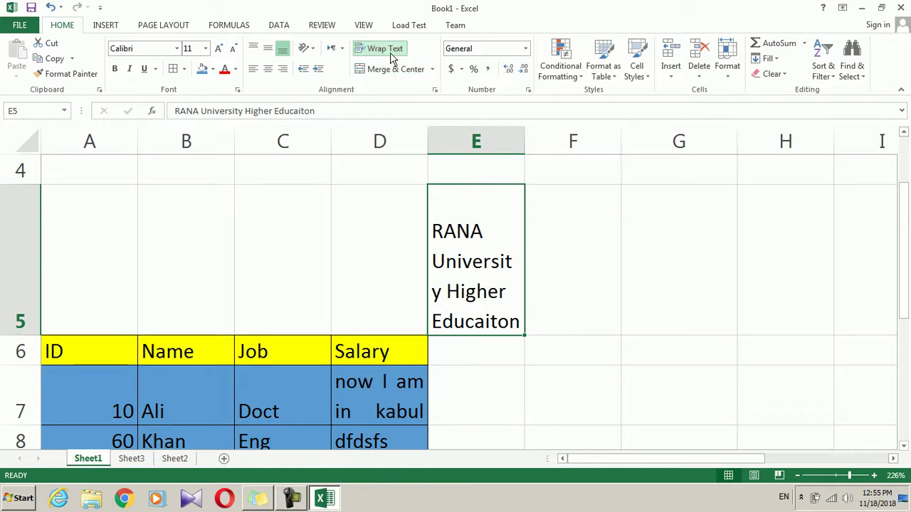
key(ctrl+z)
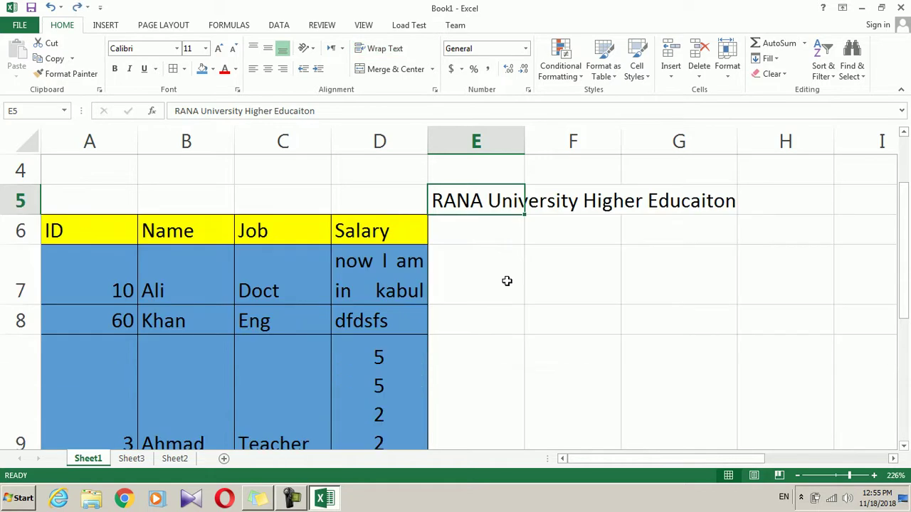
click(563, 228)
click(489, 197)
Step: Merge and center the title across cells E5:G5
drag(488, 195, 713, 206)
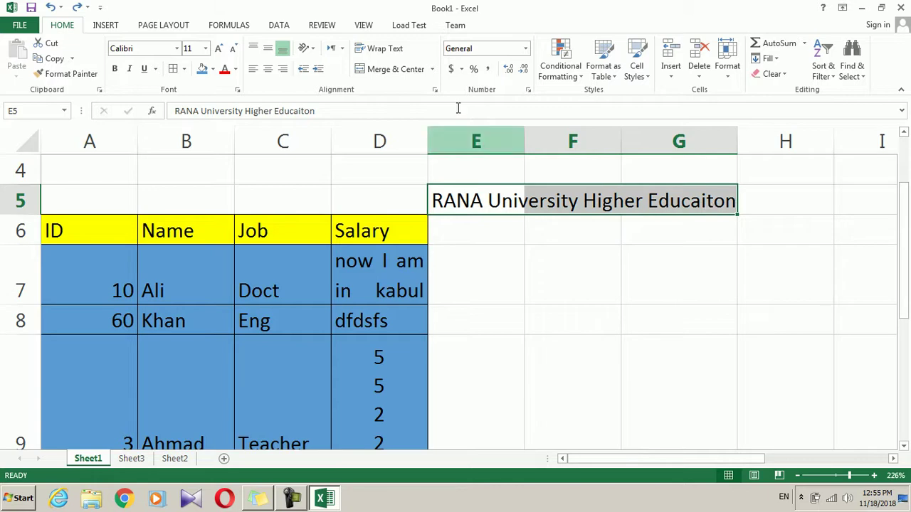
click(416, 69)
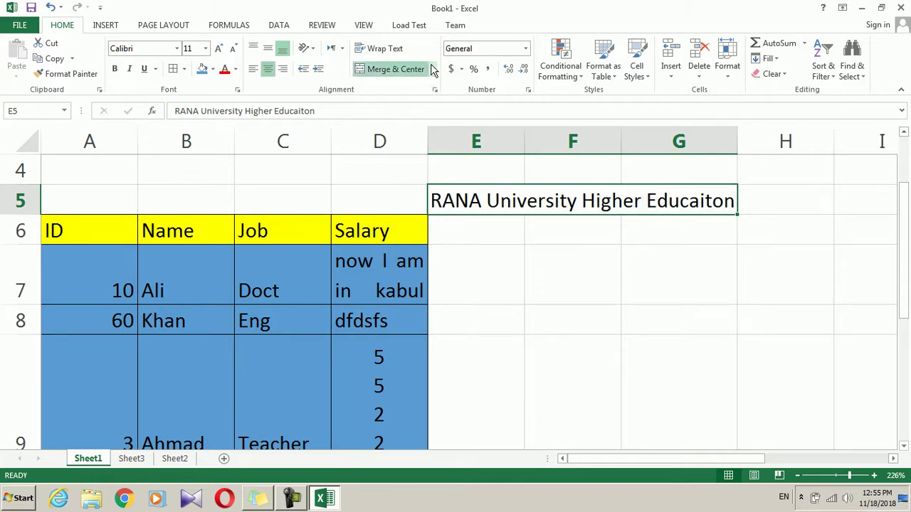
click(432, 69)
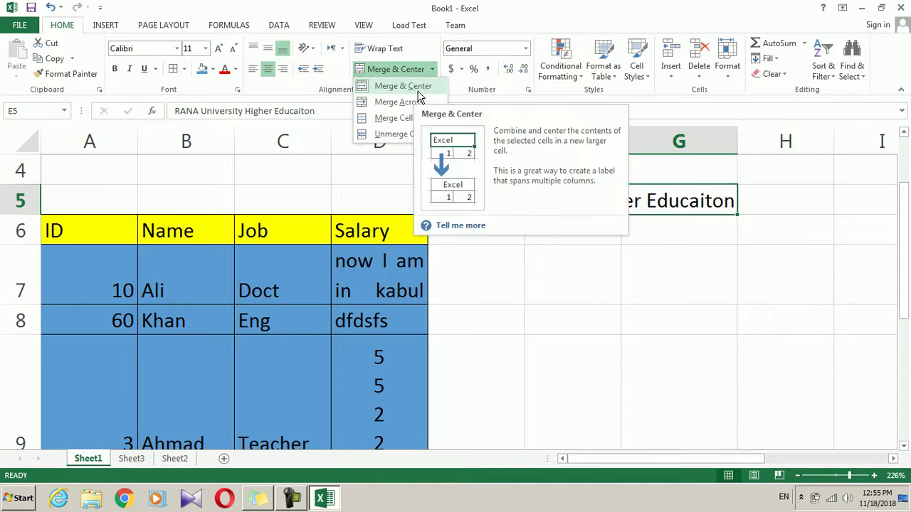
click(403, 103)
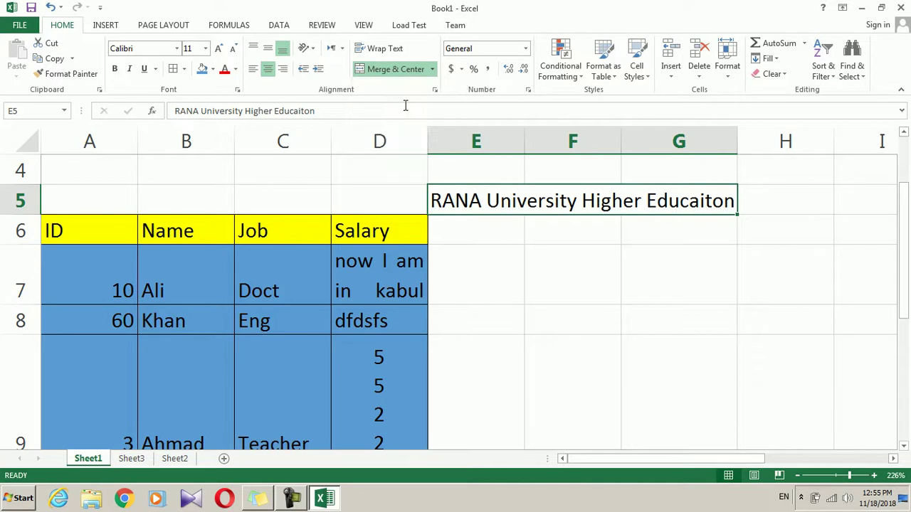
click(485, 232)
click(527, 206)
Step: Widen column G, unmerge the title, then merge E5:G5 across with the title left-aligned
drag(736, 142, 836, 135)
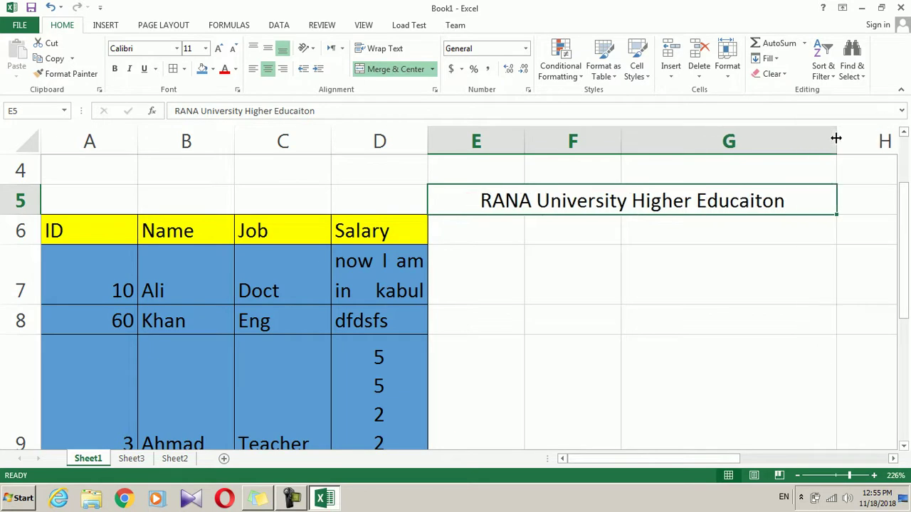
click(432, 69)
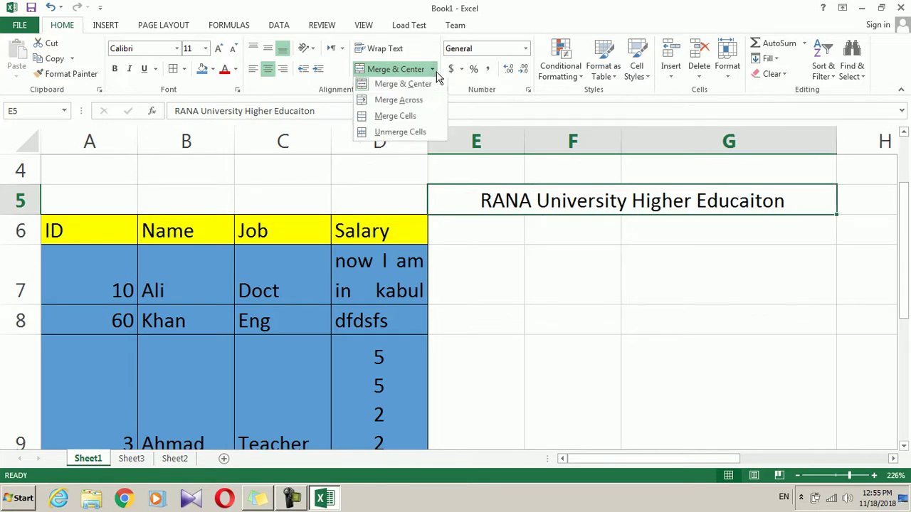
click(402, 104)
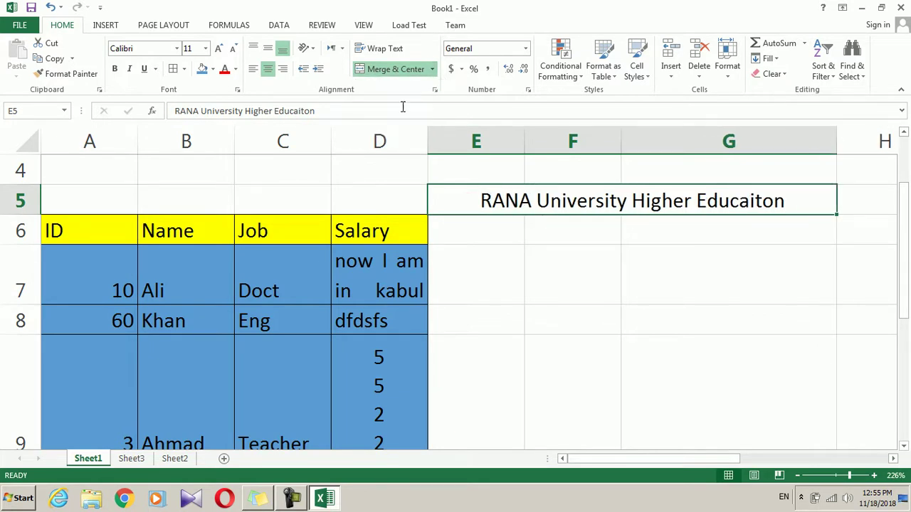
click(427, 70)
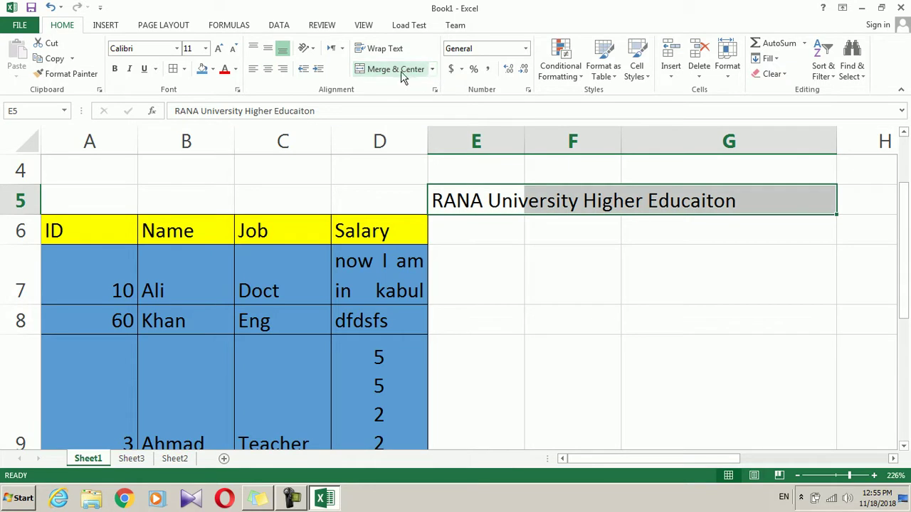
click(432, 69)
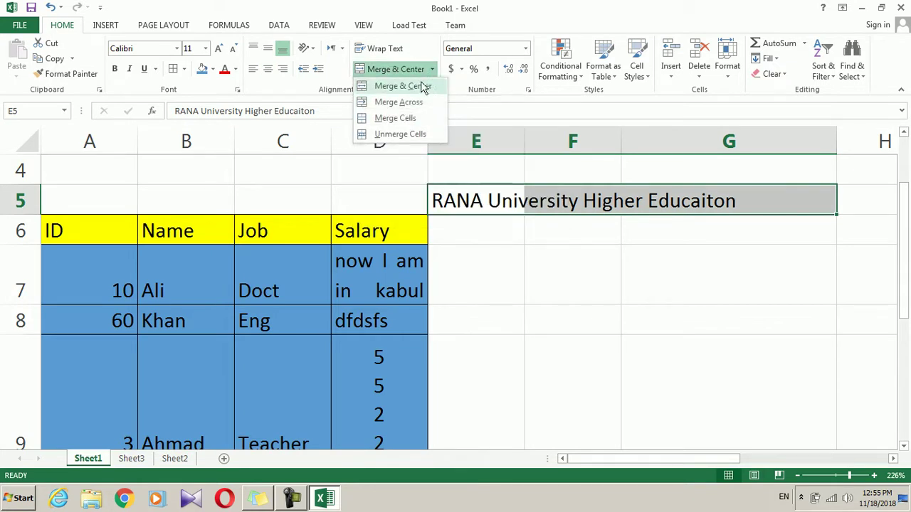
click(404, 104)
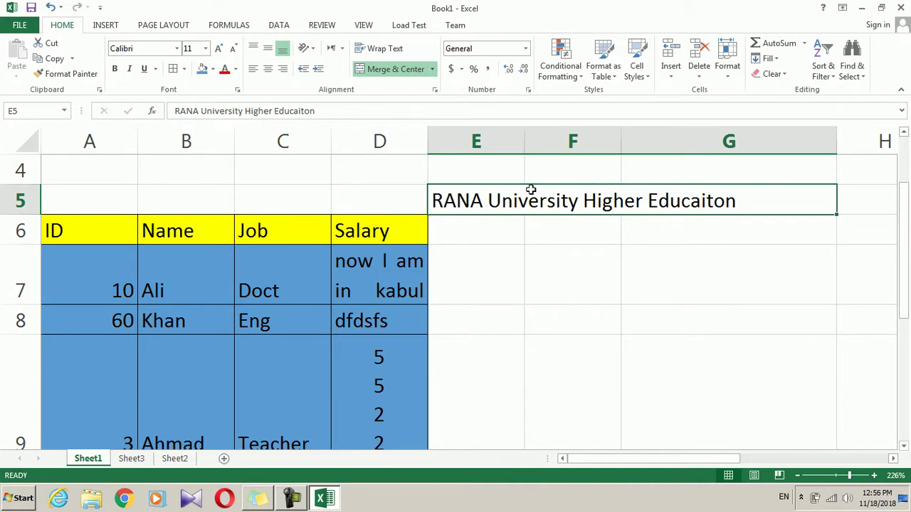
Step: Merge the title cells without centring, then unmerge E5:G6 back into separate cells
click(432, 69)
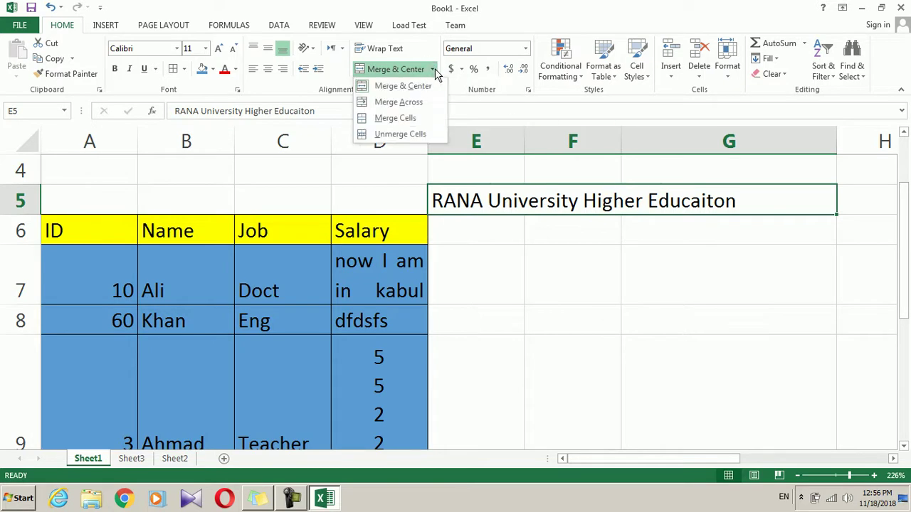
click(415, 117)
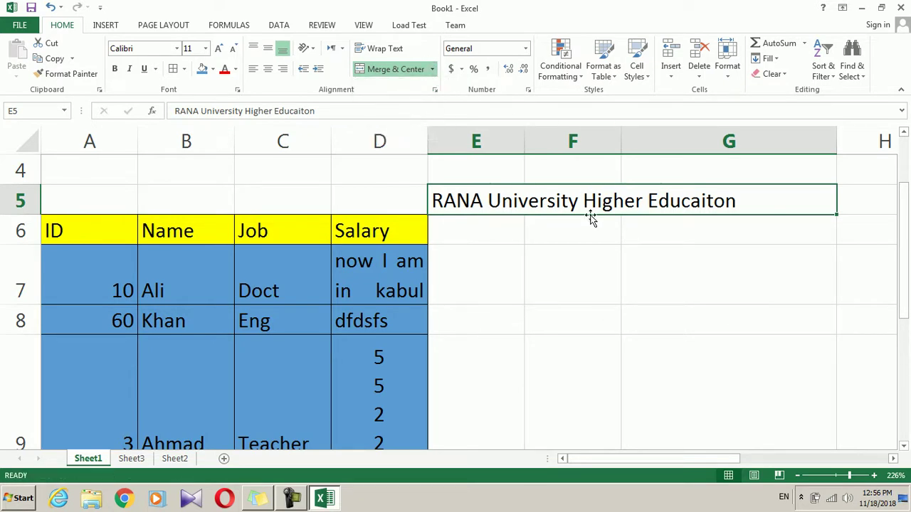
click(568, 231)
click(501, 197)
click(516, 236)
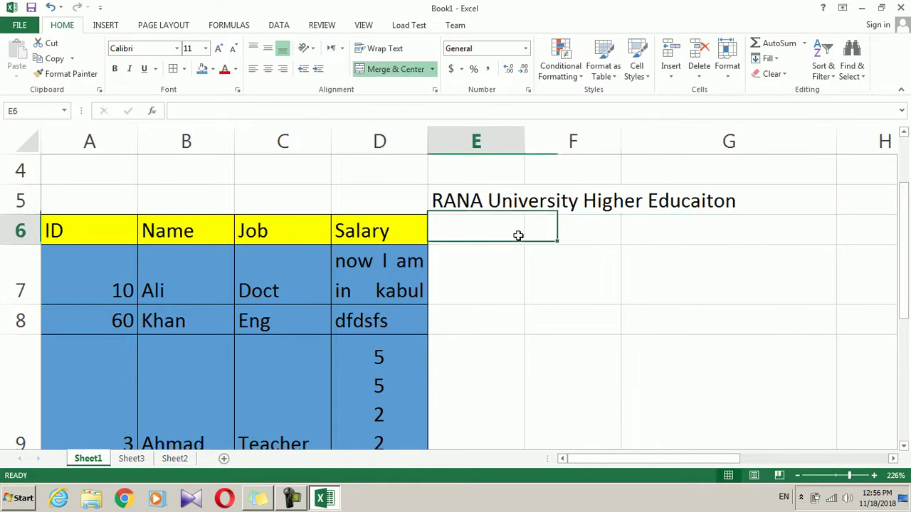
mouse_move(516, 197)
mouse_down()
mouse_move(721, 227)
mouse_move(702, 197)
mouse_up()
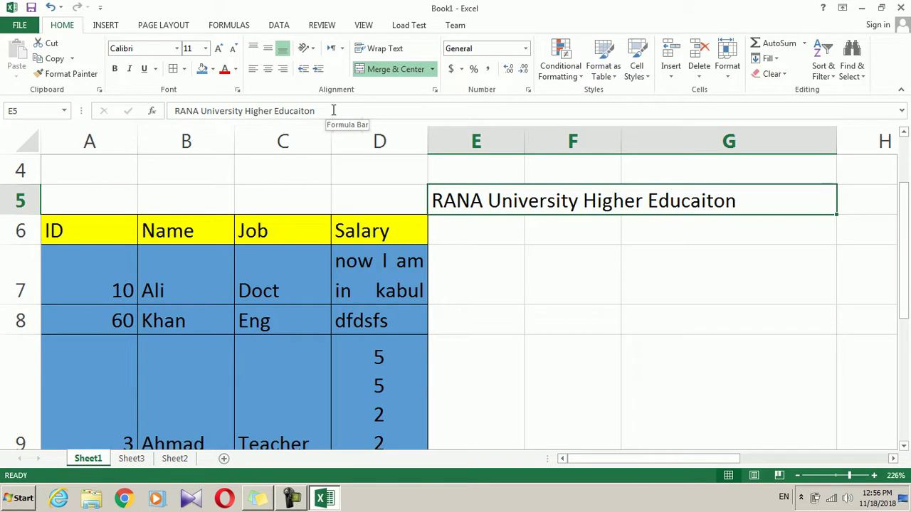
click(431, 70)
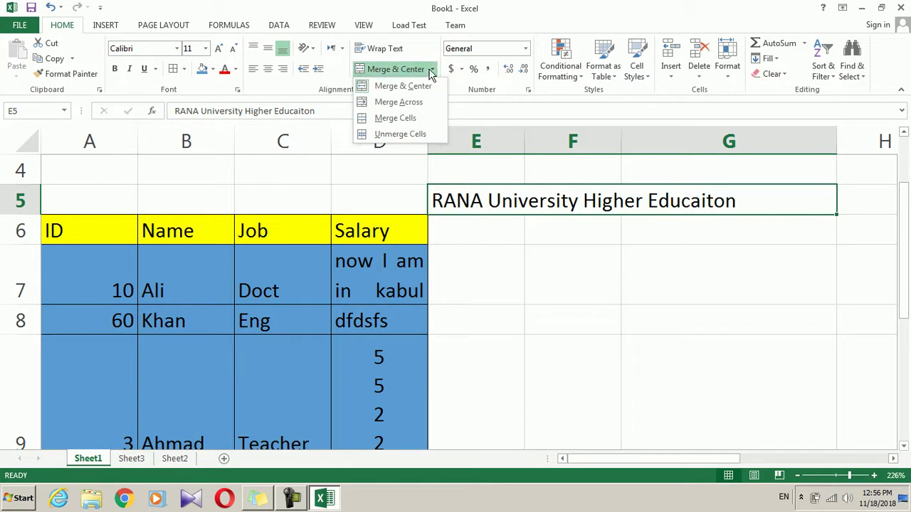
click(413, 135)
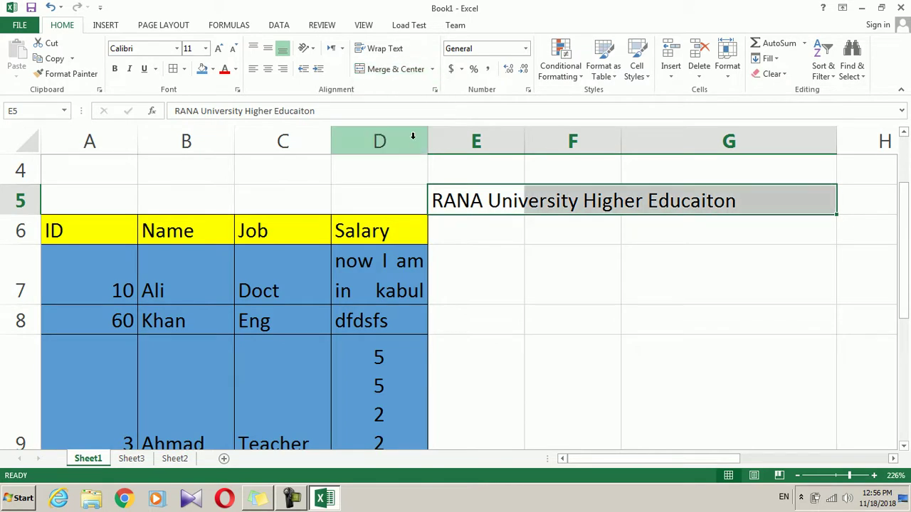
Step: Confirm F5 and G5 are separate cells and review the title text in E5
click(471, 239)
click(528, 188)
click(527, 232)
click(575, 197)
click(642, 188)
click(503, 197)
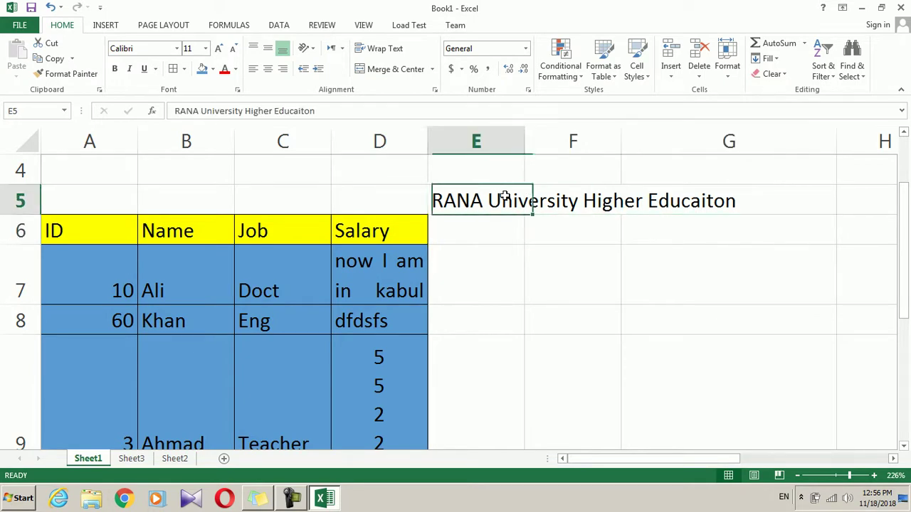
double_click(507, 199)
drag(507, 200, 579, 201)
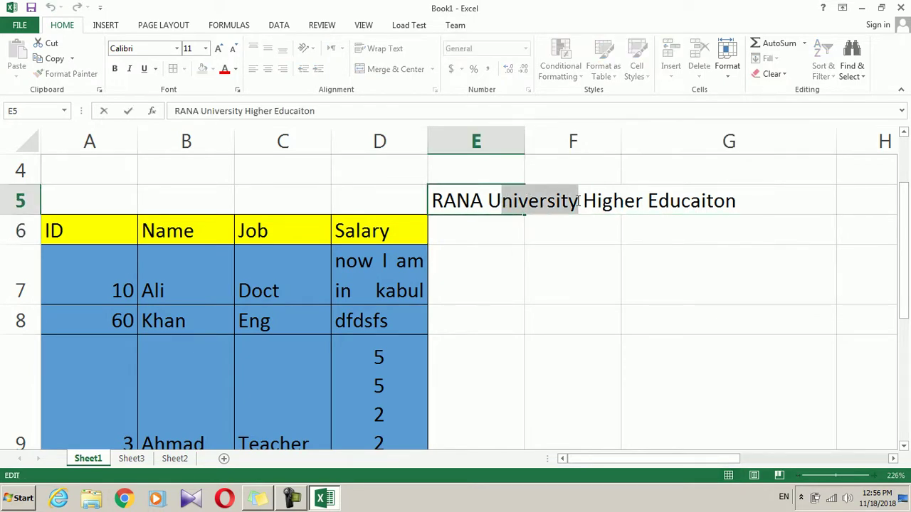
click(626, 199)
click(610, 227)
Step: Inspect cell G5, then check the merge and number format options without changing anything
click(710, 182)
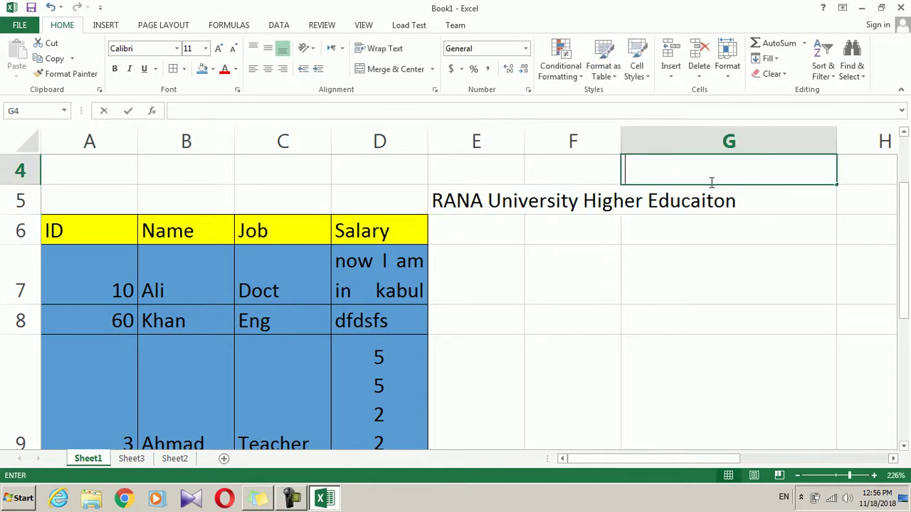
click(701, 197)
double_click(705, 199)
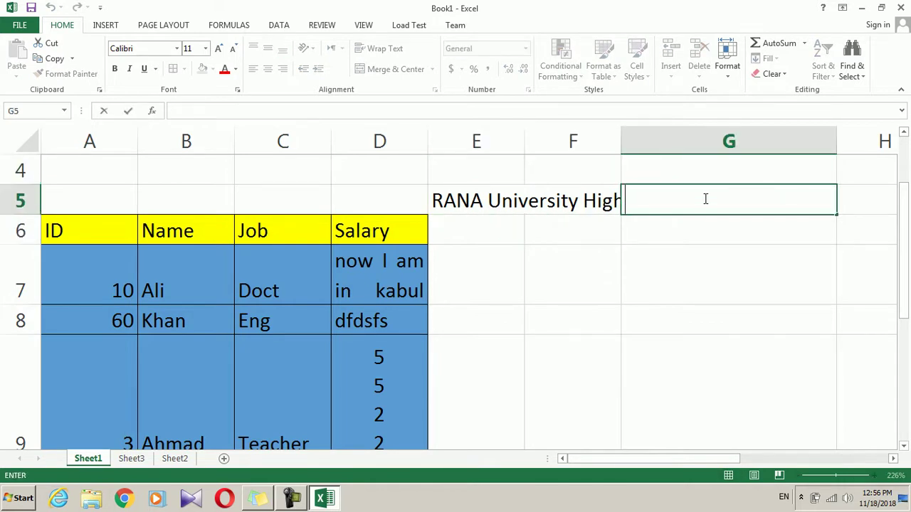
click(541, 253)
click(432, 69)
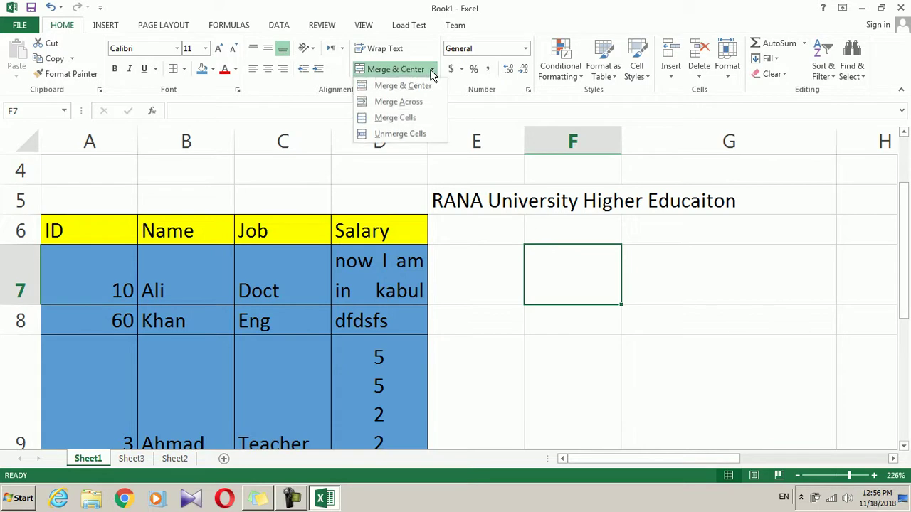
click(463, 206)
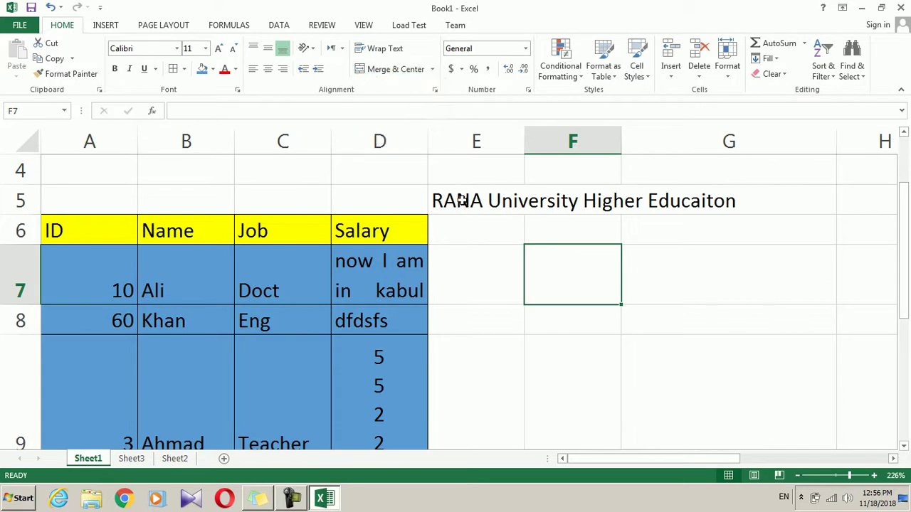
click(526, 49)
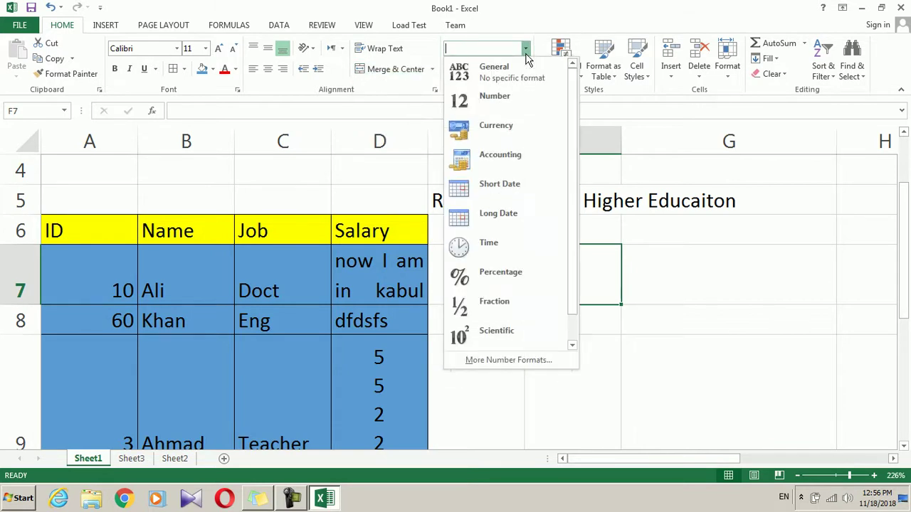
click(704, 228)
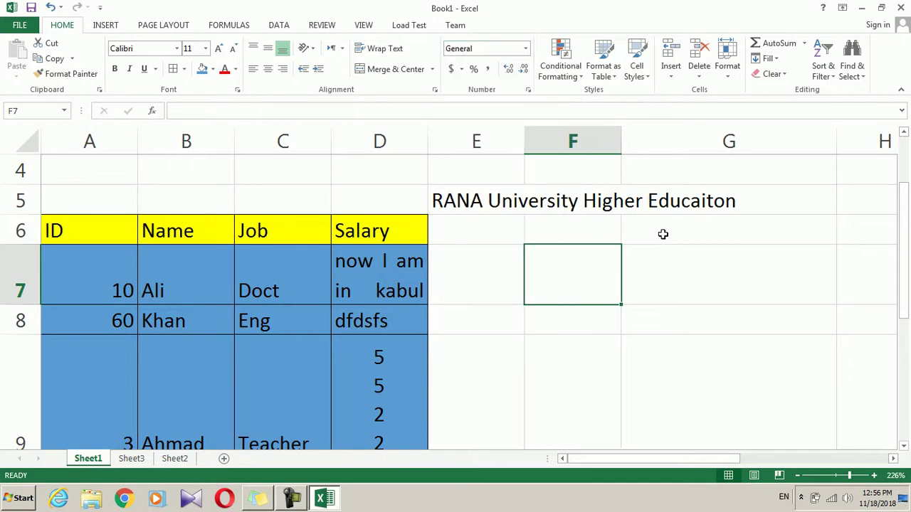
Step: Clear the heading from E4:G6 and enter test values in F5 through F7
drag(481, 179, 669, 219)
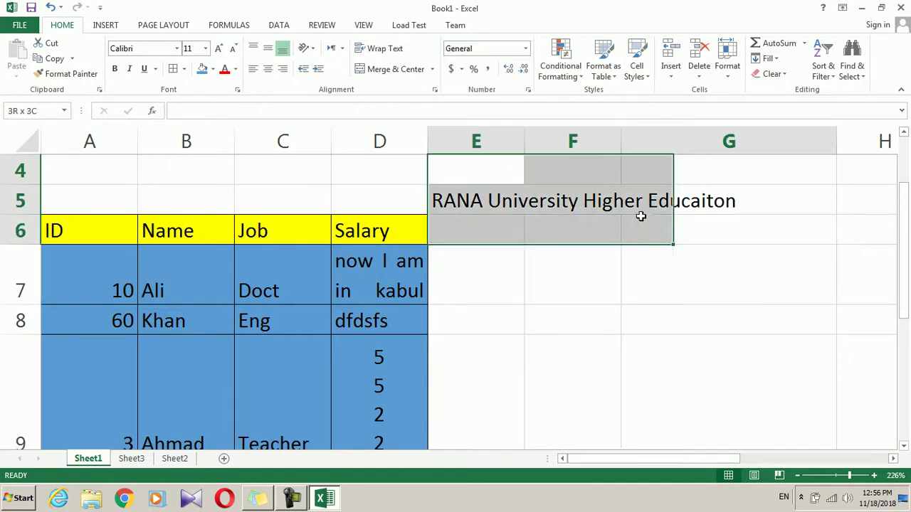
key(Delete)
click(579, 260)
click(567, 199)
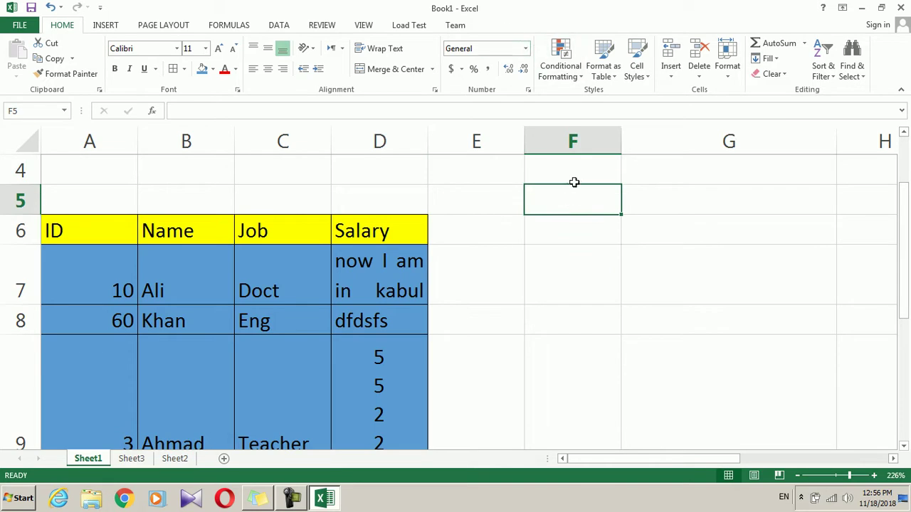
text(d;lsfkskf)
key(Return)
text(3 2)
key(Return)
text(2)
Step: Overwrite F5 with 'fs31 ddfdsf', then clear all test entries from F5:F8
click(580, 198)
text(fs31)
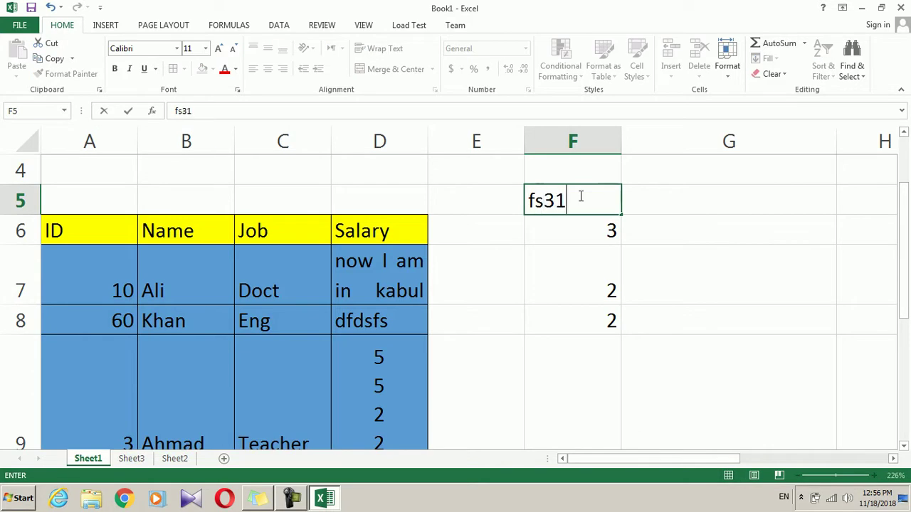
text( ddfdsf)
key(ctrl+Return)
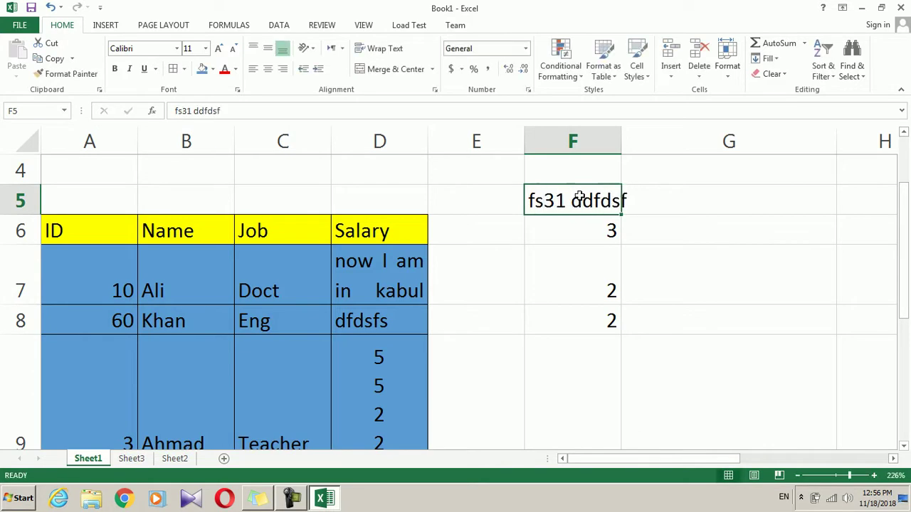
click(593, 246)
drag(602, 197, 599, 320)
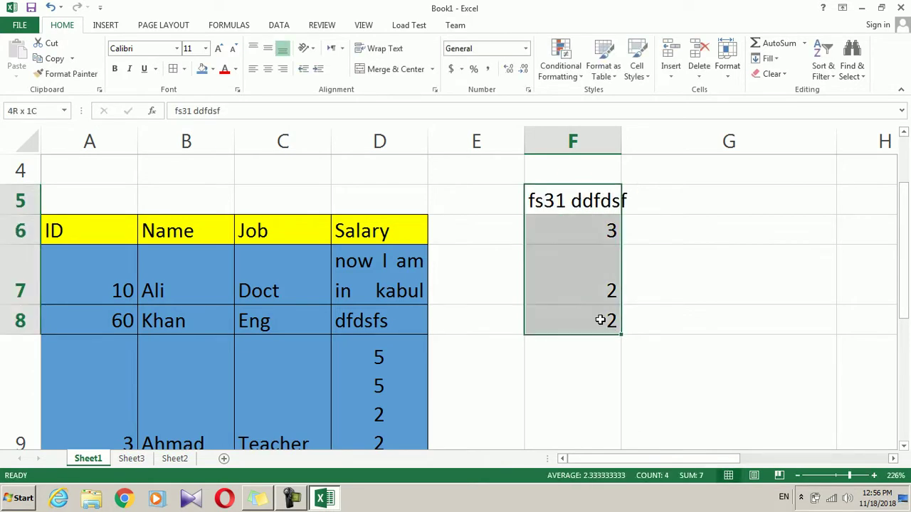
click(600, 320)
drag(586, 203, 601, 313)
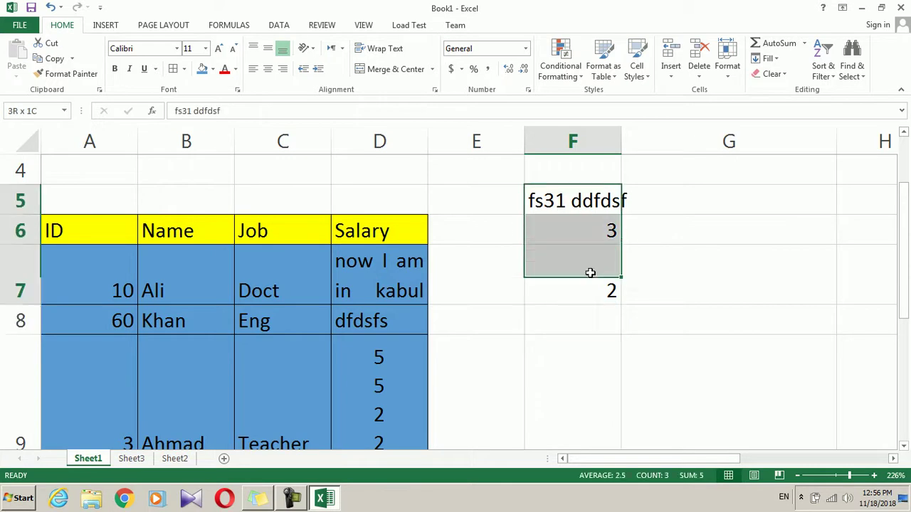
key(Delete)
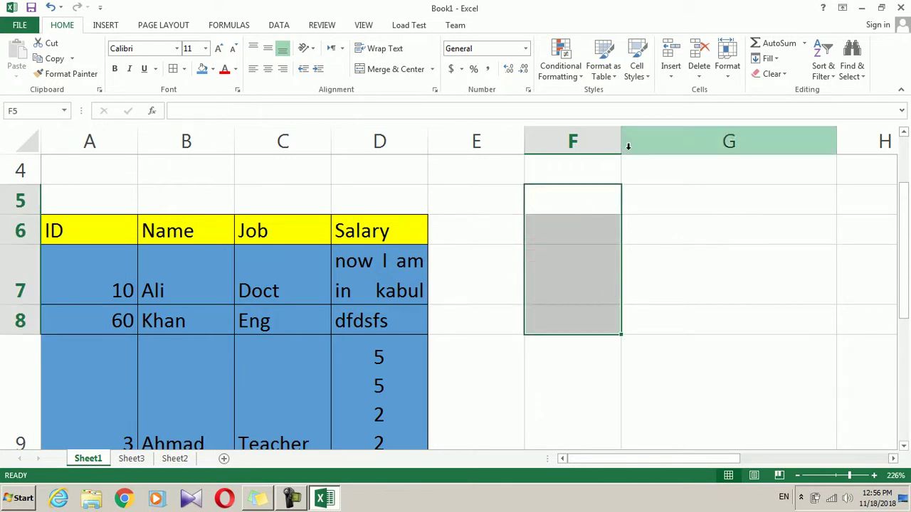
Step: Widen column F to 13.57 (100 pixels) and reselect F5
drag(623, 146, 676, 141)
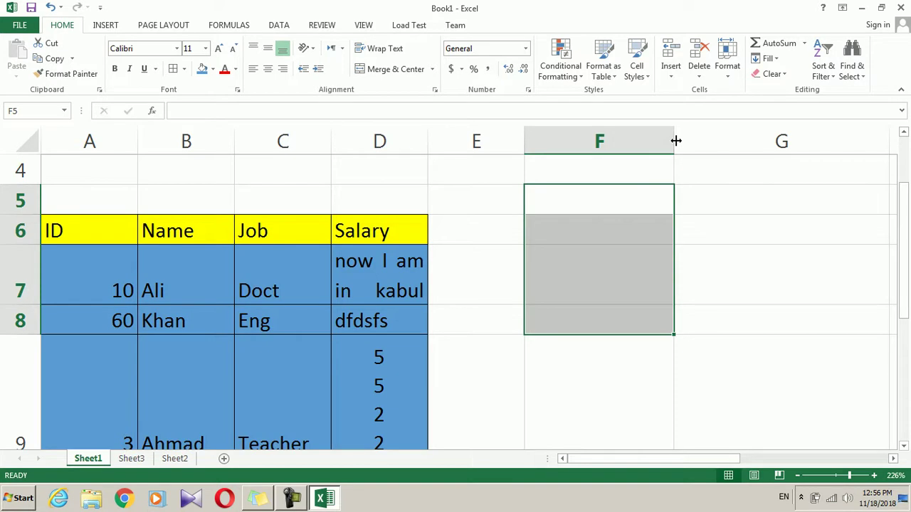
click(589, 239)
click(576, 197)
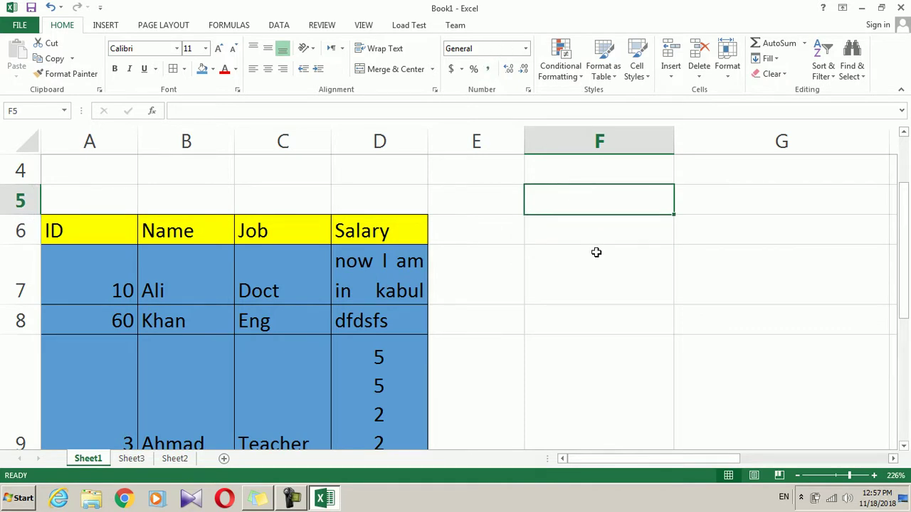
Step: Give F5 the Number format and enter 446565 in it
click(525, 48)
click(518, 97)
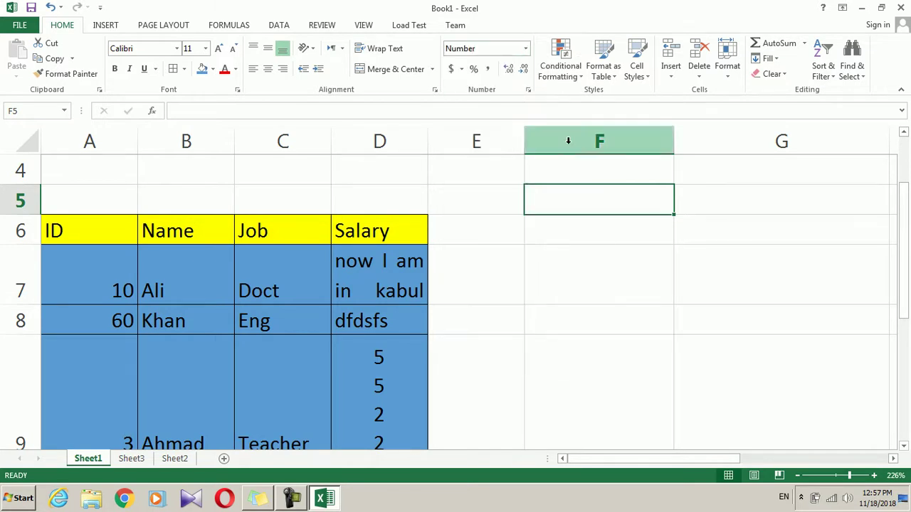
text(446565)
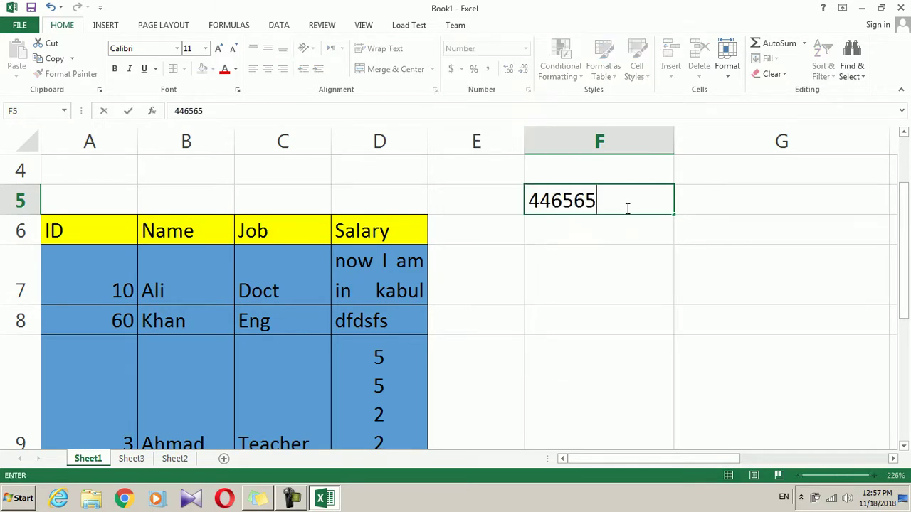
key(Return)
click(625, 207)
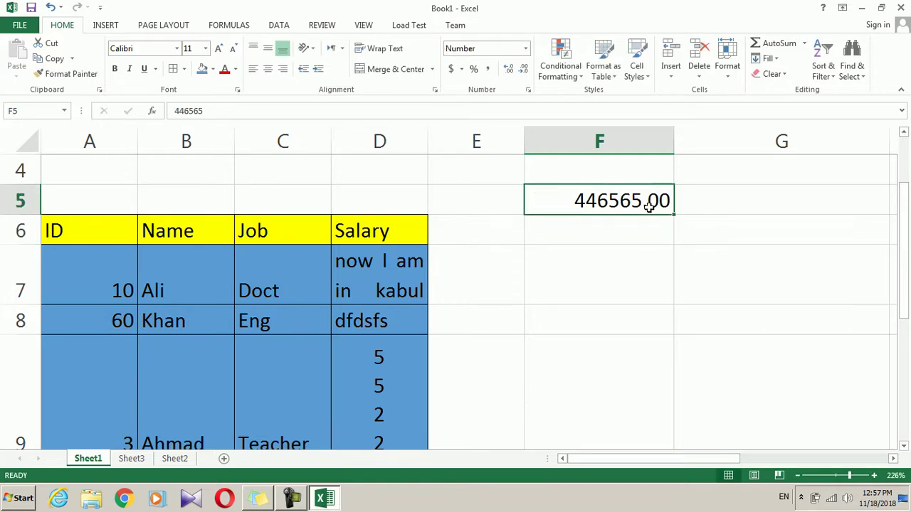
Step: Try General, Number and Currency on F5, settling on Accounting so it reads $ 446,565.00
click(526, 49)
click(484, 73)
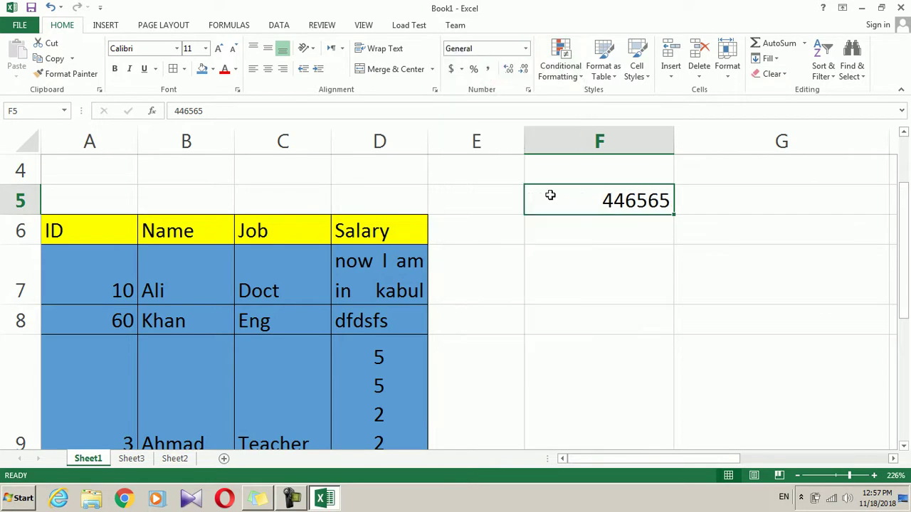
click(526, 48)
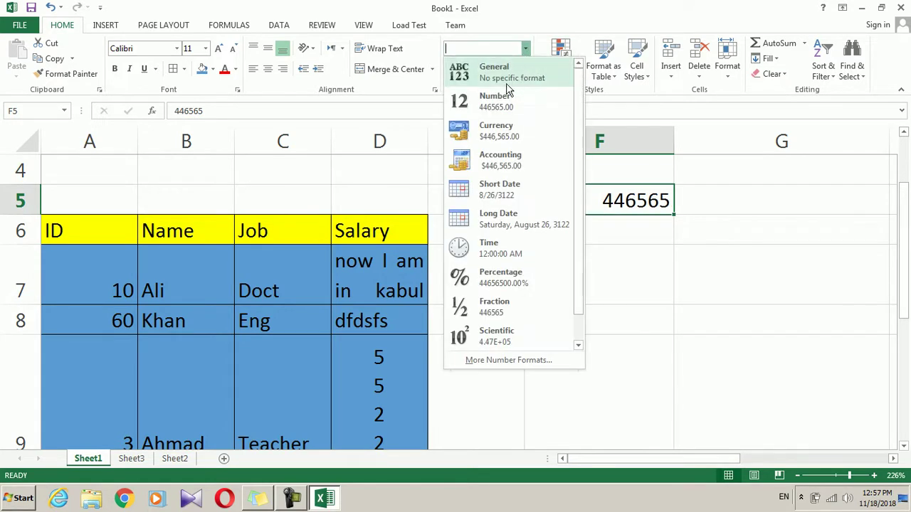
click(507, 98)
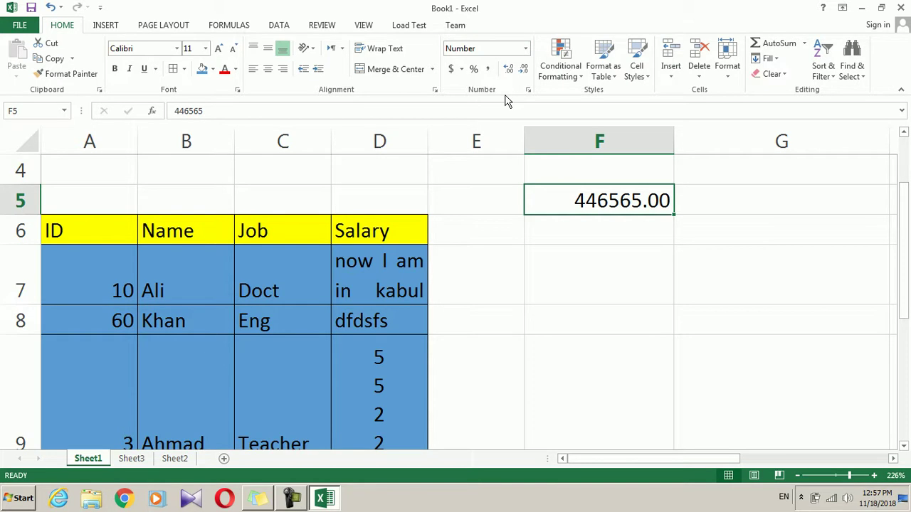
click(525, 48)
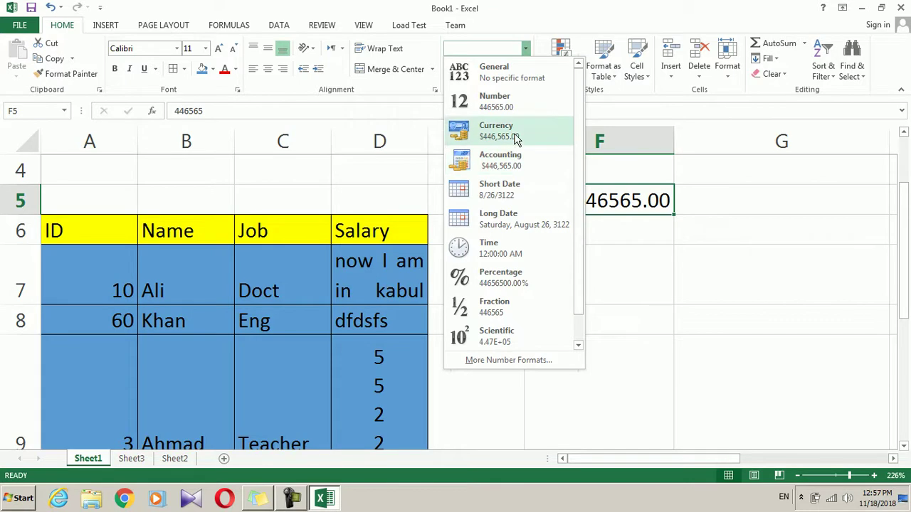
click(515, 137)
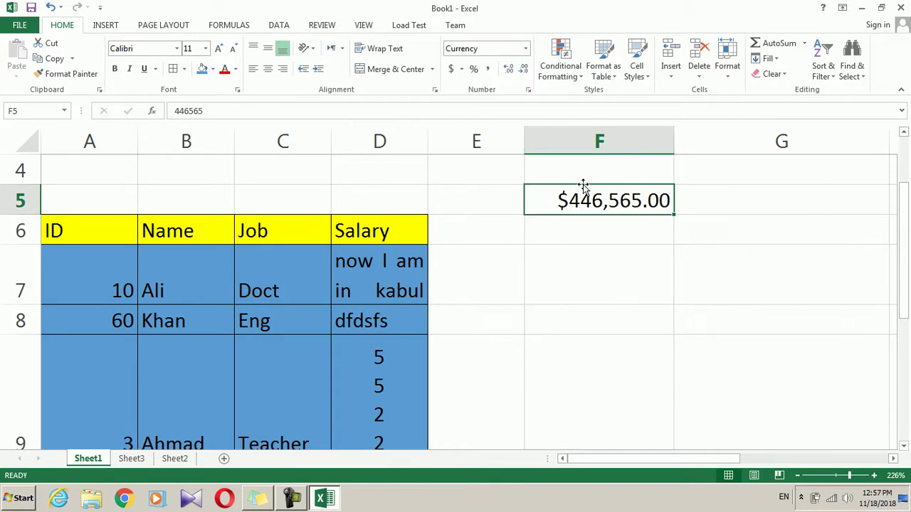
click(527, 48)
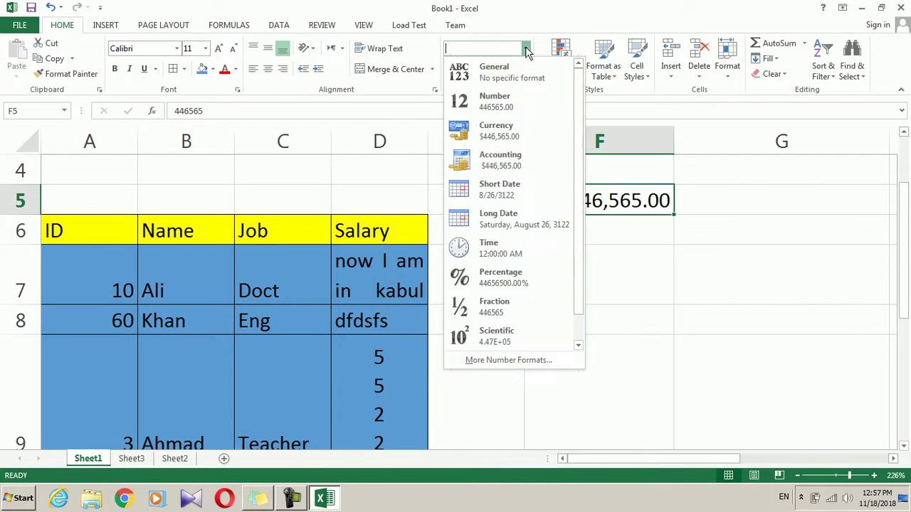
click(515, 163)
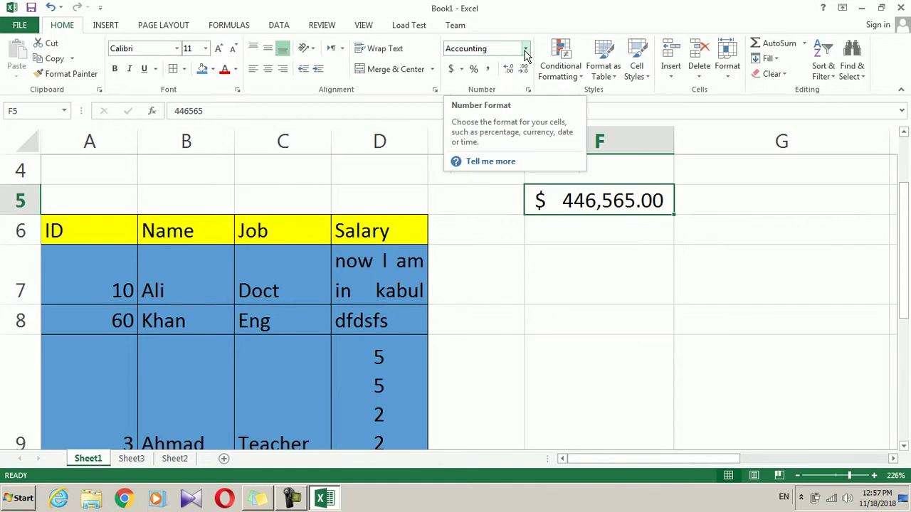
click(525, 51)
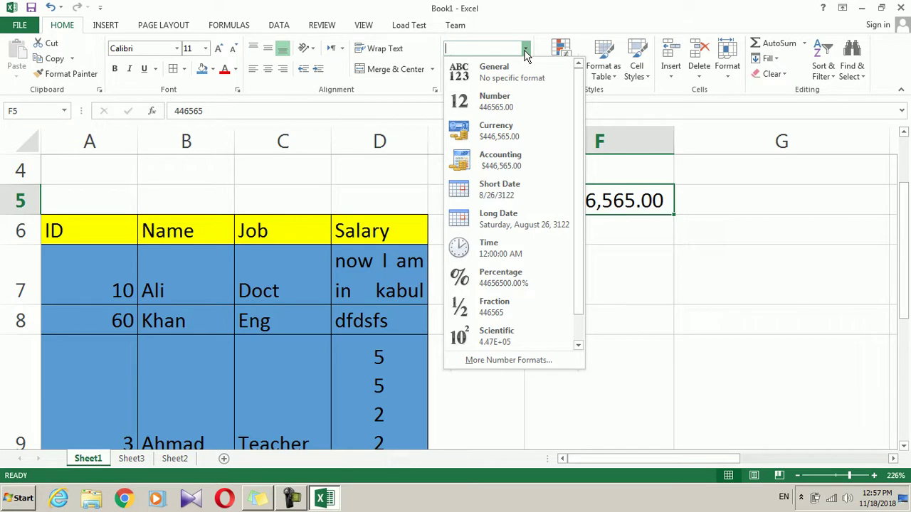
click(754, 231)
click(751, 232)
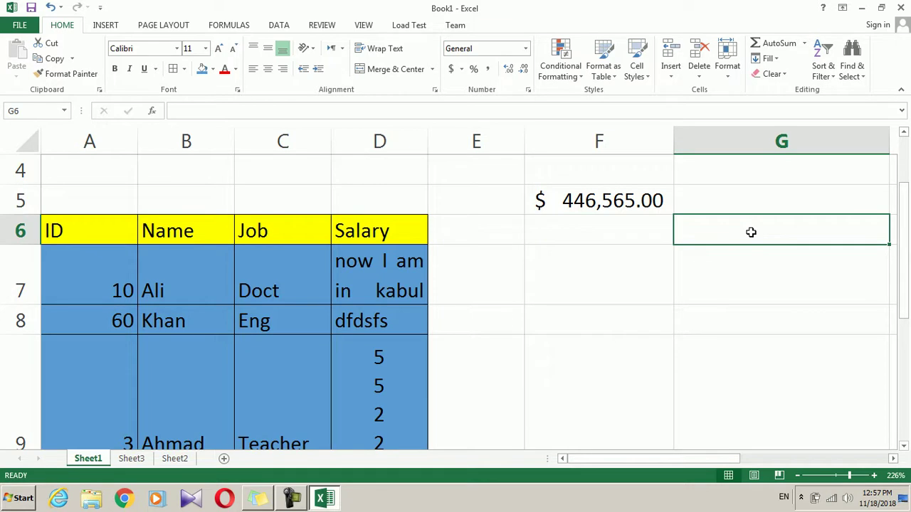
Step: Enter 76.5 in G6 and 1000 in G7, correcting a mistyped 10000
text(76.5)
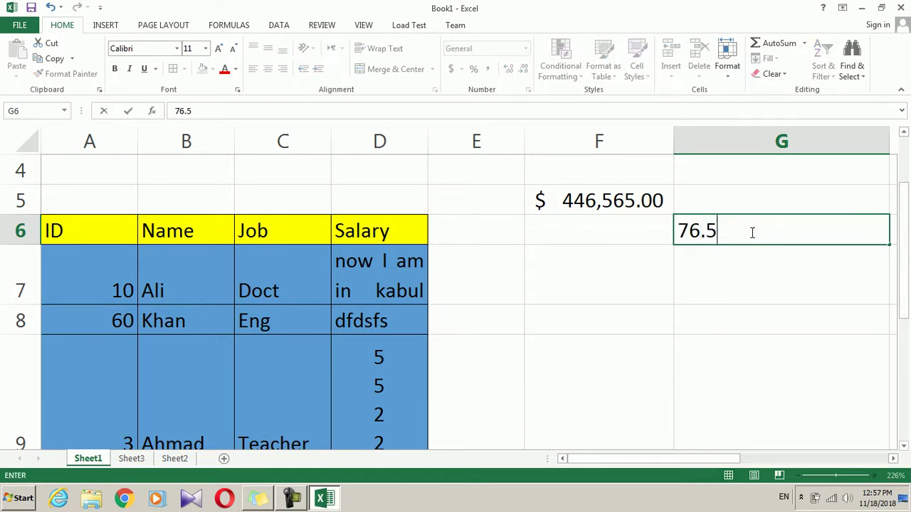
click(748, 273)
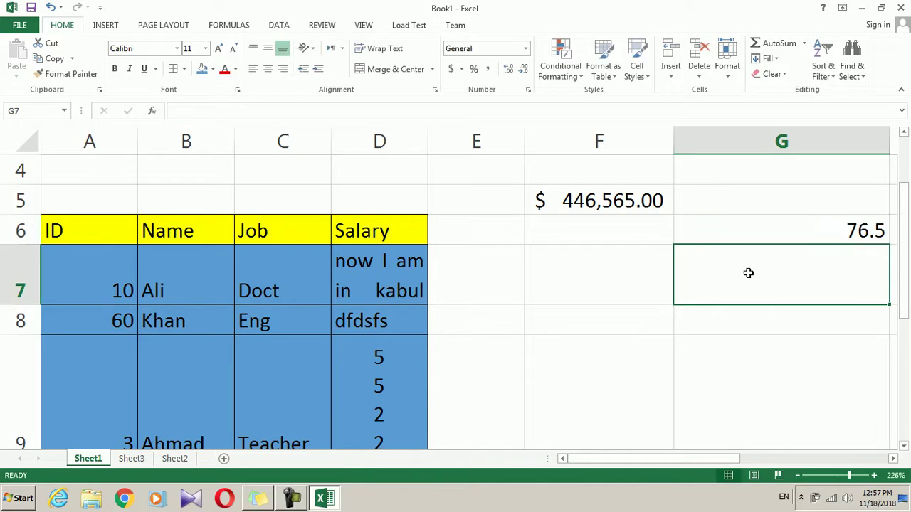
text(10000)
key(BackSpace)
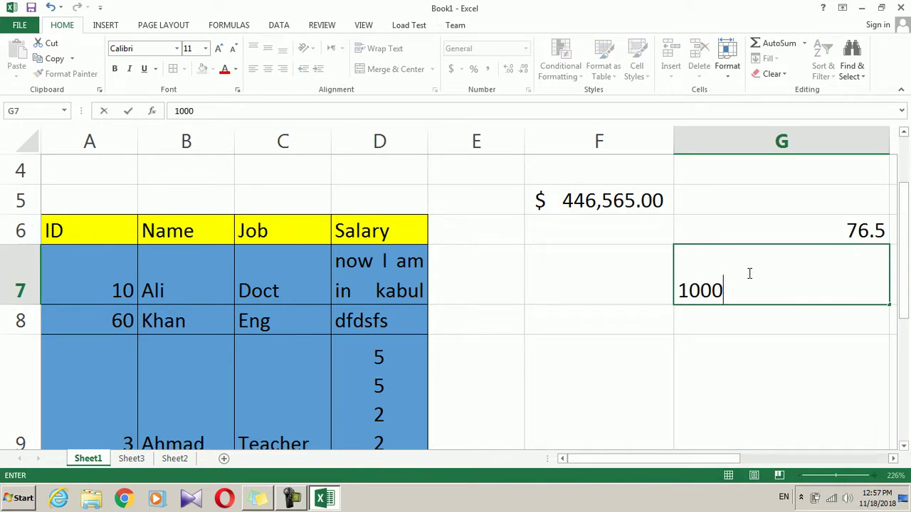
click(738, 312)
Step: Enter the formula =G7*G6 in G8 so it calculates 76500
text(=)
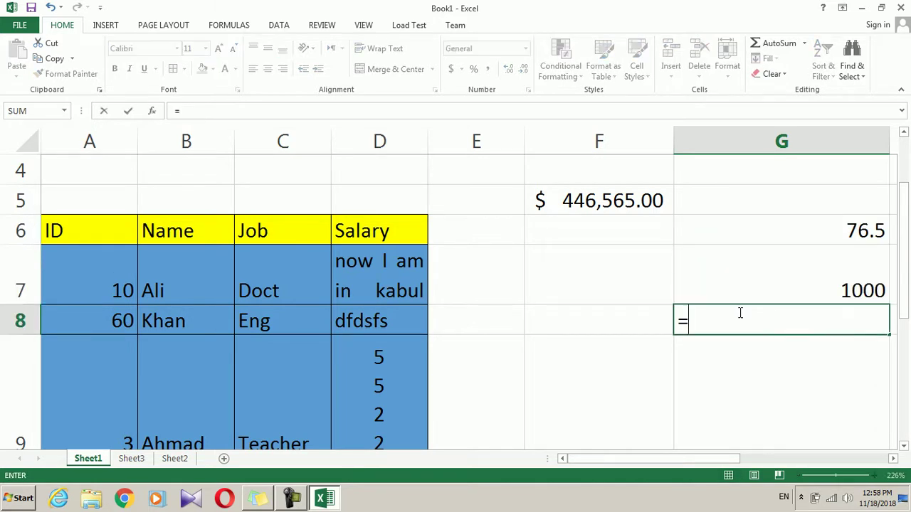
click(817, 285)
text(*)
click(827, 229)
key(Return)
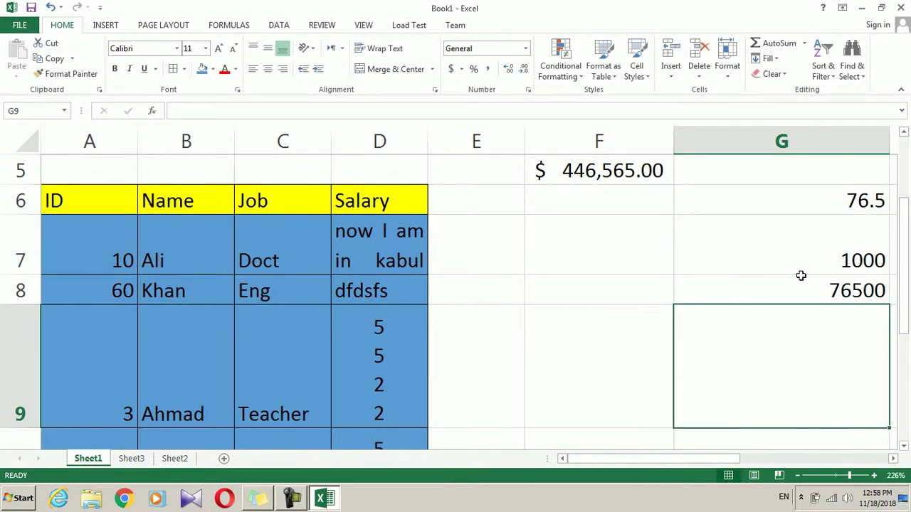
Step: Type the word afg into cell F7
click(773, 289)
key(Up)
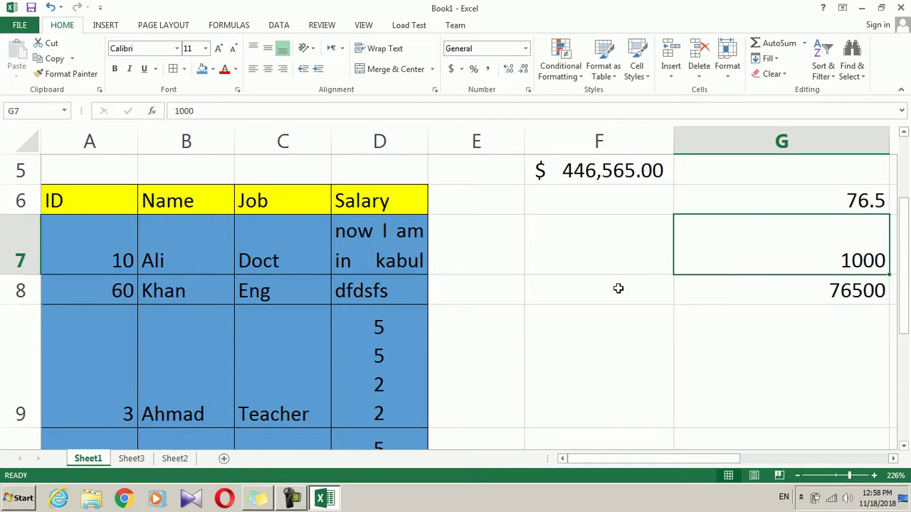
click(618, 288)
key(Up)
text(afg)
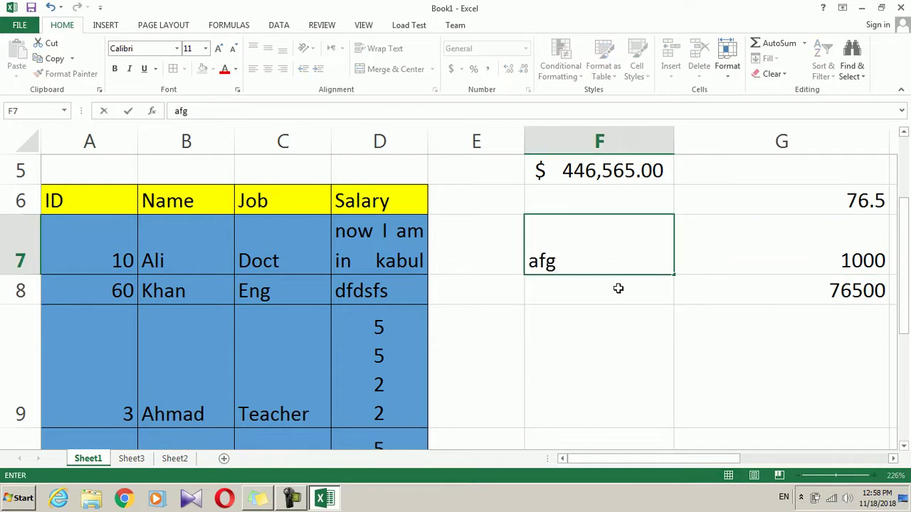
click(604, 315)
Step: Copy the afg cell from F7 and choose F8 as its destination
click(598, 278)
click(590, 250)
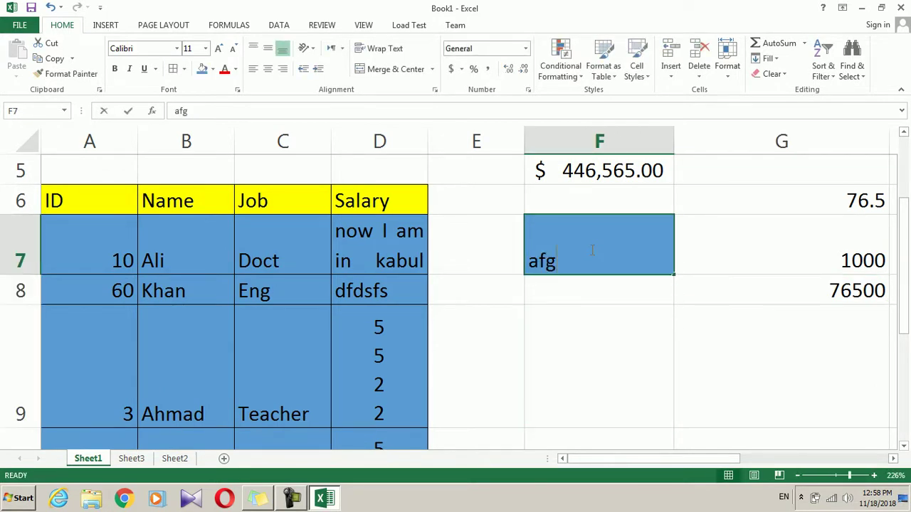
click(590, 292)
click(585, 263)
key(ctrl+c)
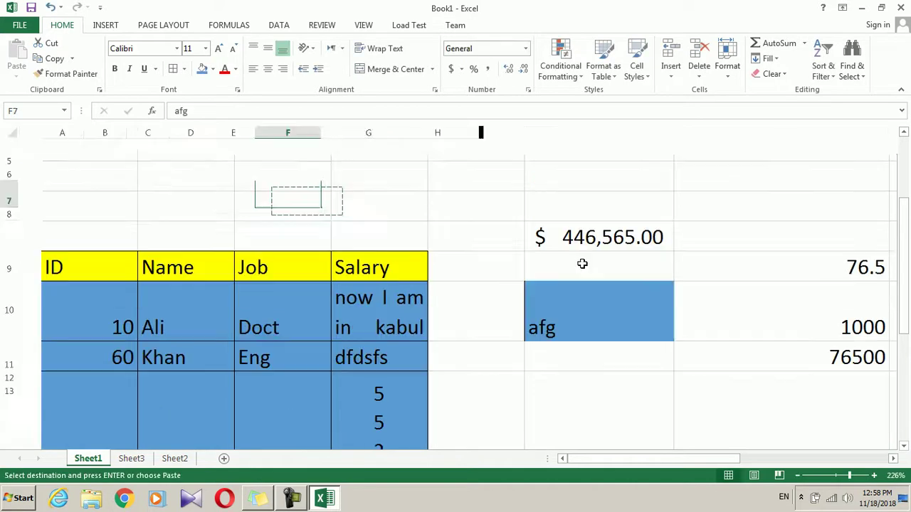
click(582, 299)
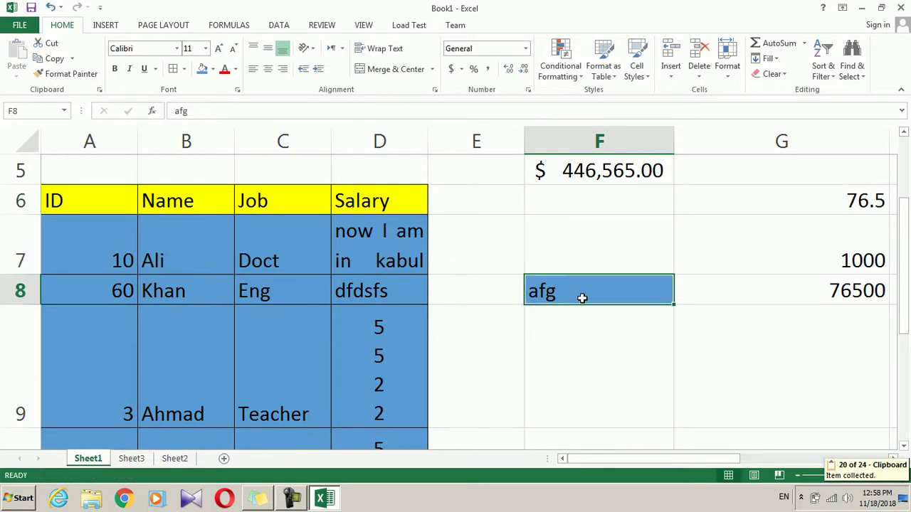
click(588, 233)
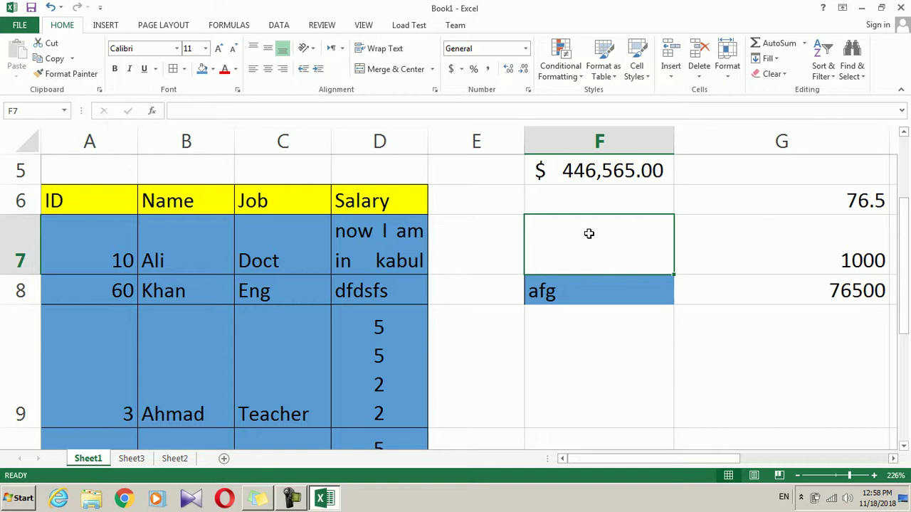
Step: Clear the 76.5, 1000 and 76500 values from G5:G8
click(760, 207)
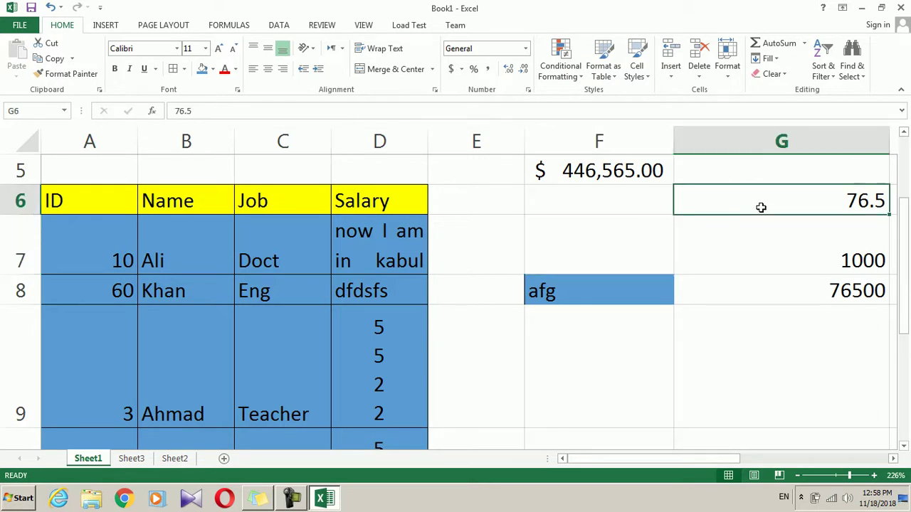
key(ctrl+c)
click(740, 286)
click(781, 260)
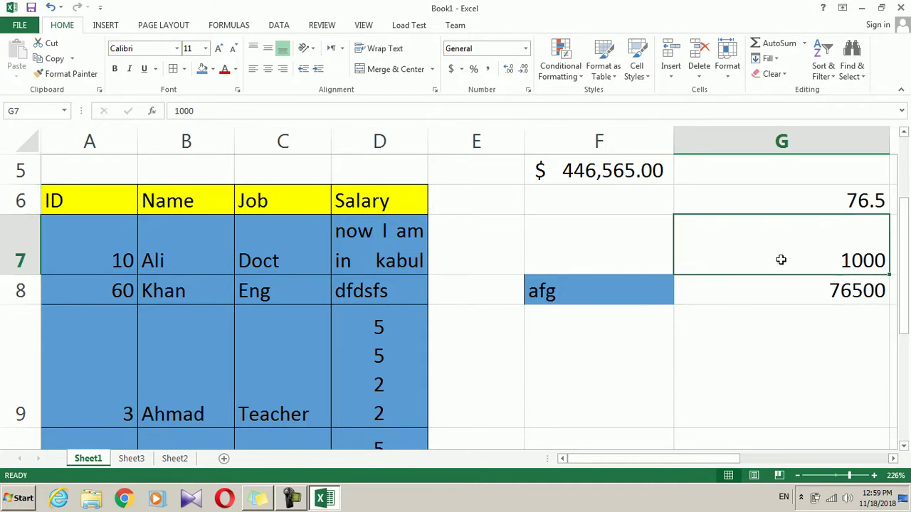
click(784, 298)
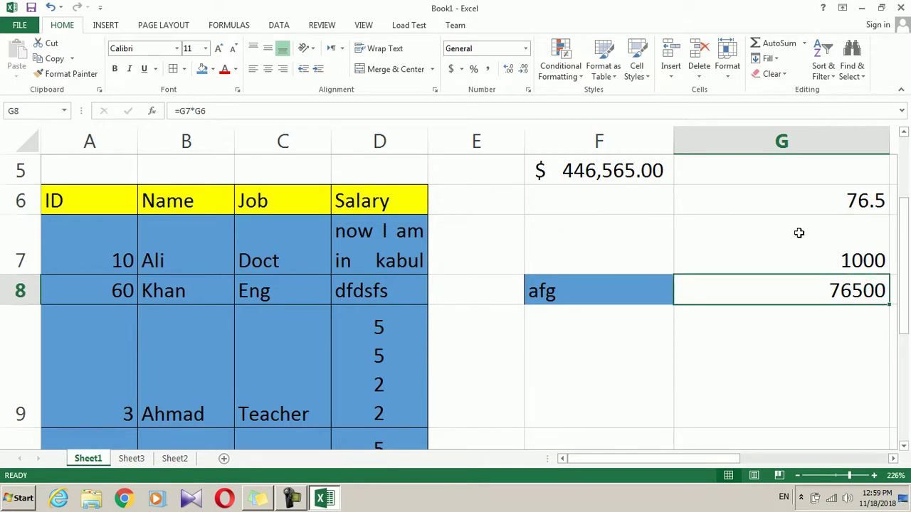
drag(762, 171, 777, 288)
key(Delete)
Step: Delete the afg text from the blue cell F8
click(545, 271)
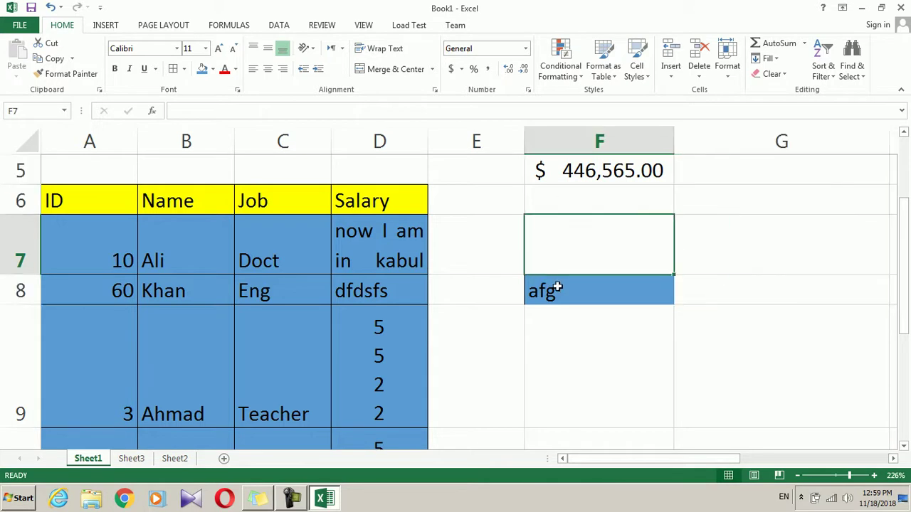
click(552, 295)
key(Delete)
click(754, 200)
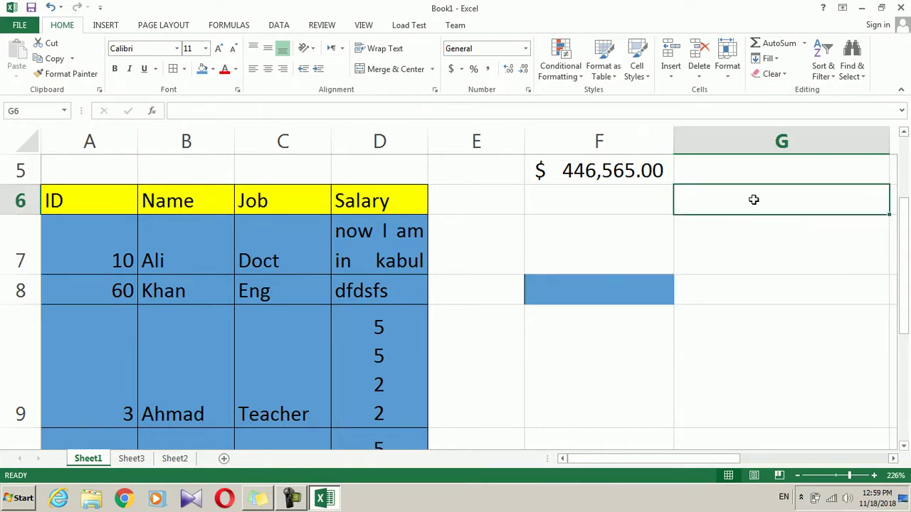
click(669, 272)
click(643, 297)
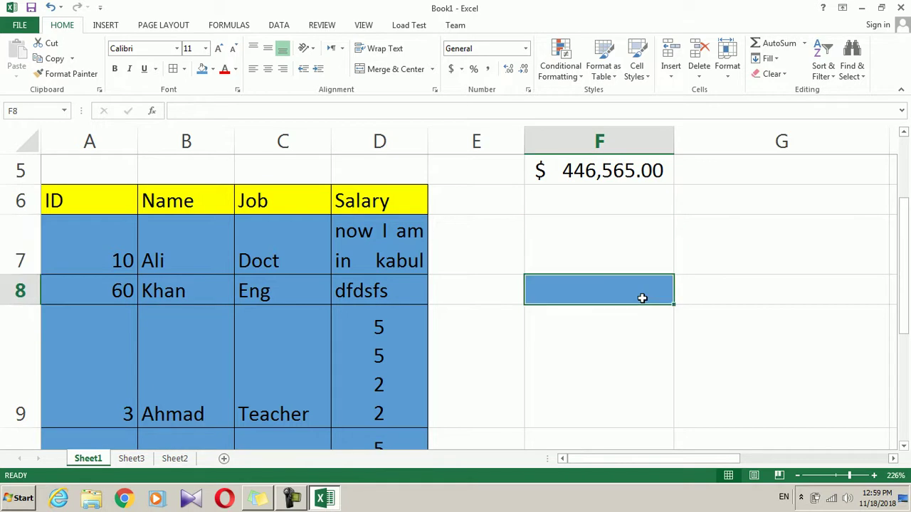
Step: Open More Number Formats for F5 and switch to the Custom category
click(527, 50)
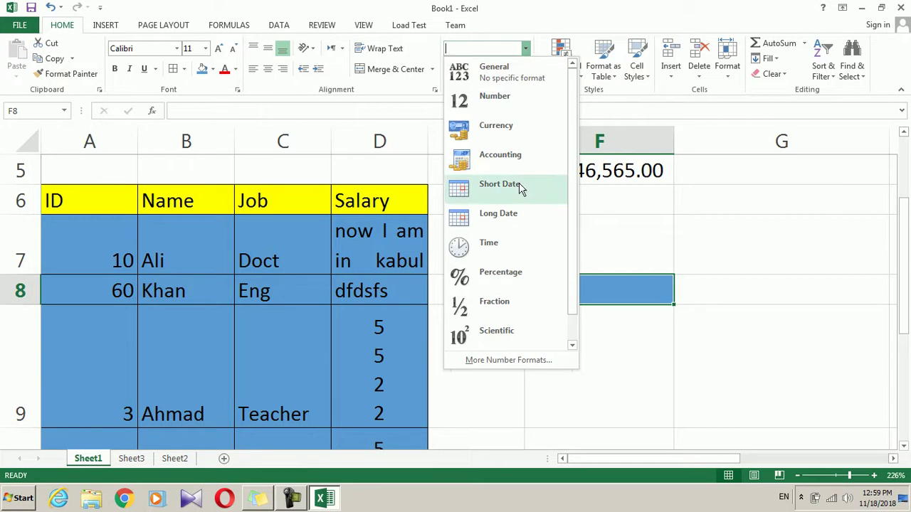
click(603, 190)
click(591, 173)
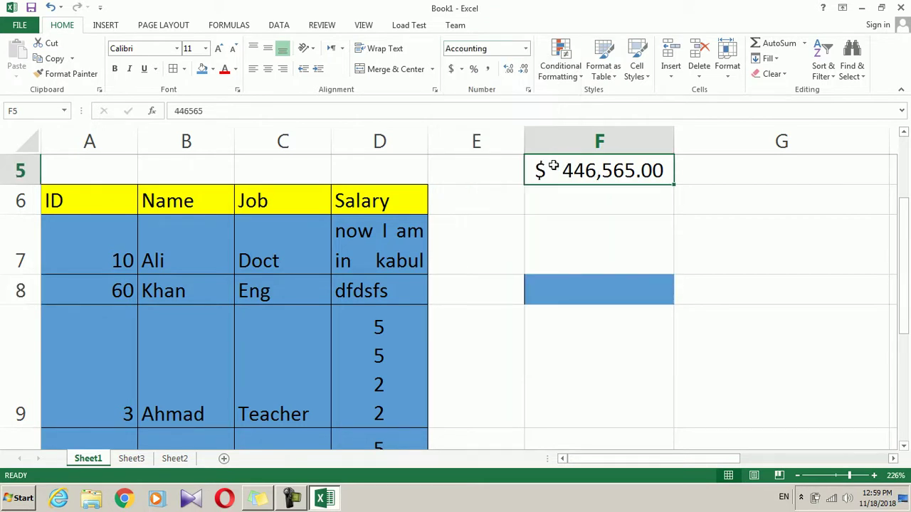
click(527, 48)
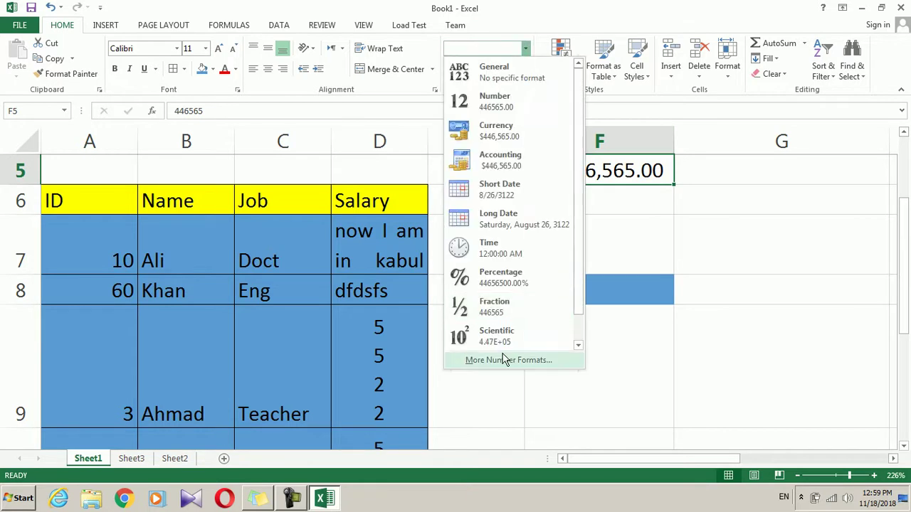
click(499, 360)
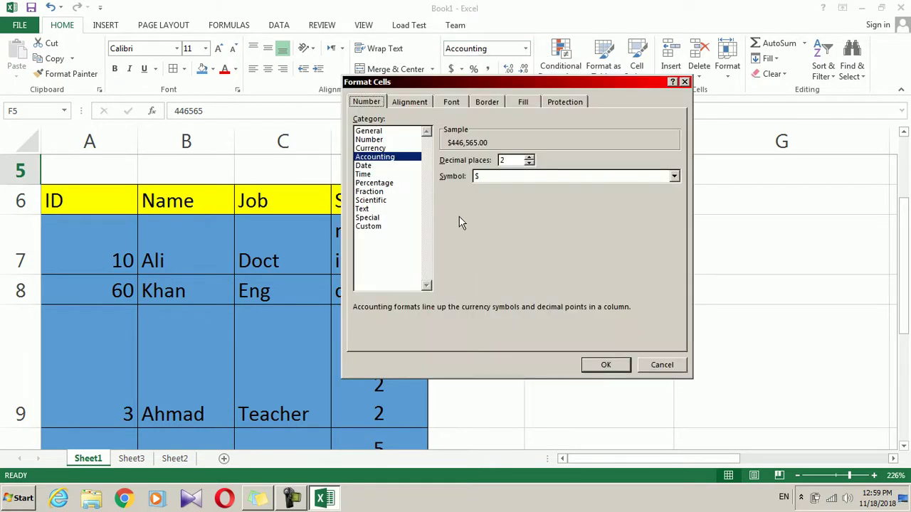
click(398, 148)
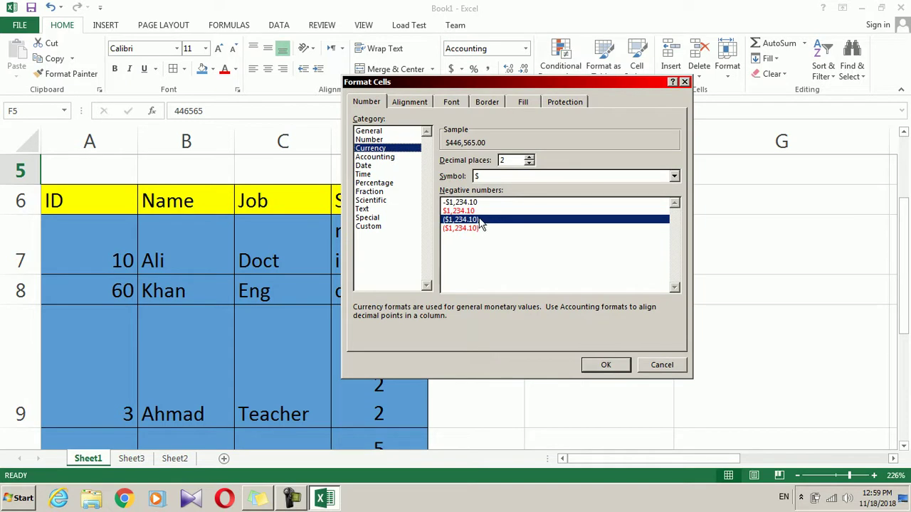
click(395, 227)
Step: Replace the dollar signs in the custom code with AF and apply it, showing AF446,565.00
click(446, 171)
key(BackSpace)
text(AF#,##0.00_);($#,##0.00))
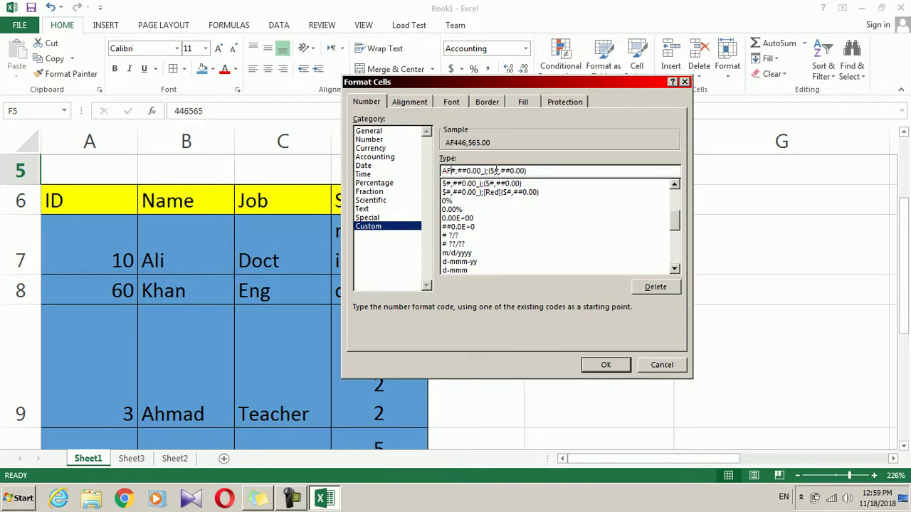
click(495, 170)
key(BackSpace)
text(AF)
click(606, 365)
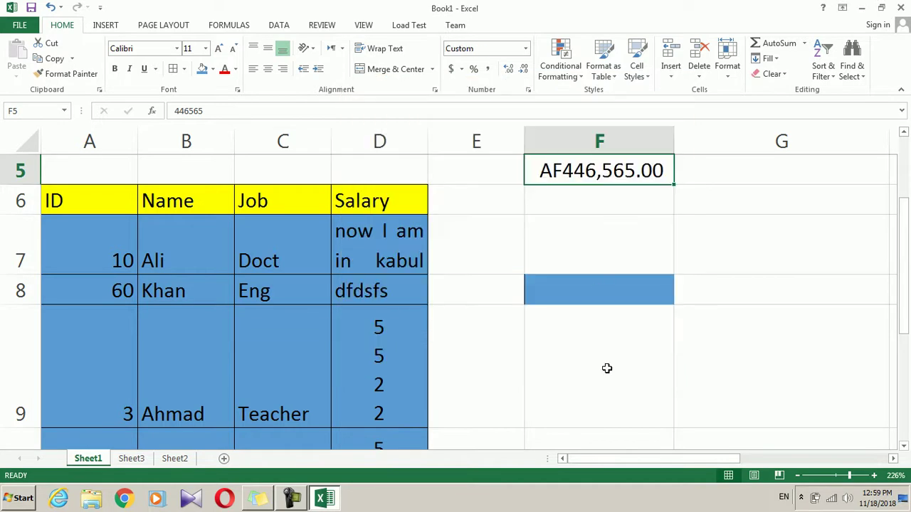
double_click(580, 171)
click(571, 226)
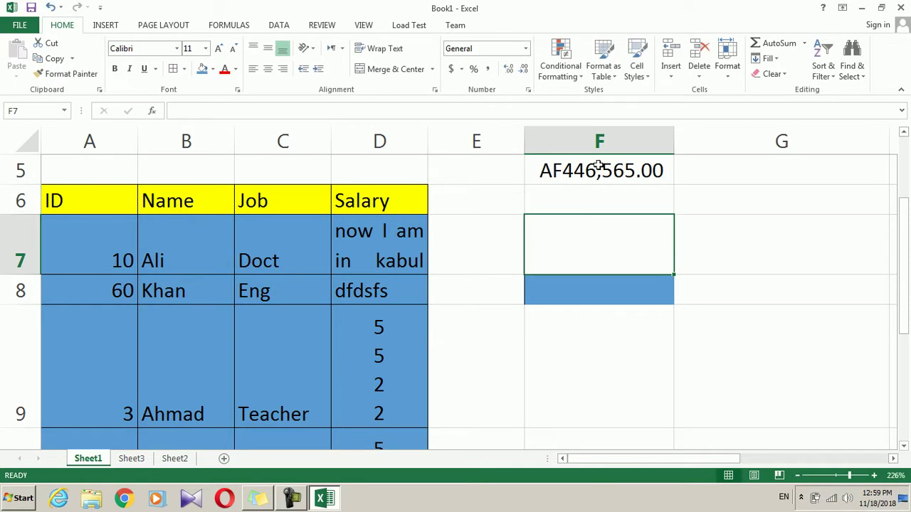
click(599, 166)
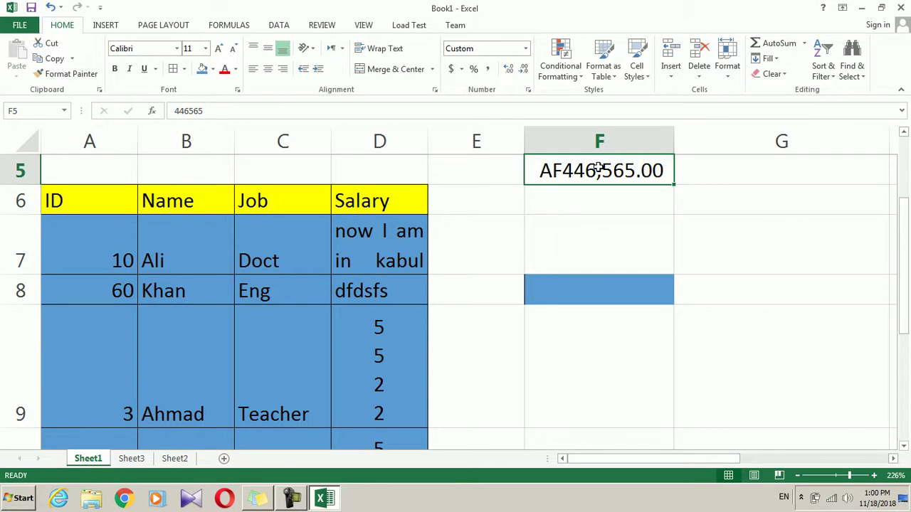
Step: Scroll to the lower table and select salaries 55500, 522, 4788, 455 and 2200 in I13:I17
click(526, 49)
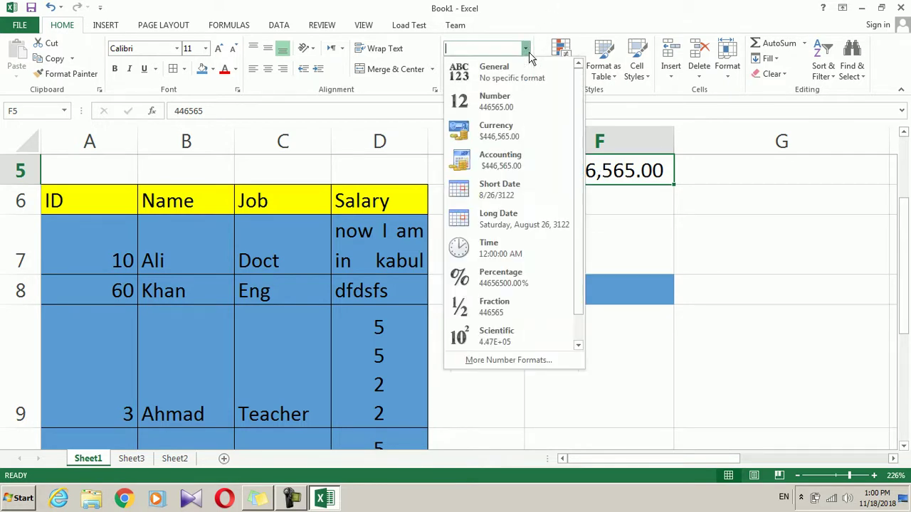
click(517, 145)
click(378, 324)
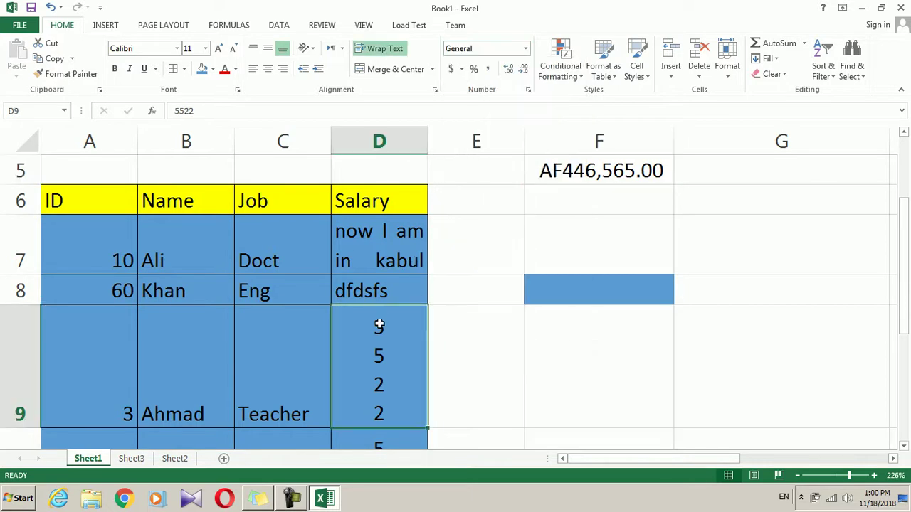
mouse_move(905, 287)
mouse_down()
mouse_move(908, 334)
mouse_move(894, 380)
mouse_up()
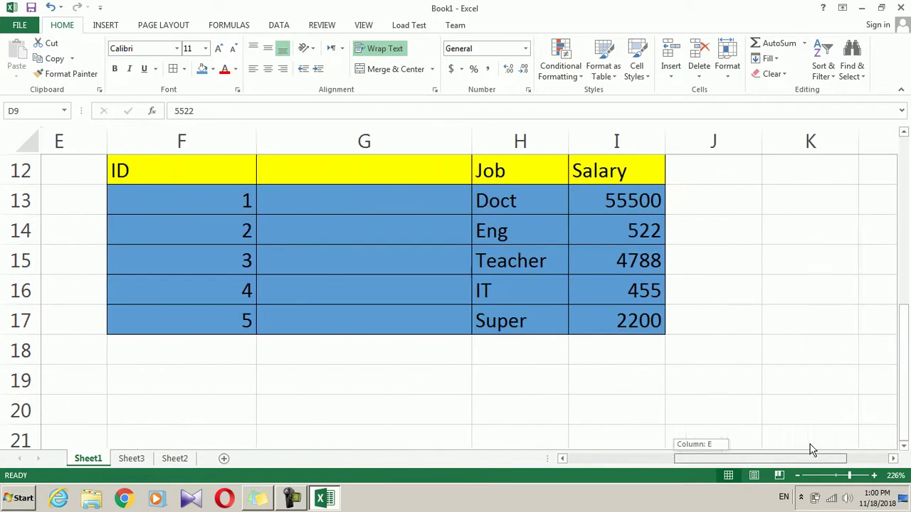
drag(703, 462, 809, 455)
drag(652, 188, 653, 300)
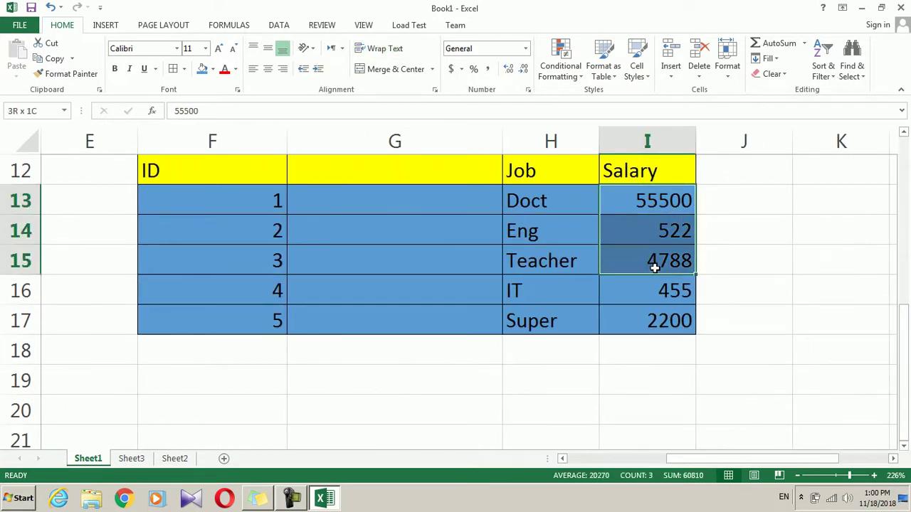
drag(647, 201, 645, 309)
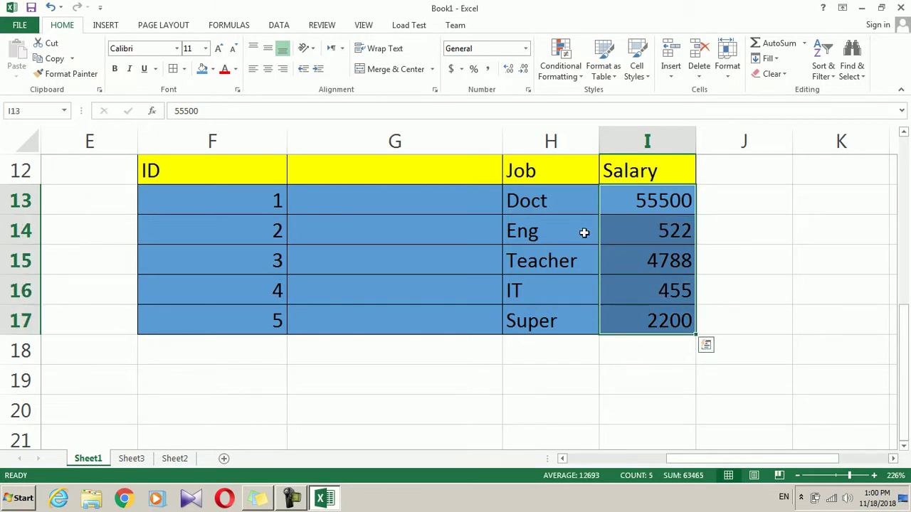
Step: Format I13:I17 as Currency, then as Accounting, so they read $55,500.00 through $ 2,200.00
click(525, 48)
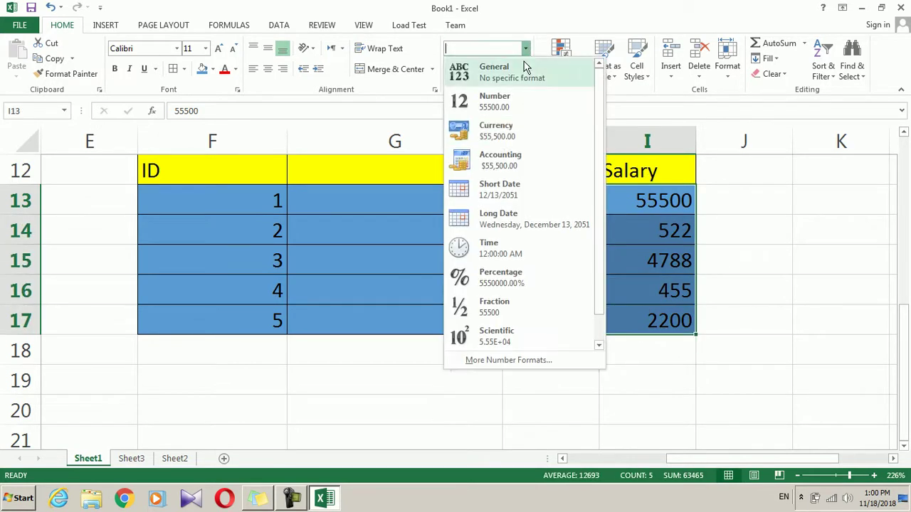
click(508, 135)
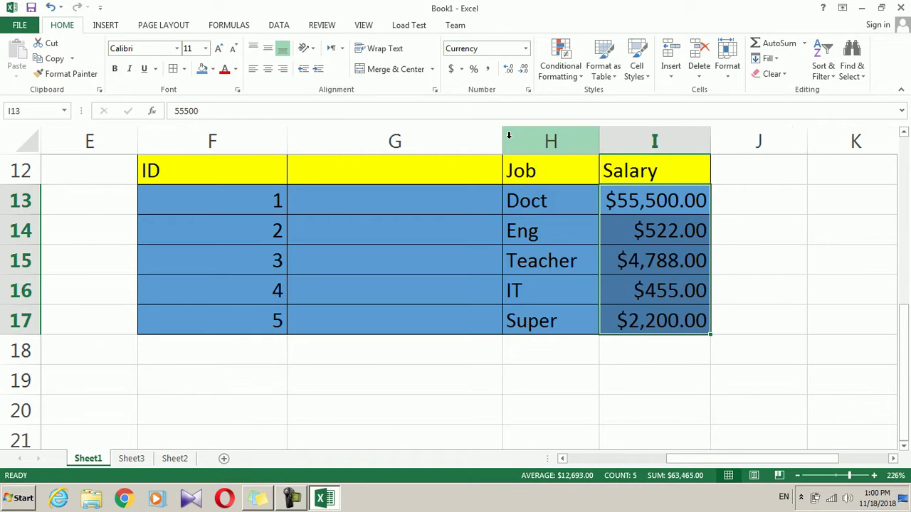
click(526, 50)
click(497, 168)
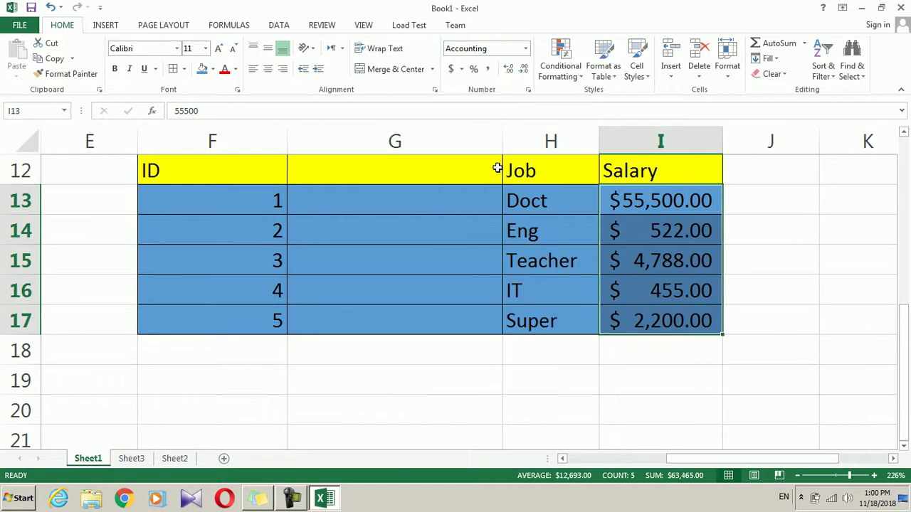
click(526, 49)
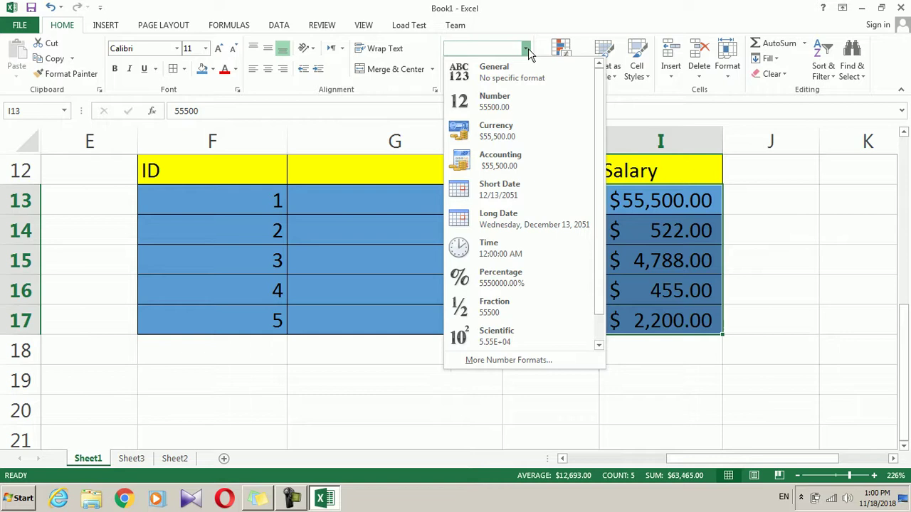
Step: Apply Accounting format with the Persian currency symbol to the salaries in I13:I17
click(507, 360)
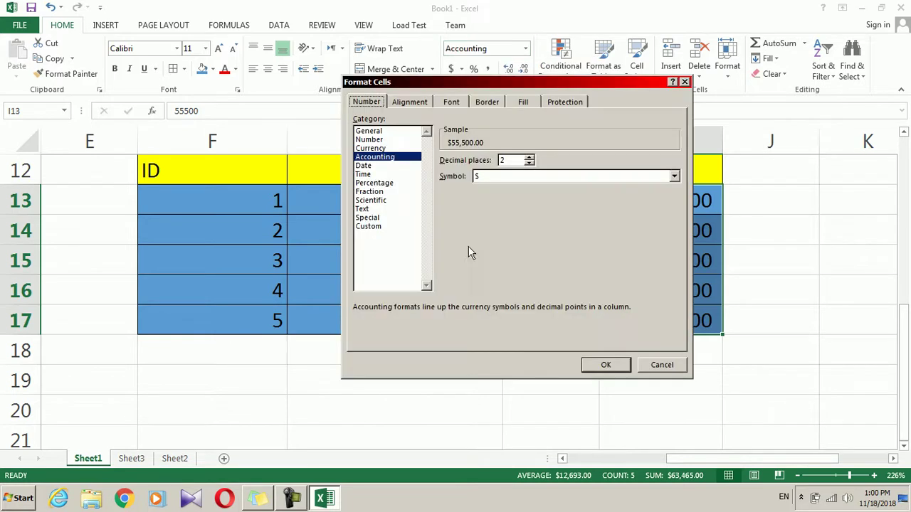
click(493, 180)
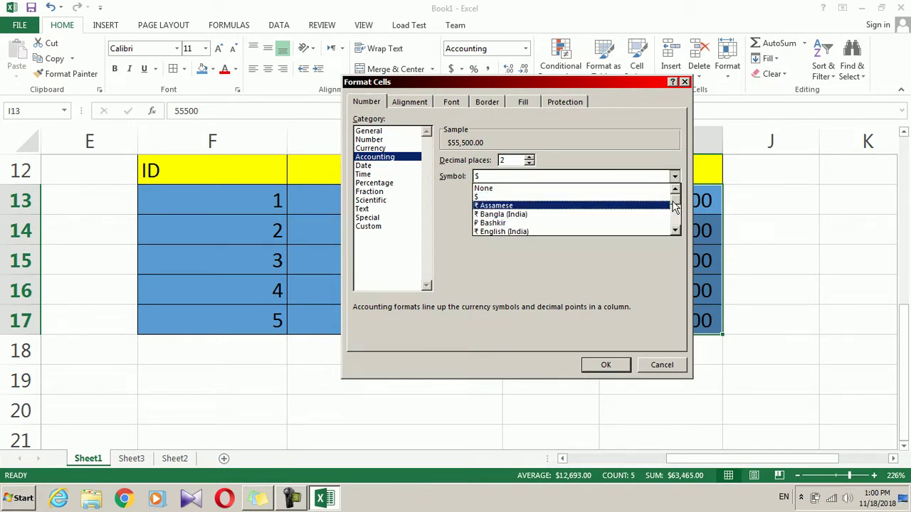
drag(677, 207, 676, 215)
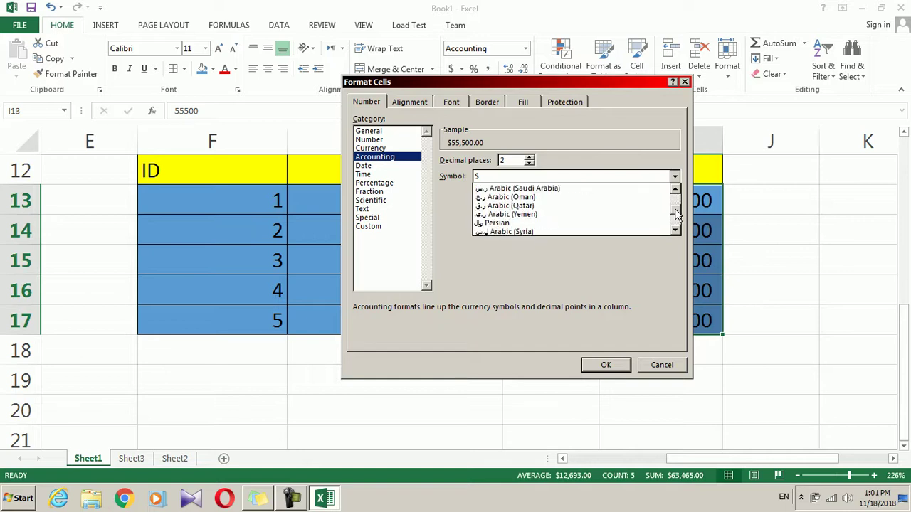
drag(676, 214, 461, 161)
click(502, 206)
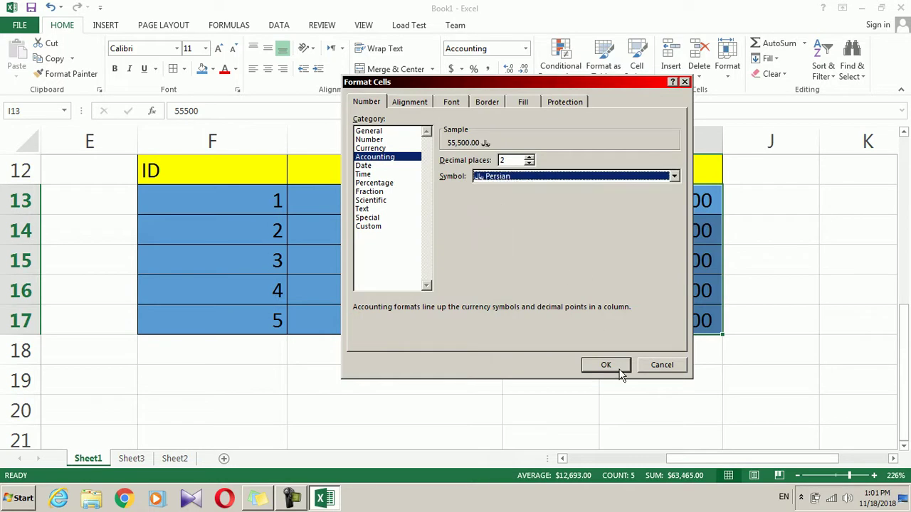
click(617, 370)
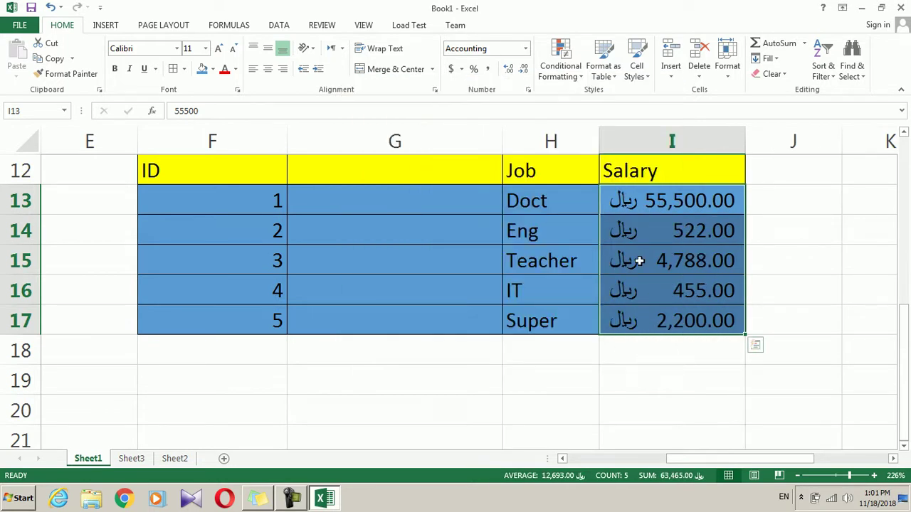
Step: Enter the heading 'Date' in G12 and select the date cells G13:G17
click(525, 48)
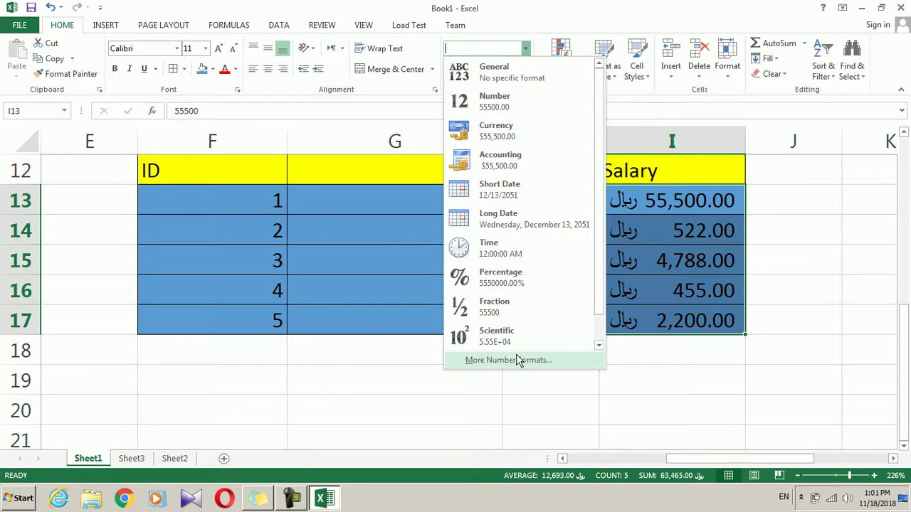
click(539, 360)
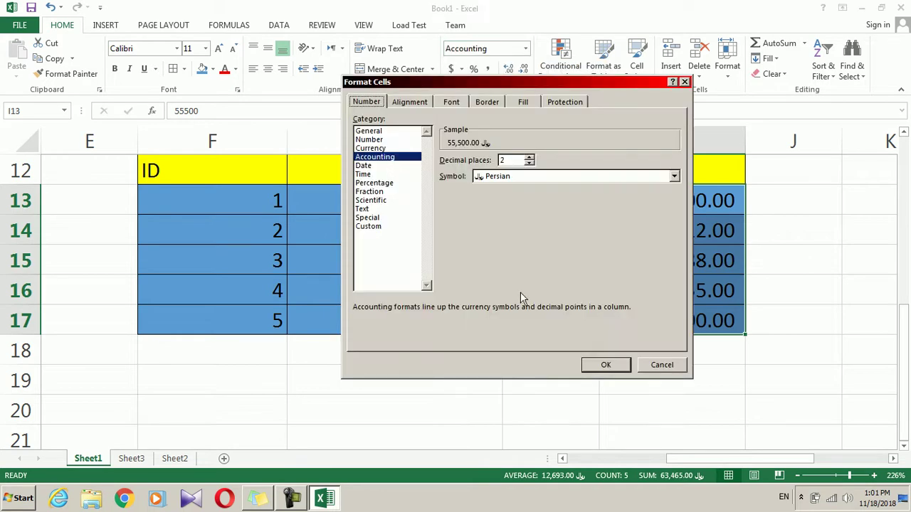
click(662, 364)
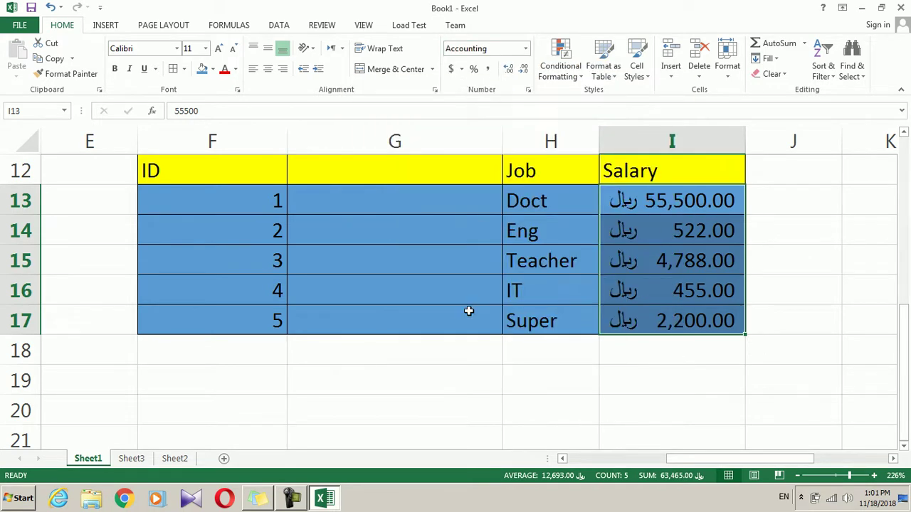
click(397, 146)
click(397, 175)
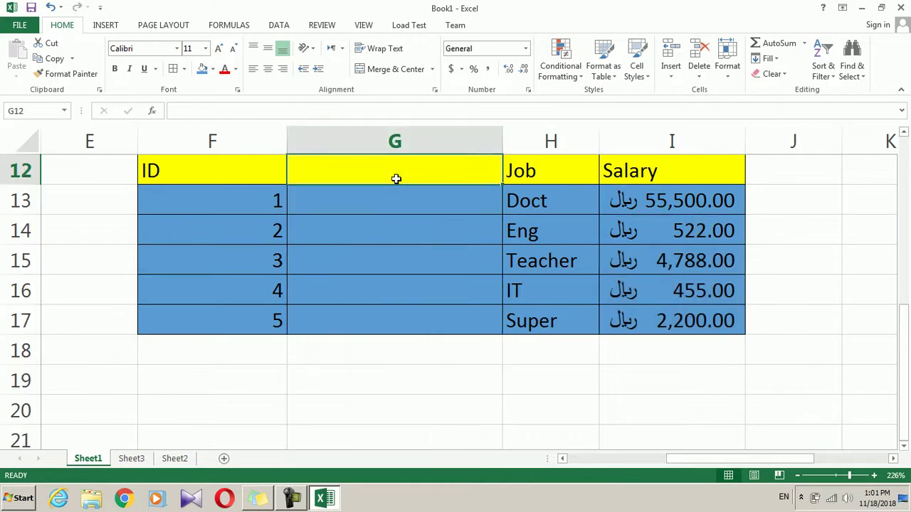
text(Date)
click(377, 225)
drag(388, 190, 392, 311)
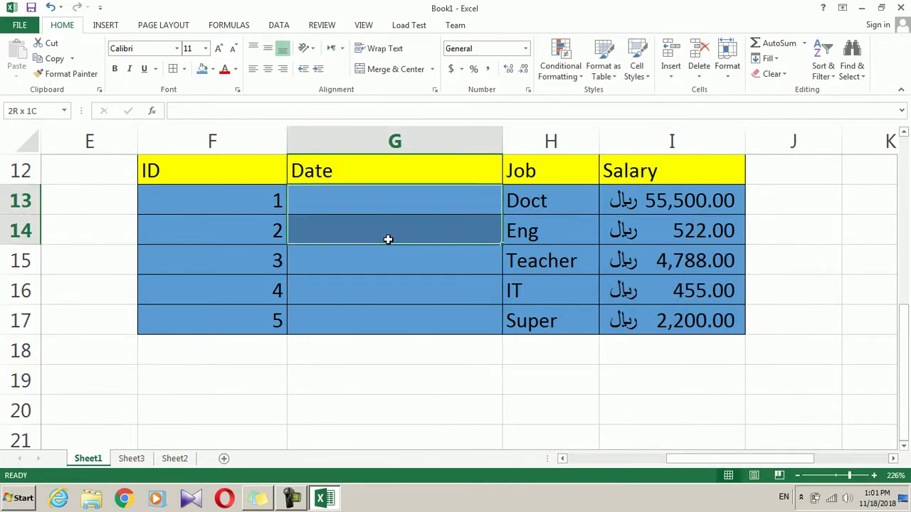
Step: Give G13:G17 the Short Date format and enter 11/18/2018 in G13
click(525, 48)
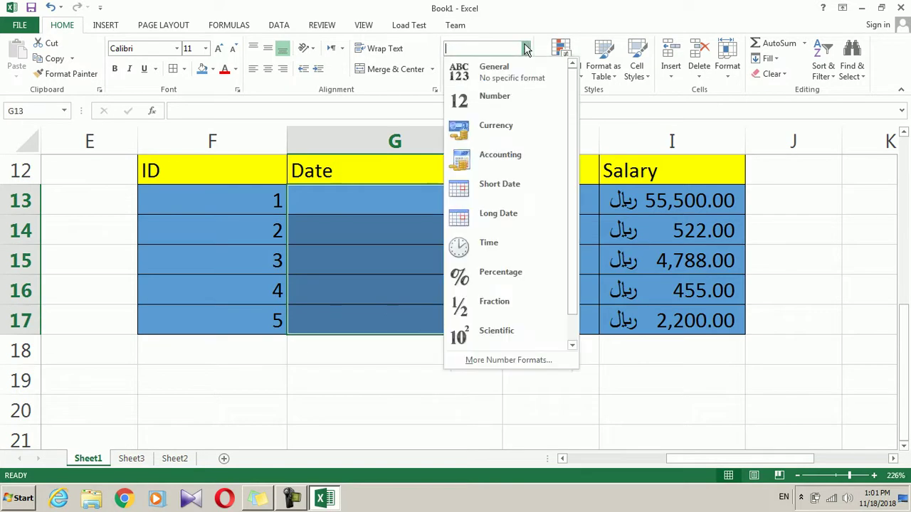
click(498, 185)
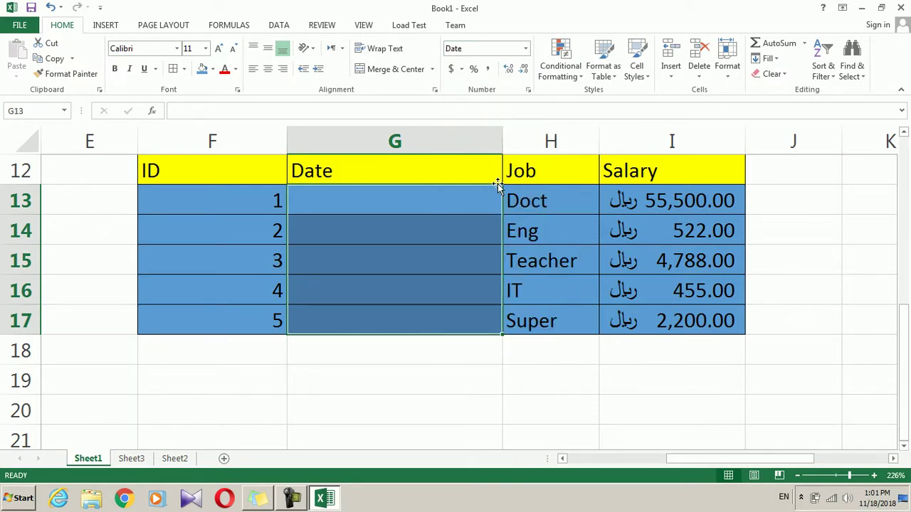
click(452, 211)
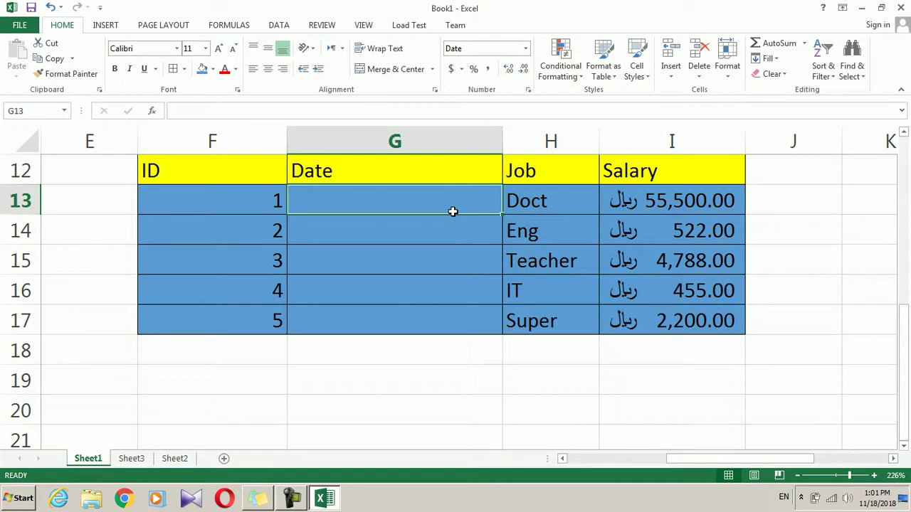
text(11/18/20)
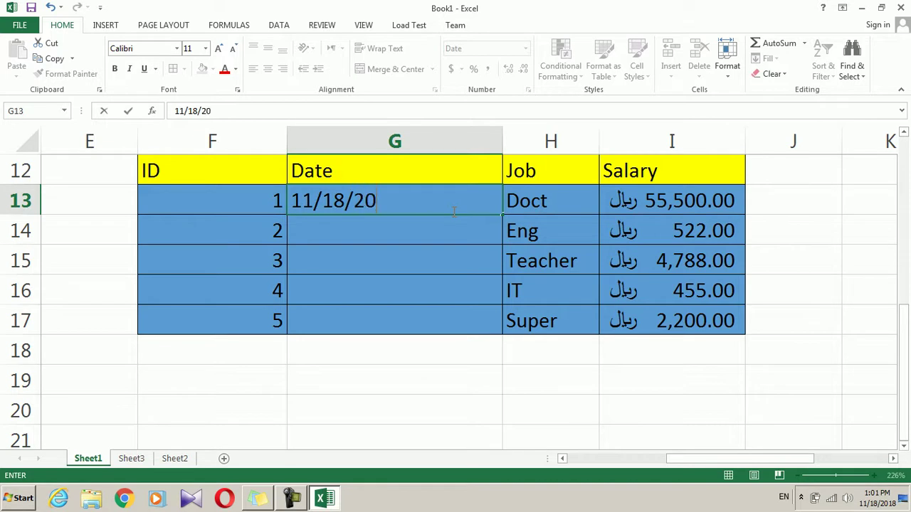
text(18)
key(Return)
Step: Switch G13 to Long Date and autofit column G to fit it
click(451, 207)
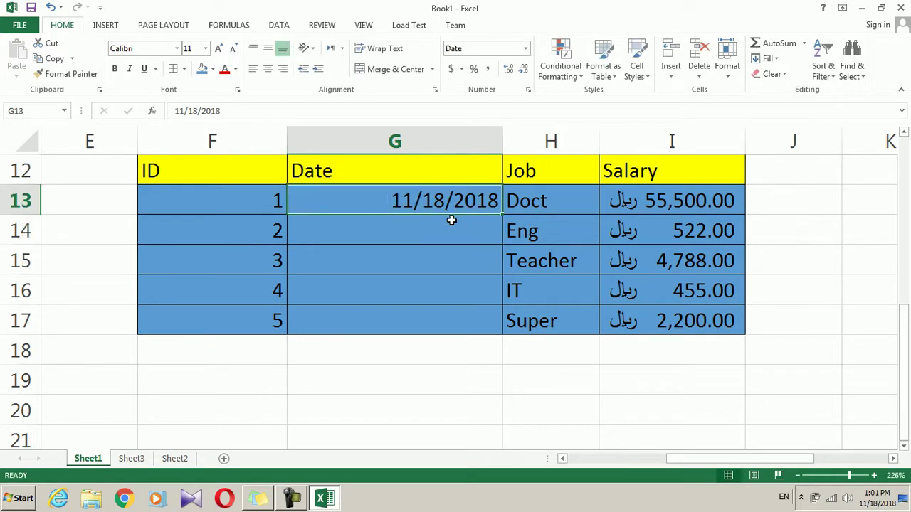
click(525, 48)
click(503, 223)
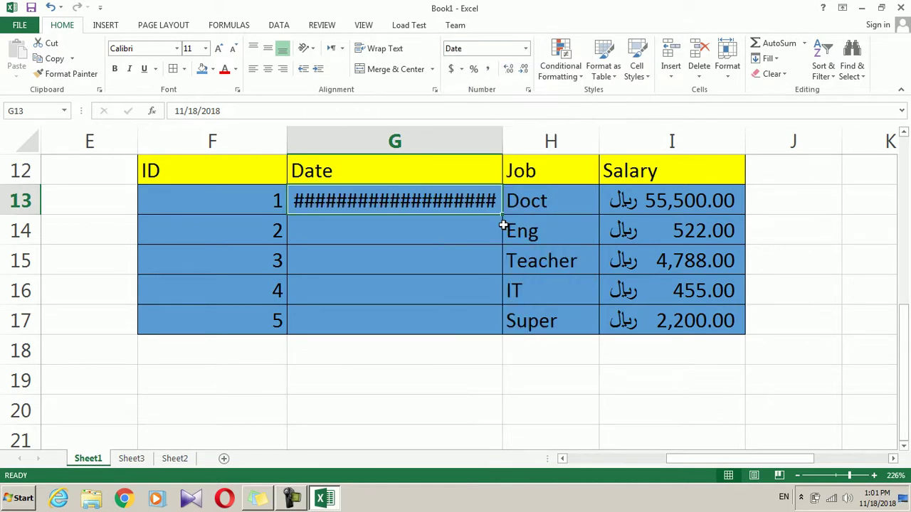
double_click(503, 134)
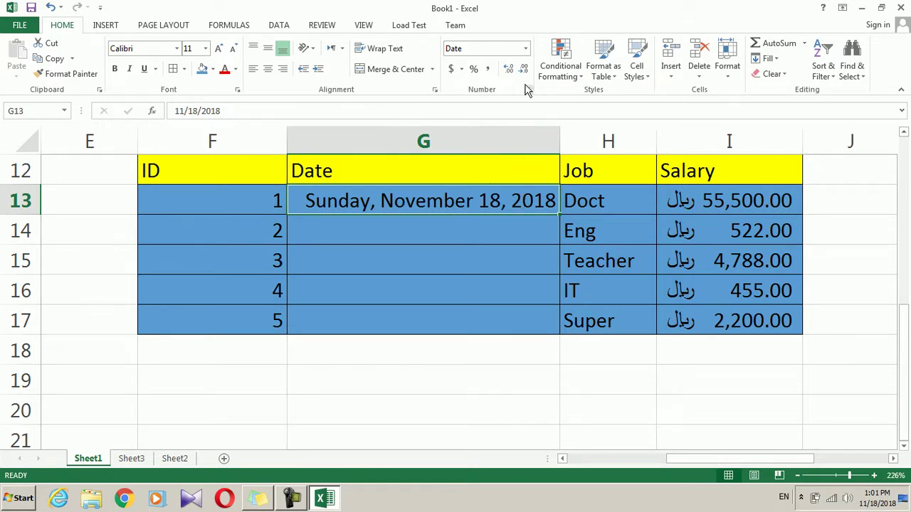
Step: Format G13 with the 03/14/12 date type so it shows 11/18/18
click(525, 49)
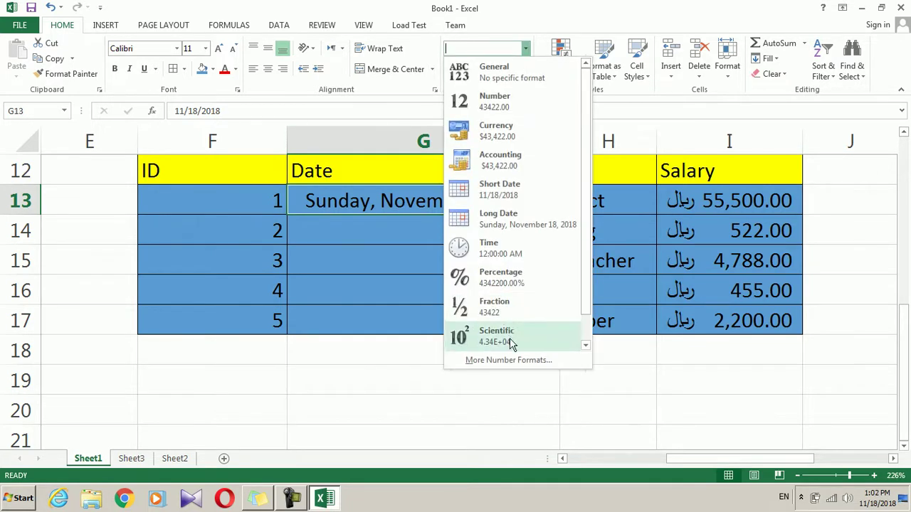
click(513, 363)
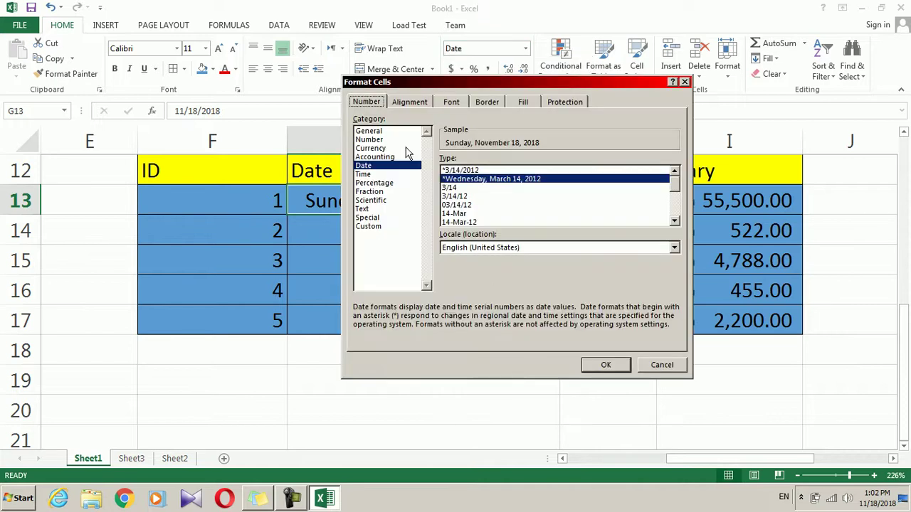
click(459, 188)
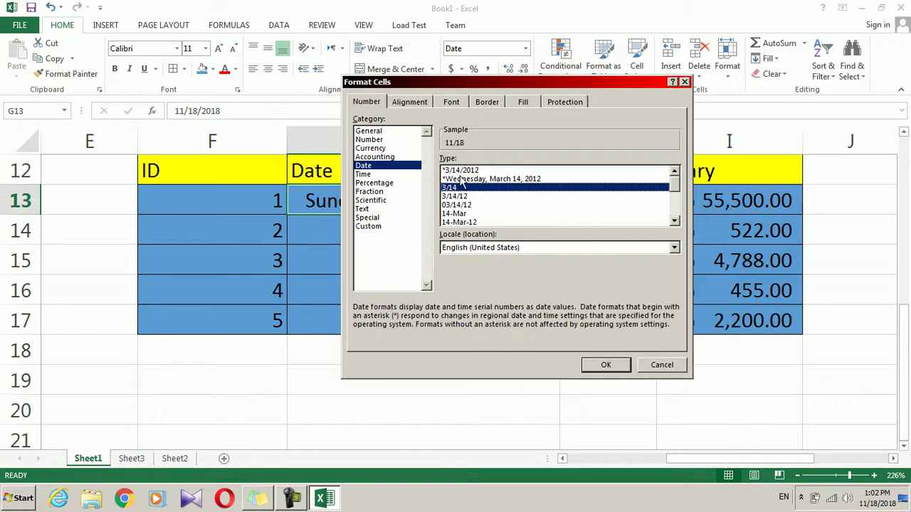
click(466, 206)
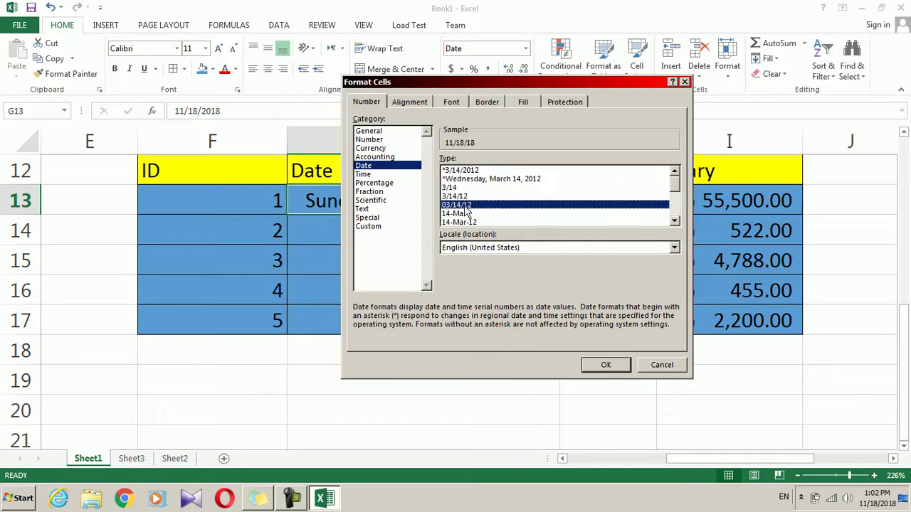
click(603, 365)
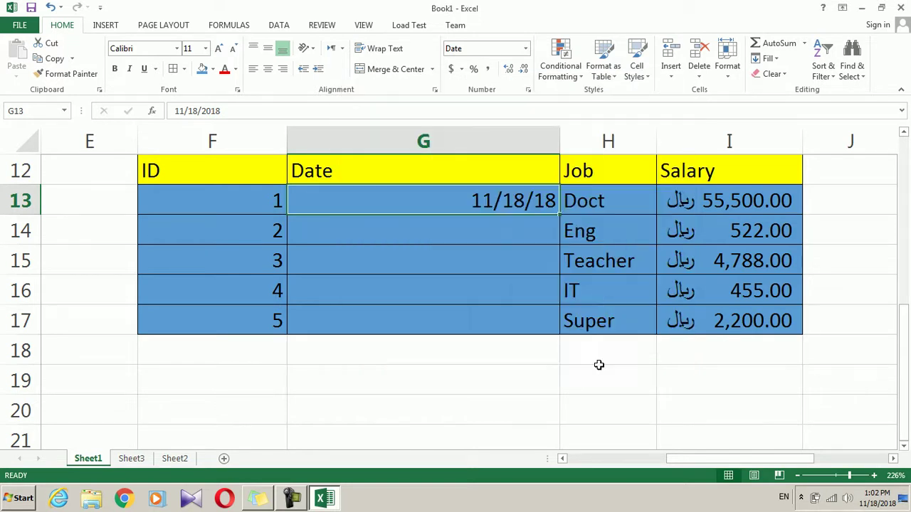
Step: Change G13 to the M-12 date type, displaying N-18
click(525, 48)
click(504, 360)
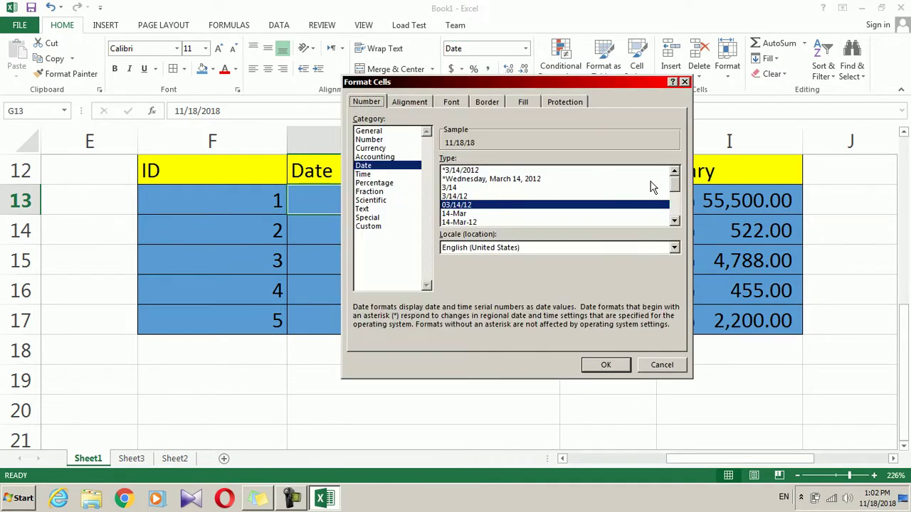
drag(675, 191, 674, 208)
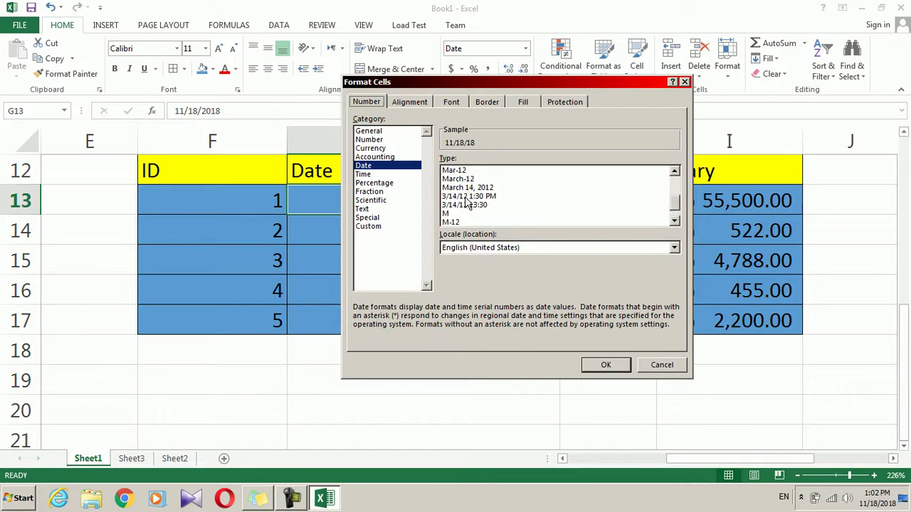
click(468, 196)
click(456, 222)
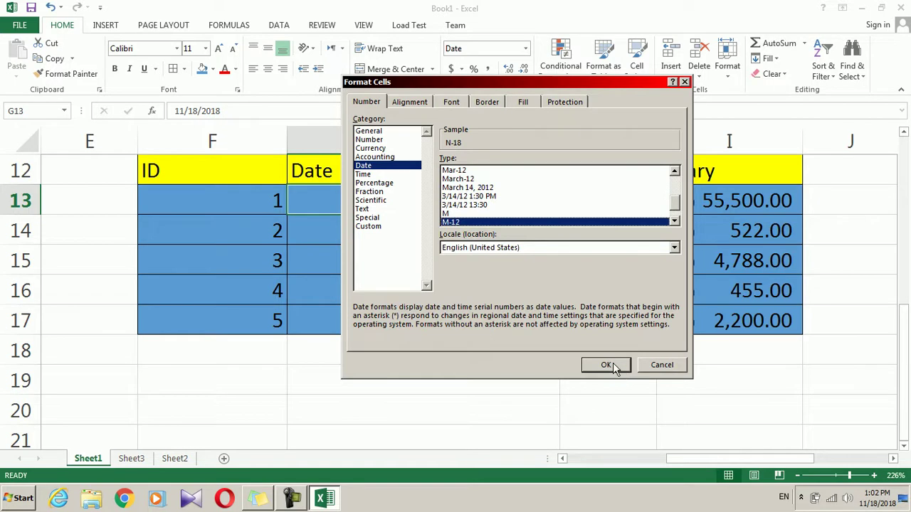
click(612, 365)
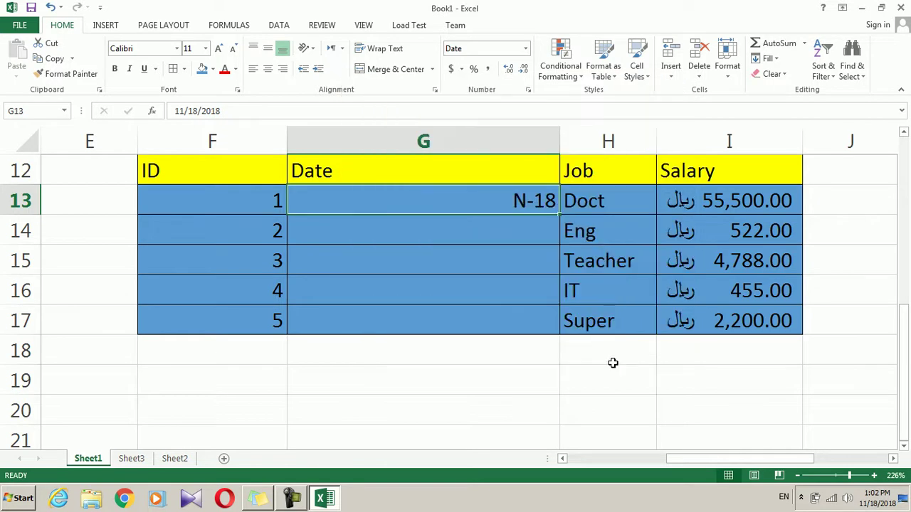
Step: Pick the long weekday Date type for G13 and show it as a Custom code
click(525, 48)
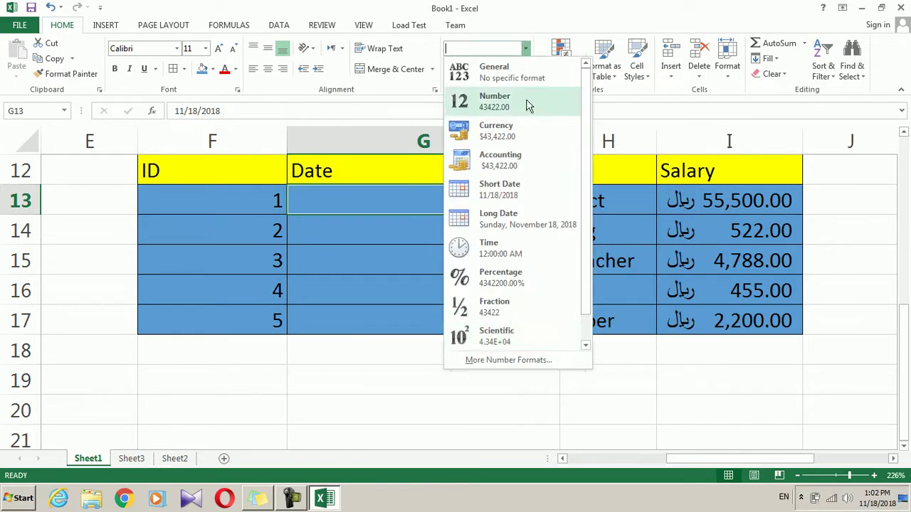
click(507, 360)
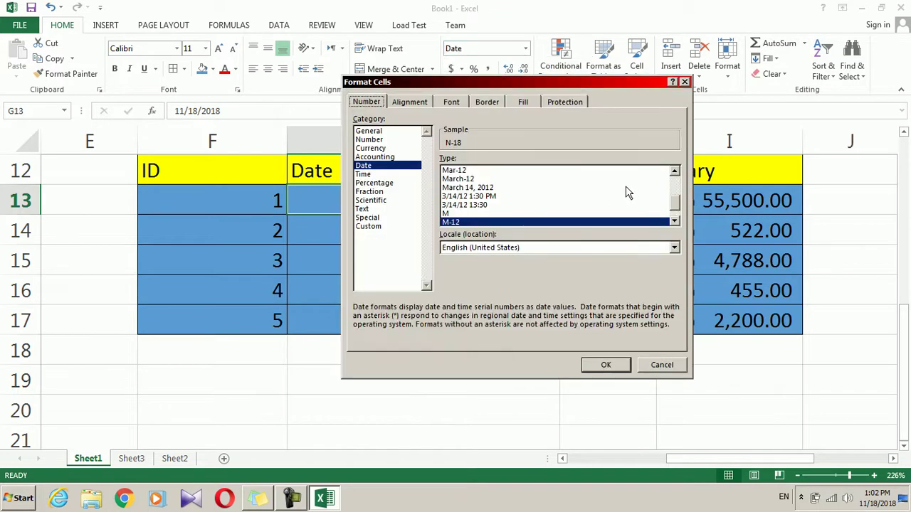
drag(676, 203, 676, 183)
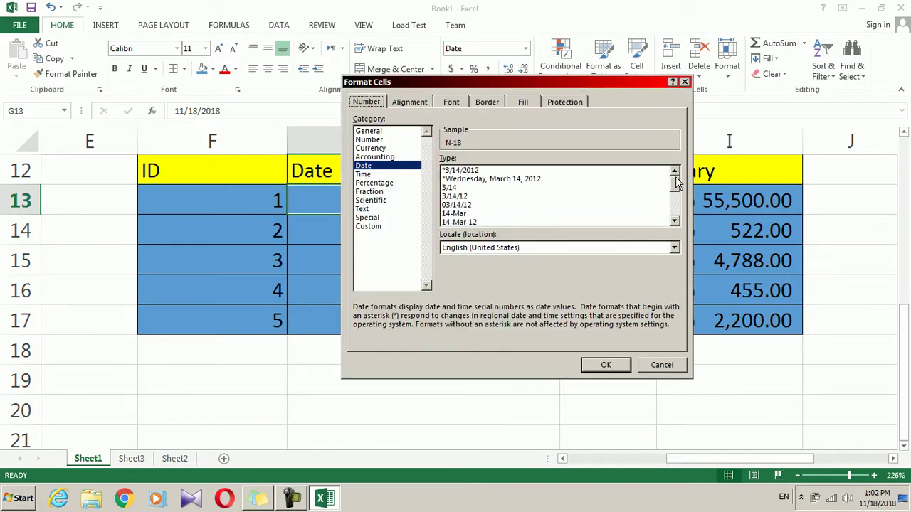
click(543, 183)
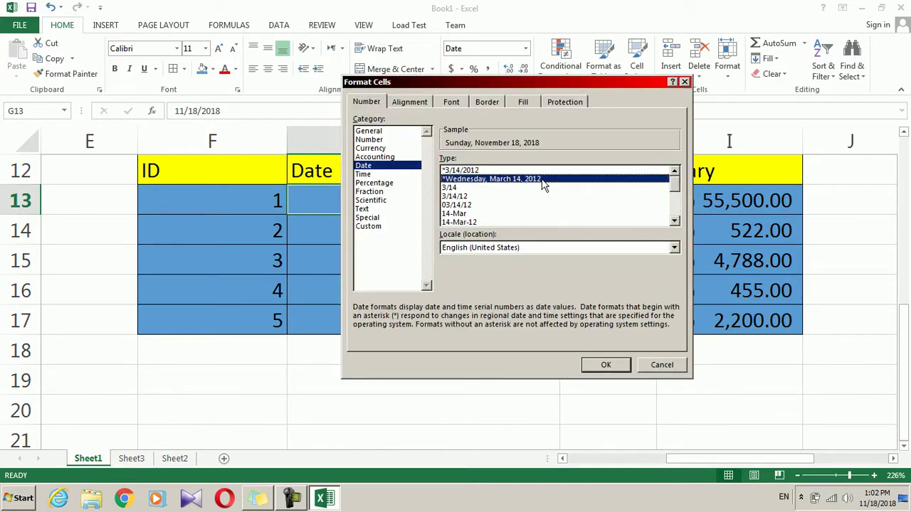
click(383, 227)
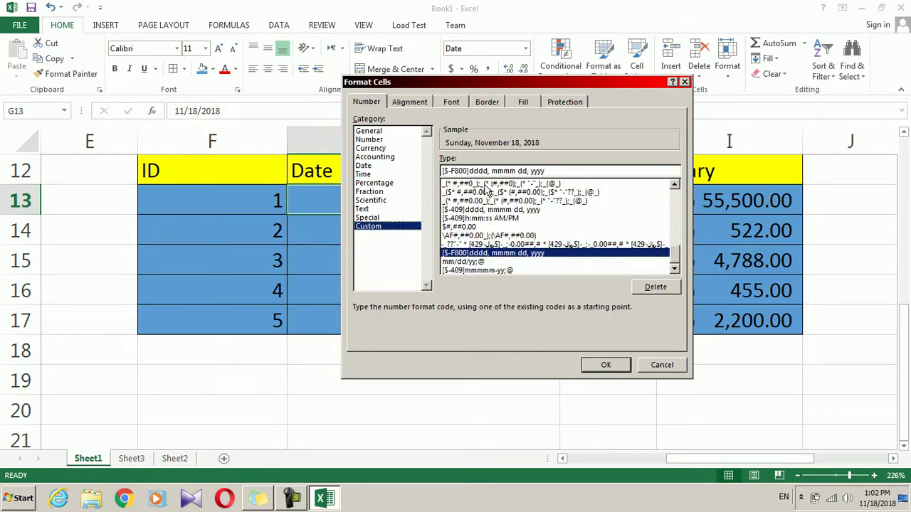
Step: Edit the dddd and mmmm parts of the custom date code and apply it
drag(489, 80, 440, 145)
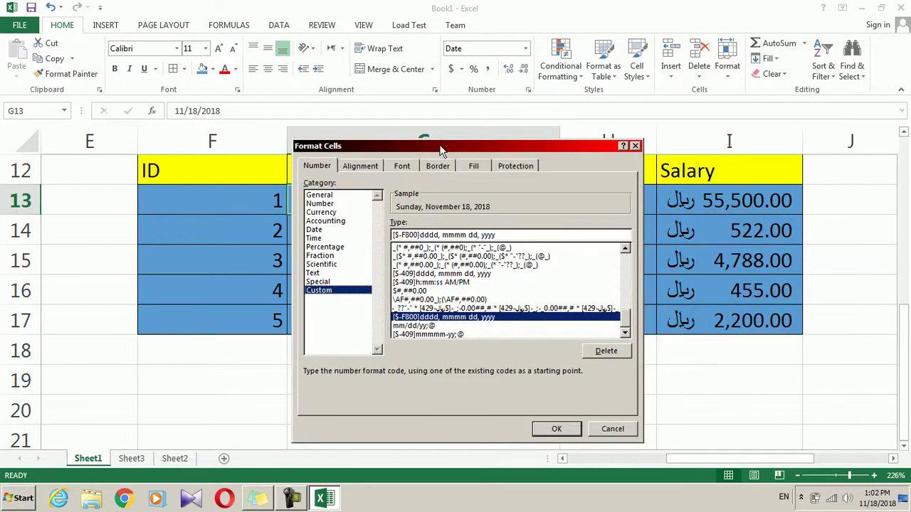
click(440, 235)
key(BackSpace)
key(BackSpace)
key(BackSpace)
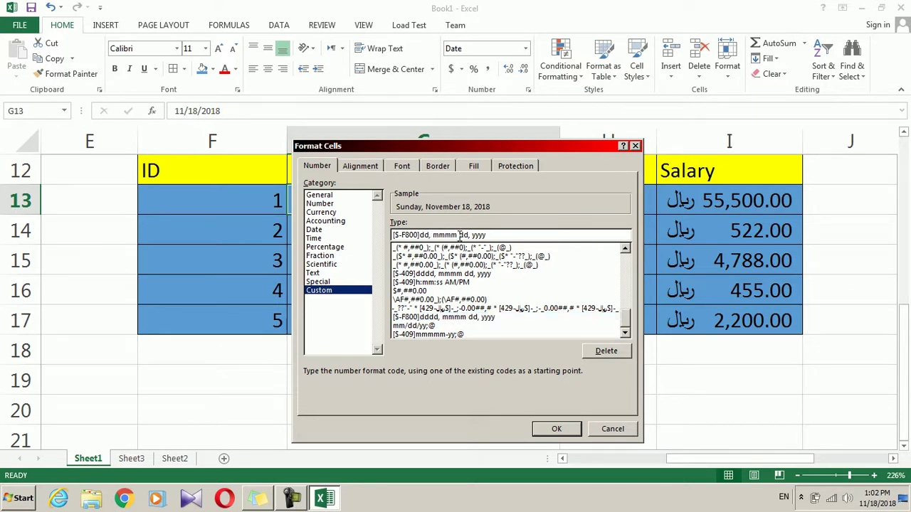
key(BackSpace)
key(BackSpace)
key(BackSpace)
text(m)
click(556, 429)
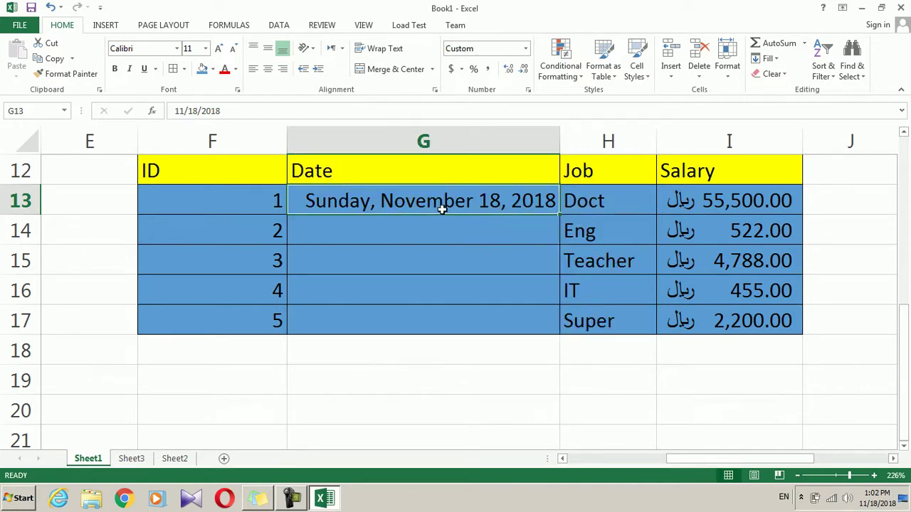
click(527, 54)
Step: Pick the long weekday date, trim its [$-F800] custom code, and apply it to G13
click(481, 365)
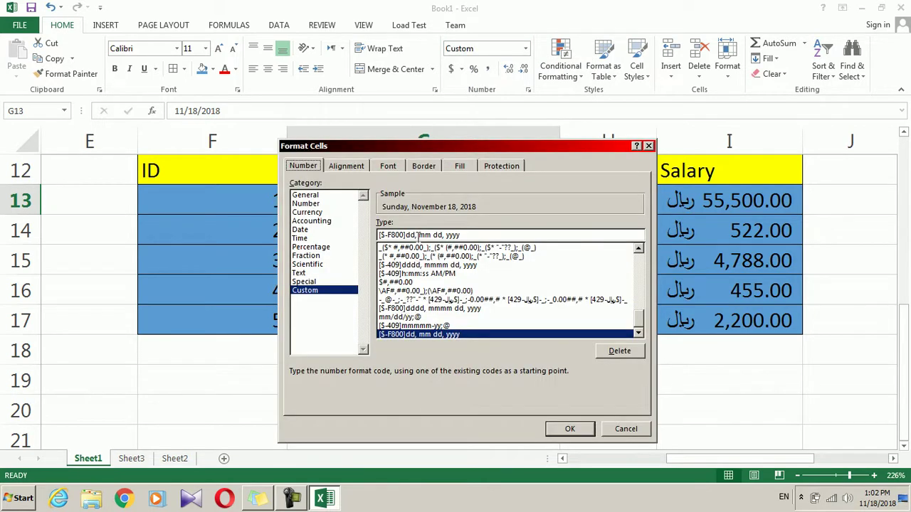
click(299, 238)
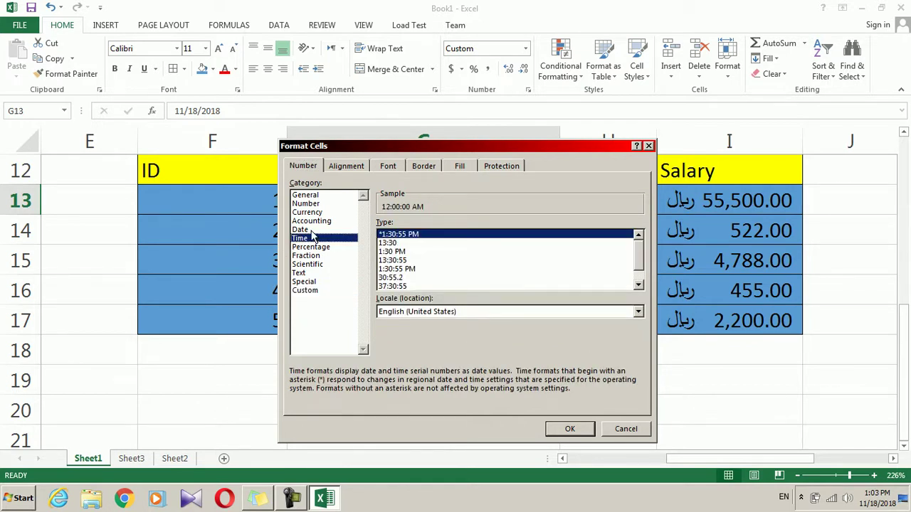
click(313, 230)
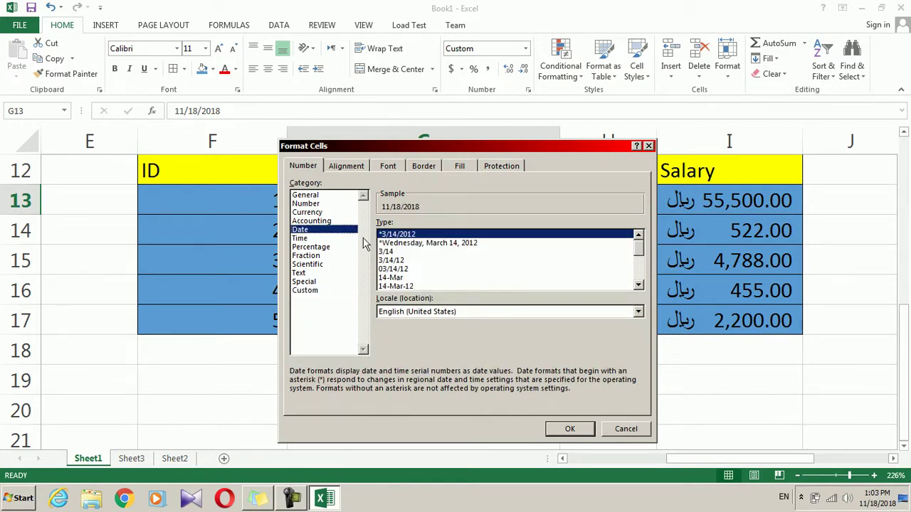
click(407, 244)
click(313, 291)
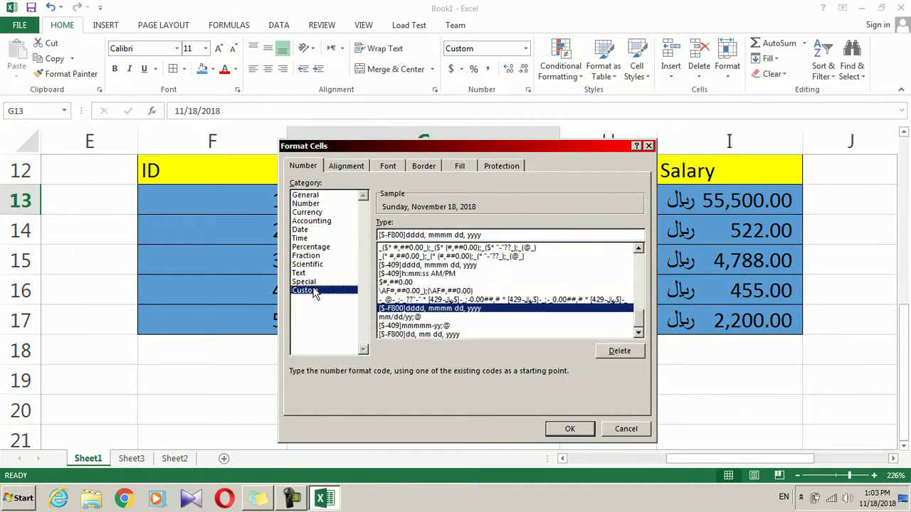
click(425, 235)
key(BackSpace)
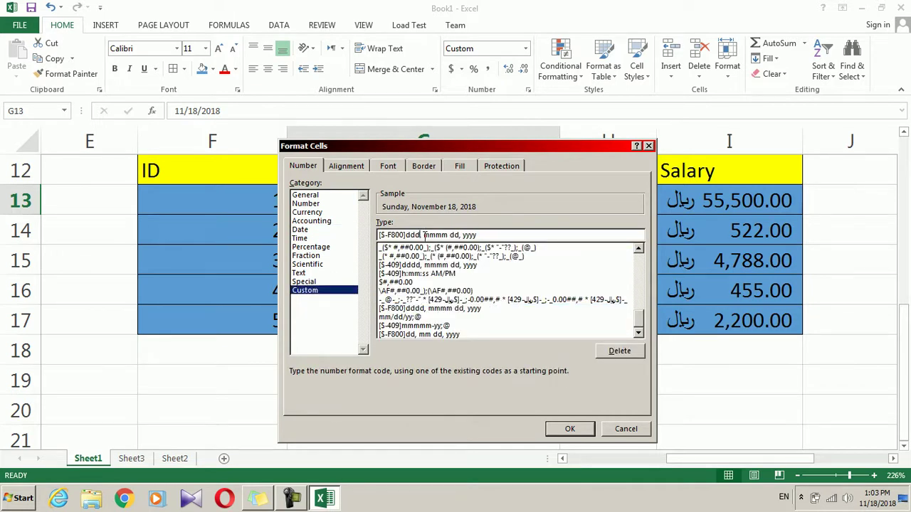
key(BackSpace)
key(BackSpace)
key(BackSpace)
key(BackSpace)
key(BackSpace)
key(BackSpace)
click(569, 428)
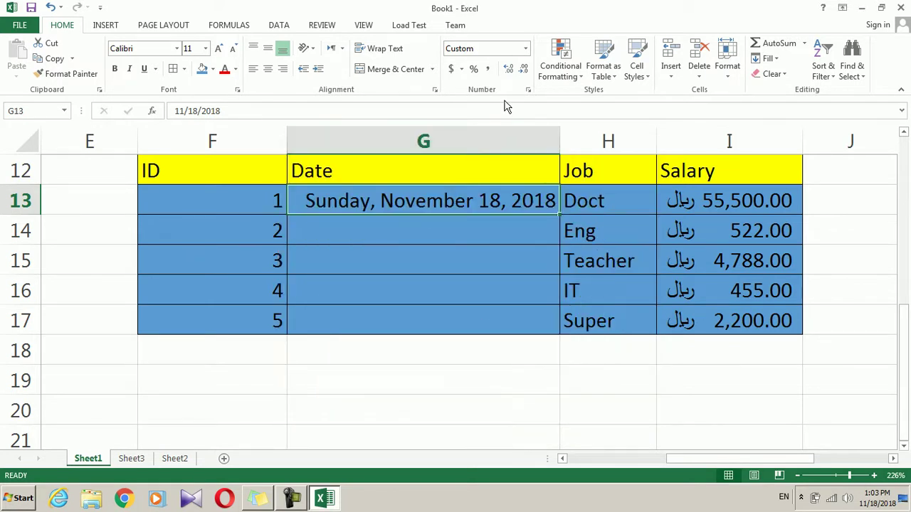
Step: Apply the short 3/14/2012 Date style to G13
click(526, 48)
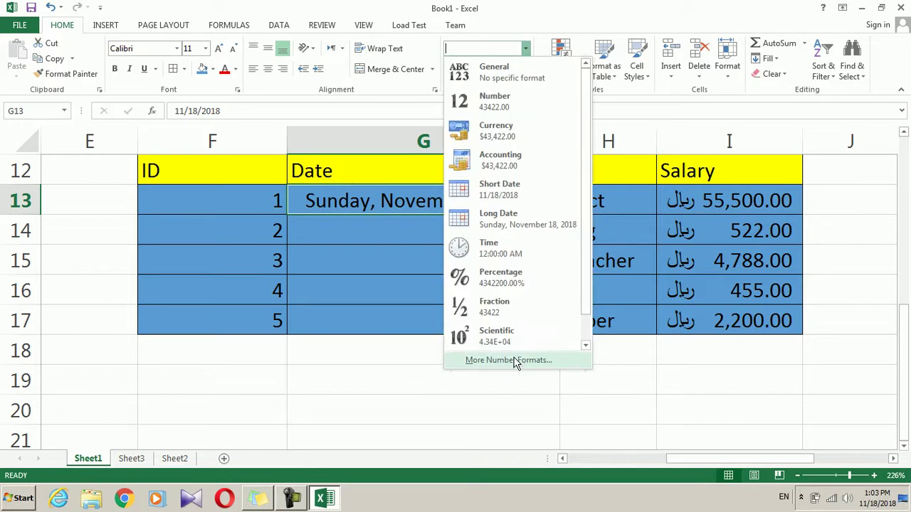
click(515, 359)
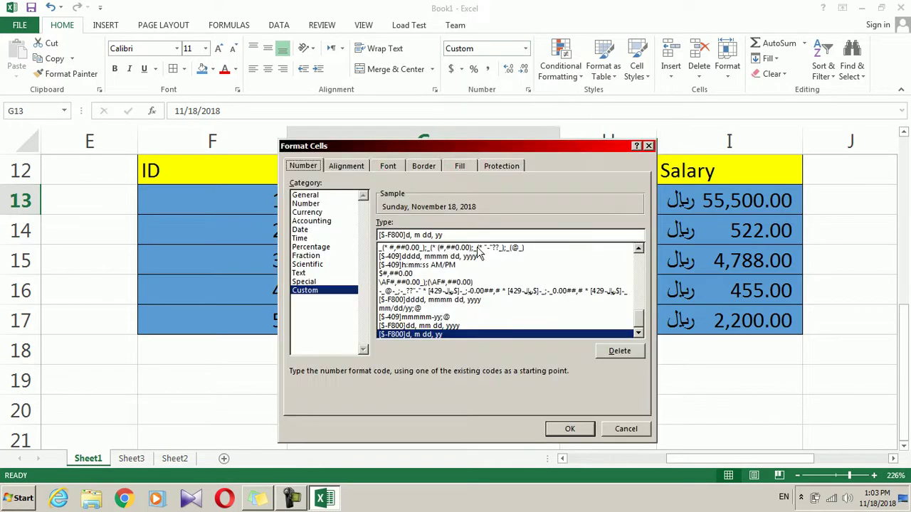
click(306, 230)
click(419, 242)
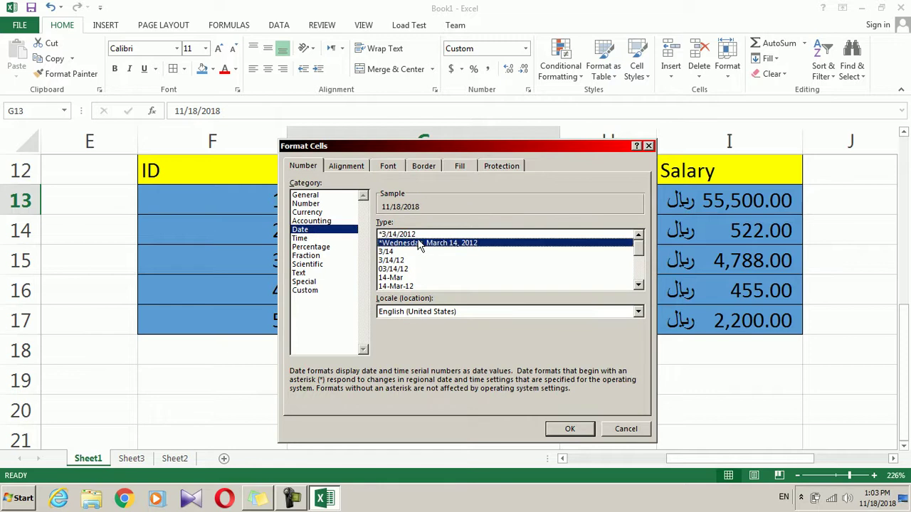
click(419, 237)
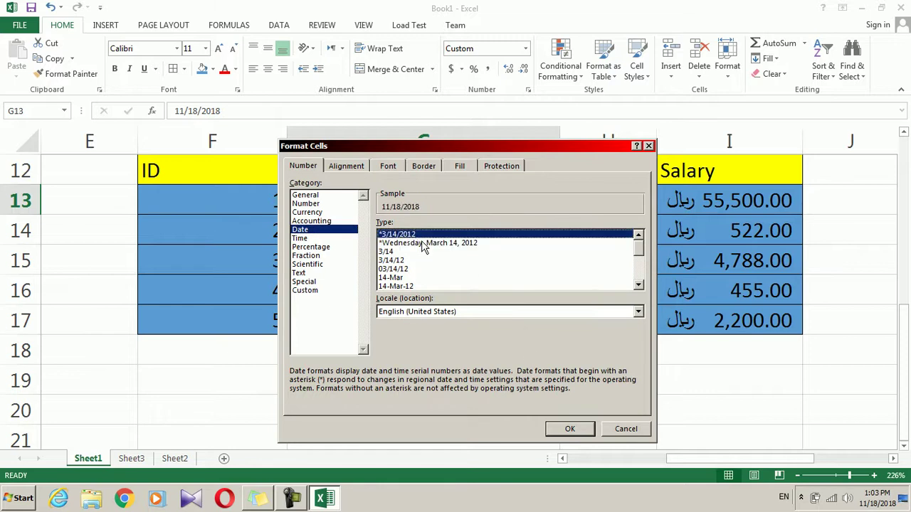
click(570, 427)
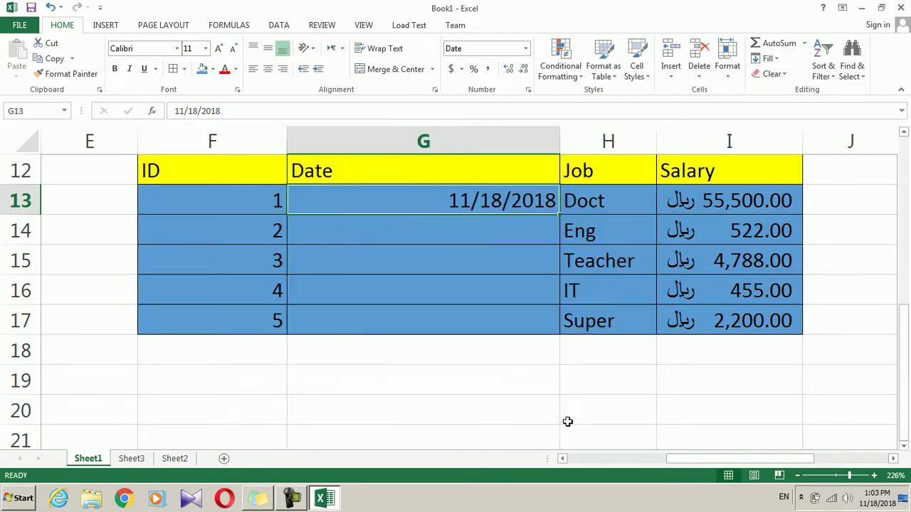
Step: Apply a custom mm/dd/yyyy code to G13
click(525, 48)
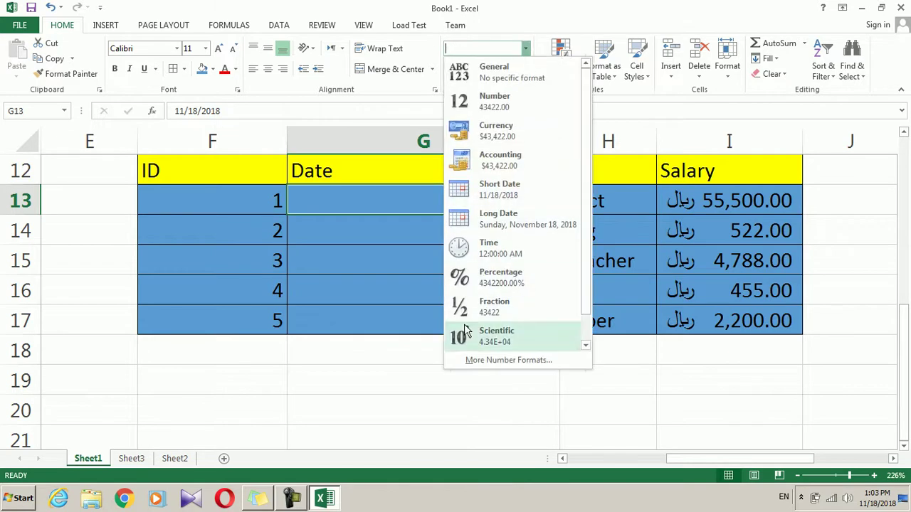
click(488, 361)
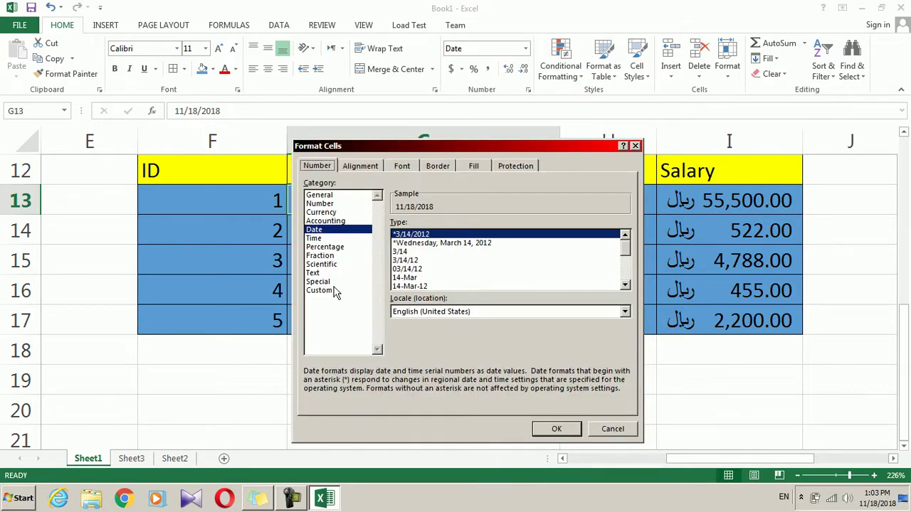
click(333, 292)
click(402, 235)
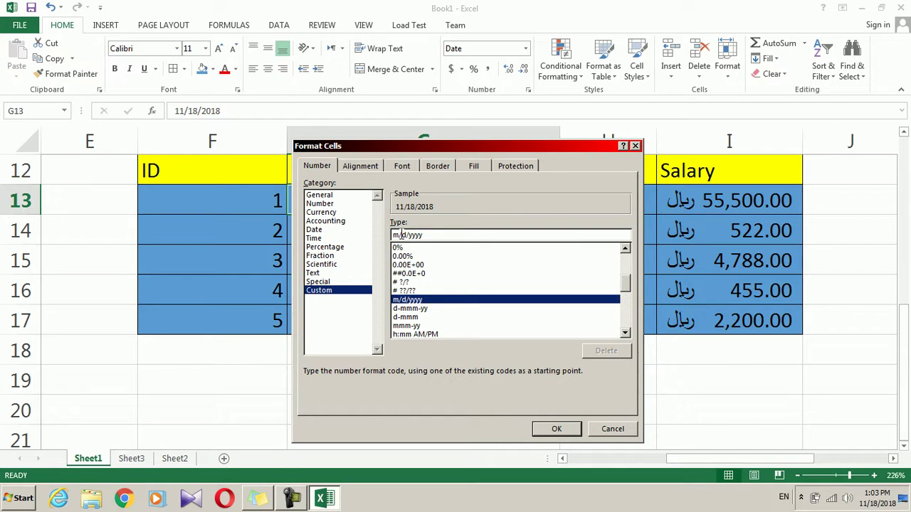
text(m/d)
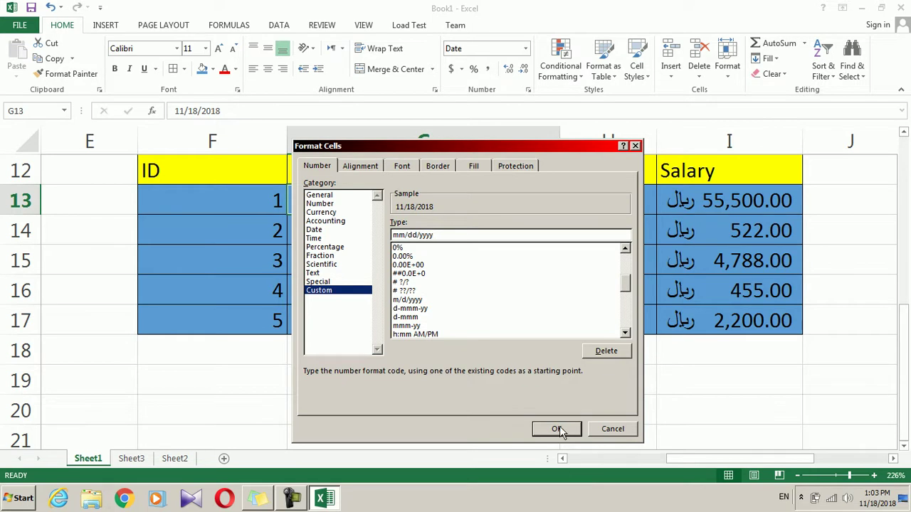
click(557, 429)
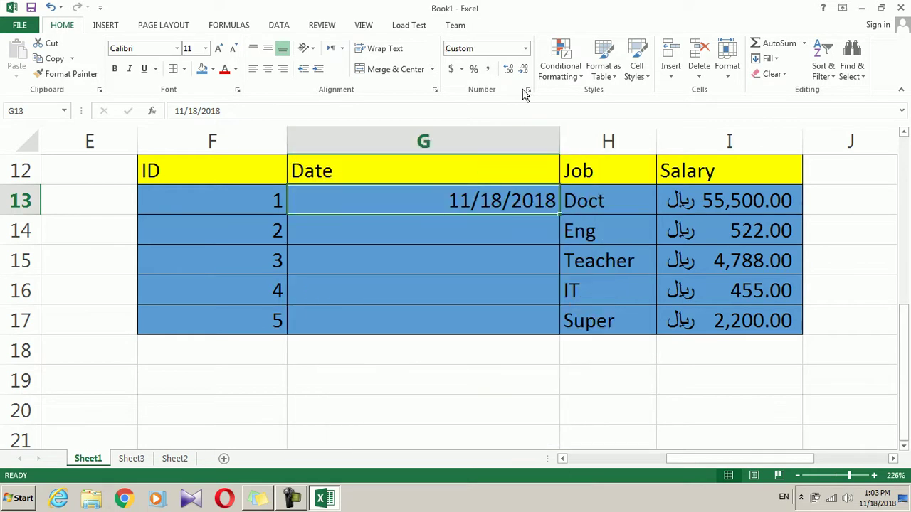
Step: Try other locale digits, then apply the [$-409]dddd, mmmm dd, yyyy code to G13
click(525, 48)
click(501, 359)
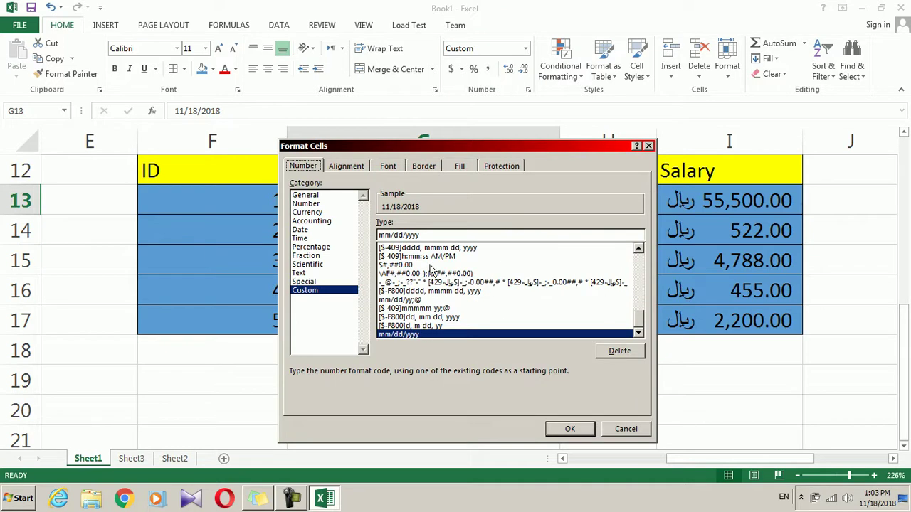
click(418, 248)
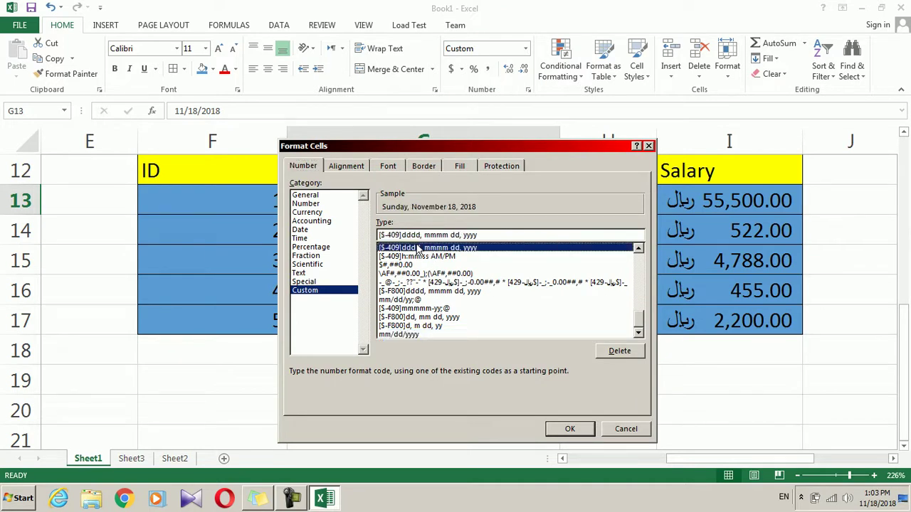
click(397, 235)
key(BackSpace)
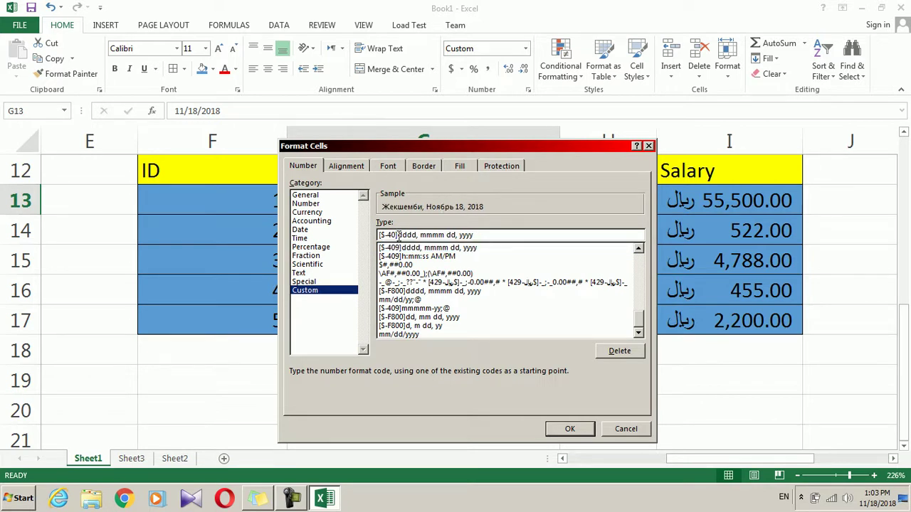
text(9)
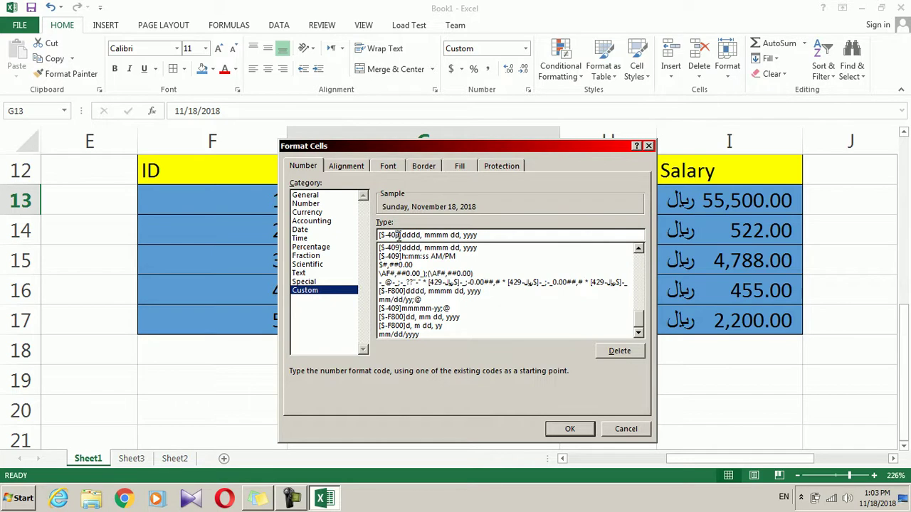
key(BackSpace)
key(BackSpace)
text(18)
key(BackSpace)
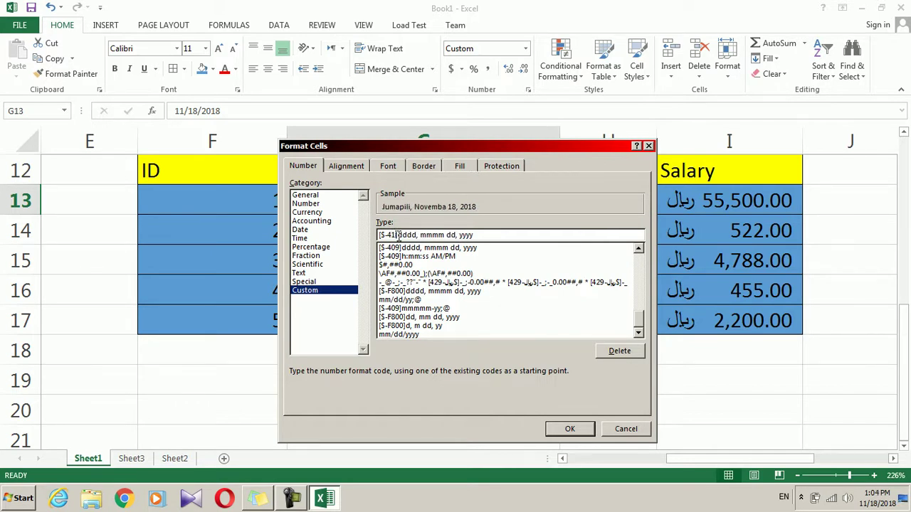
key(BackSpace)
text(09)
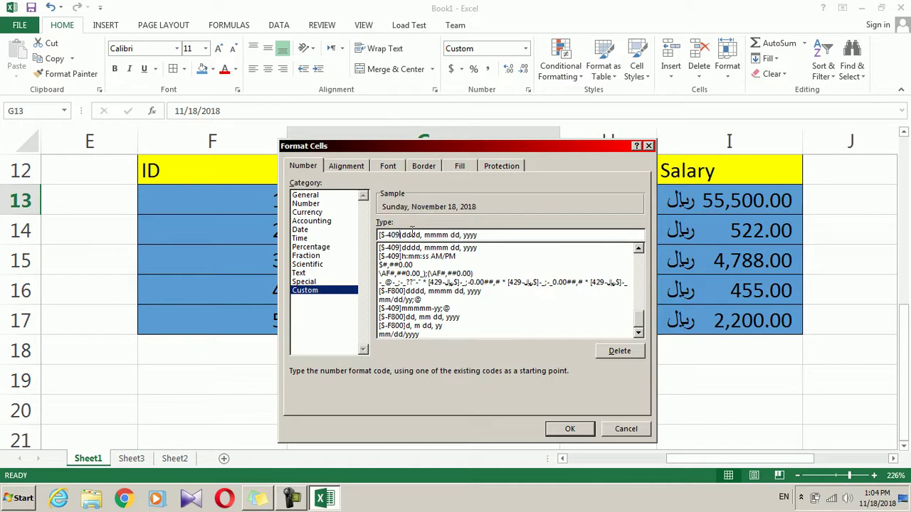
mouse_move(432, 149)
mouse_down()
mouse_move(369, 268)
mouse_move(355, 242)
mouse_up()
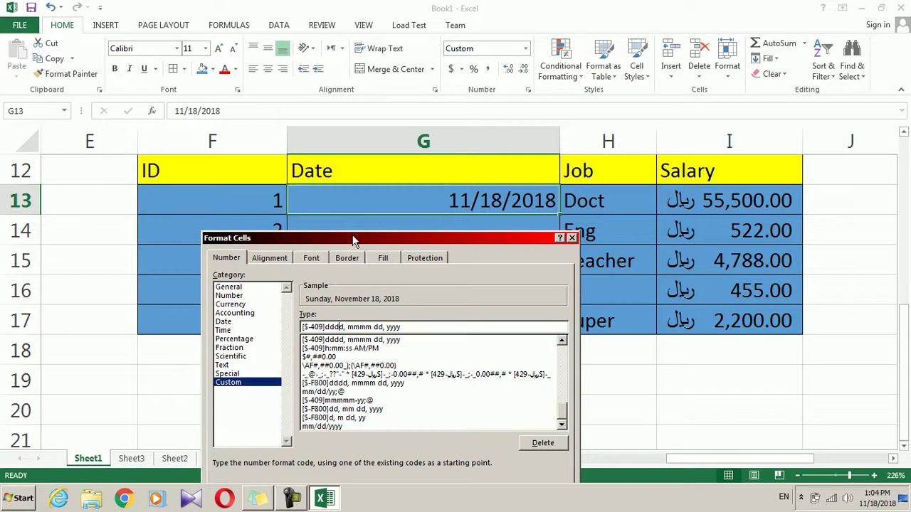
click(370, 340)
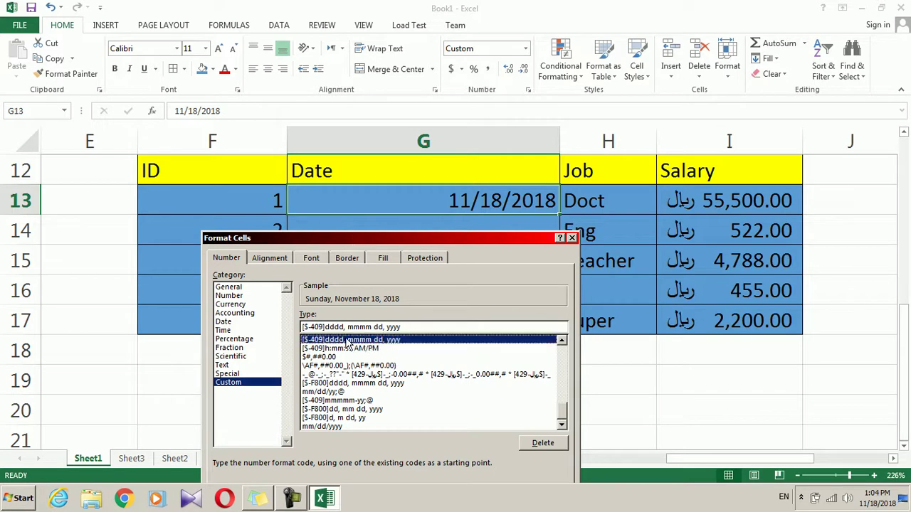
double_click(345, 340)
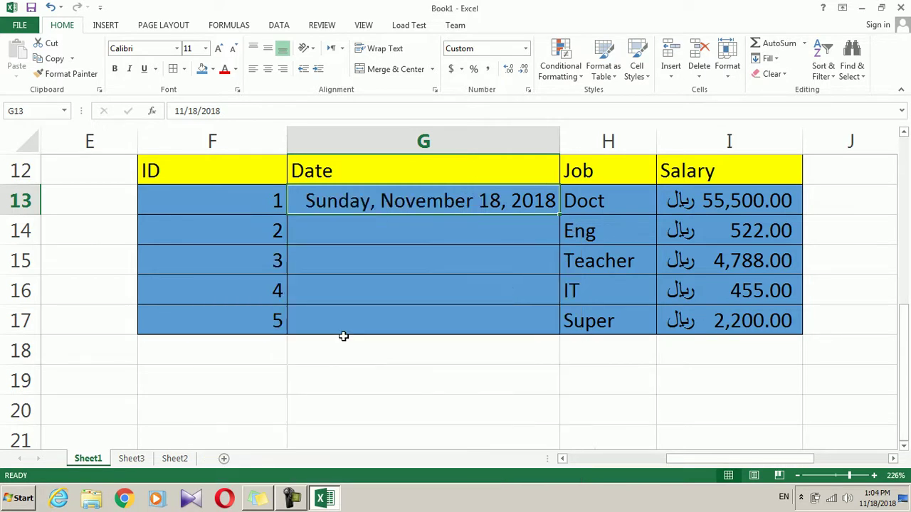
Step: Edit the mm/dd/yyyy custom code into m/dd/yy and apply it to G13
click(525, 49)
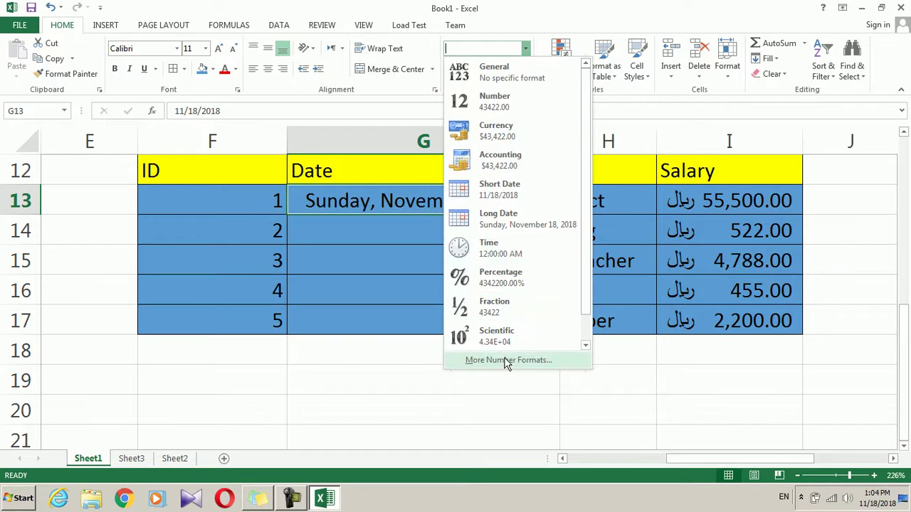
click(507, 362)
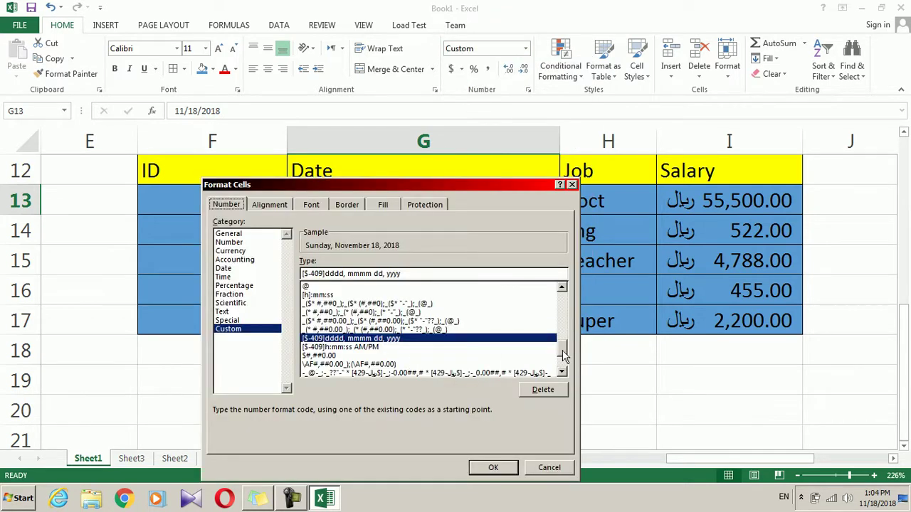
drag(564, 356, 560, 364)
click(331, 373)
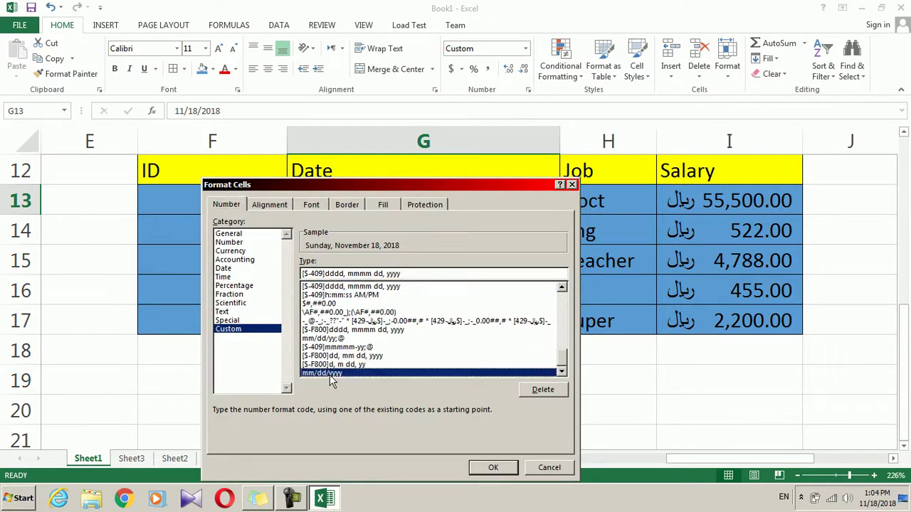
click(313, 276)
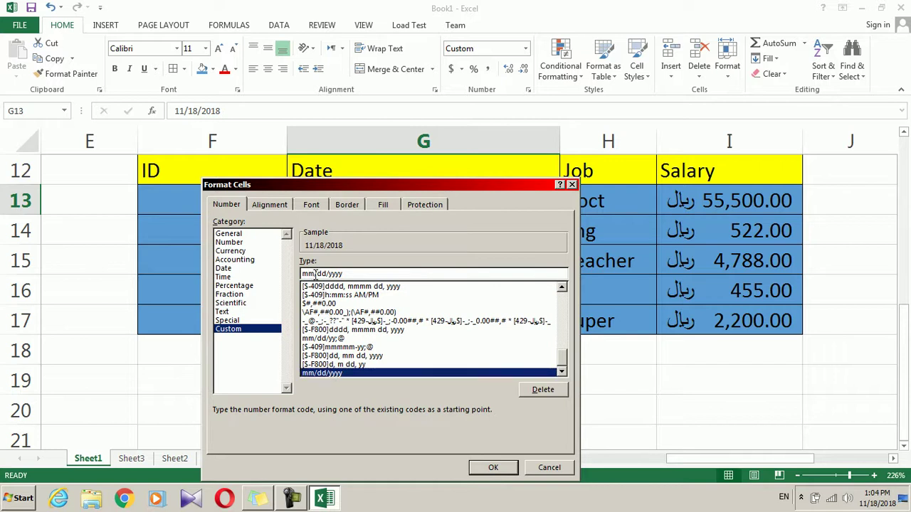
key(BackSpace)
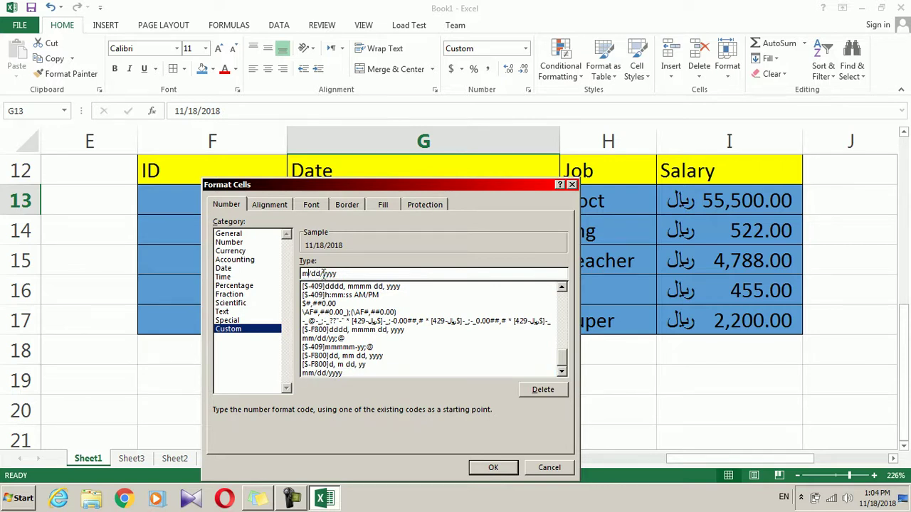
key(BackSpace)
text(/)
key(BackSpace)
key(BackSpace)
text(m)
key(BackSpace)
key(BackSpace)
text(mm)
key(BackSpace)
key(BackSpace)
text(y)
text(yy)
key(BackSpace)
key(BackSpace)
click(489, 472)
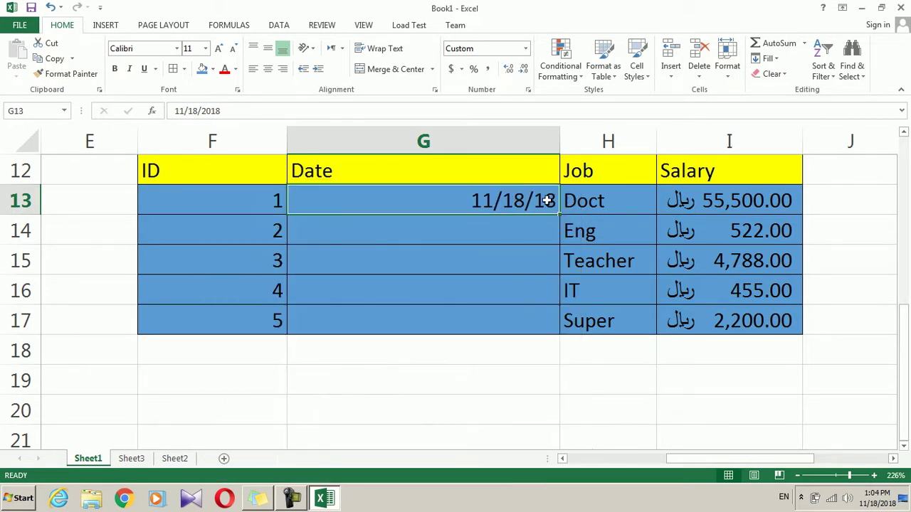
Step: Preview the Percentage category for G13, then cancel without changes
click(526, 49)
key(ctrl+1)
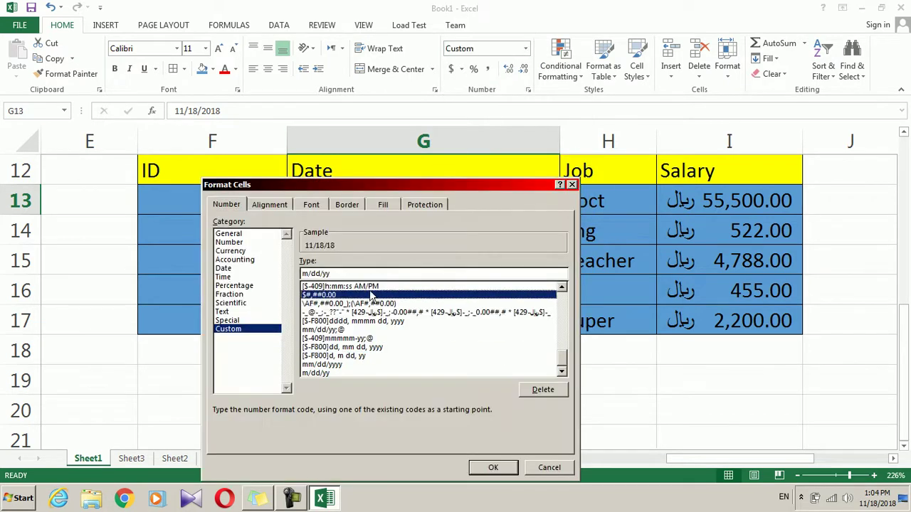
click(364, 305)
click(249, 287)
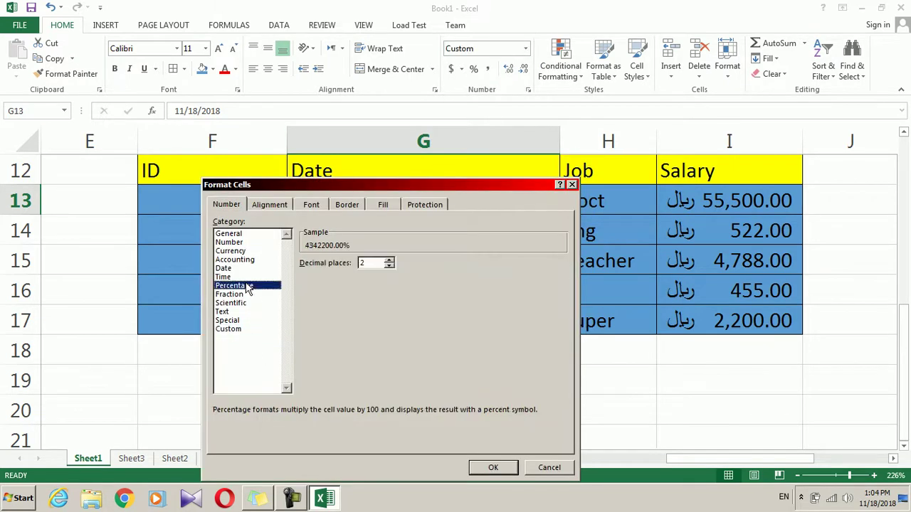
click(538, 468)
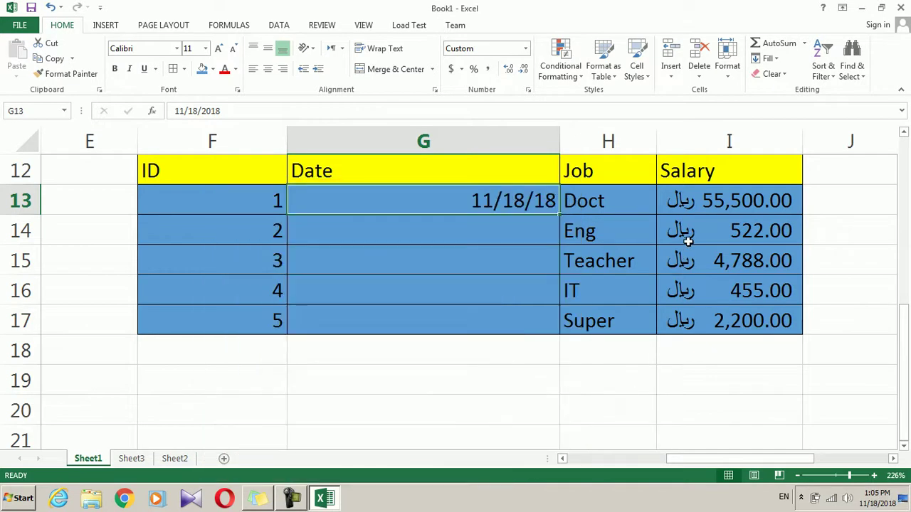
Step: Select the salaries in I13:I17 and give them one decimal place
drag(694, 201, 715, 320)
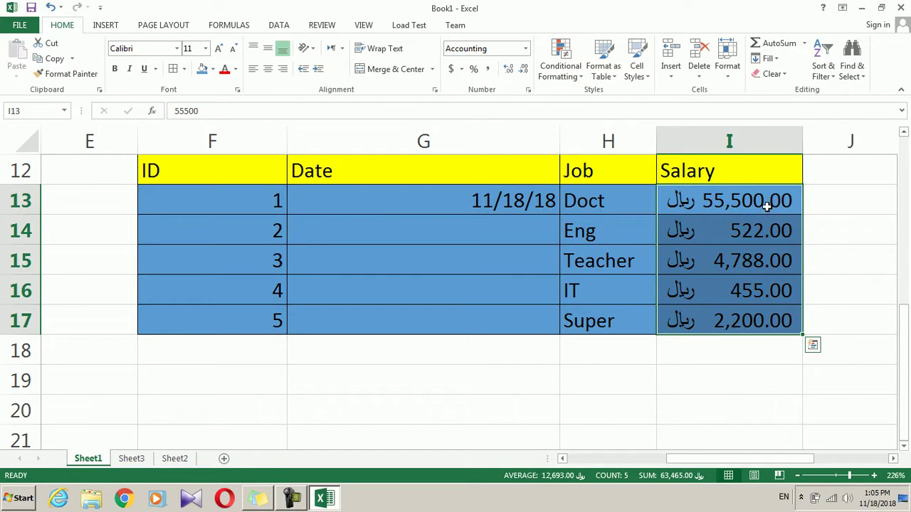
click(525, 49)
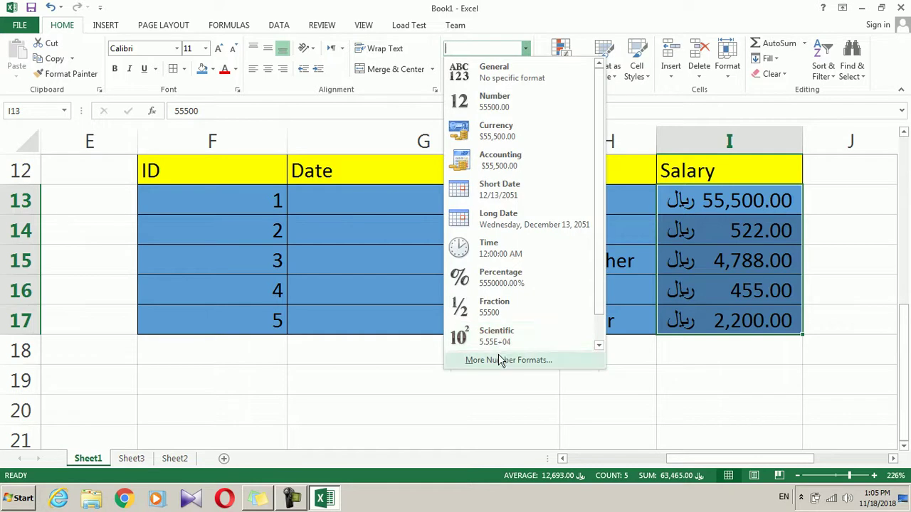
click(505, 359)
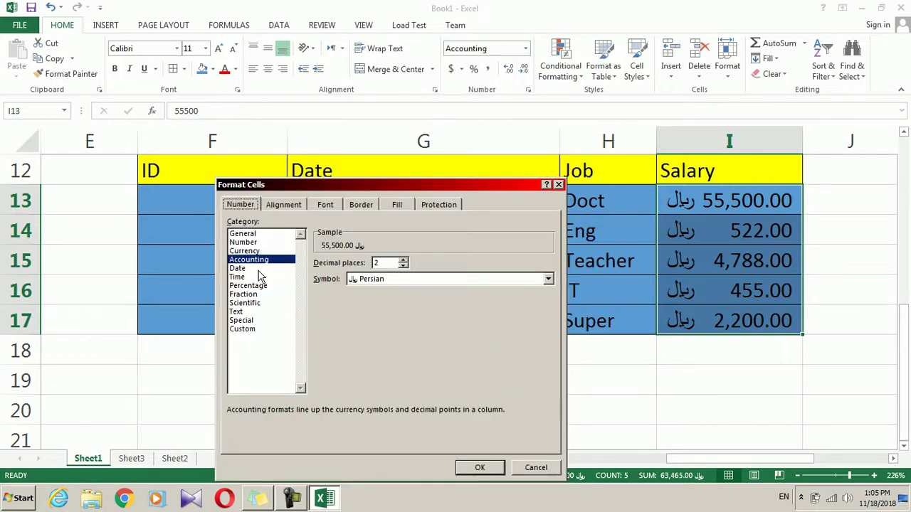
click(403, 261)
click(403, 266)
click(404, 267)
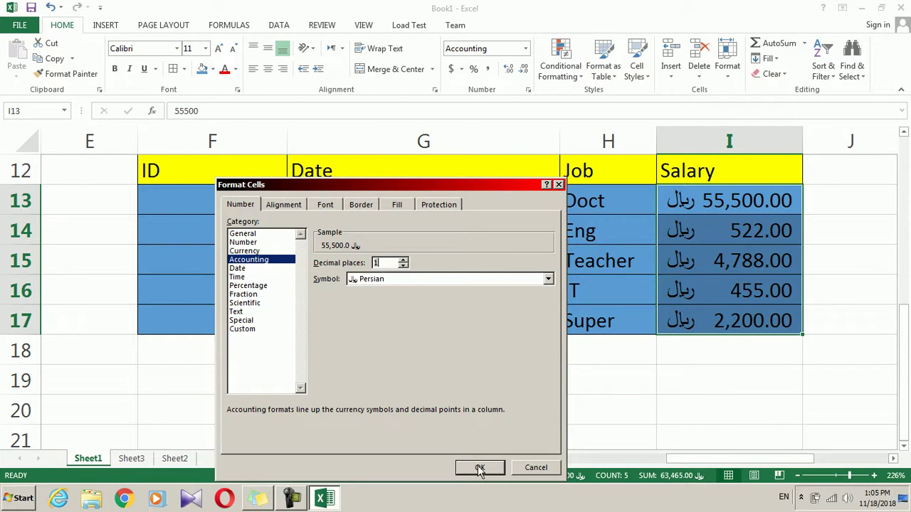
click(479, 467)
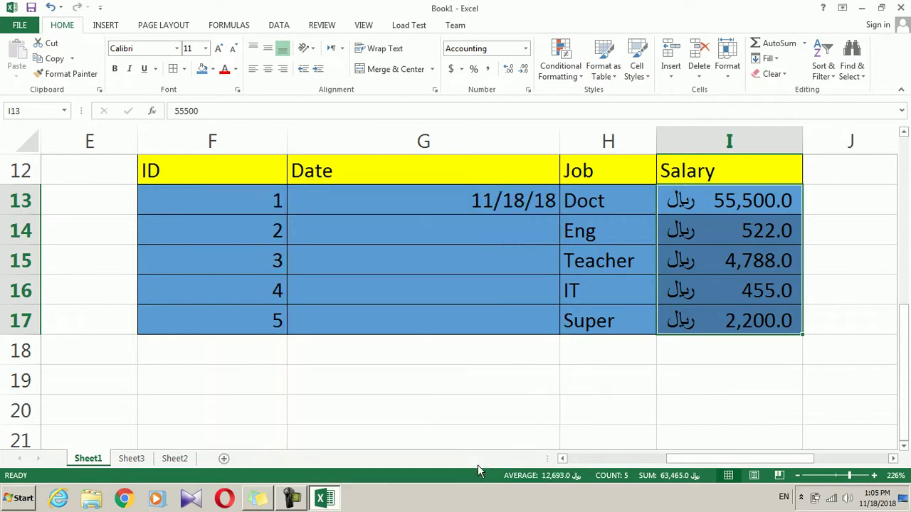
Step: Reduce the salary decimal places to 0
click(525, 49)
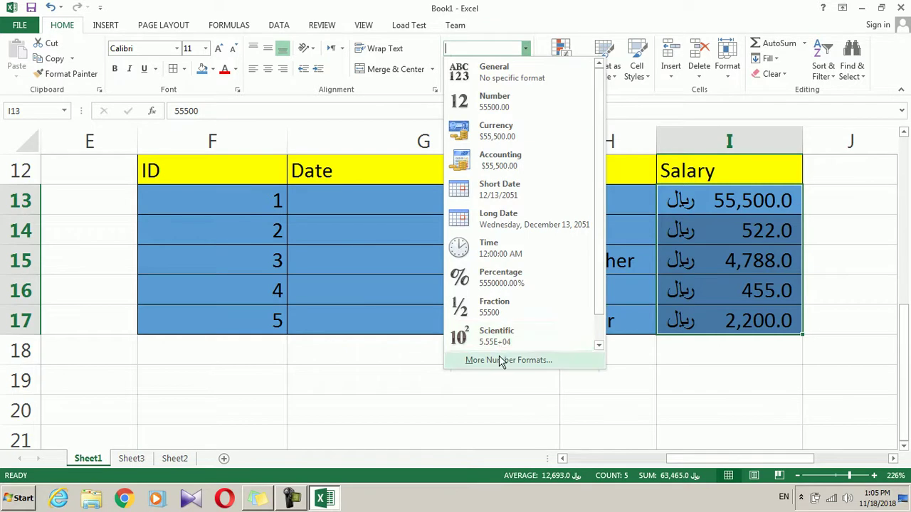
click(504, 360)
drag(379, 191, 385, 77)
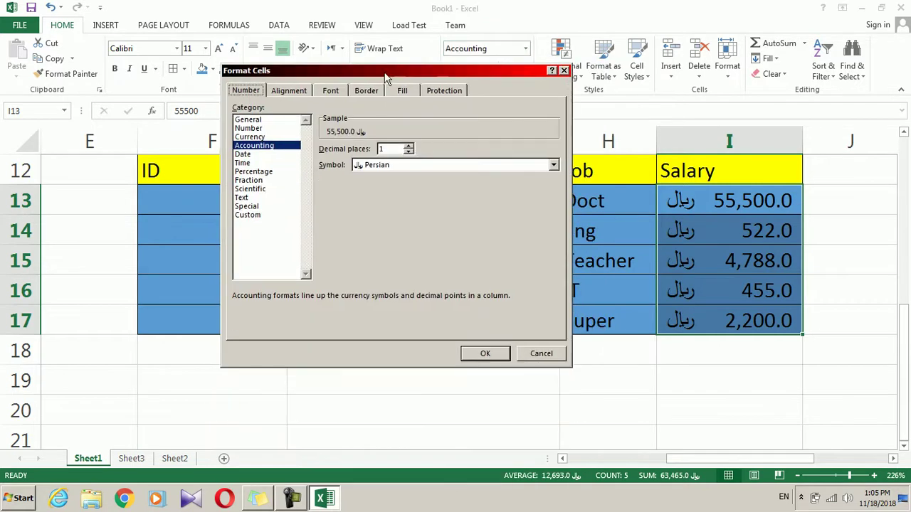
click(408, 151)
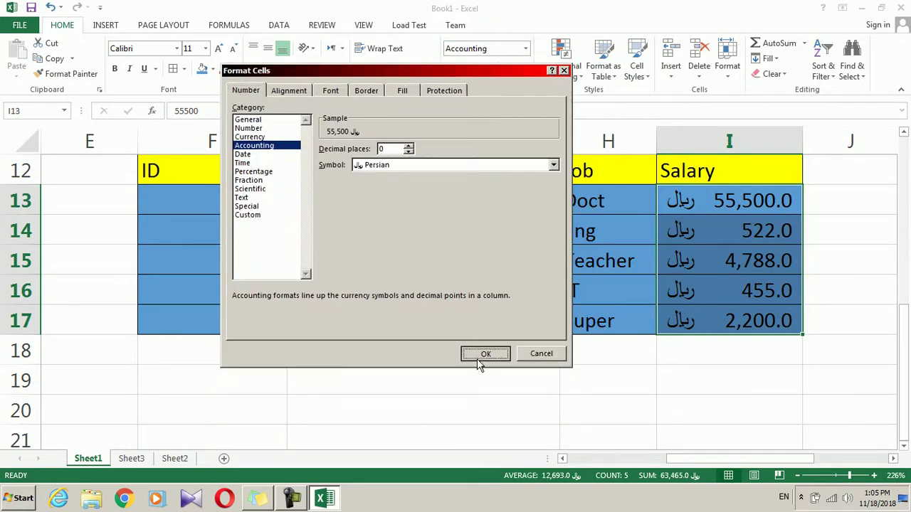
click(478, 357)
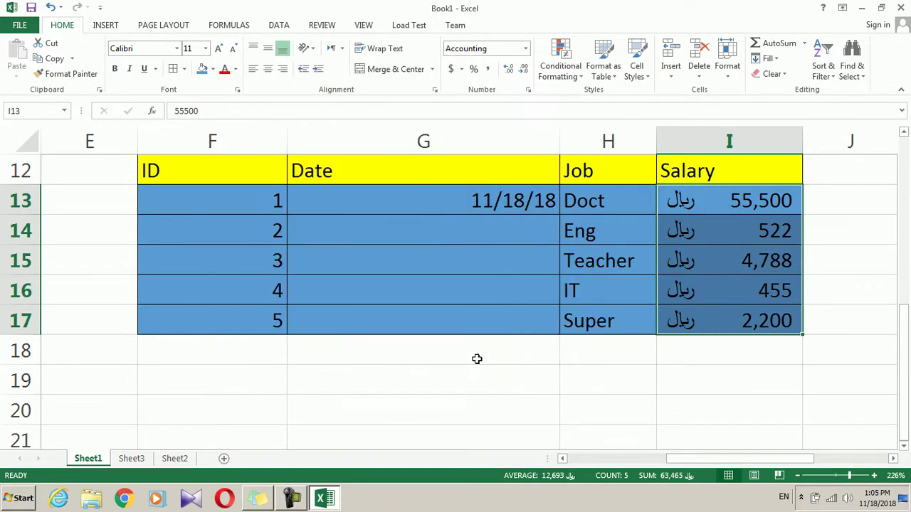
Step: Raise the salary decimal places to 6
click(525, 48)
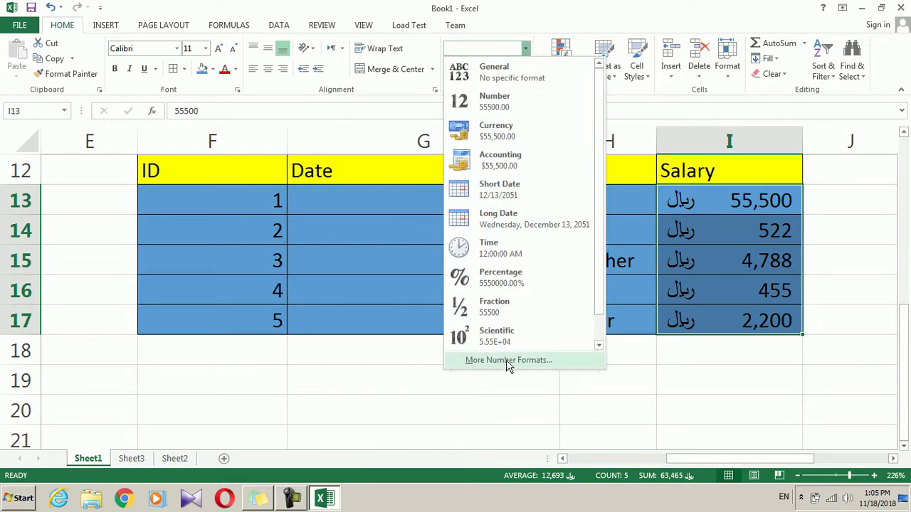
click(508, 360)
click(408, 145)
click(408, 145)
click(409, 145)
click(408, 145)
click(408, 145)
click(408, 145)
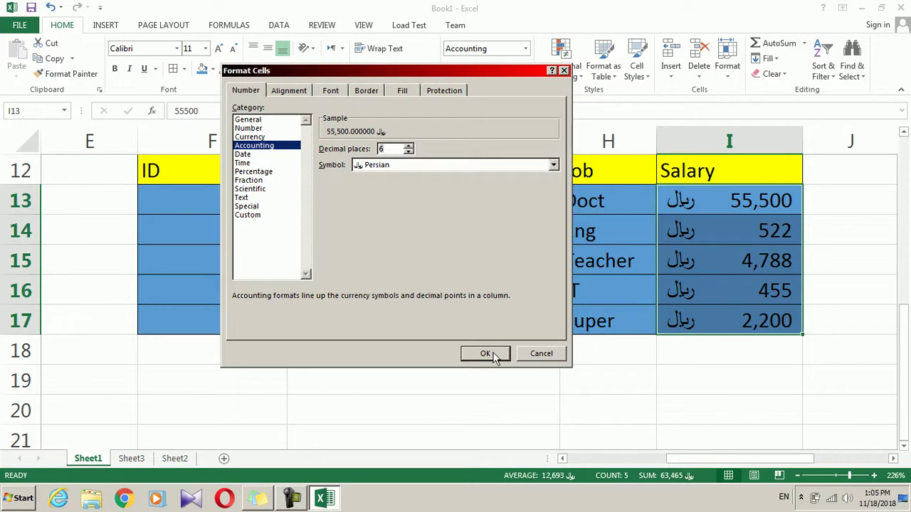
click(493, 357)
Step: Preview Time and Percentage formats for G18 without applying them, then select G15
click(491, 349)
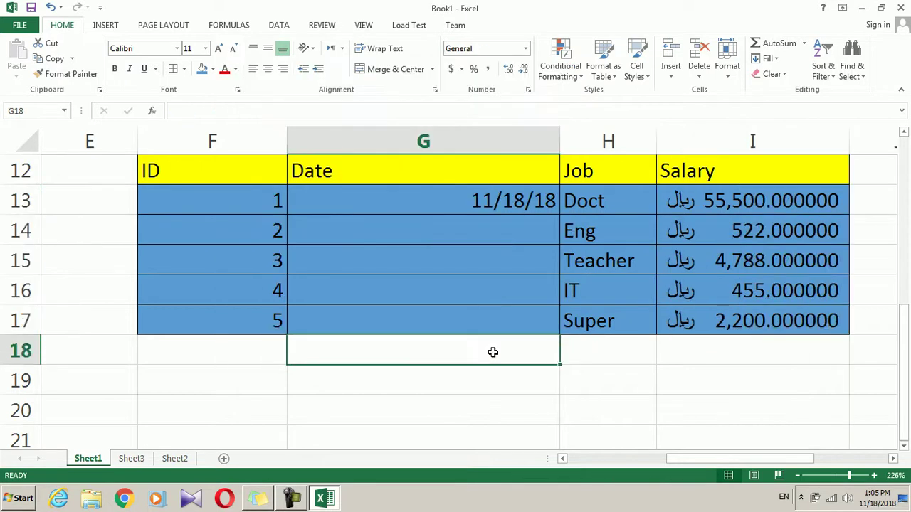
click(526, 52)
click(530, 367)
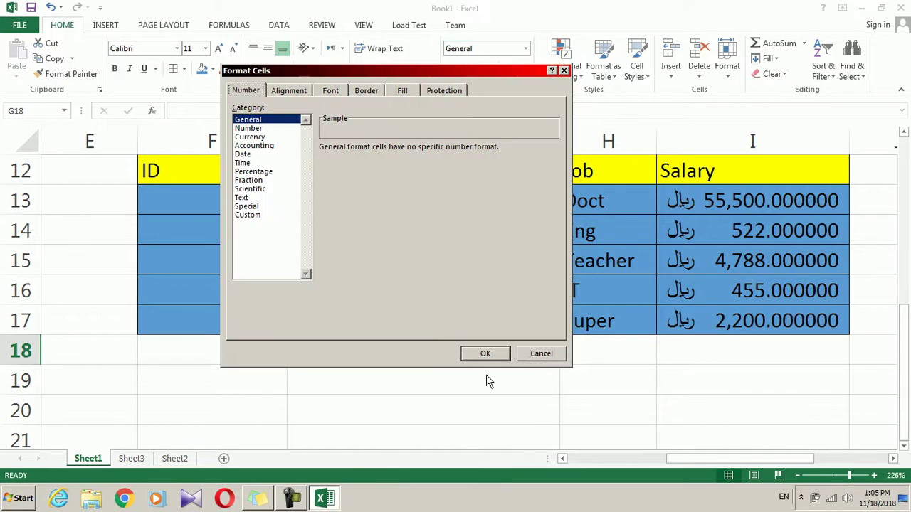
click(242, 163)
click(250, 173)
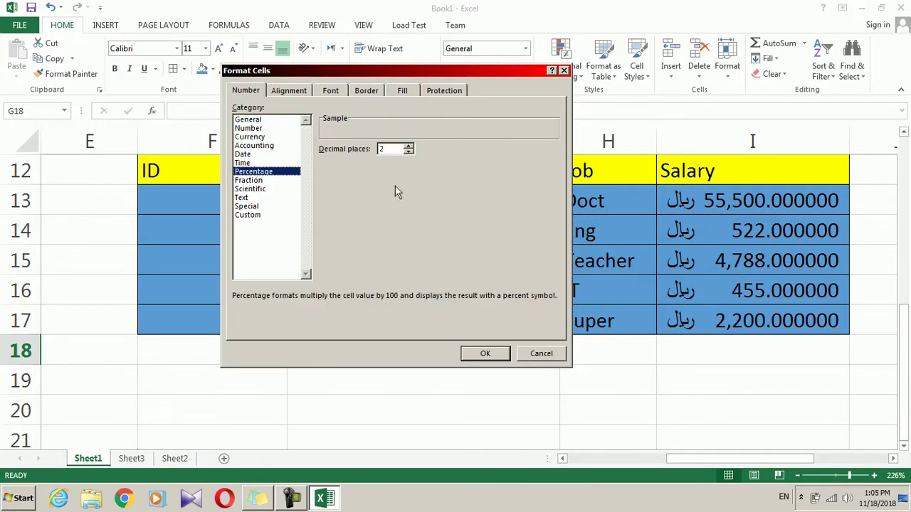
click(540, 353)
click(427, 271)
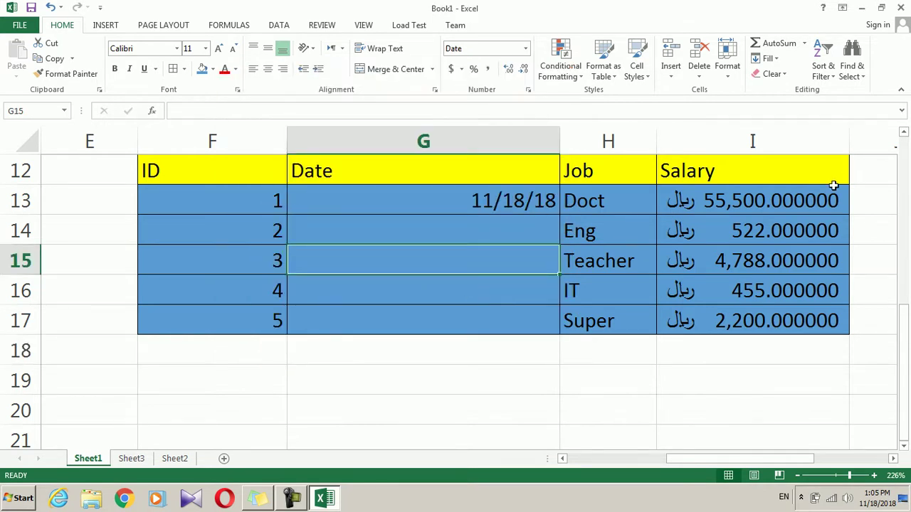
Step: Add the header 'Per' in cell J12
drag(716, 458, 774, 457)
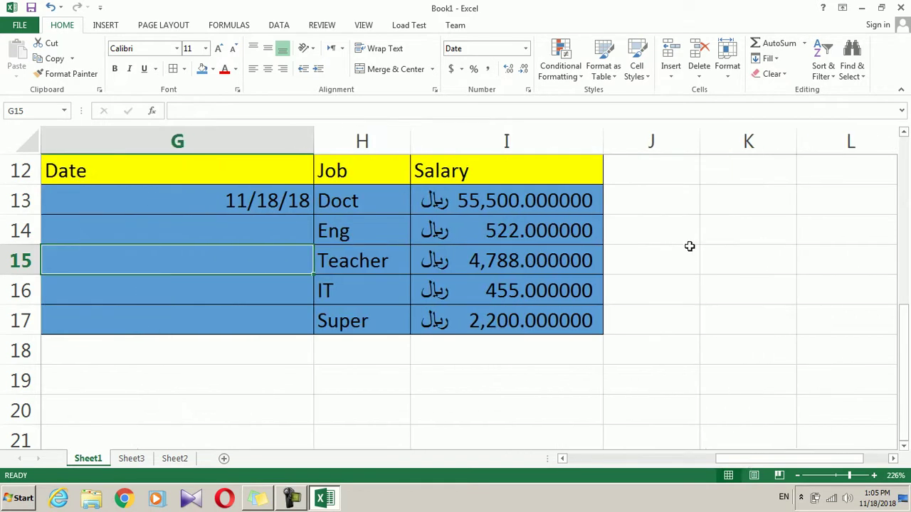
click(656, 173)
text(Per)
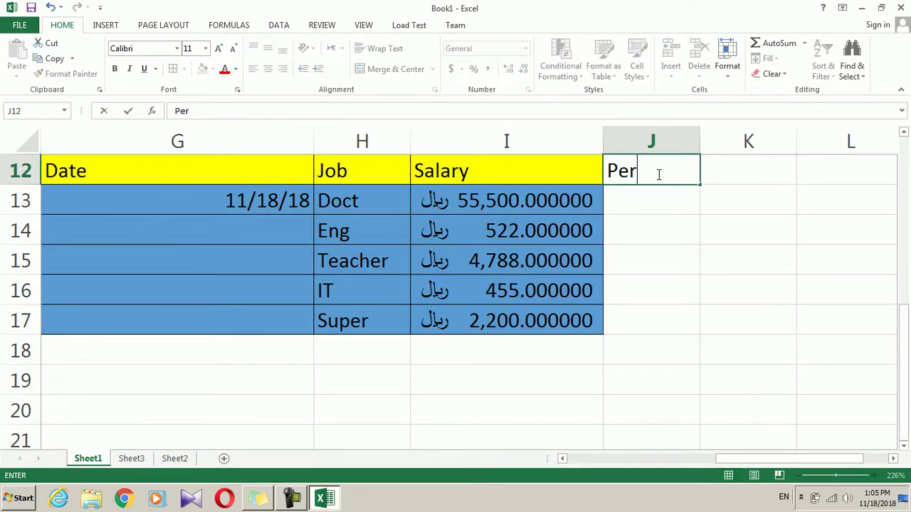
click(649, 199)
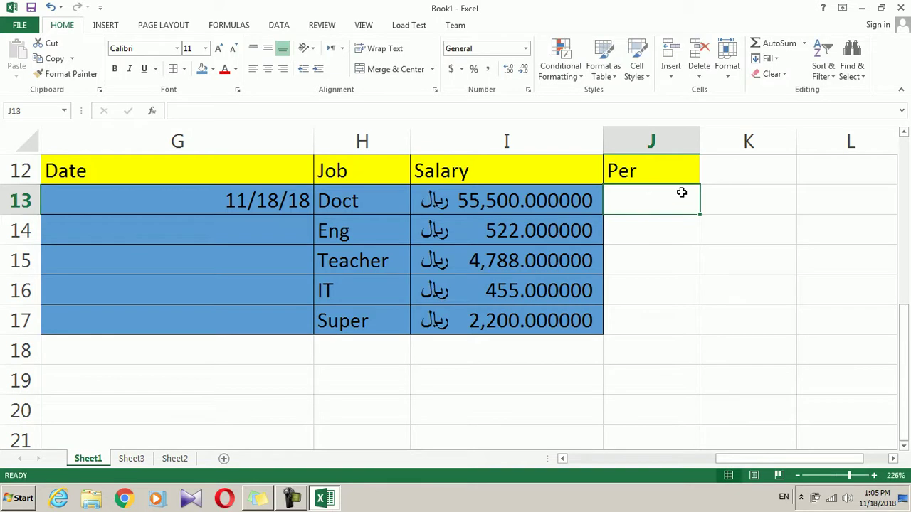
Step: Enter the values 10, 50, 20, 10 and 5 in J13:J17
text(1)
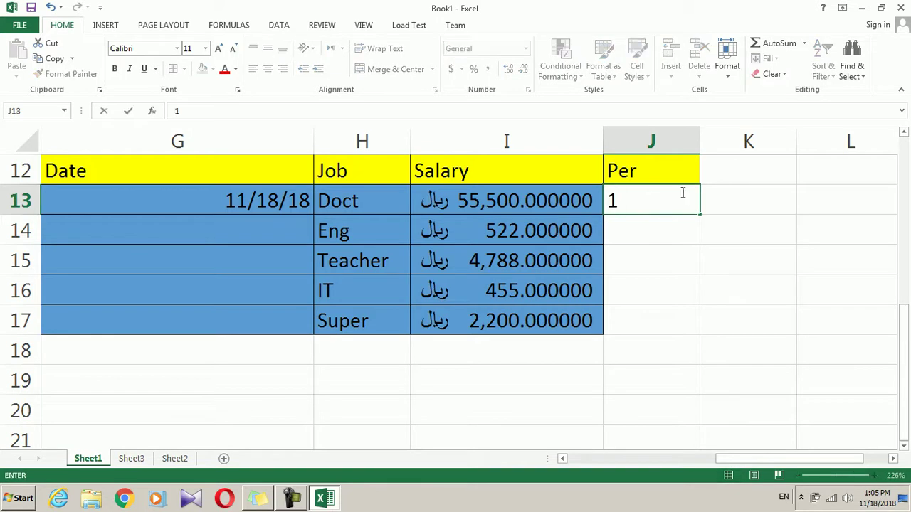
text(0)
key(Return)
text(50)
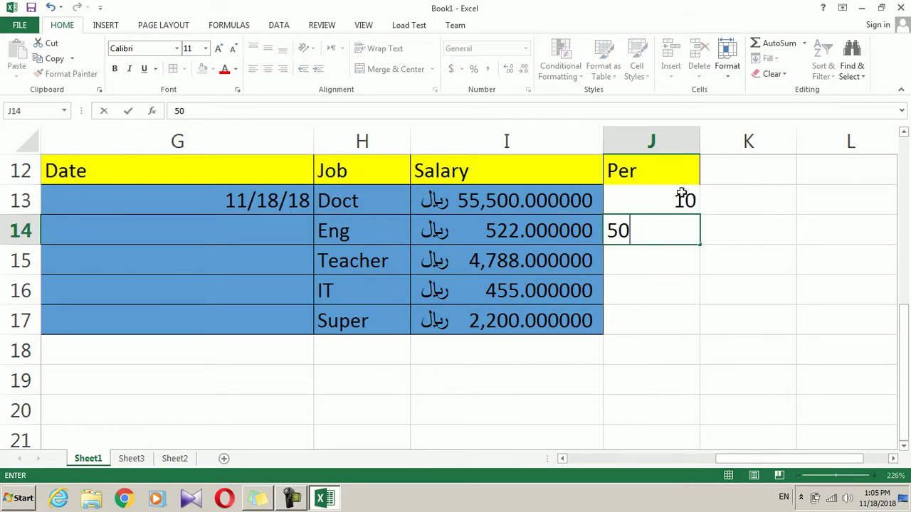
key(Return)
text(20)
key(Return)
key(Return)
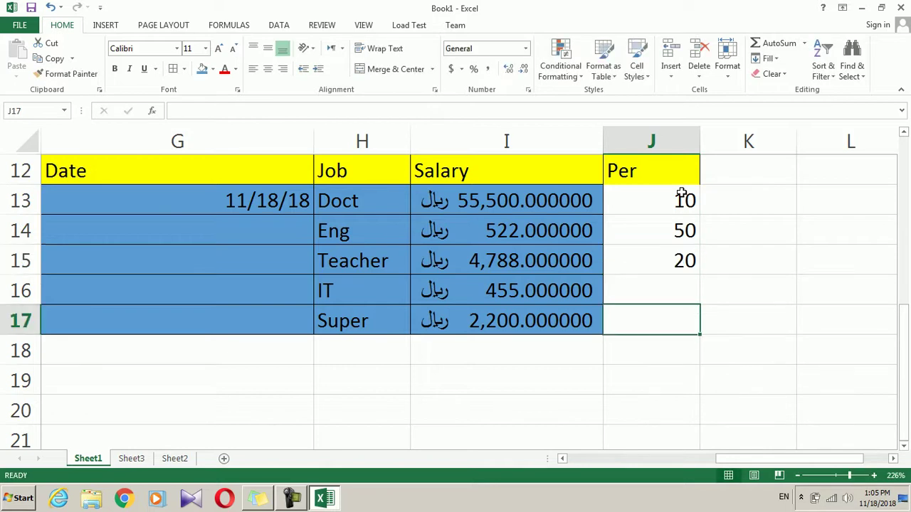
key(Up)
text(10)
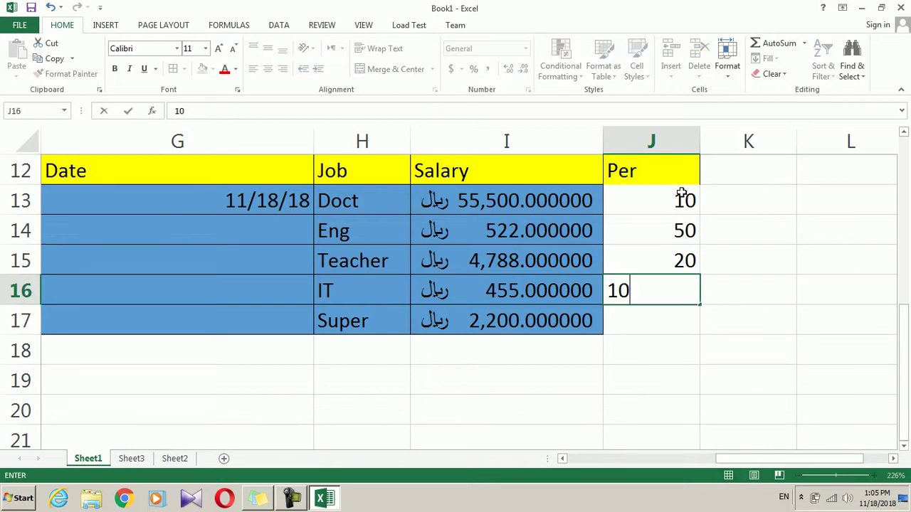
key(Return)
text(5)
click(703, 258)
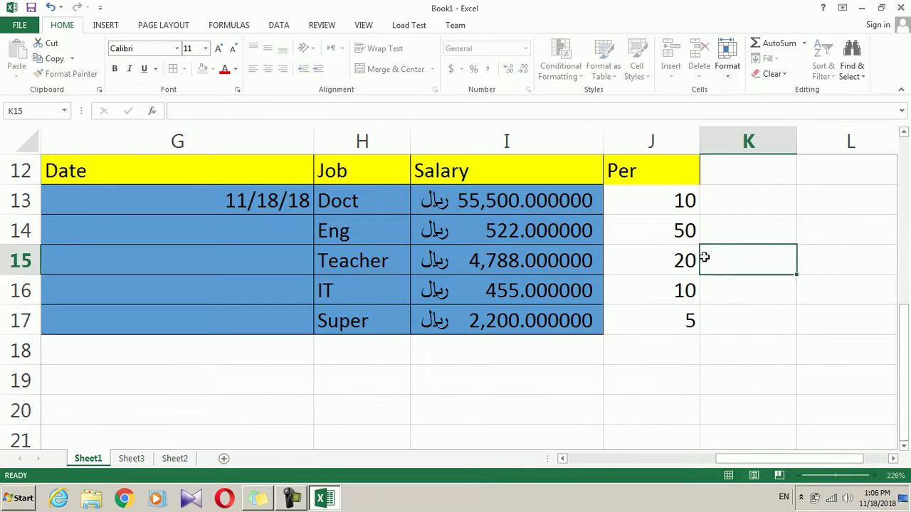
Step: Format J13:J17 as Percentage, so they read 1000.00% to 500.00%
drag(654, 197, 662, 324)
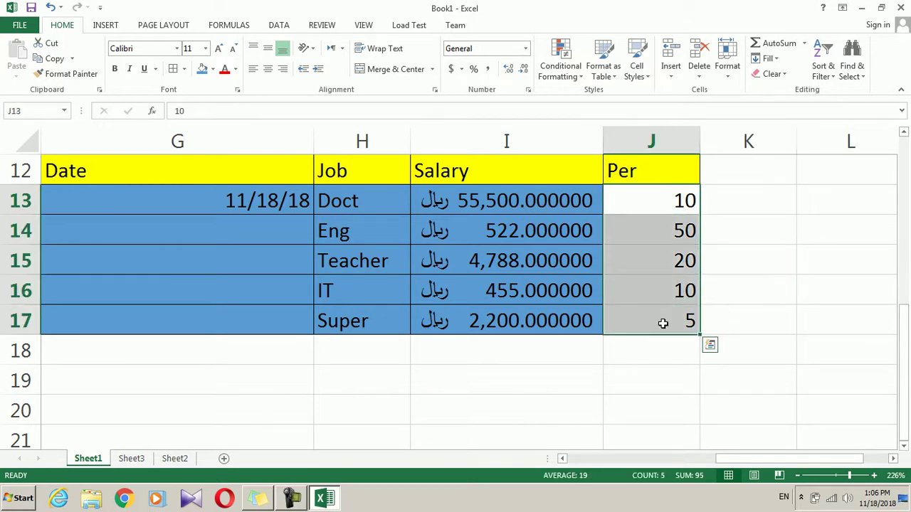
click(525, 48)
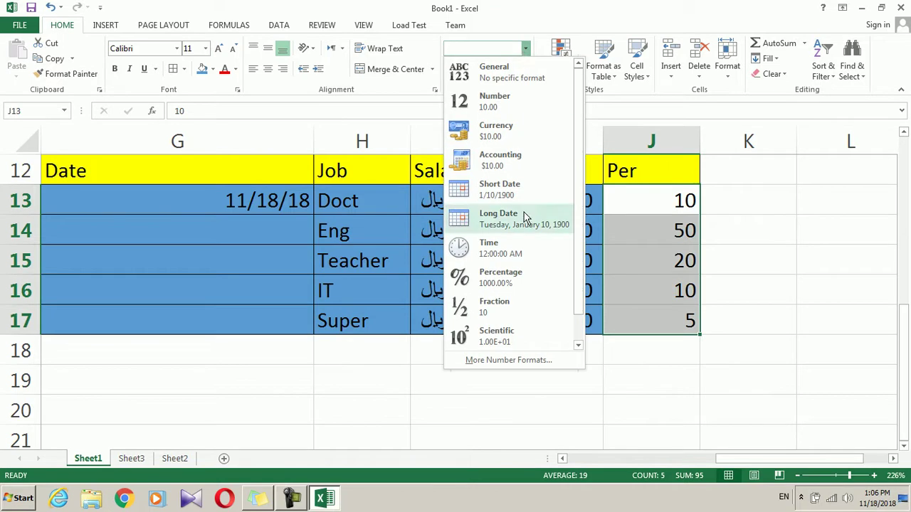
click(511, 278)
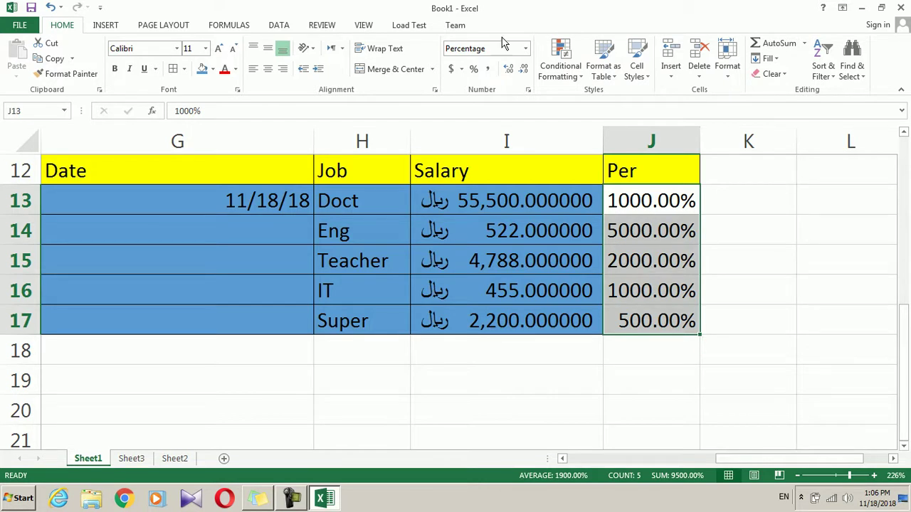
Step: Format the Per percentages with 0 decimal places
click(525, 48)
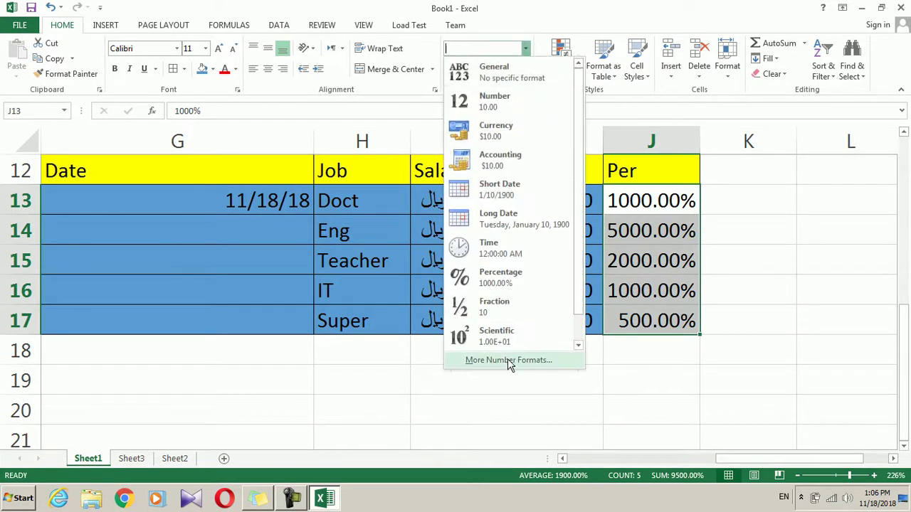
click(507, 359)
click(408, 152)
click(408, 152)
click(485, 354)
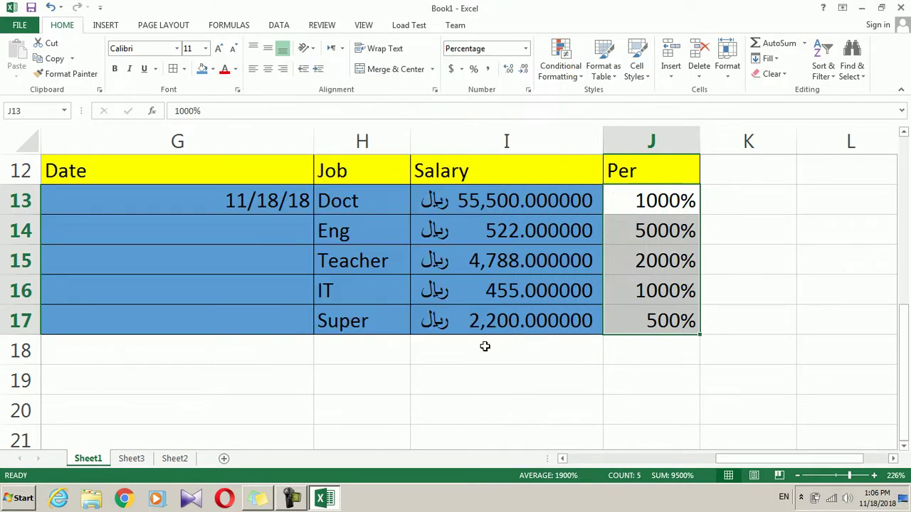
click(525, 48)
click(498, 361)
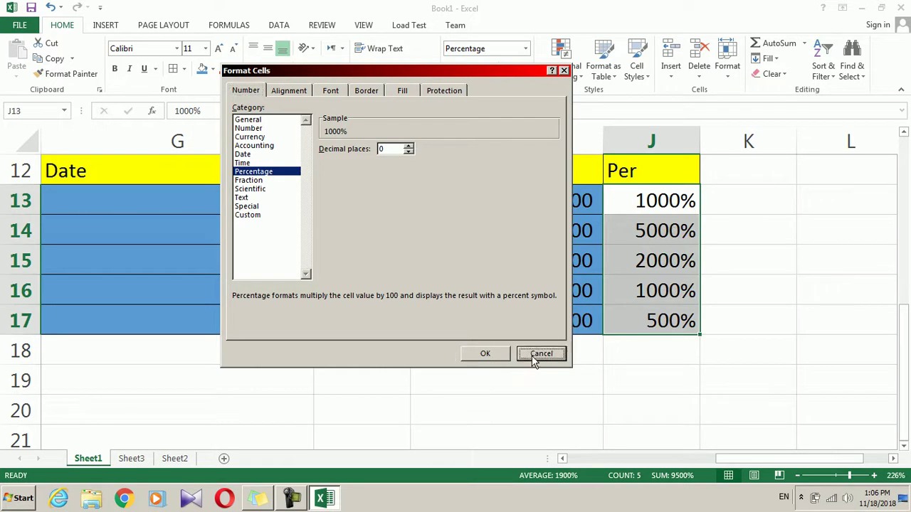
click(532, 355)
Step: Clear the percentage values from J13:J17
drag(631, 201, 638, 330)
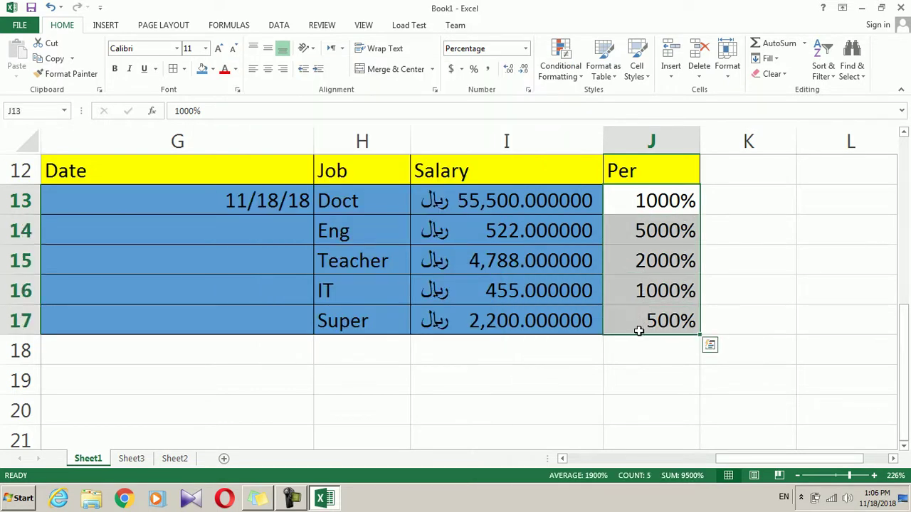
key(Delete)
drag(668, 199, 673, 331)
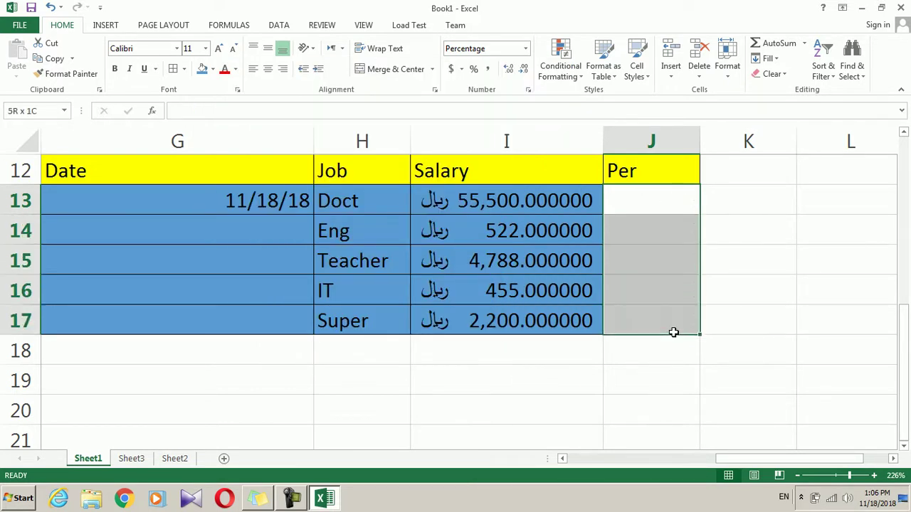
Step: Apply the custom 0% code to the empty cells J13:J17 via Format Cells
click(525, 48)
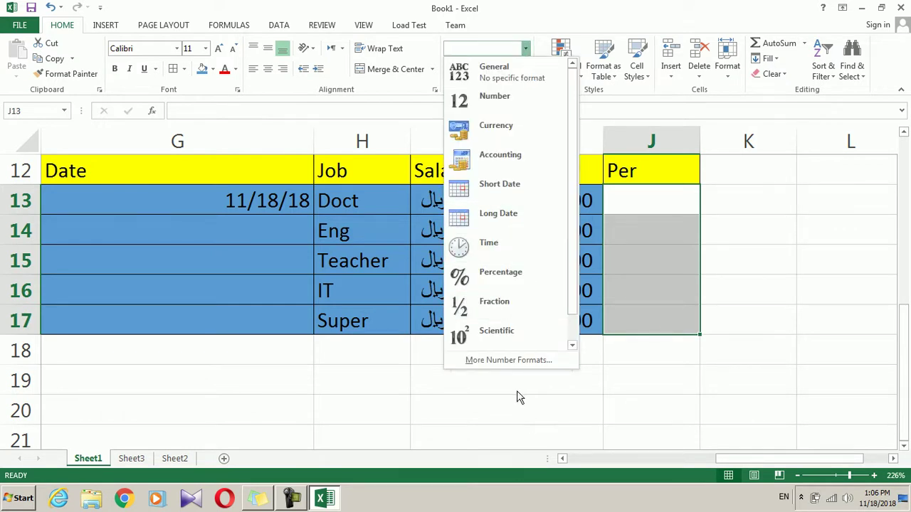
click(509, 360)
click(264, 182)
click(265, 173)
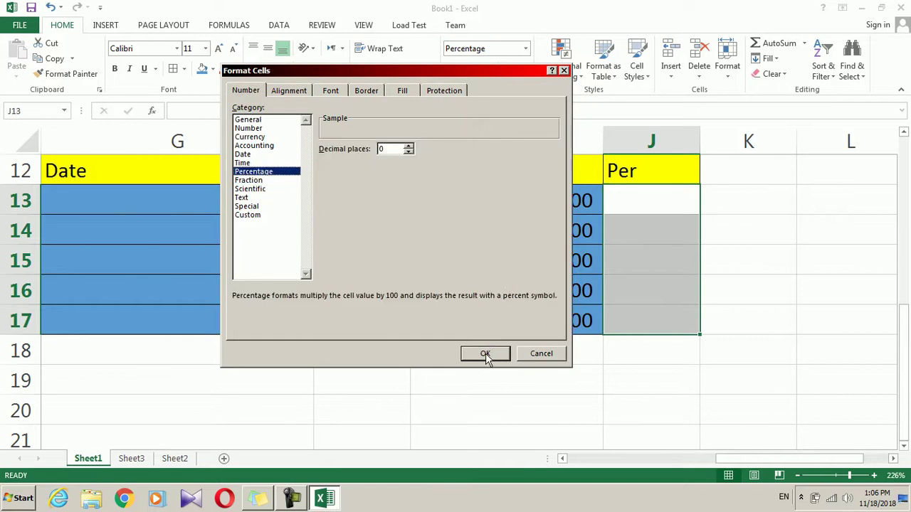
click(265, 215)
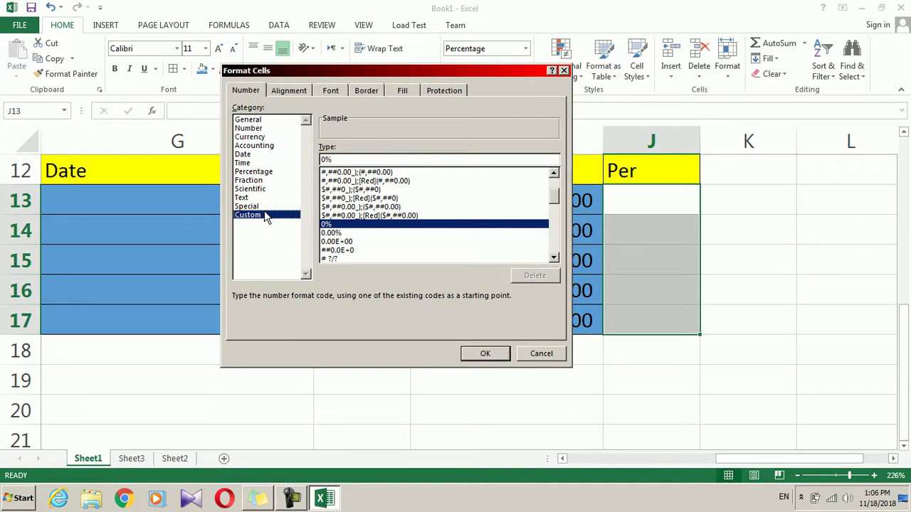
click(335, 233)
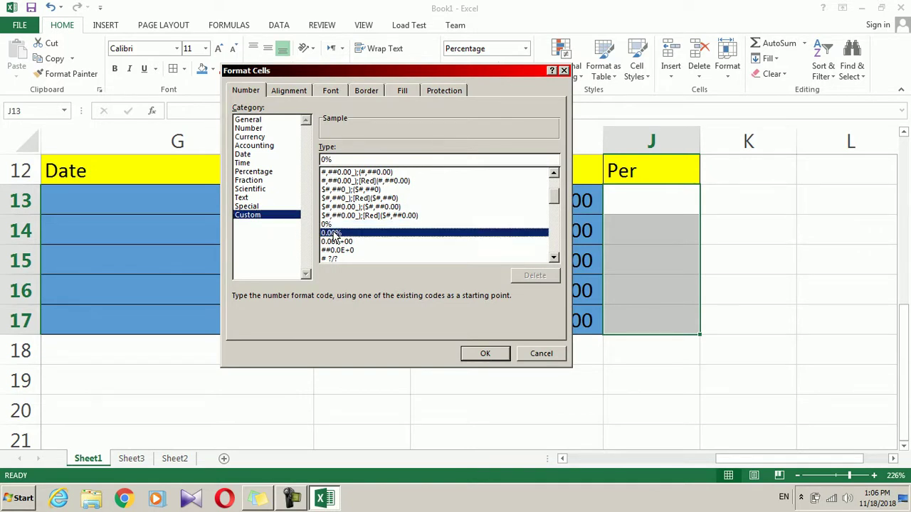
click(336, 225)
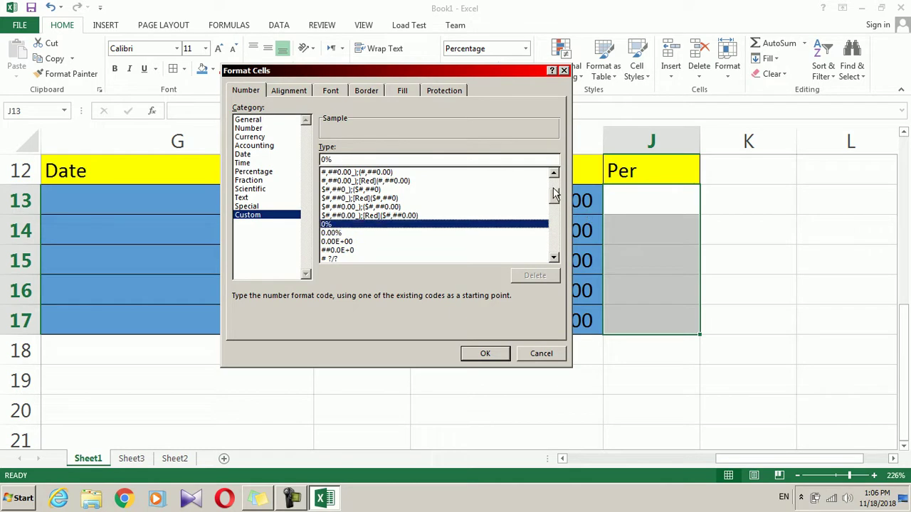
mouse_move(557, 199)
mouse_down()
mouse_move(557, 246)
mouse_move(450, 336)
mouse_up()
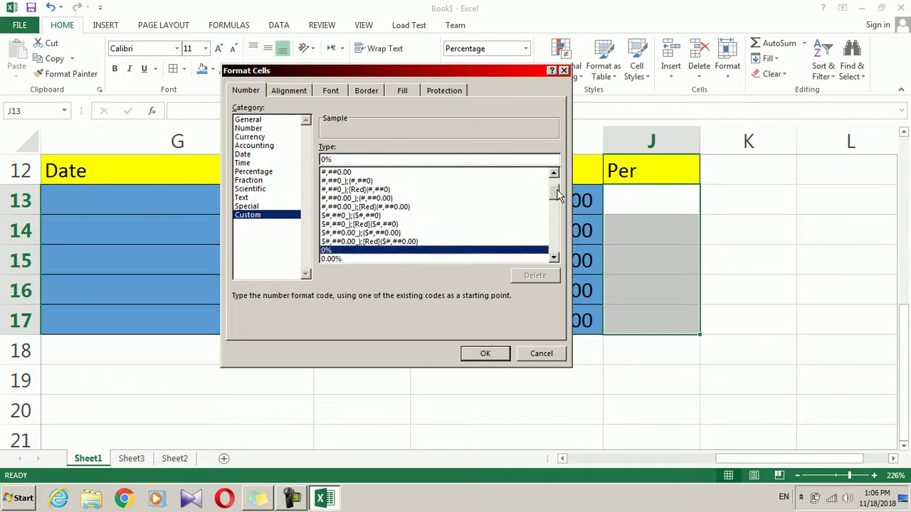
click(483, 354)
Step: Enter 10, 25, 60 and 4 into J13 through J16
click(630, 201)
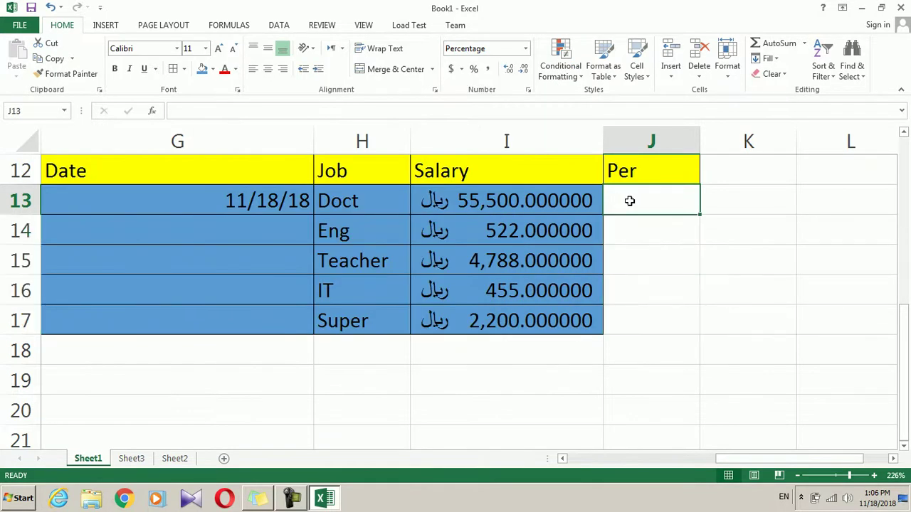
text(10)
key(Return)
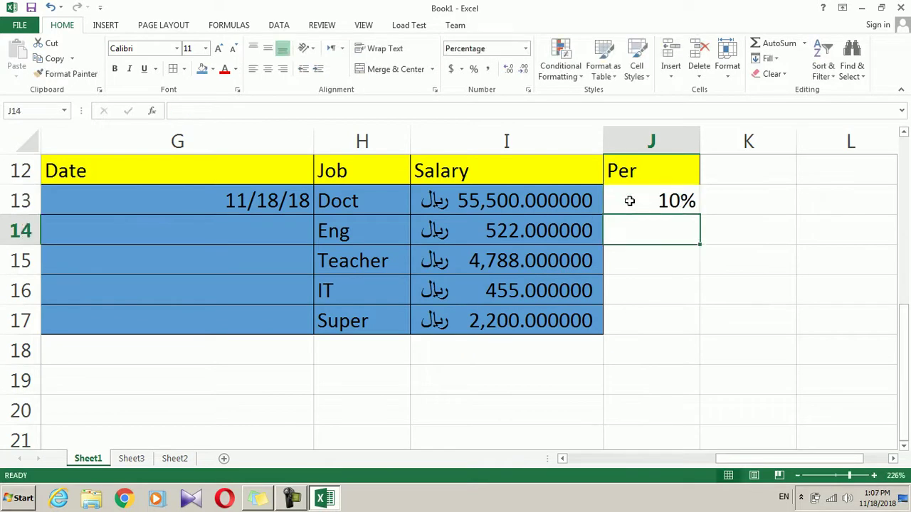
text(25)
key(Return)
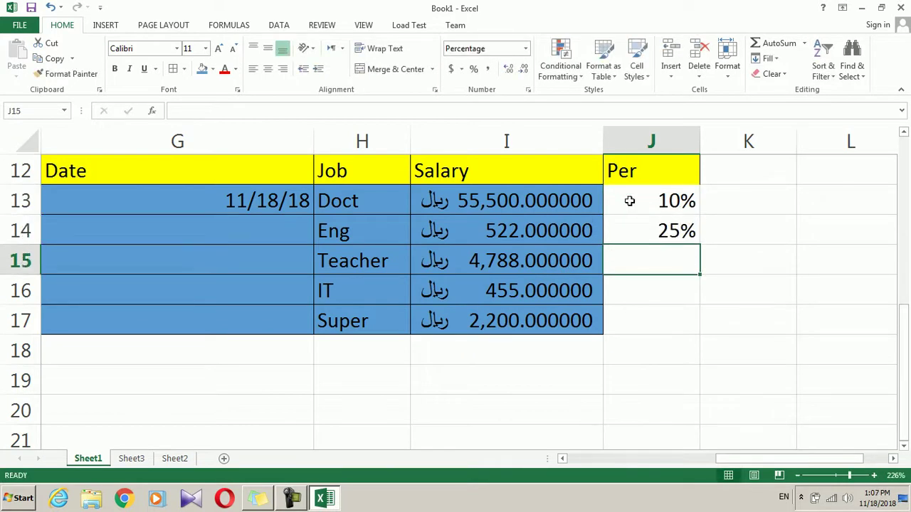
text(60)
key(Return)
text(4)
key(Return)
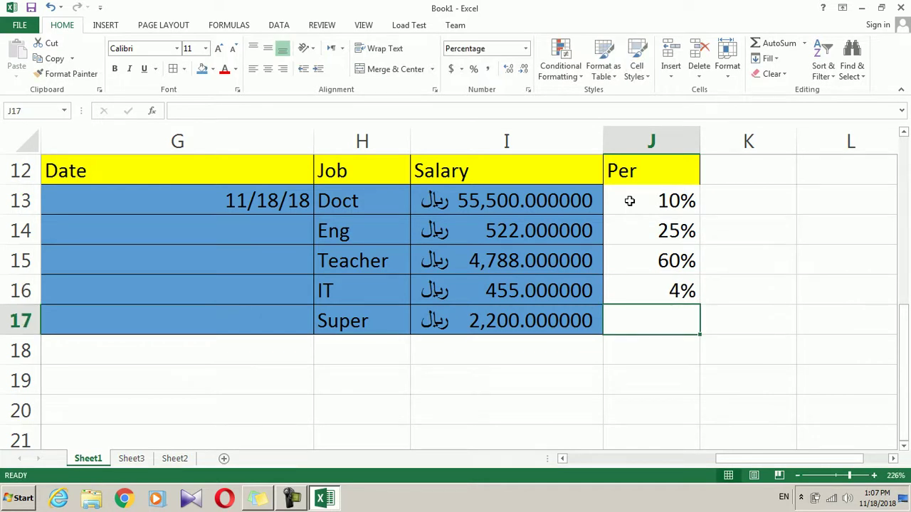
Step: Enter 6 in J17 to complete the Per column
drag(631, 200, 632, 313)
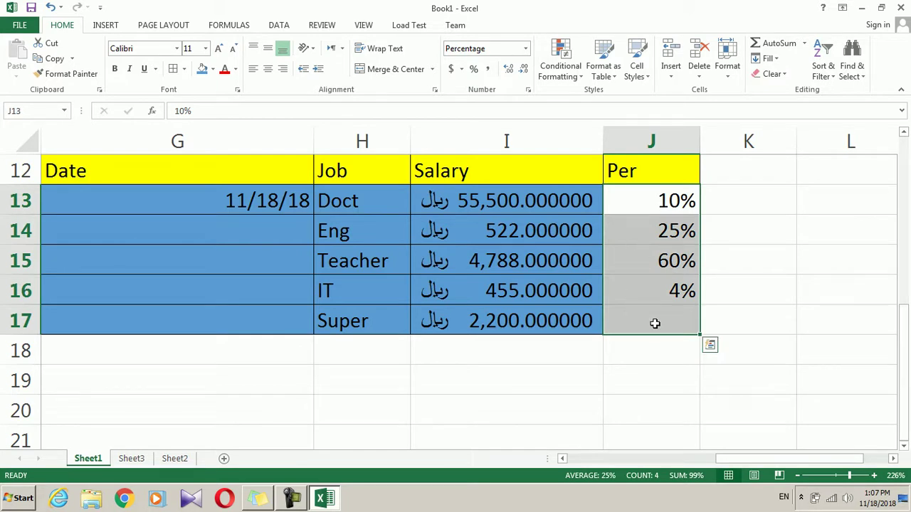
click(655, 324)
text(6)
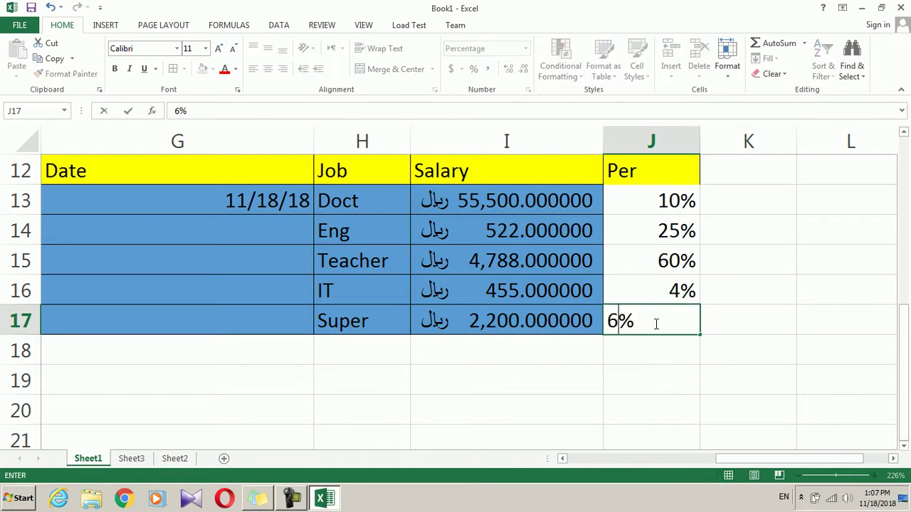
key(Return)
click(655, 323)
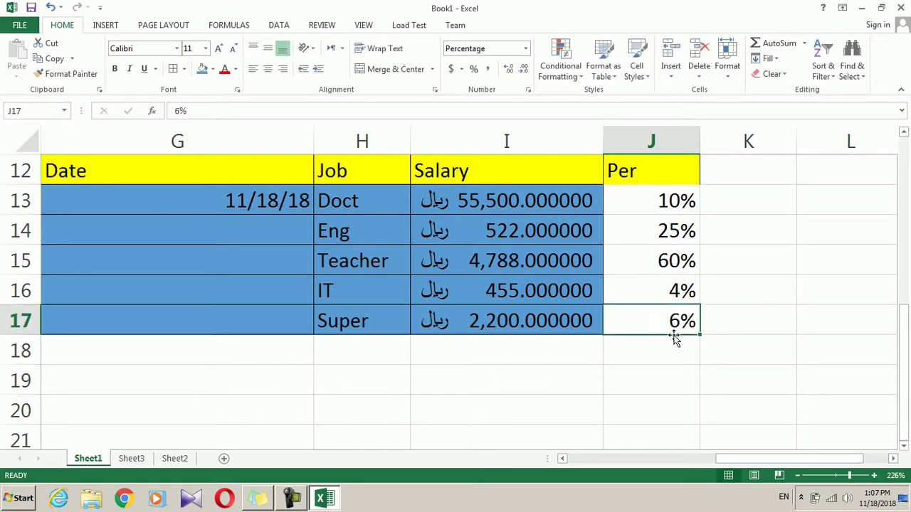
click(669, 297)
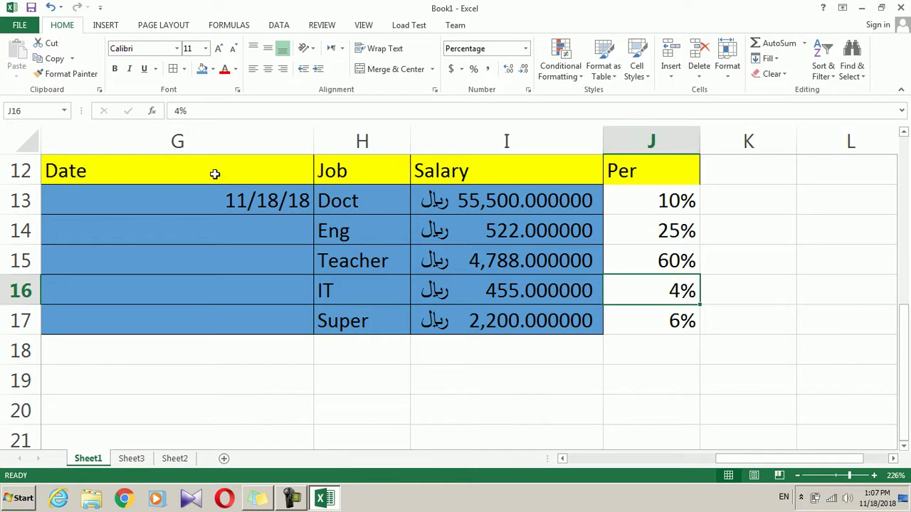
click(666, 133)
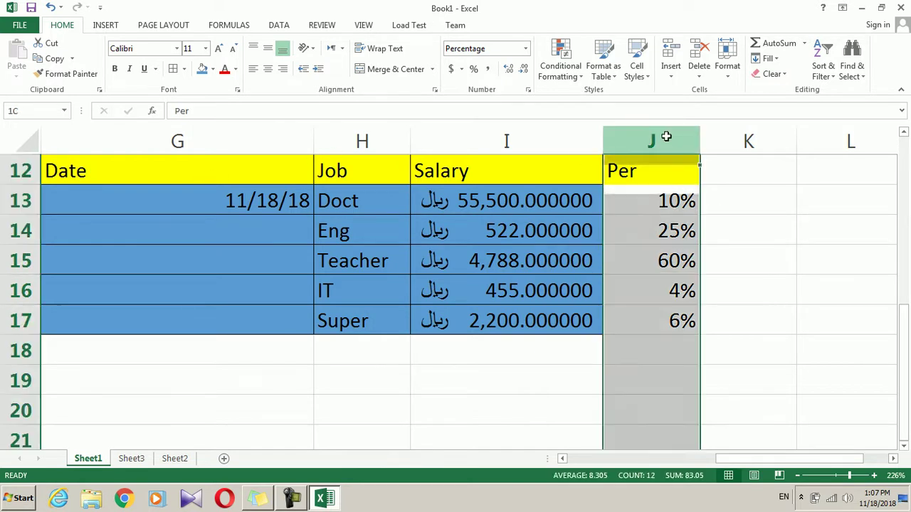
click(639, 367)
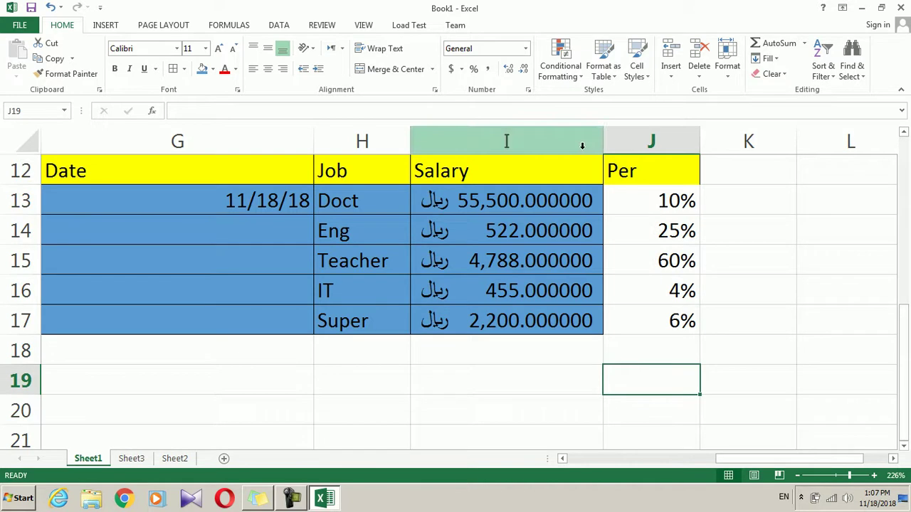
click(526, 48)
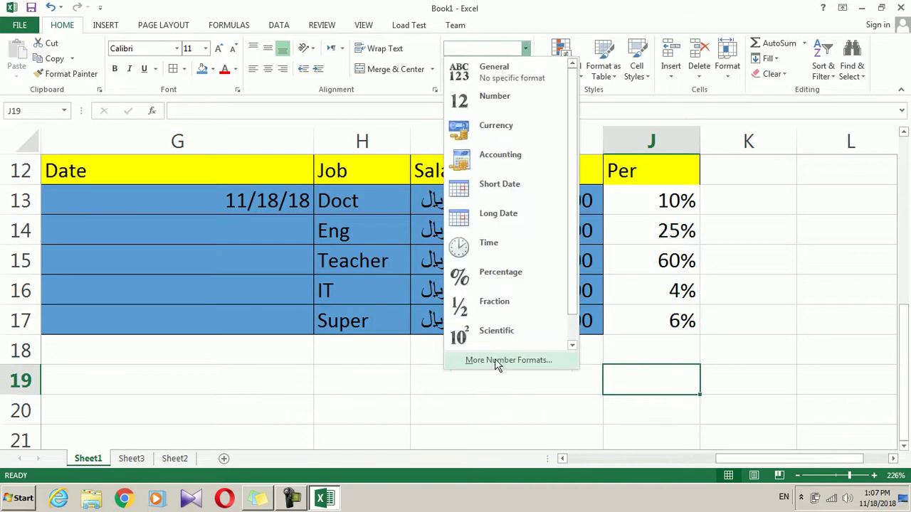
click(502, 360)
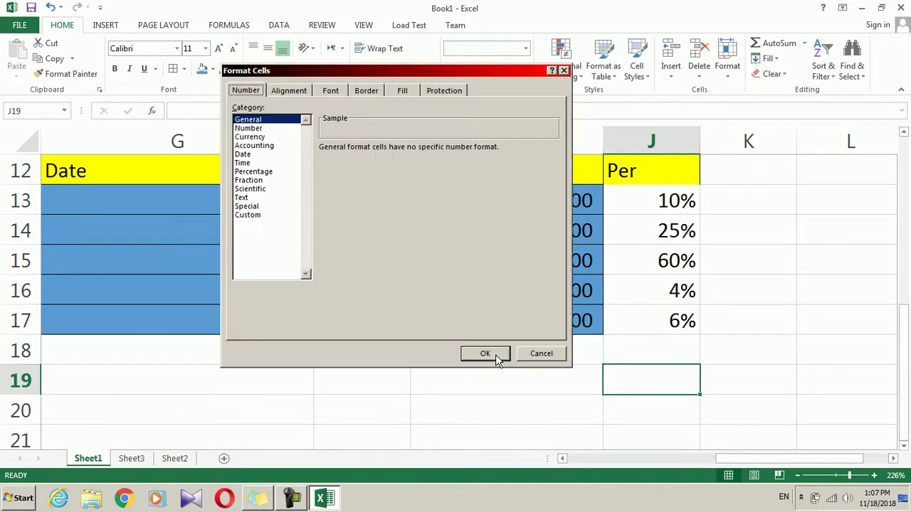
click(253, 173)
click(253, 181)
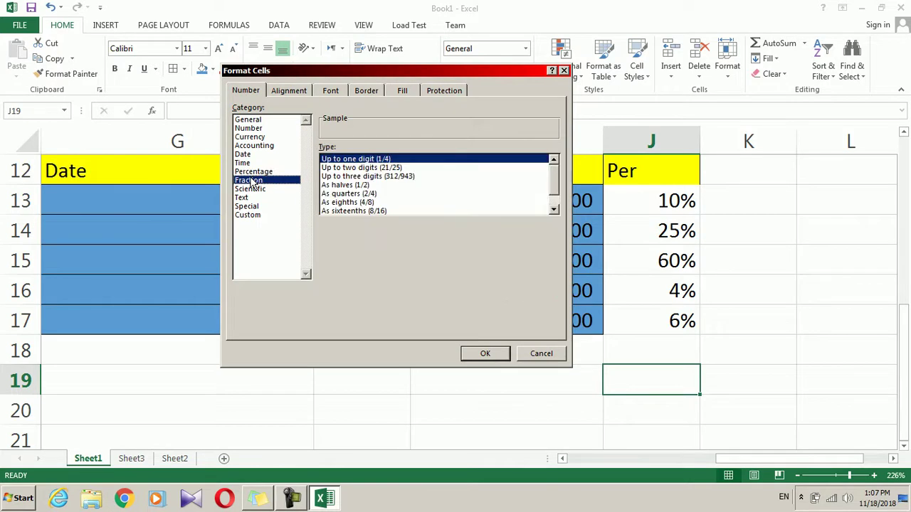
click(561, 352)
click(737, 203)
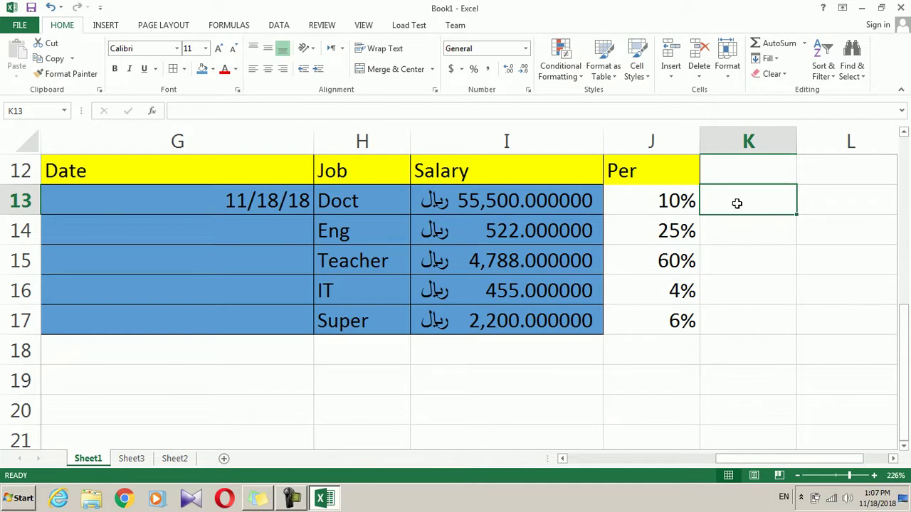
Step: Enter the sample numbers 80 in K13 and 2 in K14
text(80)
click(738, 224)
text(2)
click(753, 290)
click(761, 268)
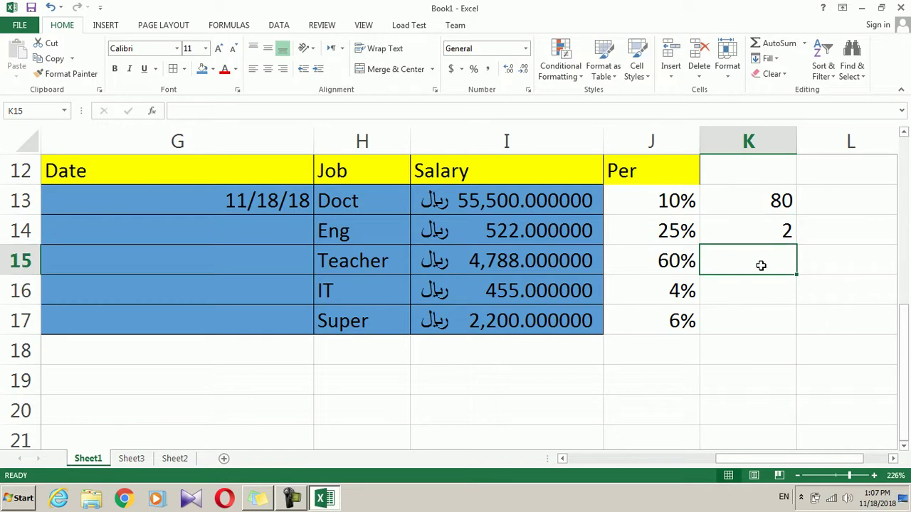
click(775, 207)
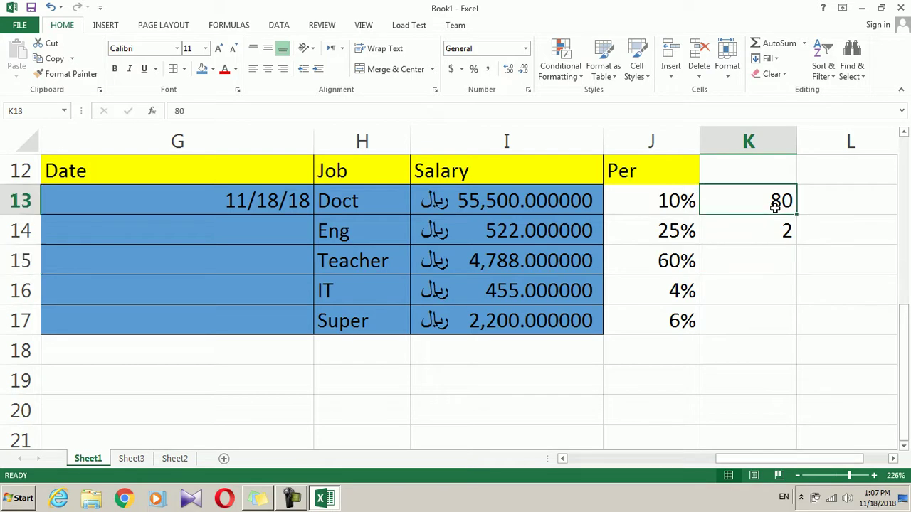
Step: Put the division formula =K13/K14 in K16
click(766, 309)
click(765, 285)
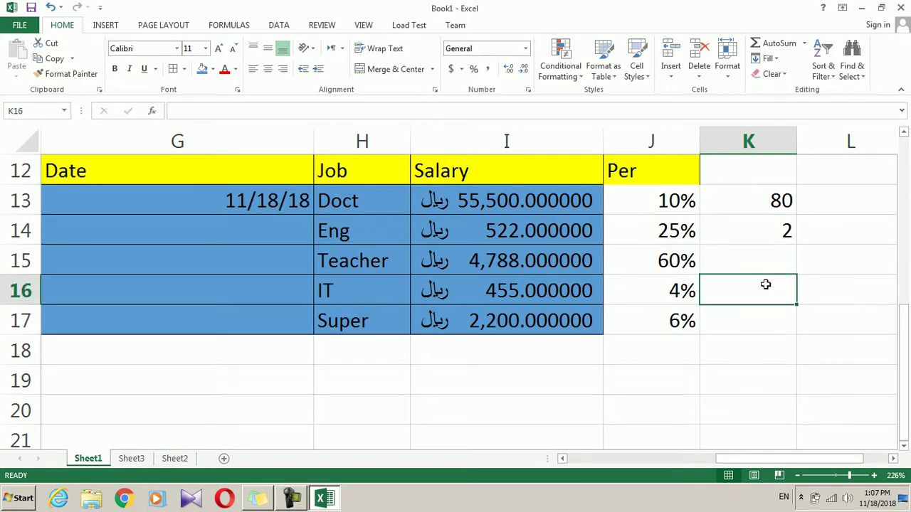
text(=)
click(780, 199)
text(/)
click(774, 228)
key(Return)
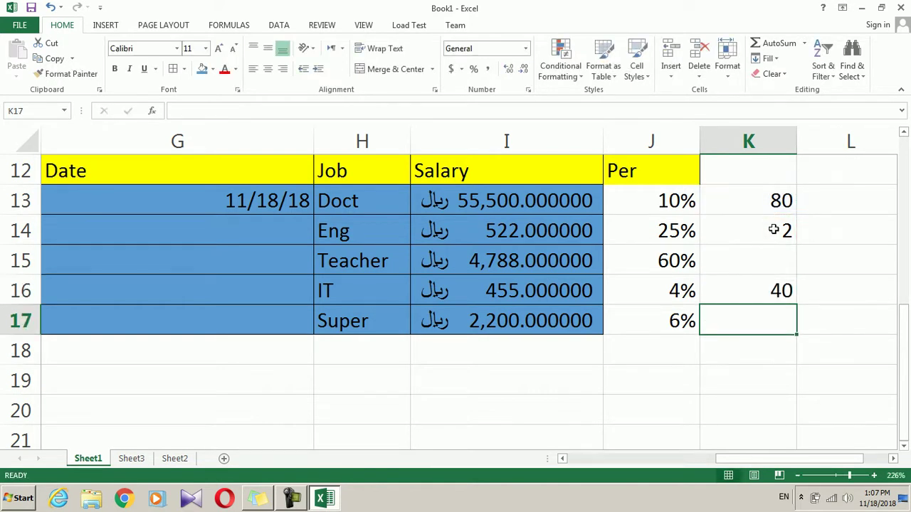
click(770, 289)
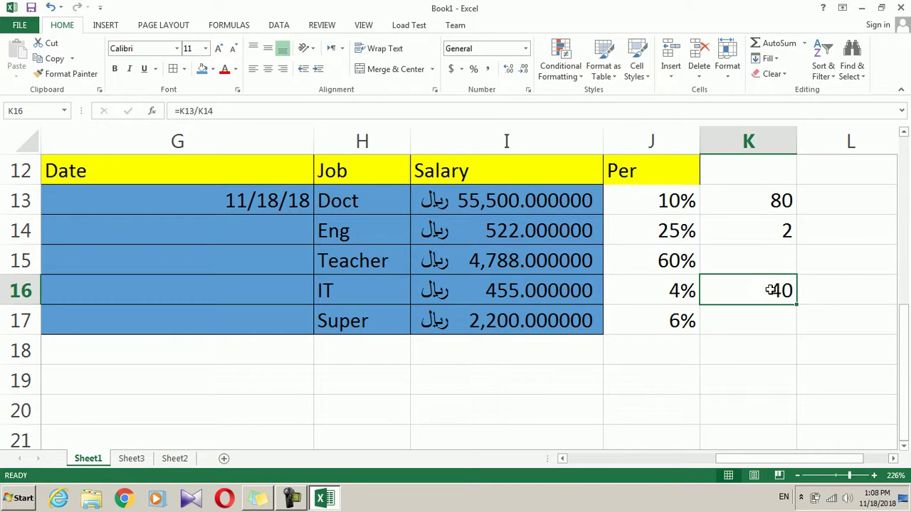
Step: Clear the 40 result out of K16
click(788, 234)
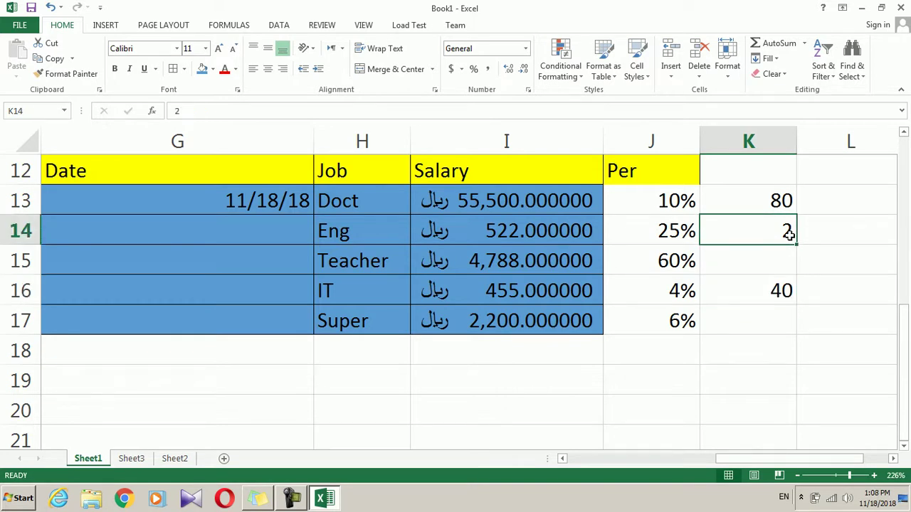
click(770, 292)
key(BackSpace)
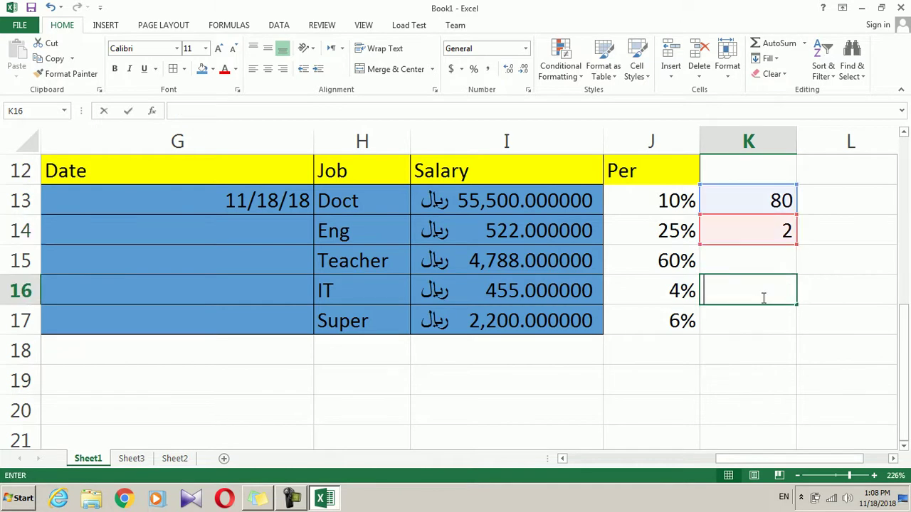
click(767, 293)
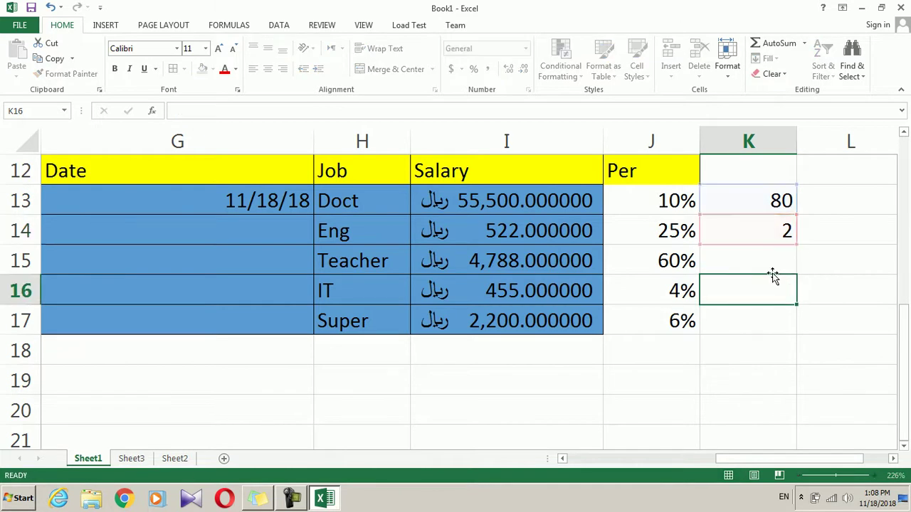
click(770, 211)
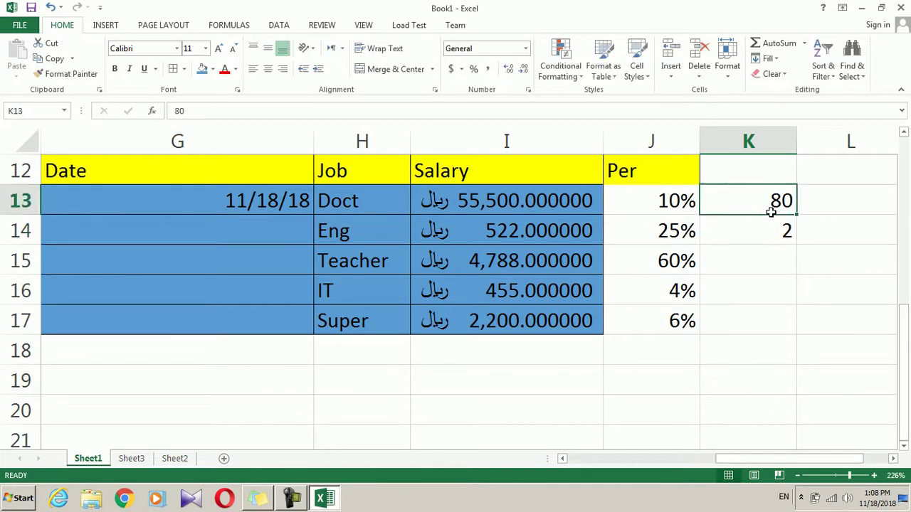
Step: Give K13 the Fraction number format
click(526, 49)
click(519, 364)
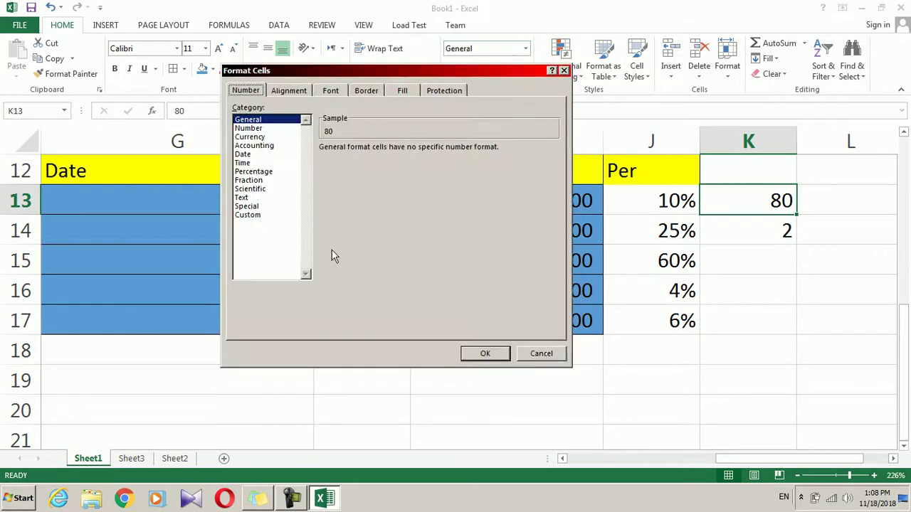
click(254, 171)
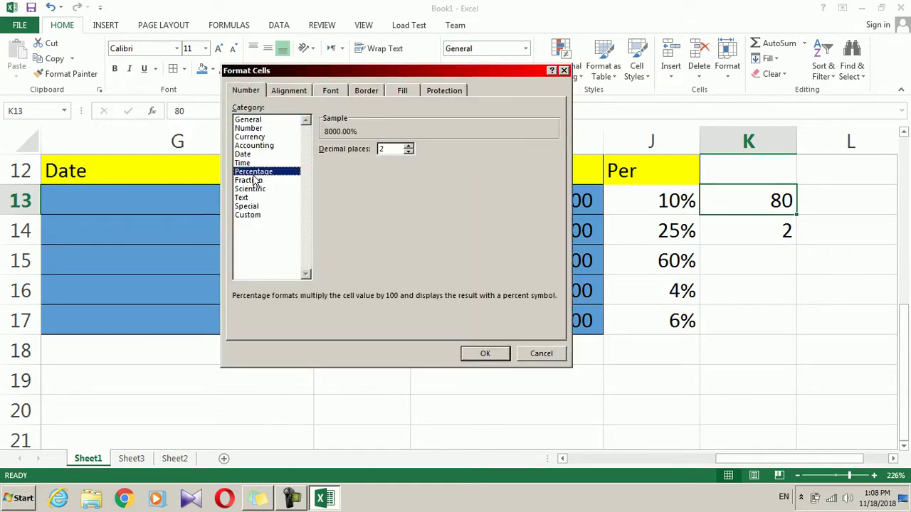
click(252, 180)
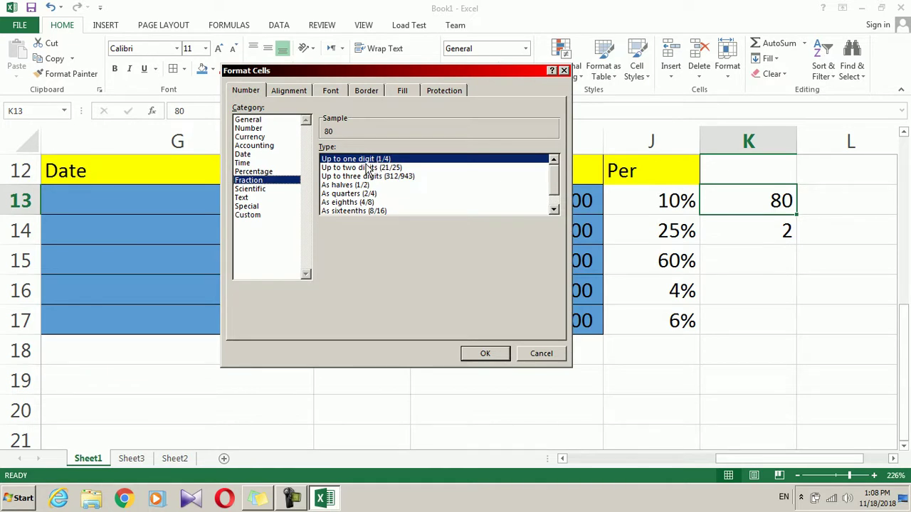
click(485, 354)
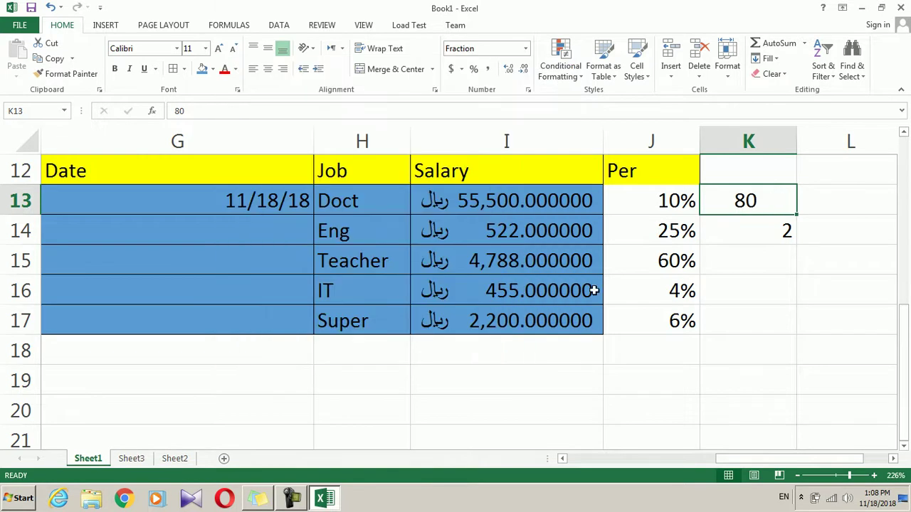
click(760, 225)
click(767, 198)
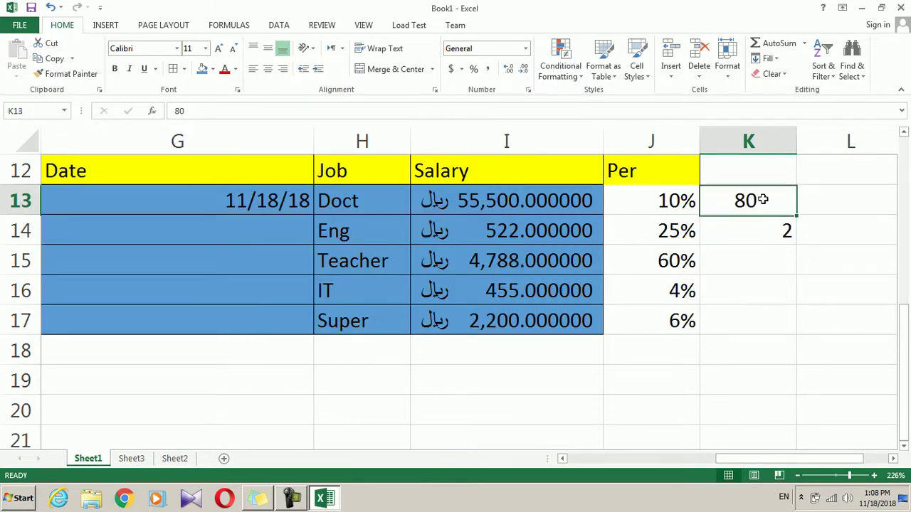
click(763, 221)
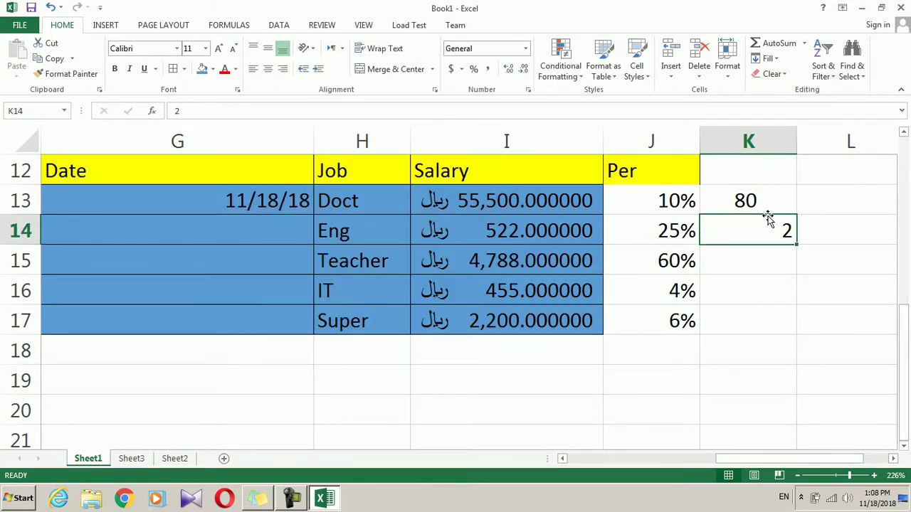
Step: Change the value in K13 from 80 to 12
click(771, 206)
text(12)
key(Return)
click(772, 206)
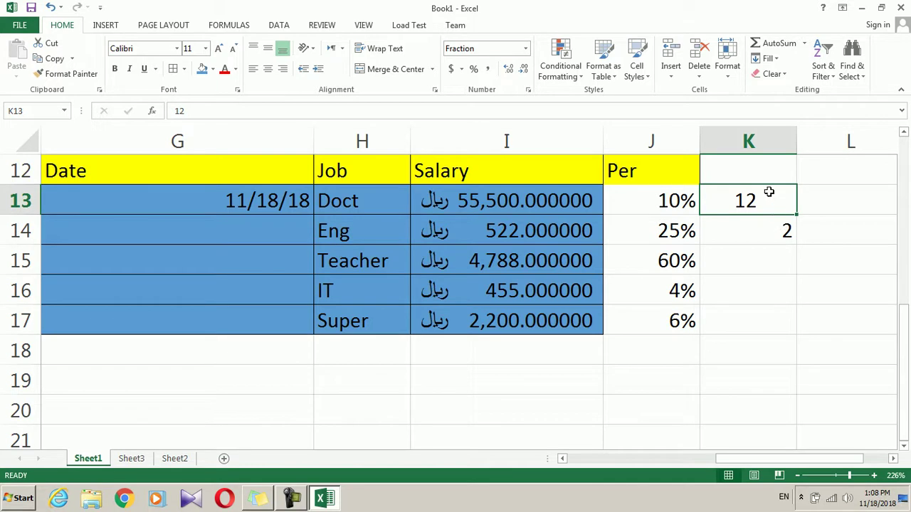
Step: Format K14 as a fraction of up to one digit
click(769, 234)
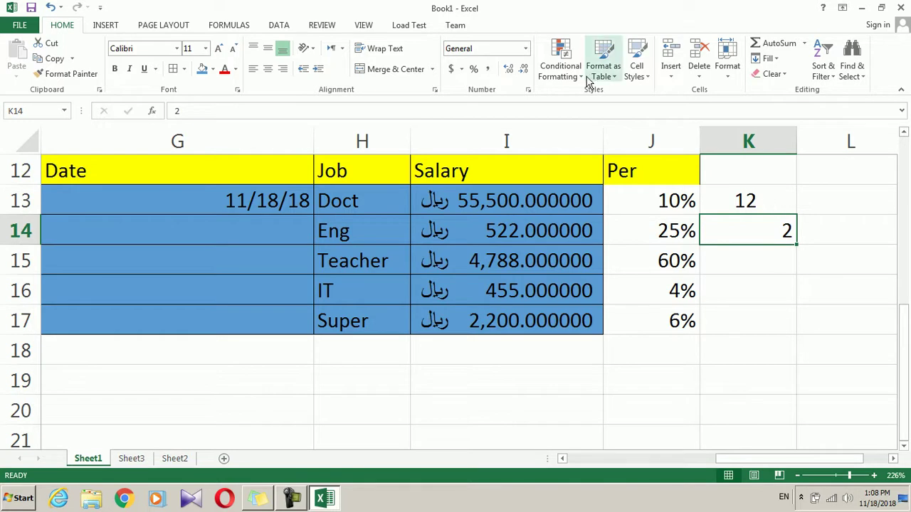
click(527, 48)
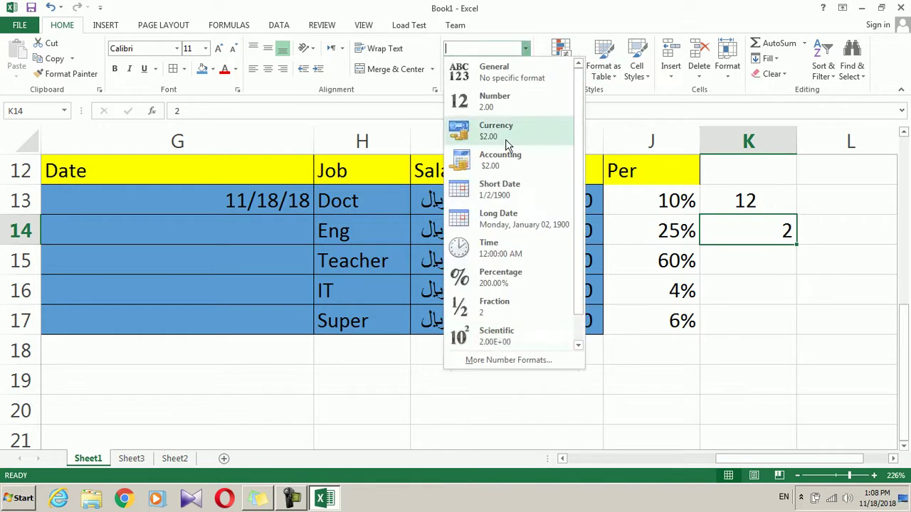
click(484, 361)
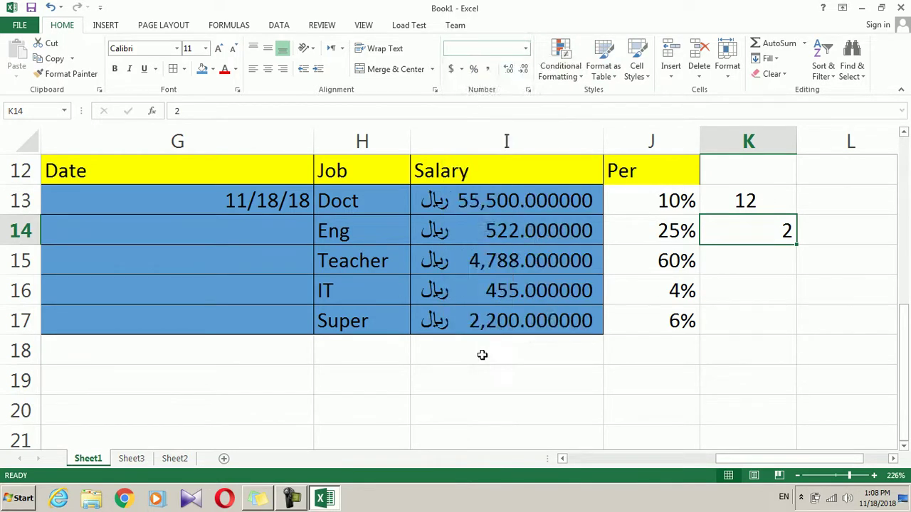
click(252, 183)
click(378, 159)
click(489, 351)
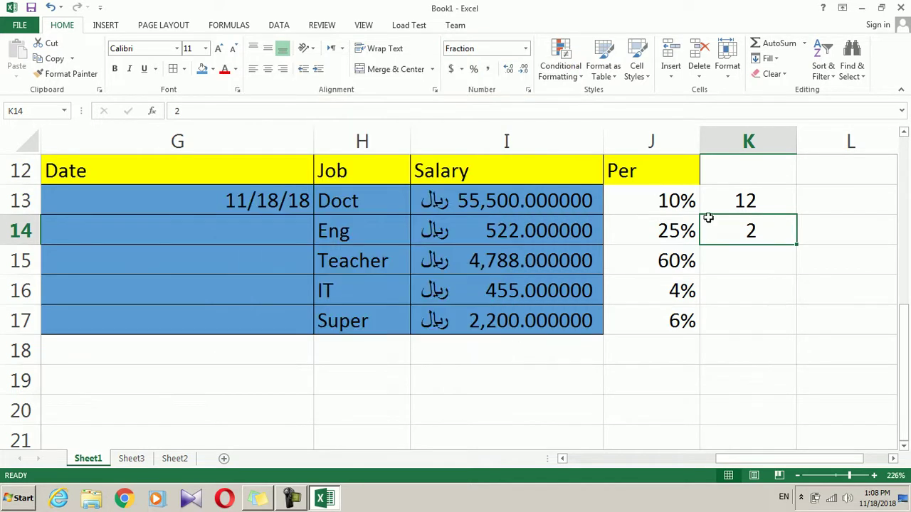
click(733, 207)
Step: Enter the formula =K13/K14 in K15
click(750, 259)
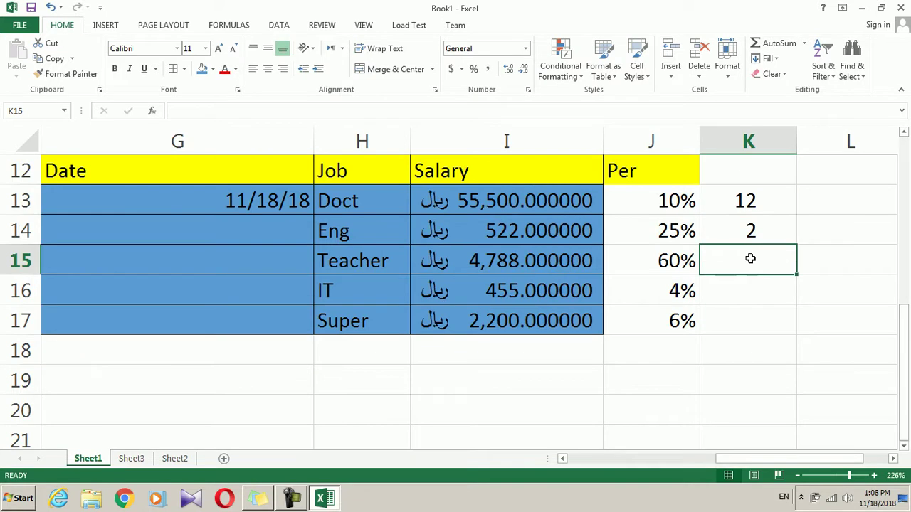
text(=)
click(745, 202)
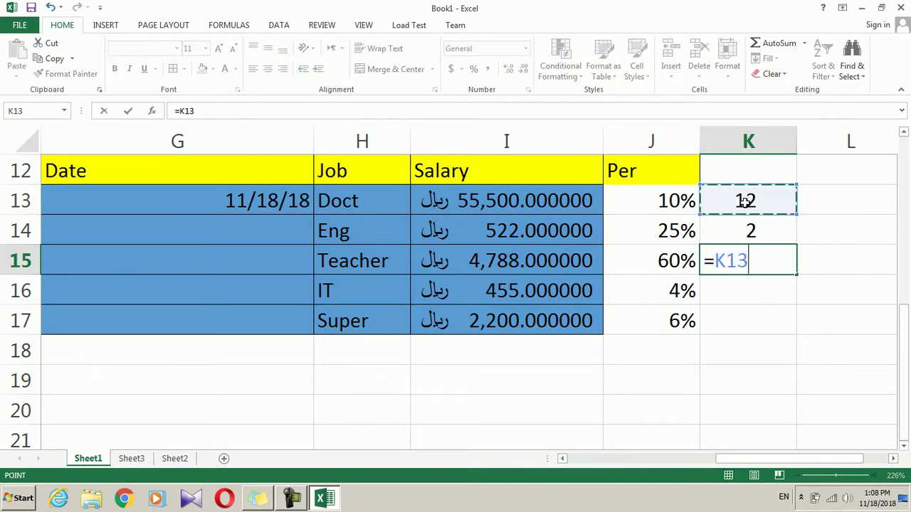
text(/)
click(750, 229)
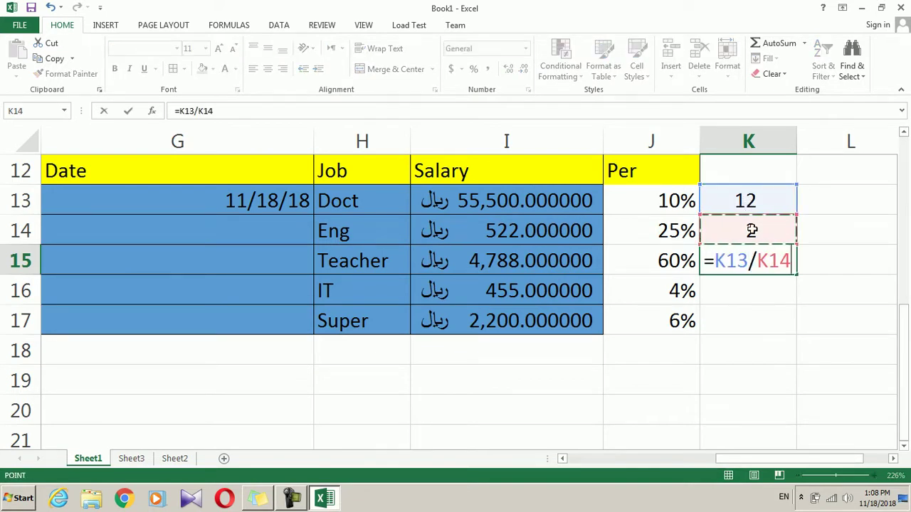
key(Return)
click(752, 262)
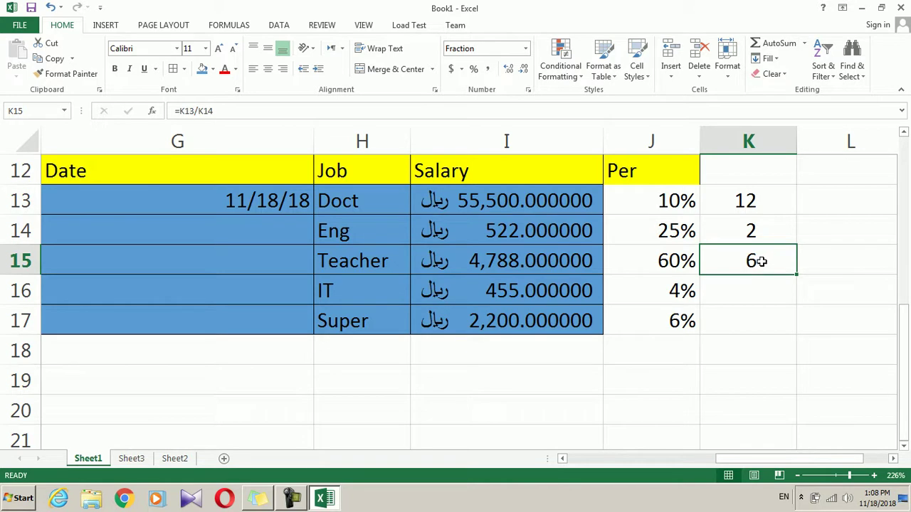
Step: Format K15 as a two-digit fraction, then as halves
click(525, 49)
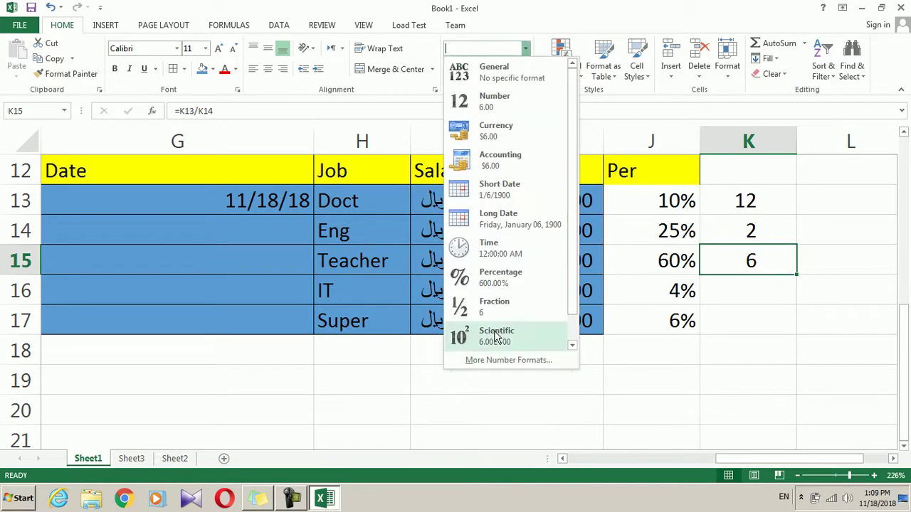
click(488, 363)
click(373, 168)
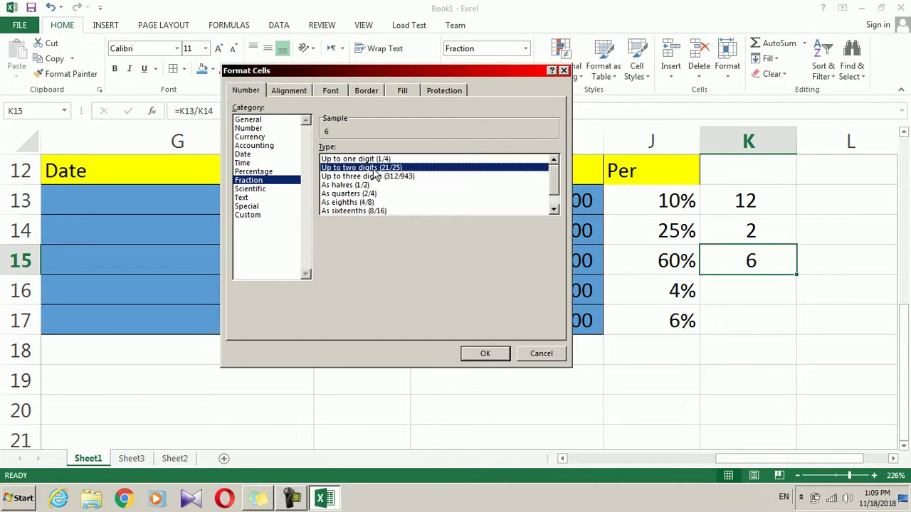
click(490, 354)
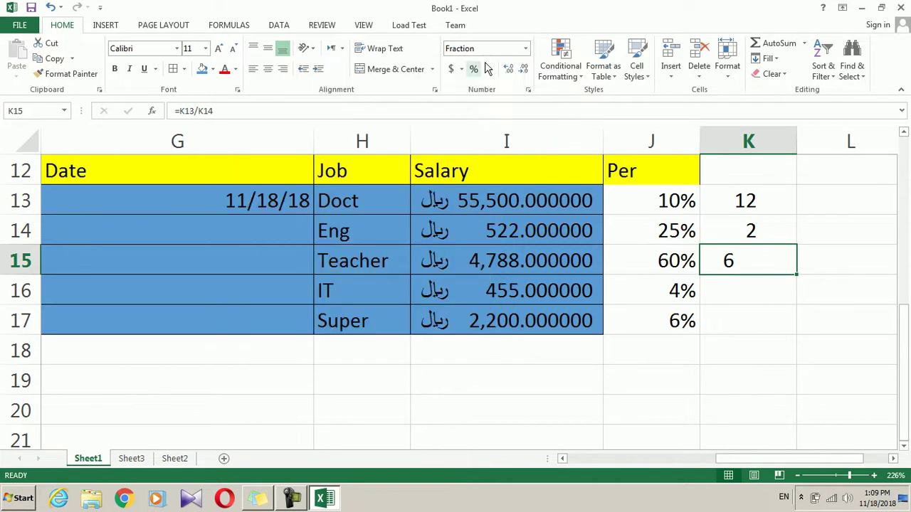
click(526, 48)
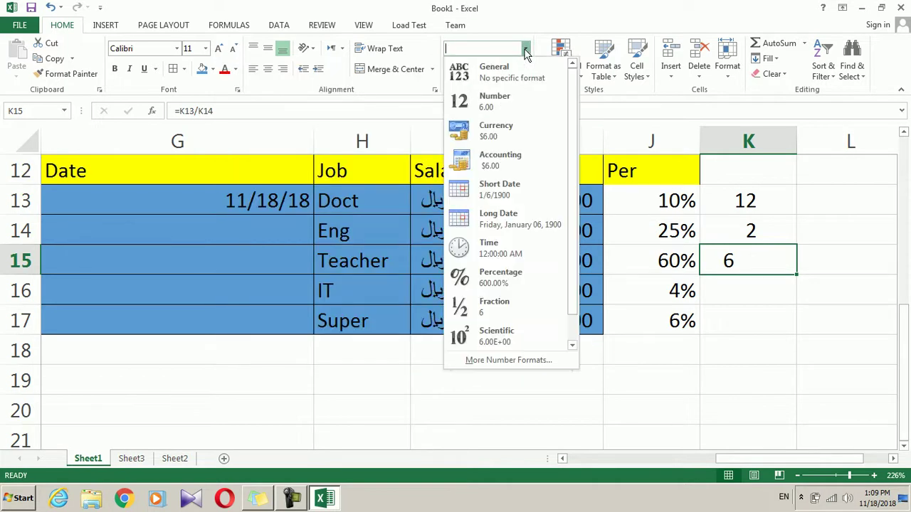
click(518, 360)
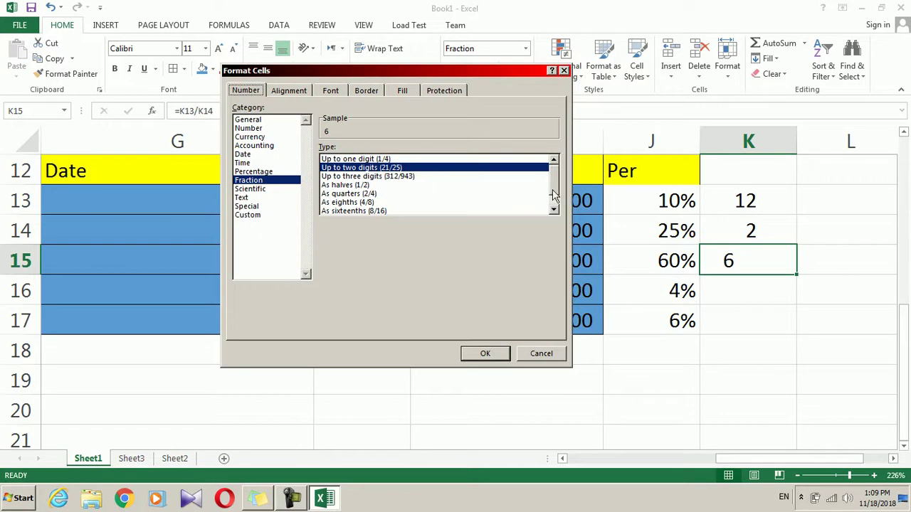
scroll(553, 182, down, 1)
scroll(553, 174, up, 1)
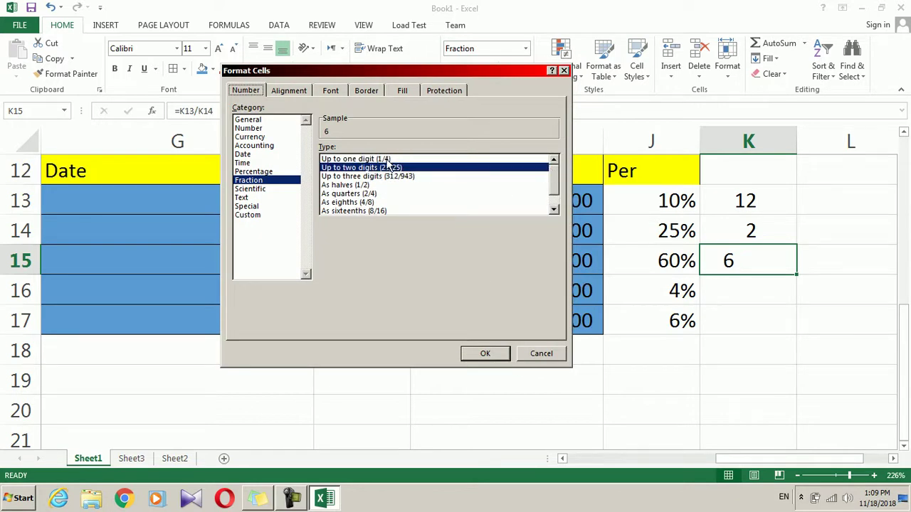
click(364, 185)
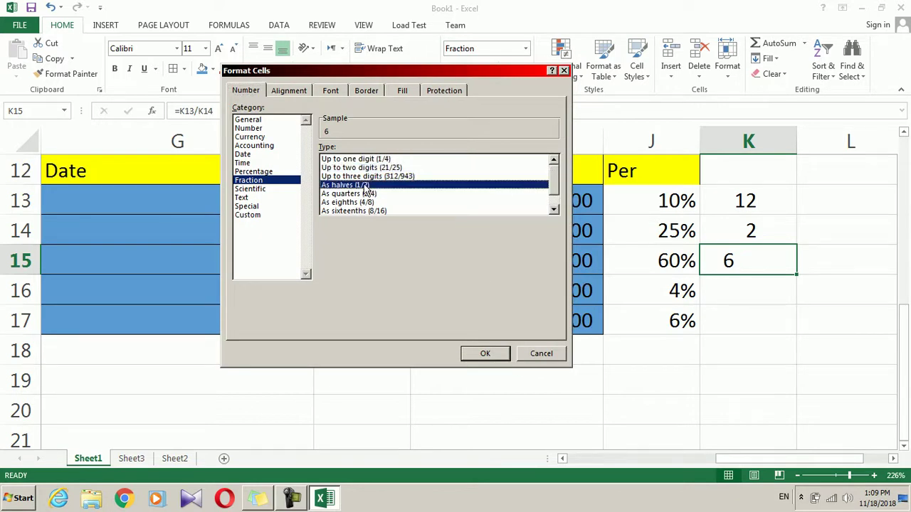
click(486, 355)
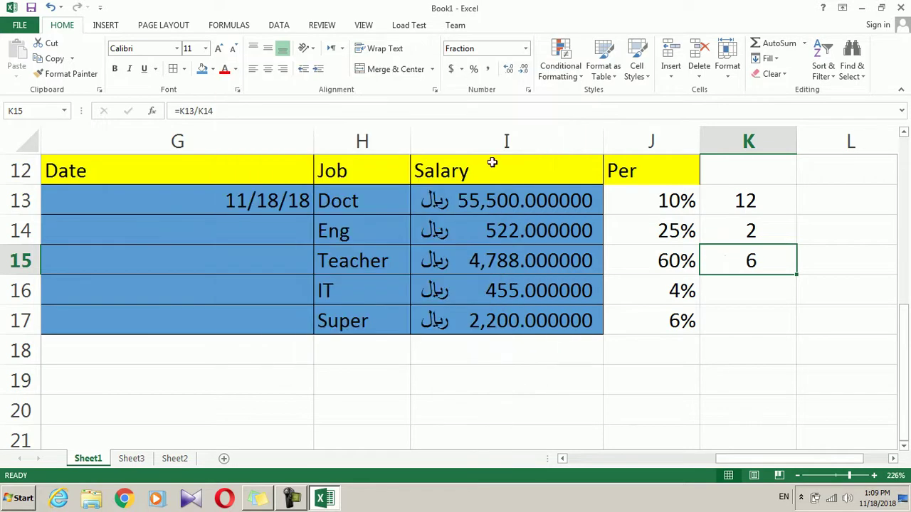
Step: Edit the custom code # ?/2 to # 90/2 and apply it to K15
click(527, 48)
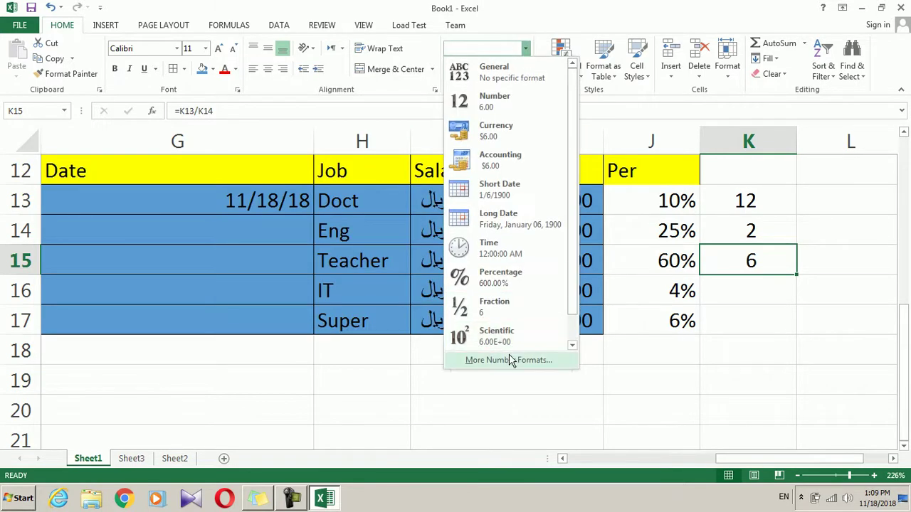
click(511, 361)
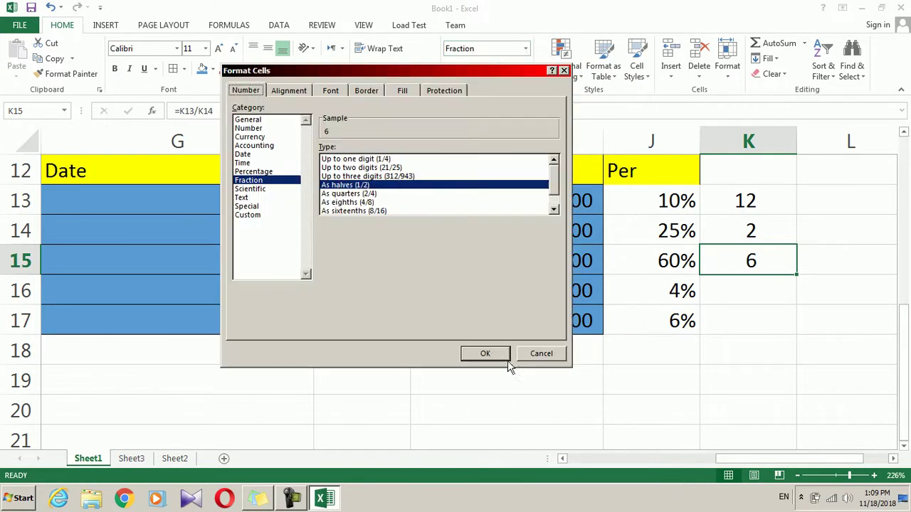
click(260, 218)
click(329, 260)
click(330, 158)
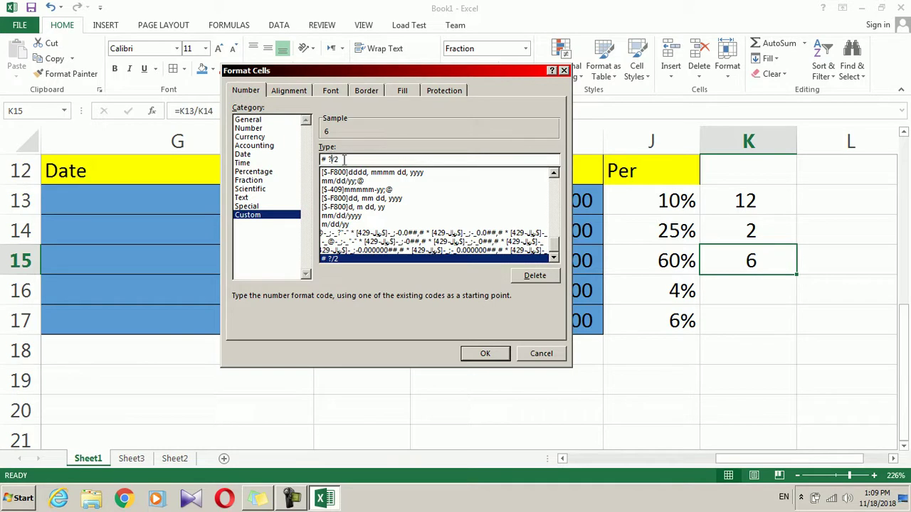
key(BackSpace)
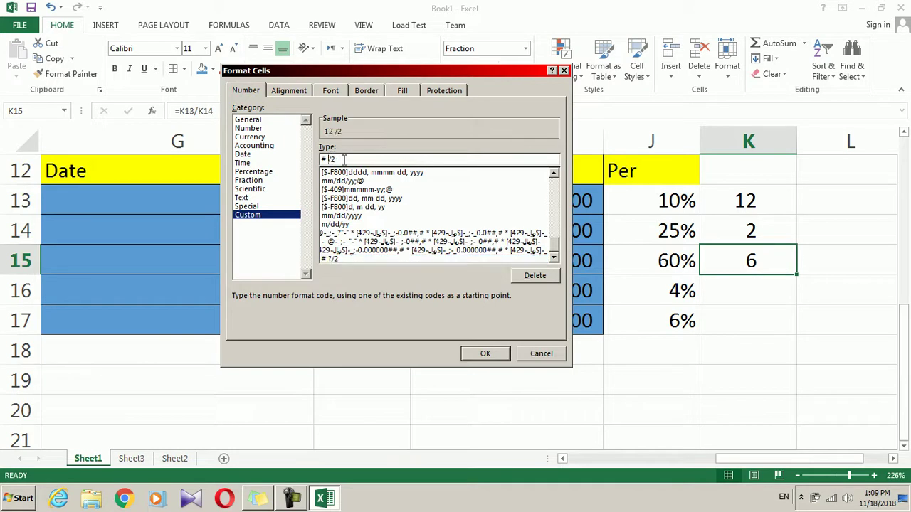
text(8)
key(BackSpace)
text(90)
click(485, 354)
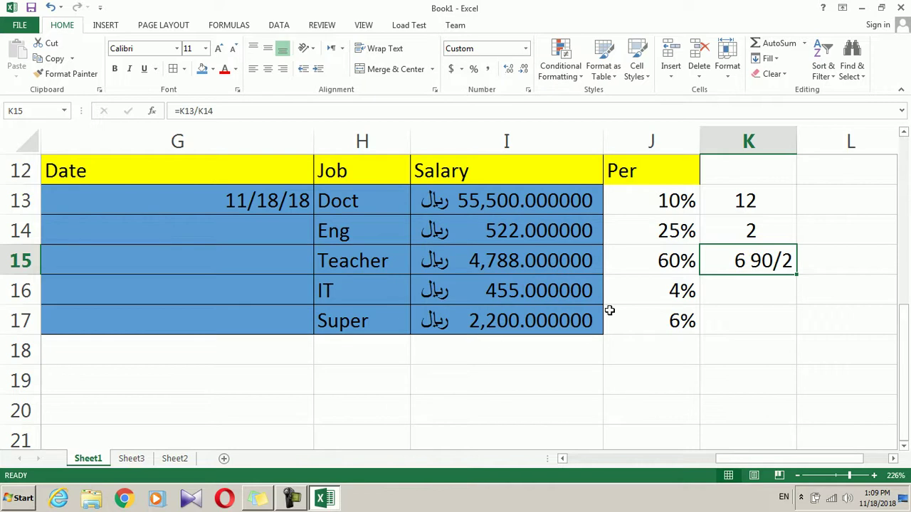
Step: Inspect the K15 formula in edit mode and cancel without changes
double_click(760, 261)
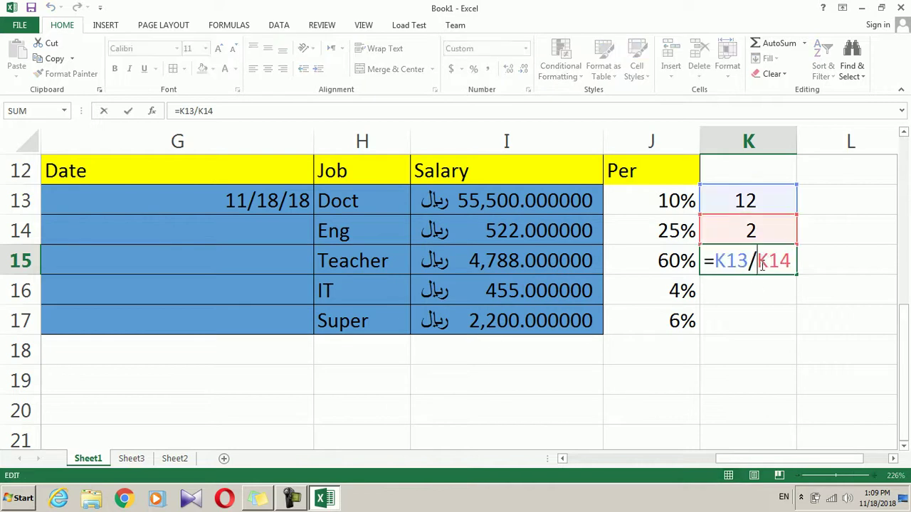
click(757, 285)
key(Escape)
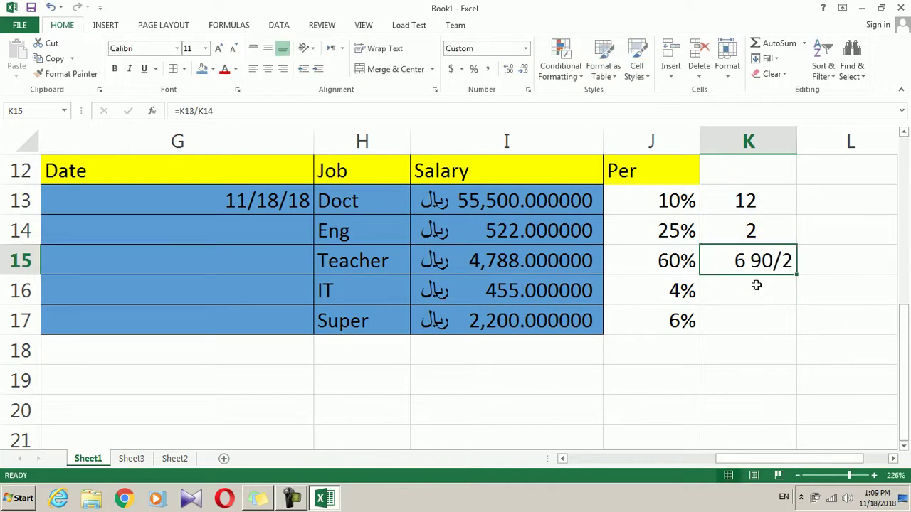
click(756, 285)
click(752, 208)
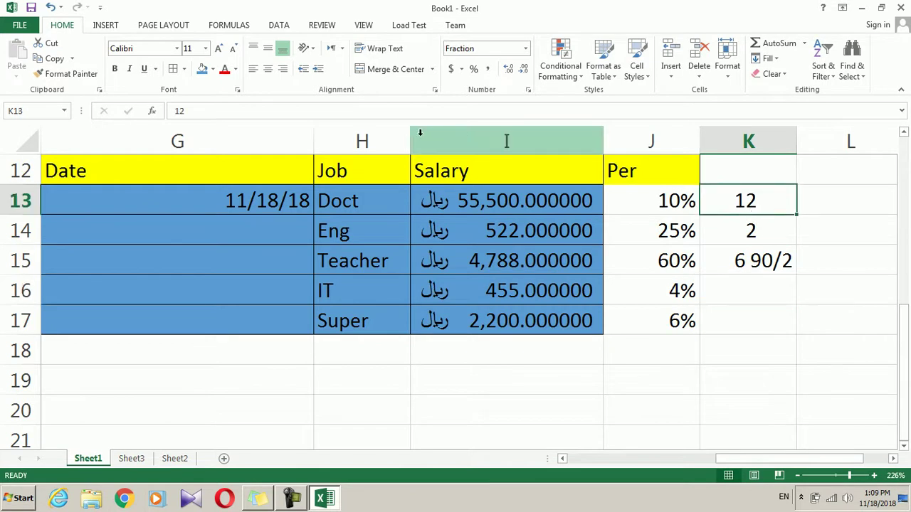
Step: Give K13 the halves fraction format edited to the custom code # 1/2
click(525, 49)
click(489, 359)
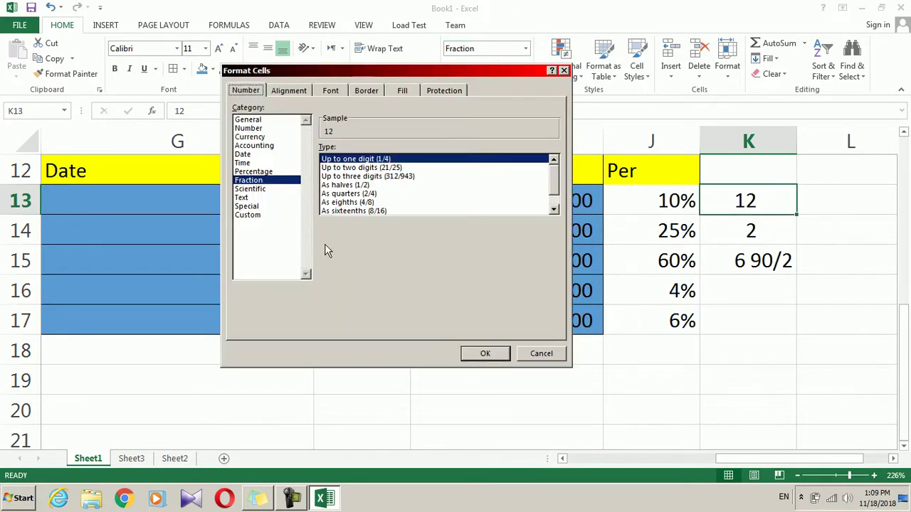
click(264, 216)
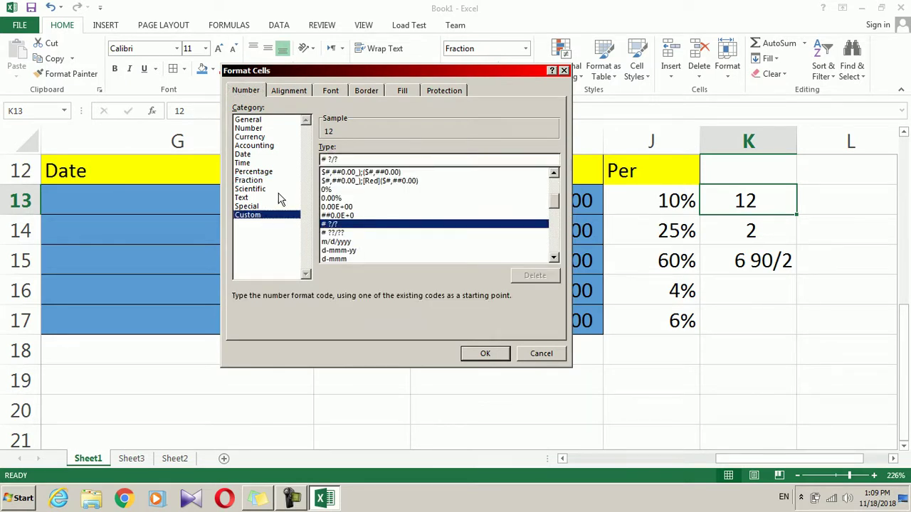
click(260, 181)
click(347, 185)
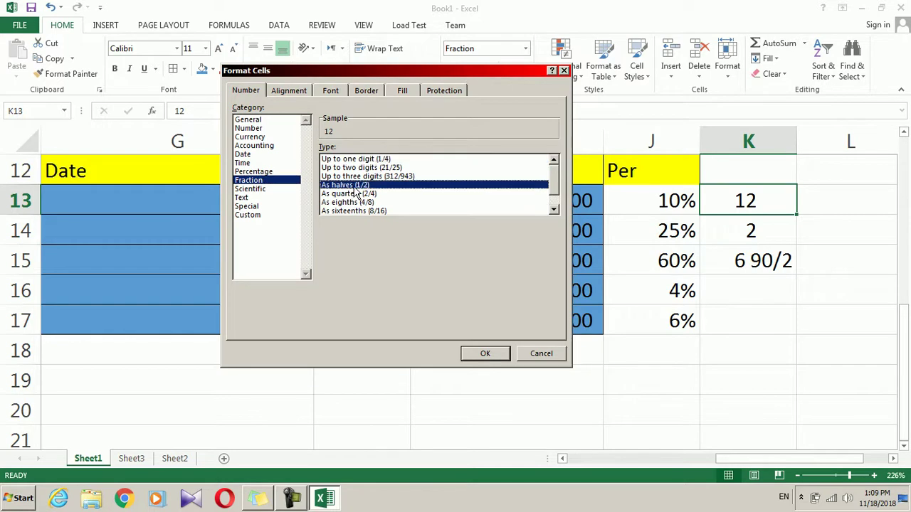
click(246, 215)
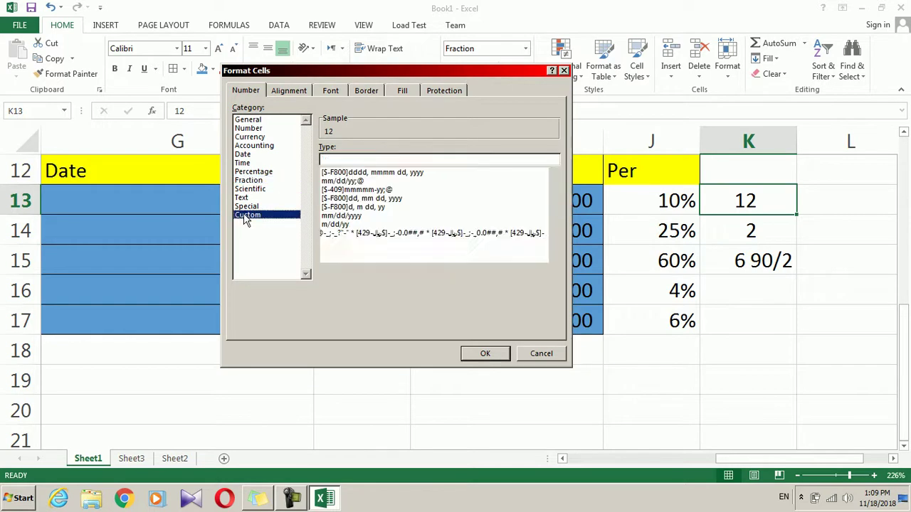
click(333, 158)
key(BackSpace)
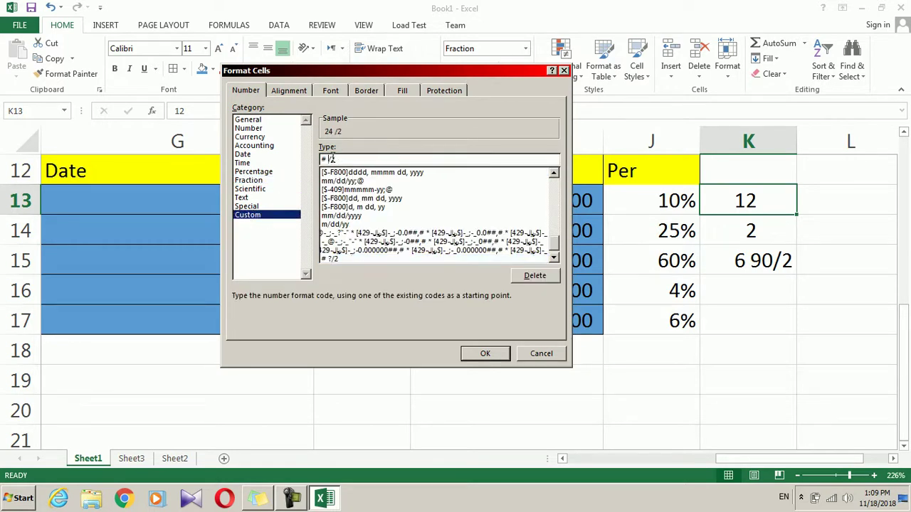
text(12)
click(487, 355)
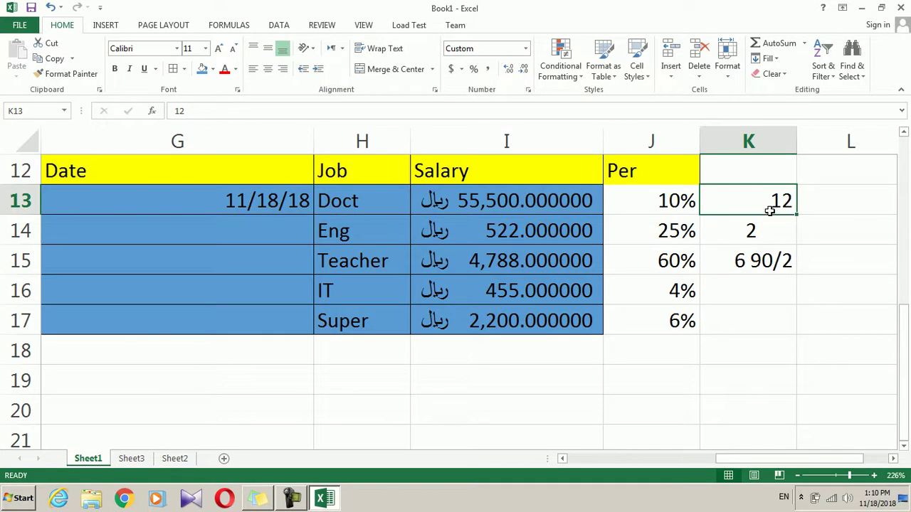
Step: Delete the division result from K15
click(743, 264)
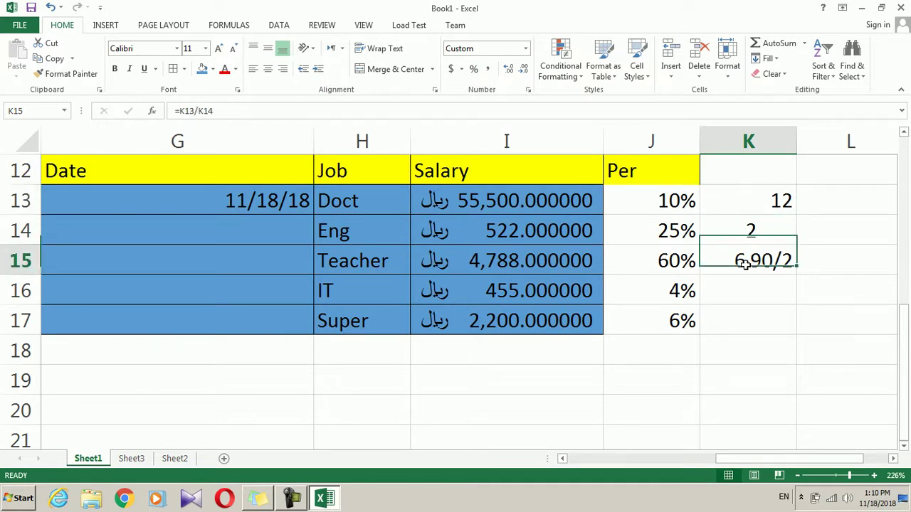
click(759, 196)
click(525, 50)
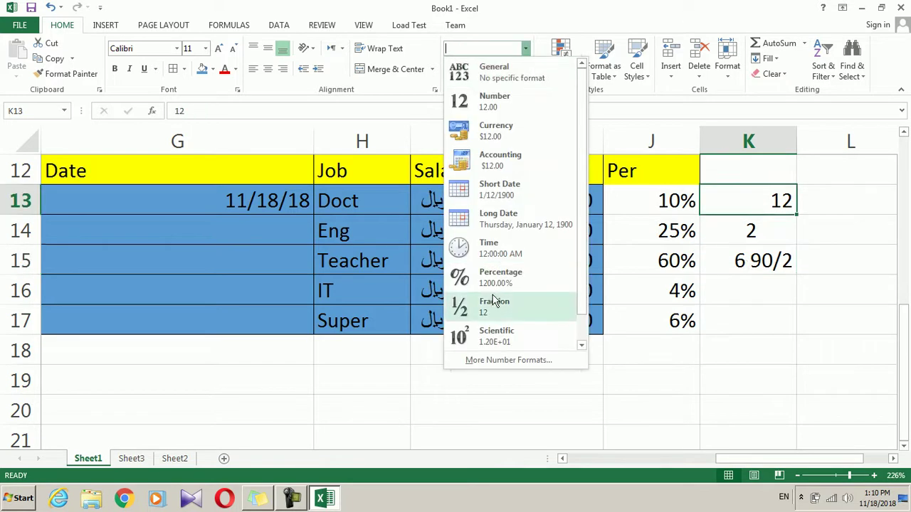
click(726, 271)
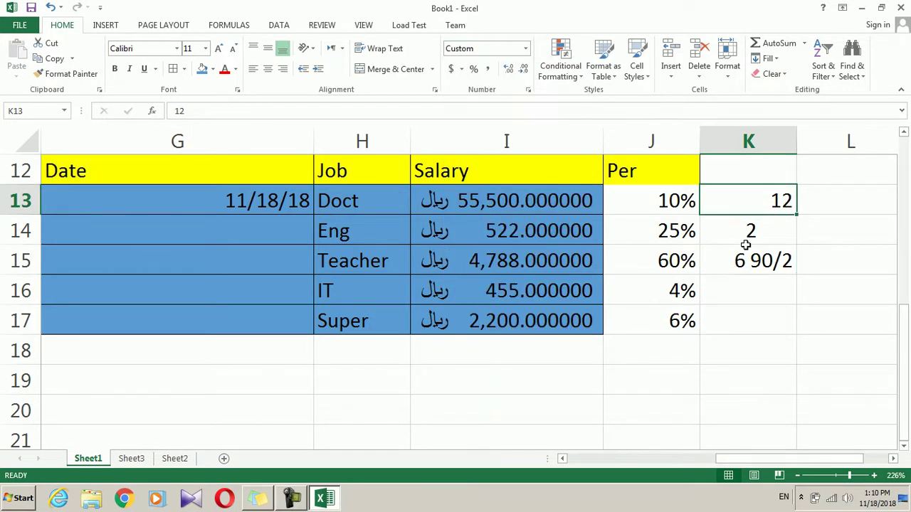
click(744, 246)
key(Delete)
Step: Clear the 2 from K14
click(748, 295)
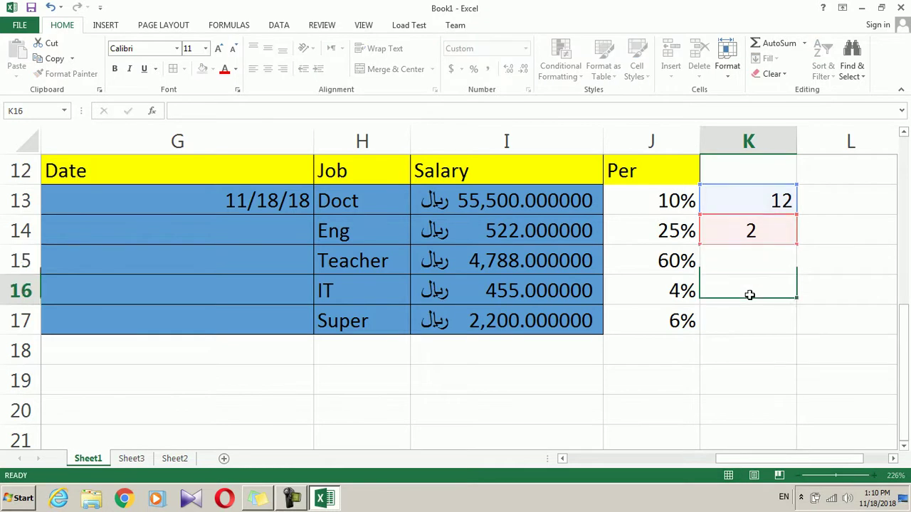
click(765, 219)
click(751, 279)
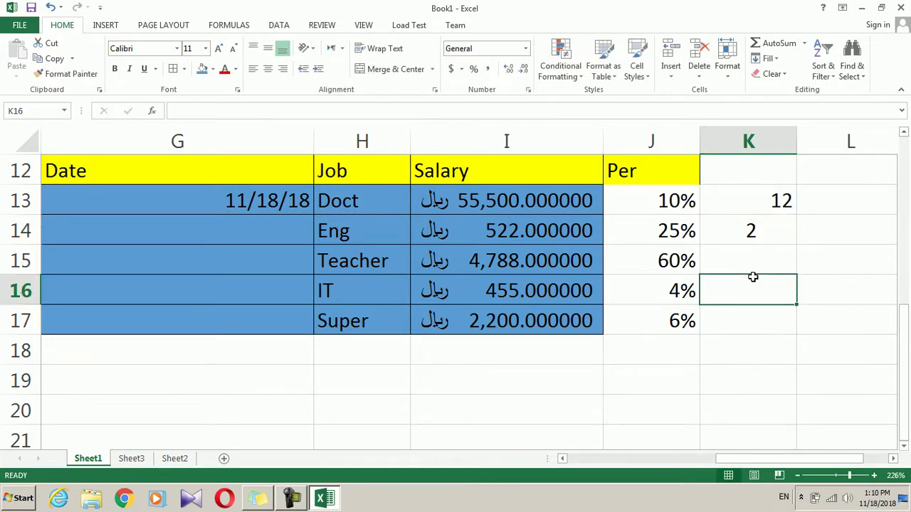
click(755, 234)
key(Delete)
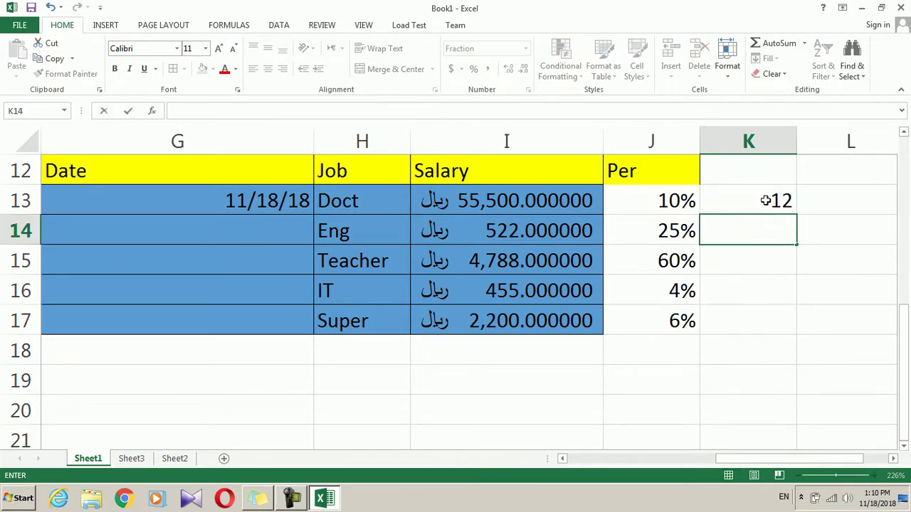
Step: Enter 12/5 in K13, check the stored value, then delete it
click(765, 200)
text(.12)
key(BackSpace)
key(BackSpace)
key(BackSpace)
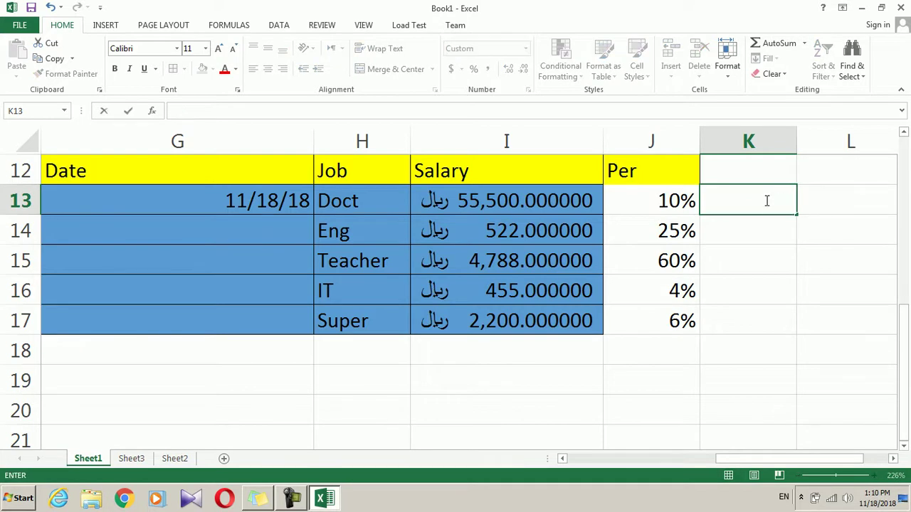
key(BackSpace)
text(12/5)
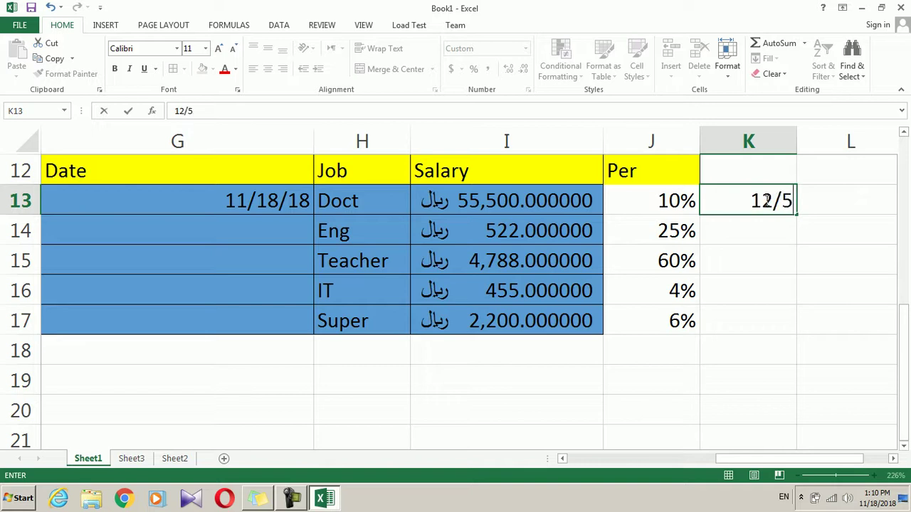
key(Return)
click(765, 201)
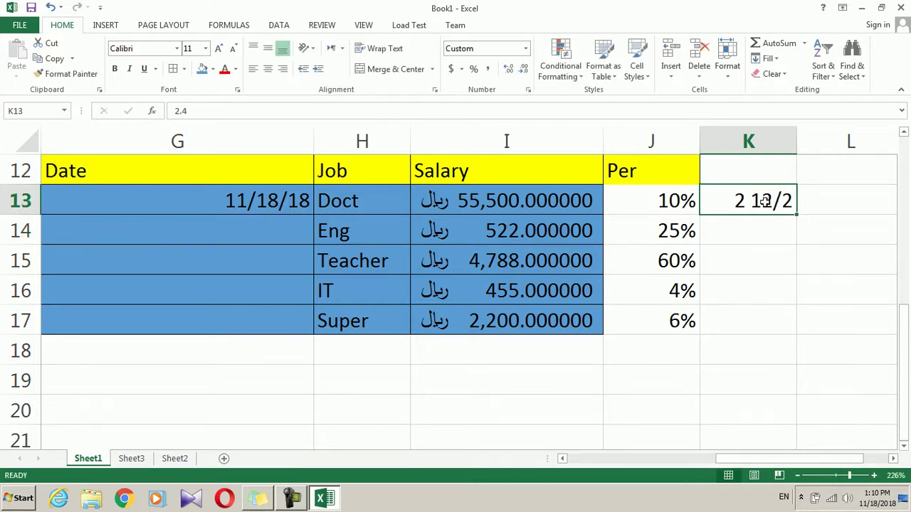
key(Delete)
Step: Type 12/5 into I19 and see it become the date 5-Dec
drag(761, 287, 761, 271)
click(857, 261)
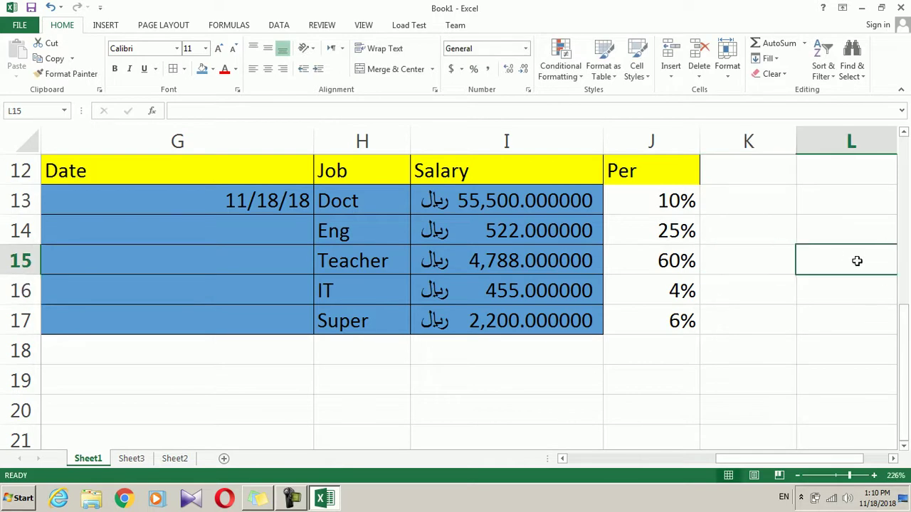
click(467, 394)
text(12/5)
key(Return)
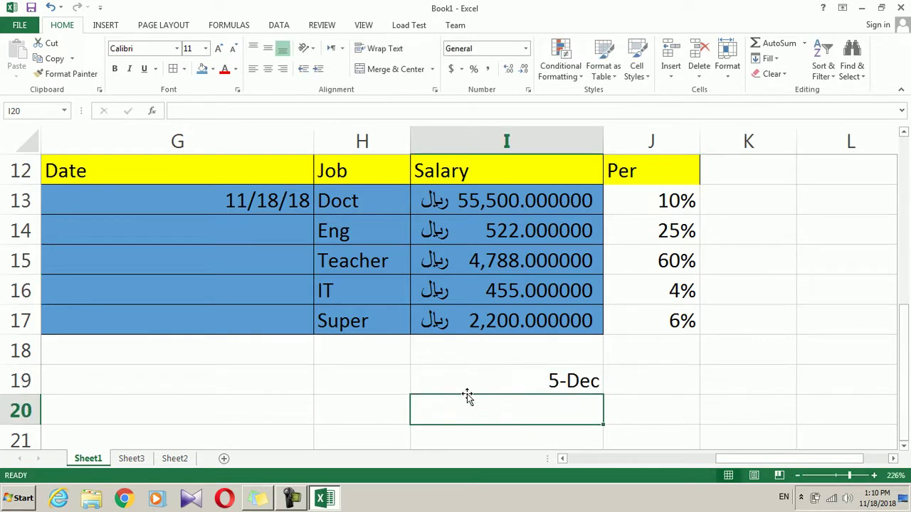
click(496, 388)
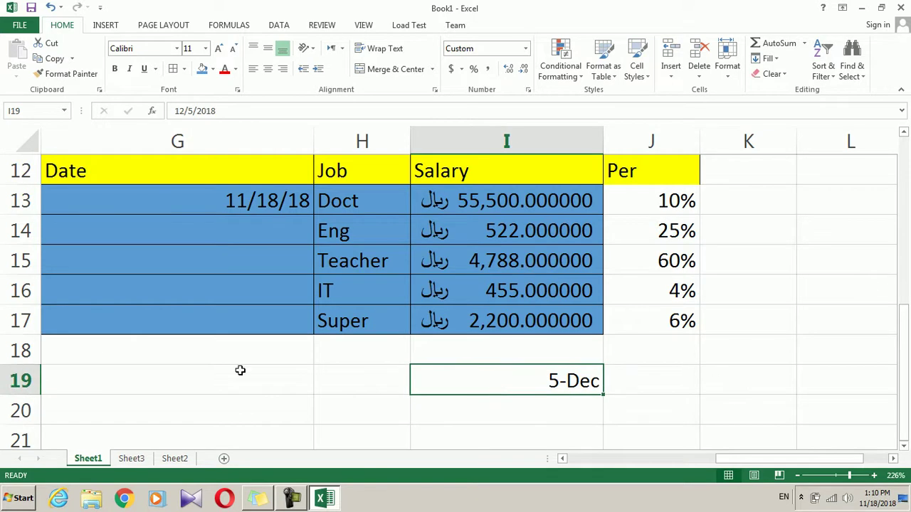
Step: On Sheet2, enter 8/2 in H19 so it becomes the date 2-Aug
click(174, 458)
click(317, 386)
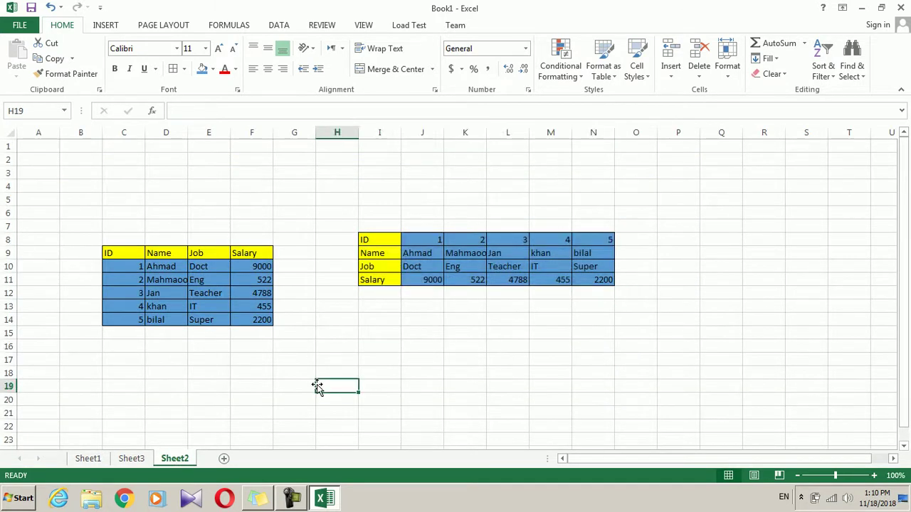
text(8/2)
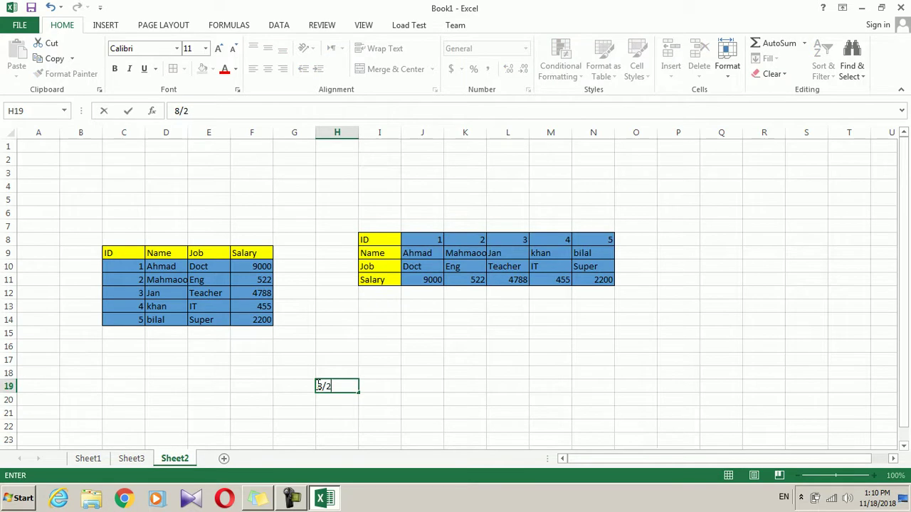
key(Return)
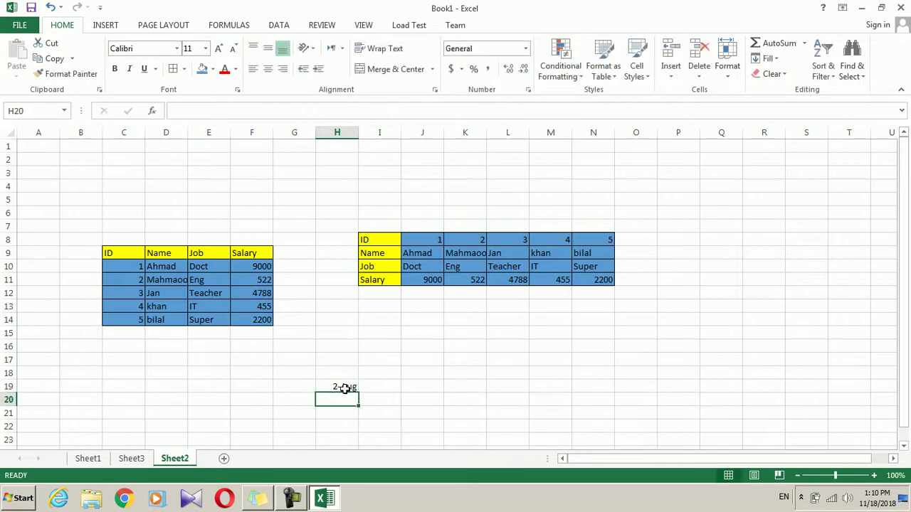
click(344, 387)
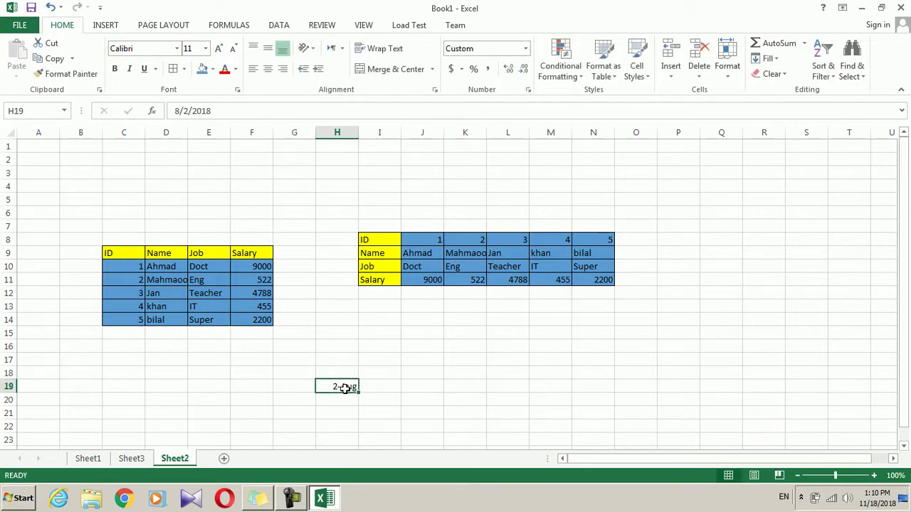
Step: Close Excel without saving and bring up the Windows Start search
click(901, 8)
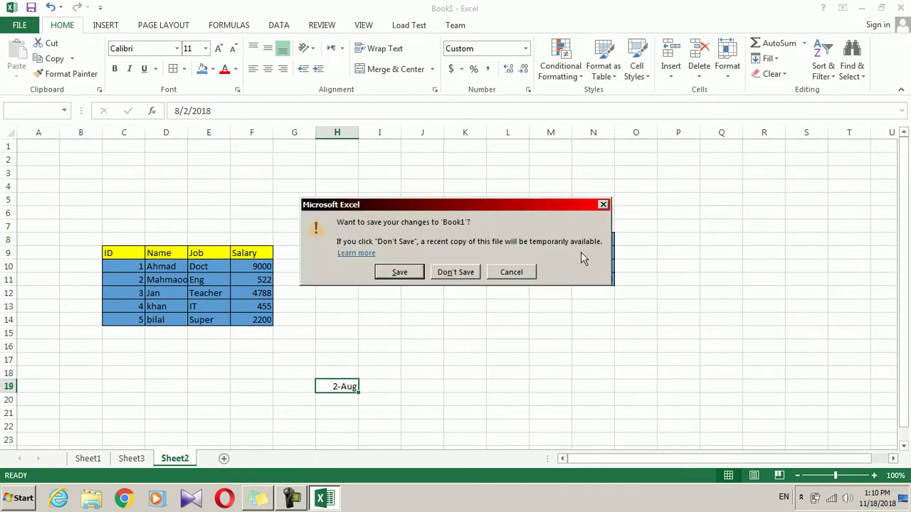
click(447, 270)
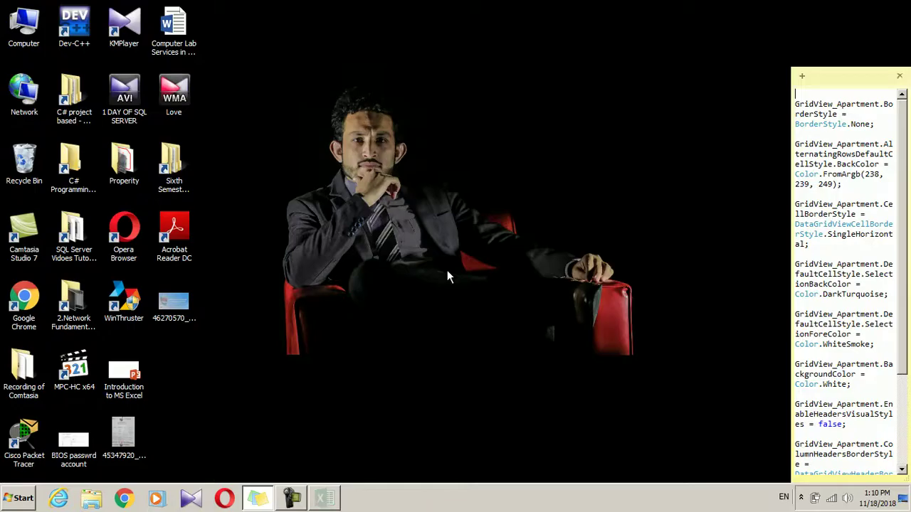
click(20, 498)
Step: Launch Excel from the 'exel' search, open a blank workbook and zoom to about 226%
text(ex)
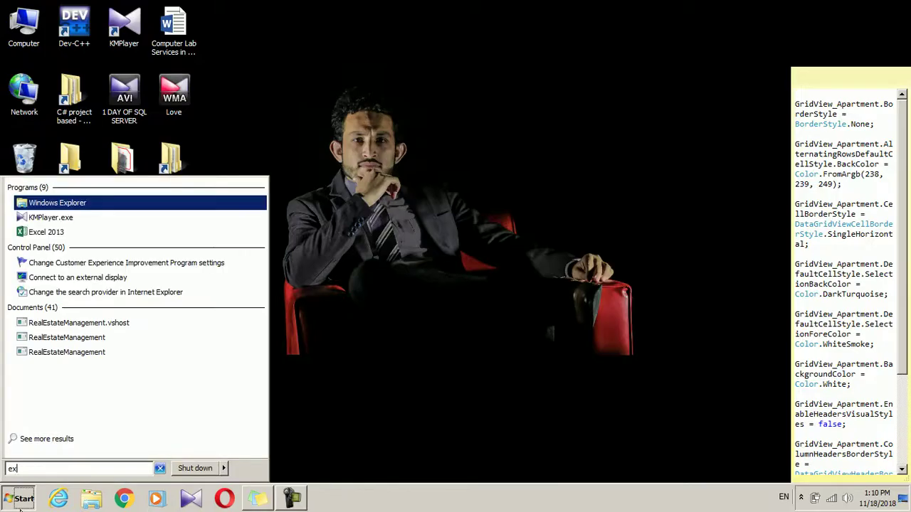
text(el)
key(Return)
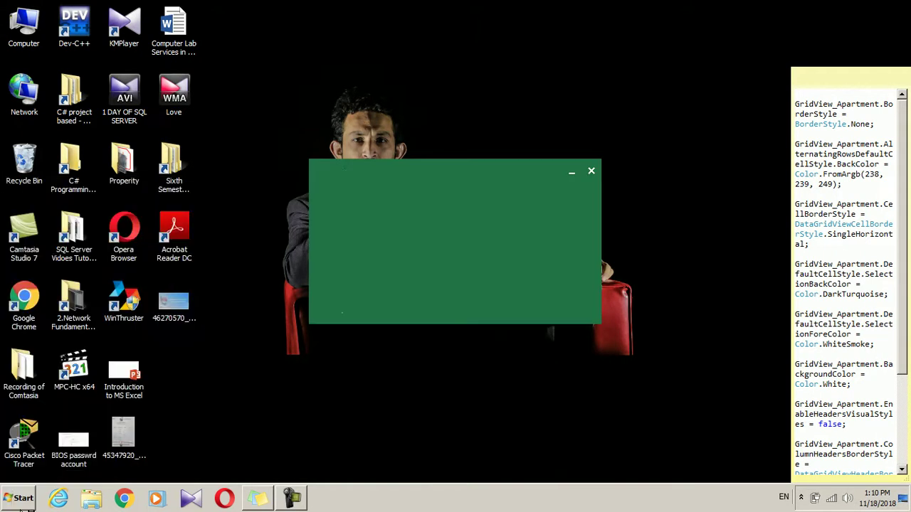
click(388, 135)
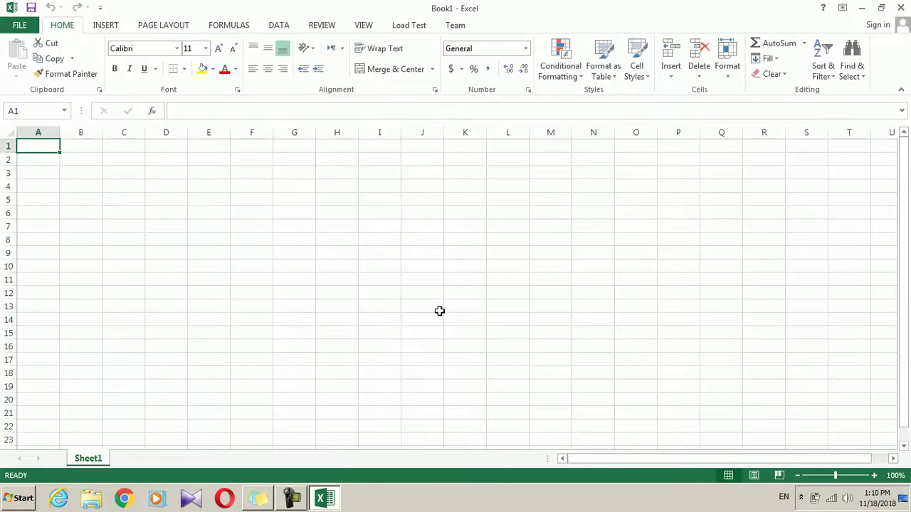
click(439, 316)
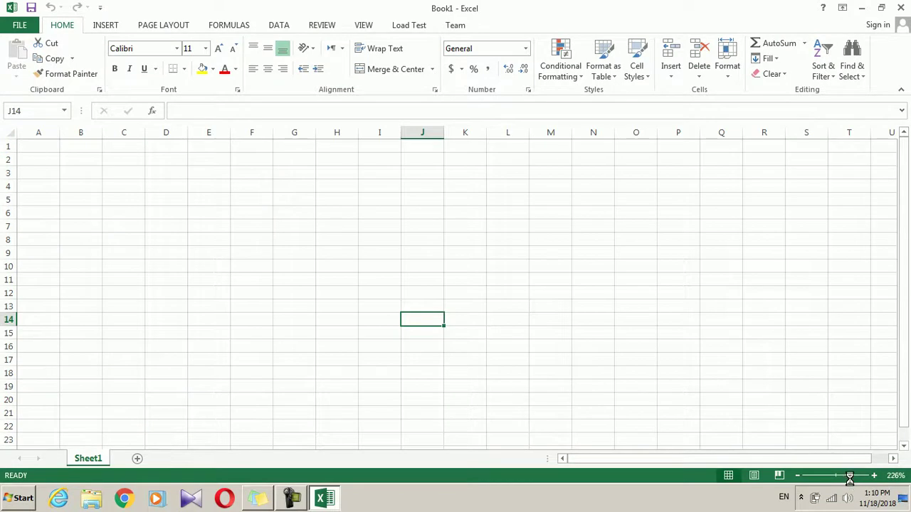
click(849, 475)
Step: Cancel a stray entry in H12, then enter 8/2 in G11 so it shows 2-Aug
click(530, 342)
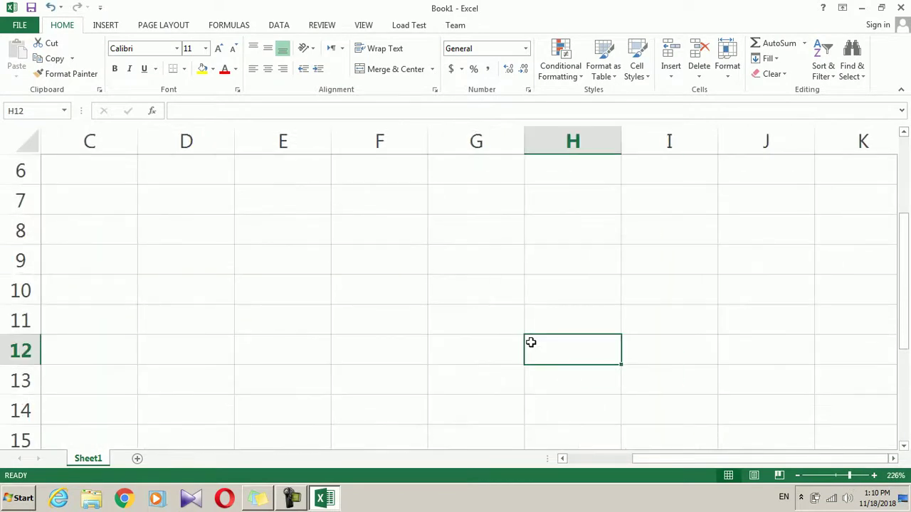
text(=)
key(Escape)
click(456, 311)
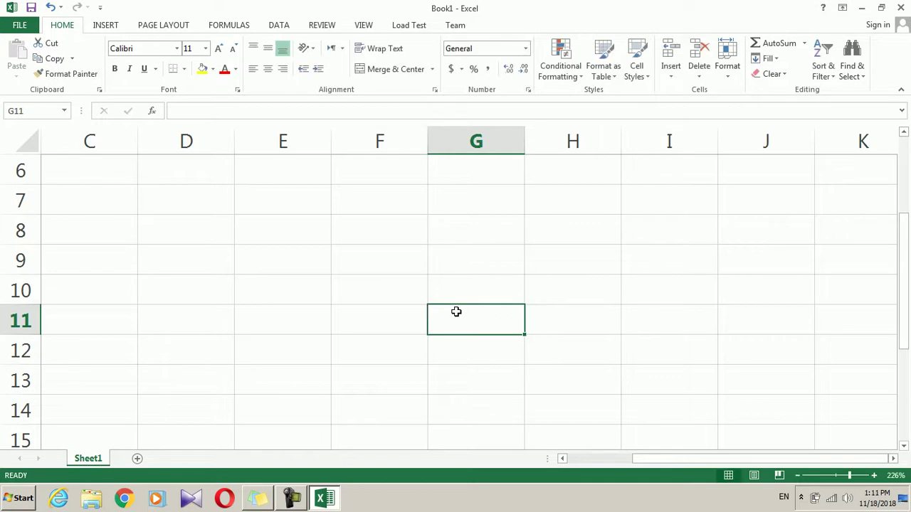
text(8/2)
key(Return)
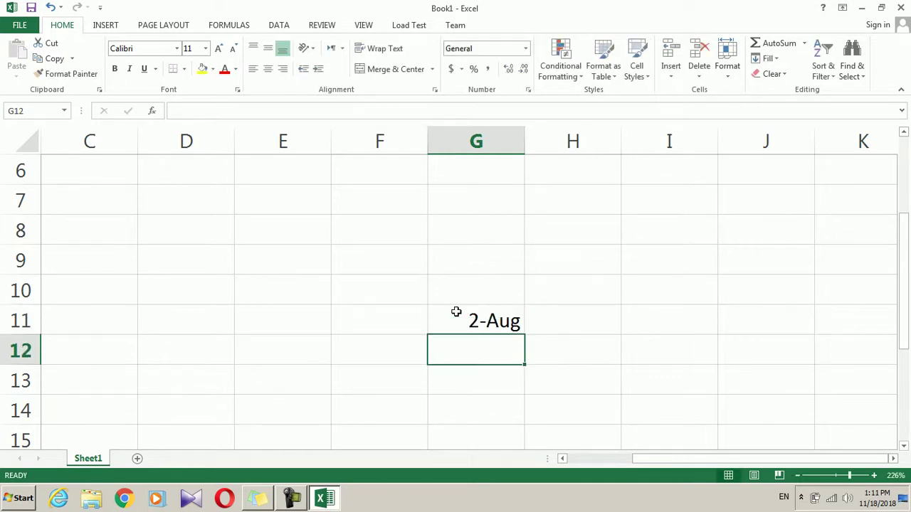
click(456, 311)
Step: Clear G11 and try retyping an entry there, then abandon it
key(BackSpace)
text(7)
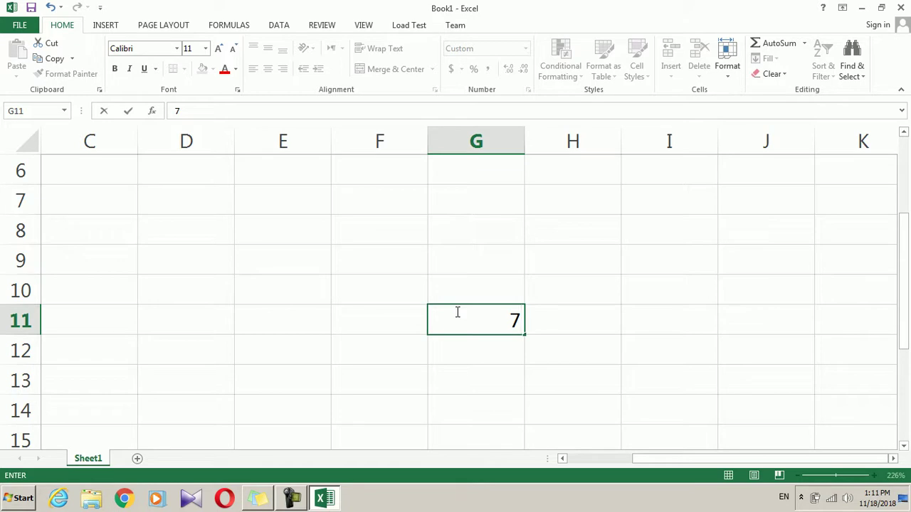
text(2)
key(BackSpace)
text(/)
key(Return)
click(471, 319)
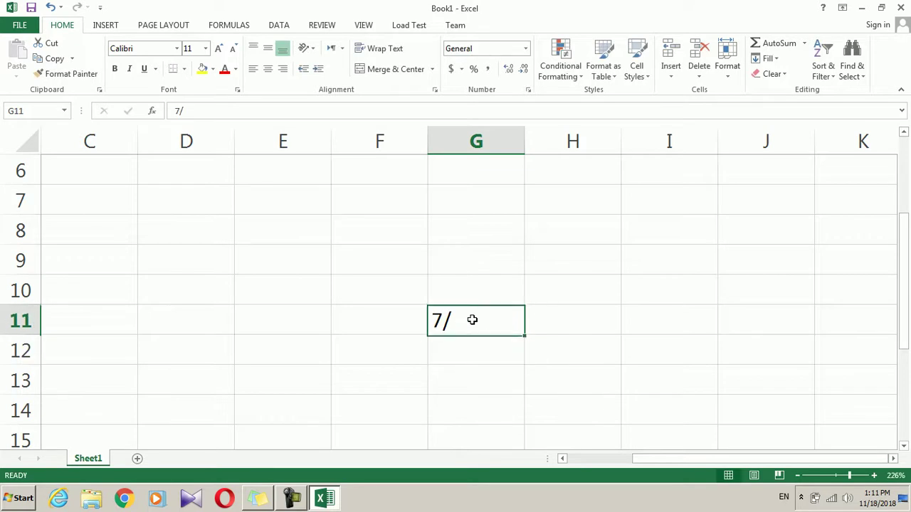
key(BackSpace)
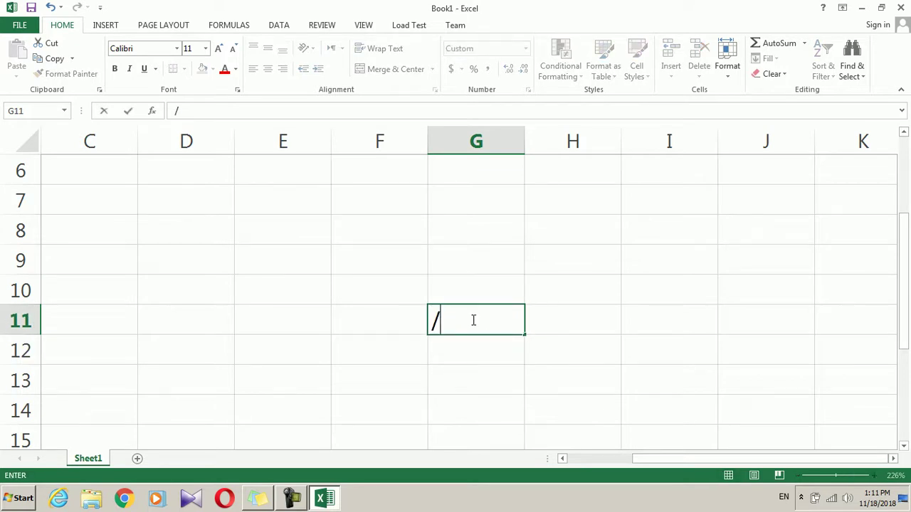
key(Home)
key(alt)
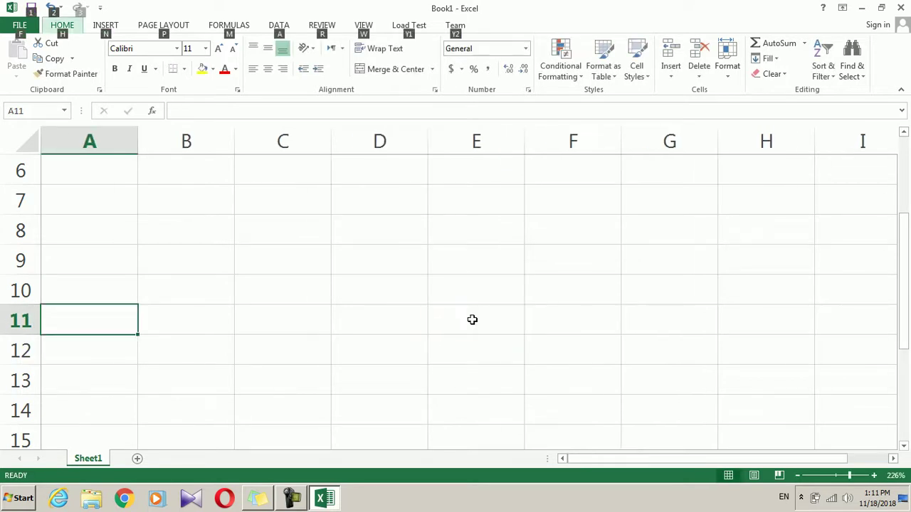
Step: Enter 7/3 in E11 so it becomes the date 3-Jul
click(472, 322)
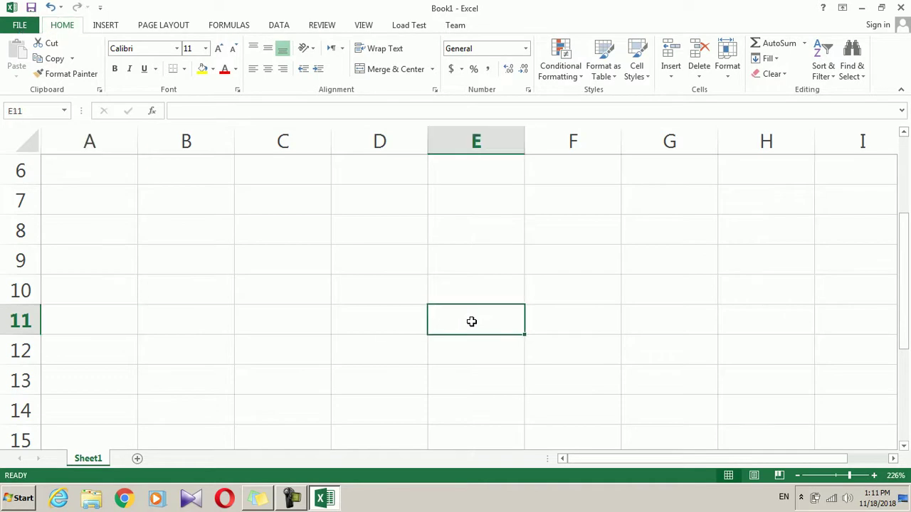
key(Home)
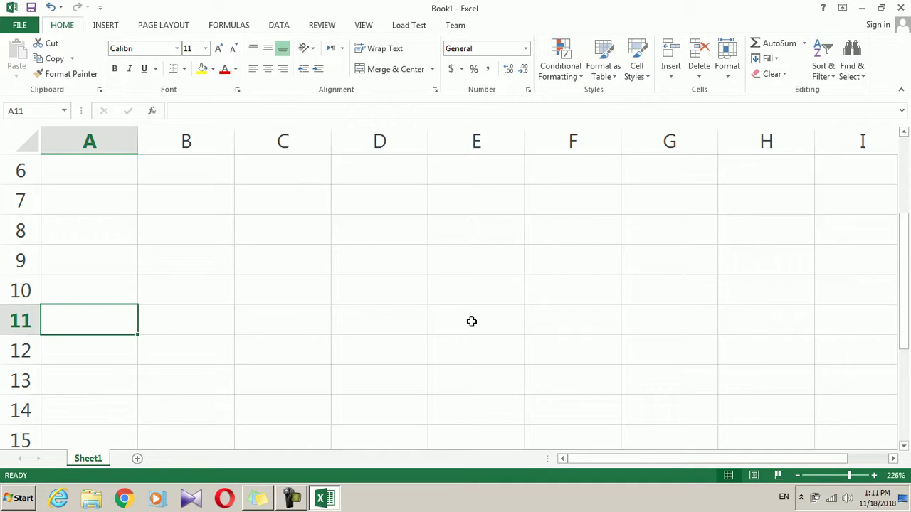
click(472, 322)
text(4)
key(BackSpace)
text(7/)
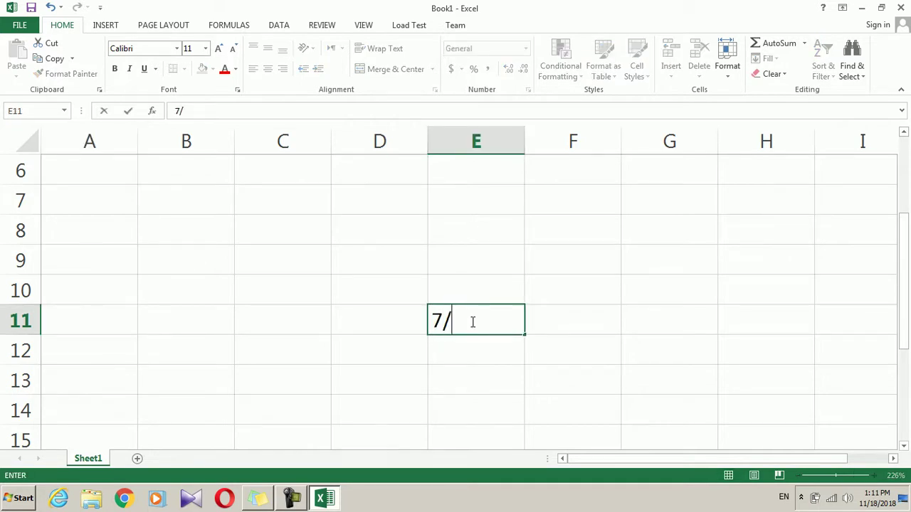
text(3)
click(475, 346)
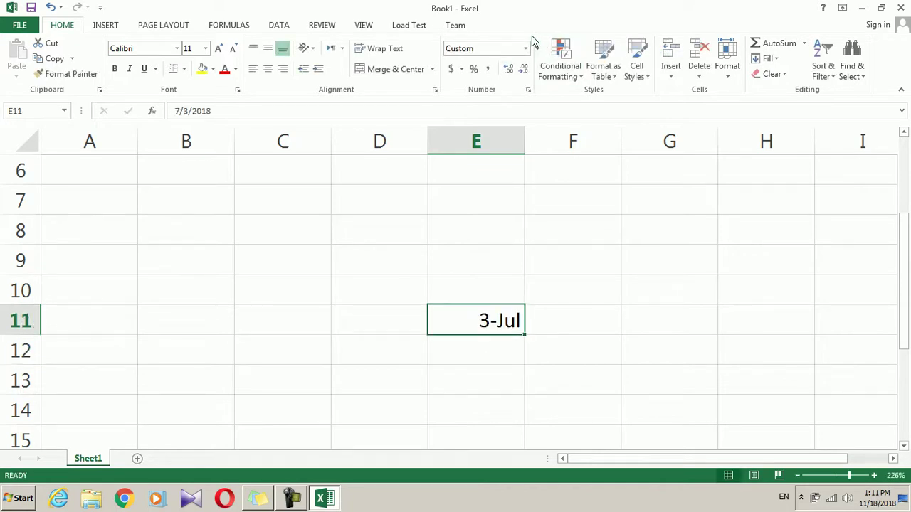
Step: Give E11 the As halves fraction format (# ?/2) and widen column E to fit
click(527, 48)
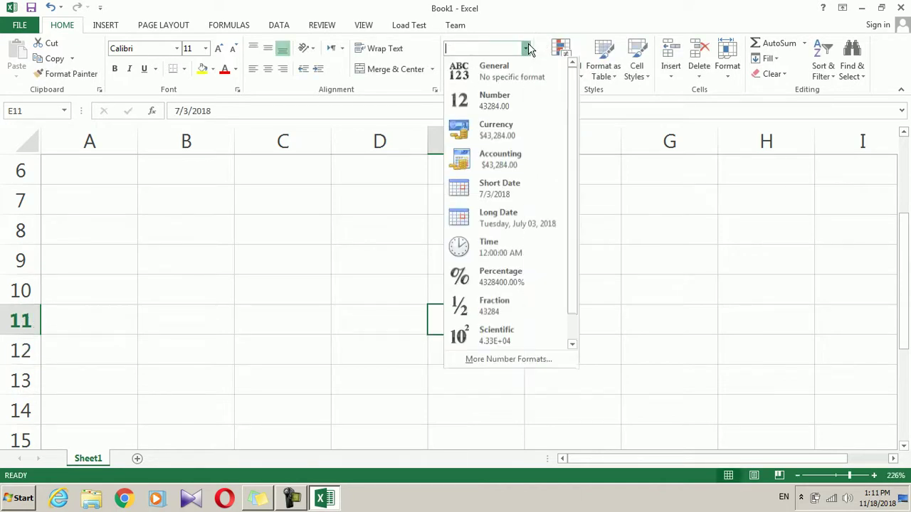
click(481, 366)
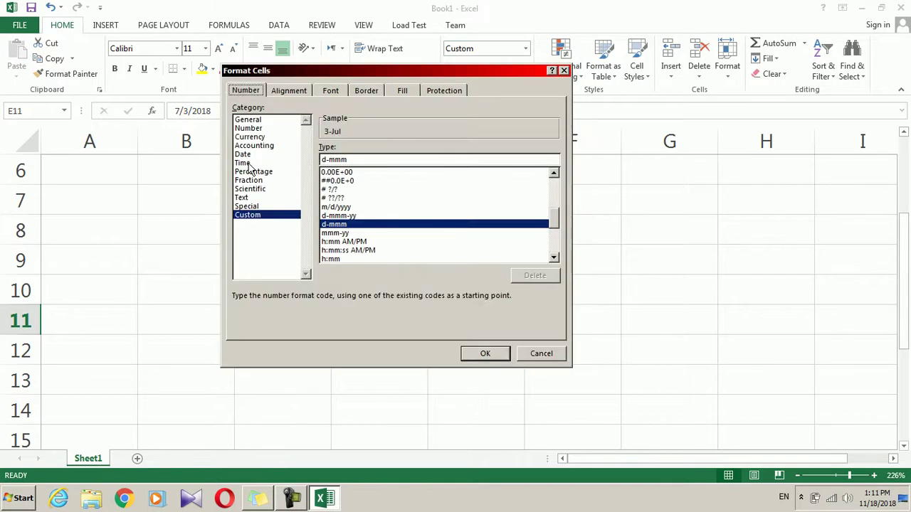
click(252, 173)
click(251, 180)
click(342, 185)
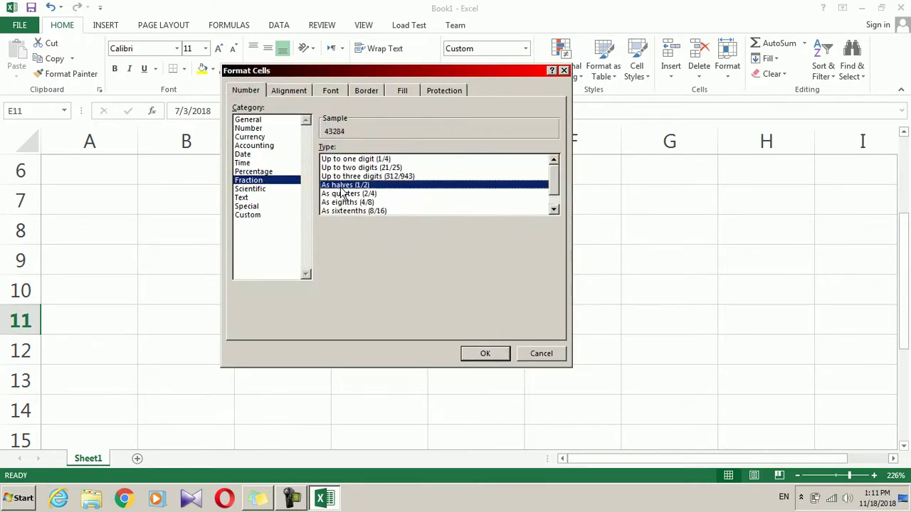
click(261, 214)
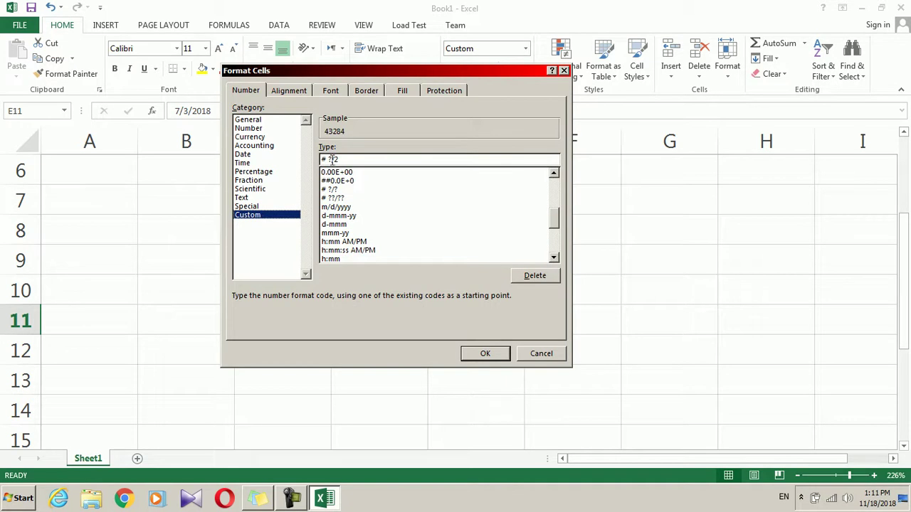
drag(360, 76, 206, 87)
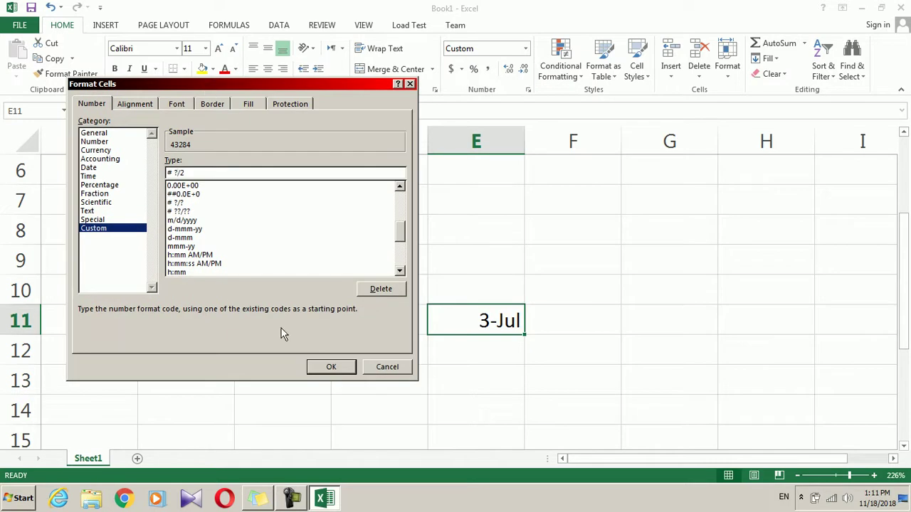
click(324, 367)
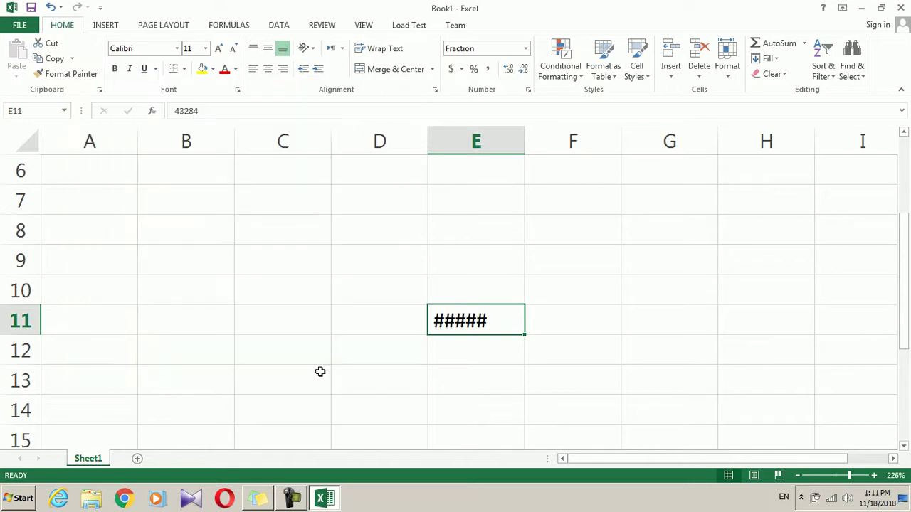
double_click(526, 138)
Step: Change E11's custom format code from # ?/2 to # 7/2
click(527, 48)
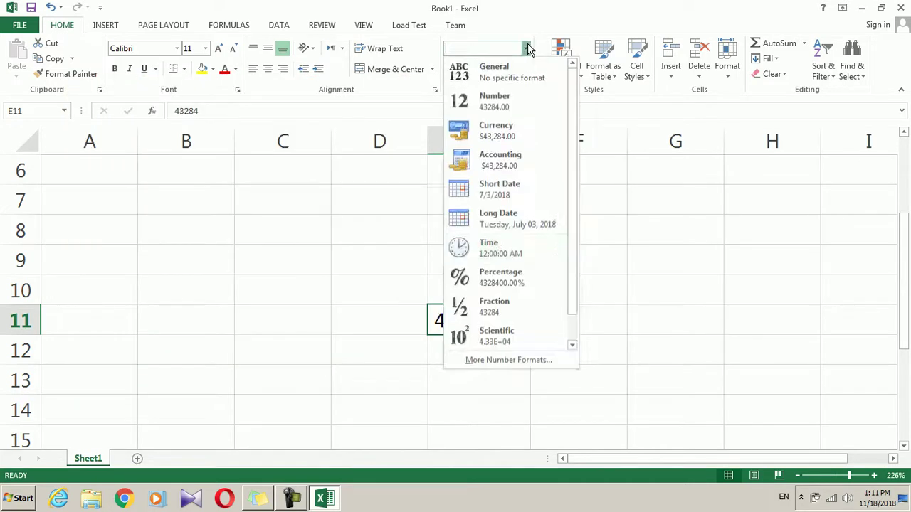
click(473, 360)
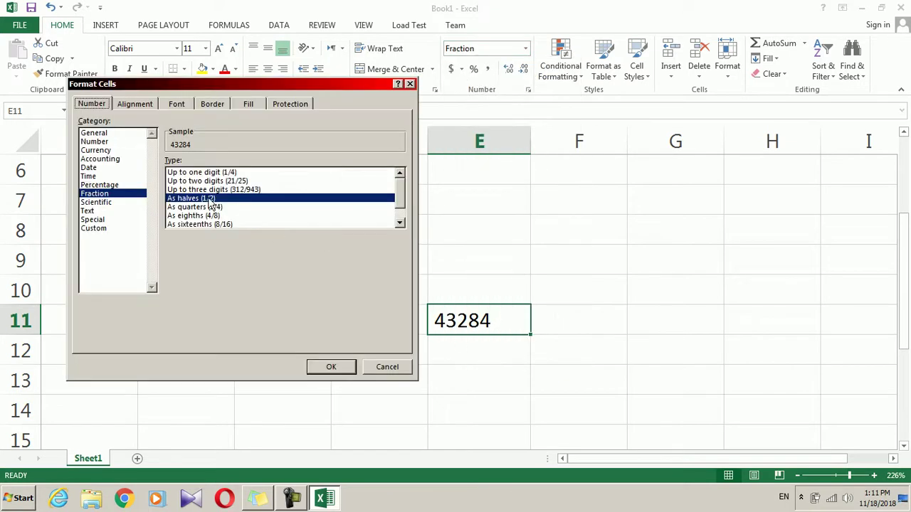
click(117, 228)
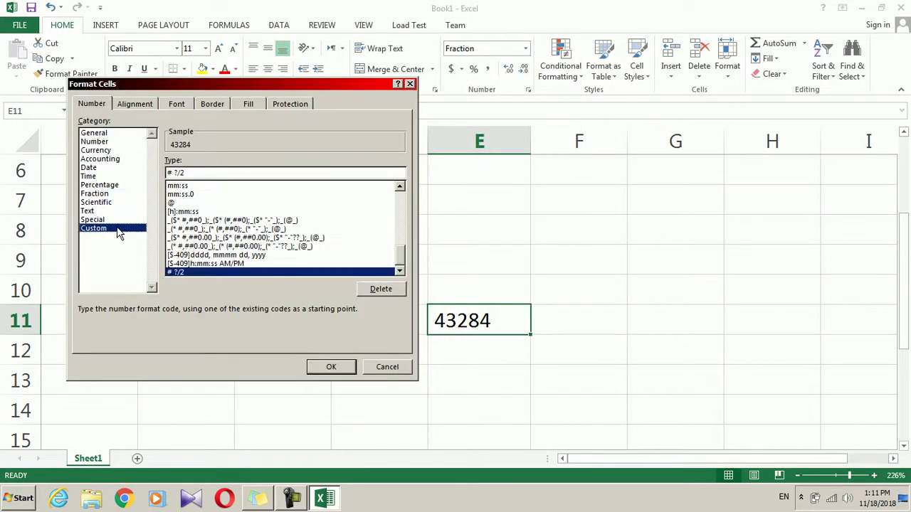
click(179, 173)
key(Delete)
key(Delete)
text(7)
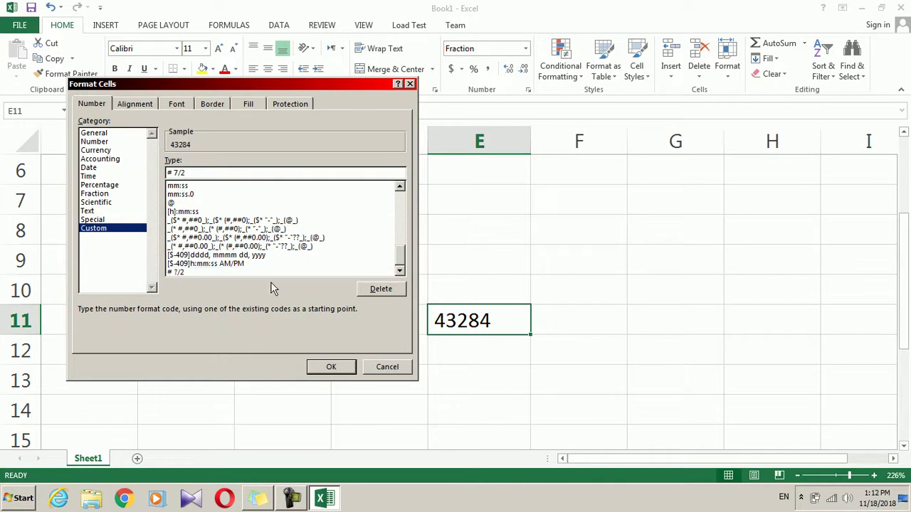
click(331, 367)
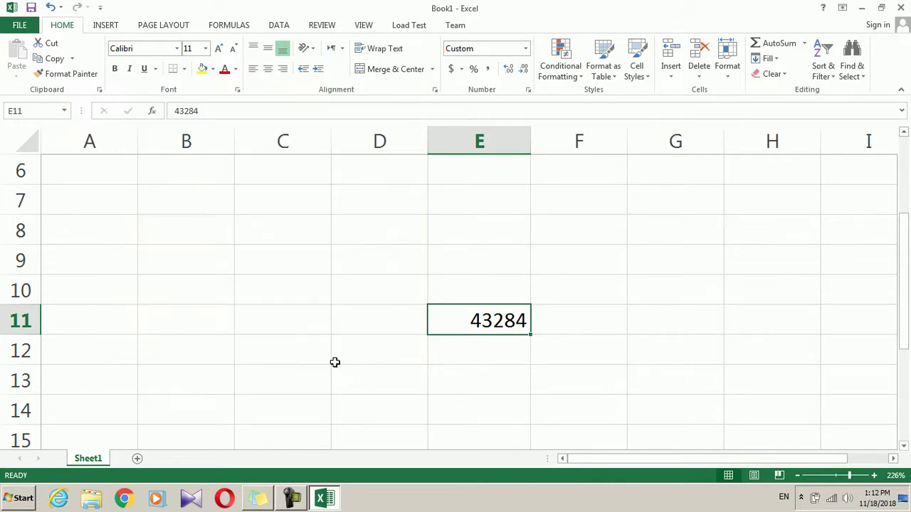
Step: Remove the trailing 2 from E11's # 7/2 custom format code
click(527, 50)
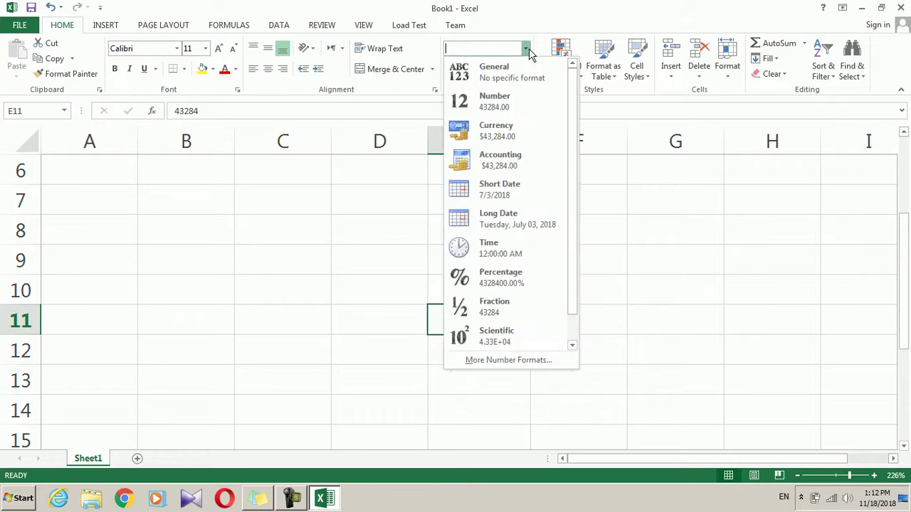
click(464, 362)
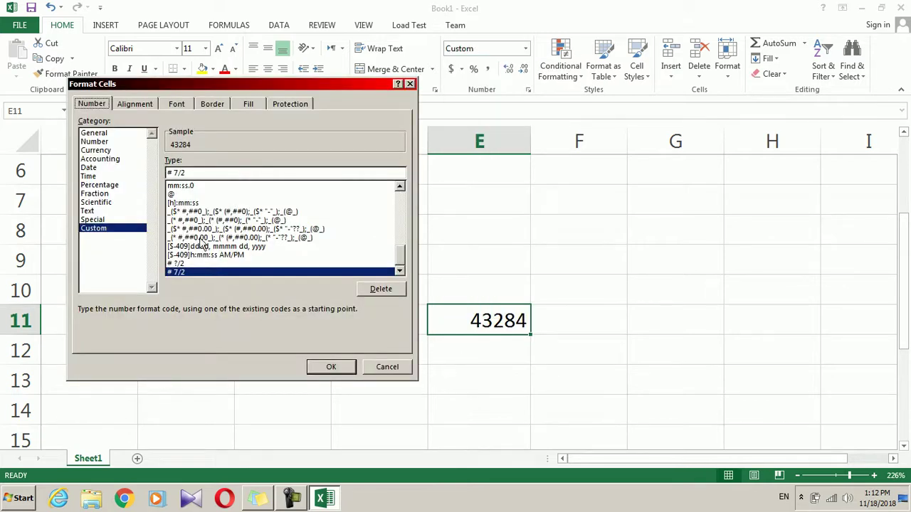
click(196, 172)
key(BackSpace)
text(3)
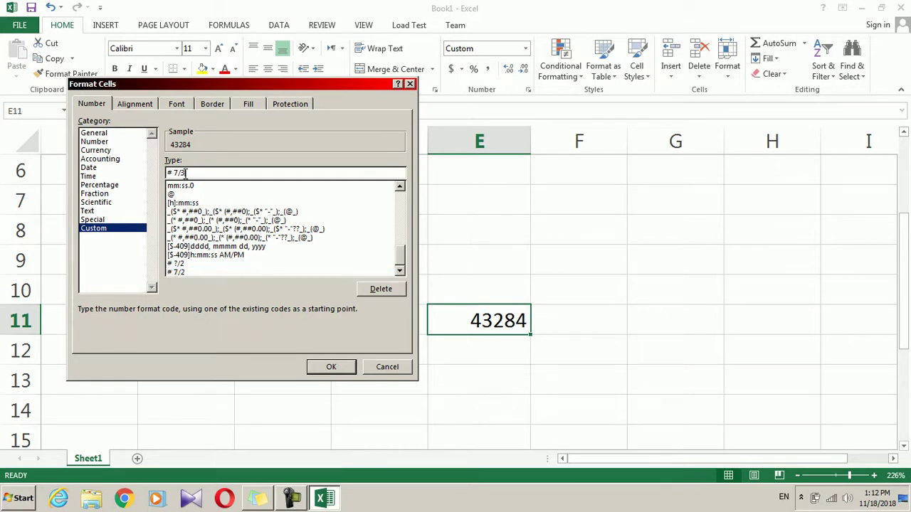
click(329, 366)
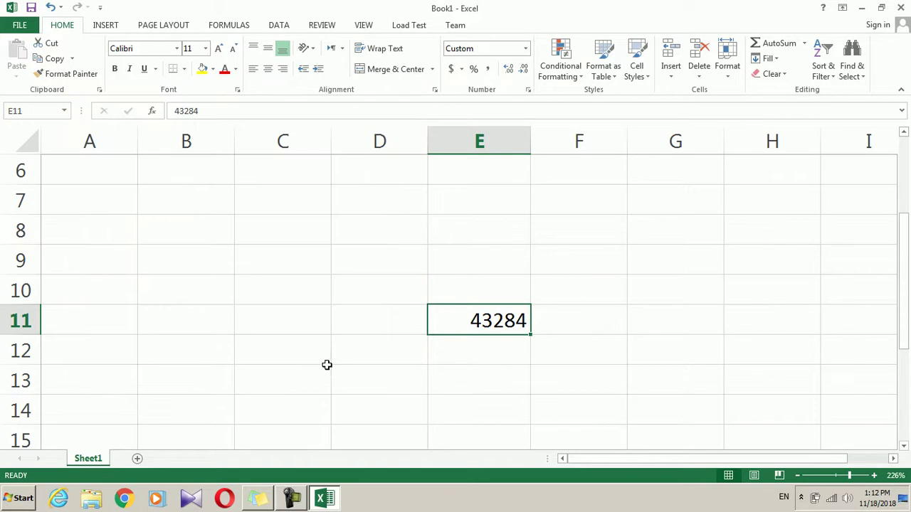
Step: Reapply the plain Fraction format to E11 from the Number Format list
double_click(503, 322)
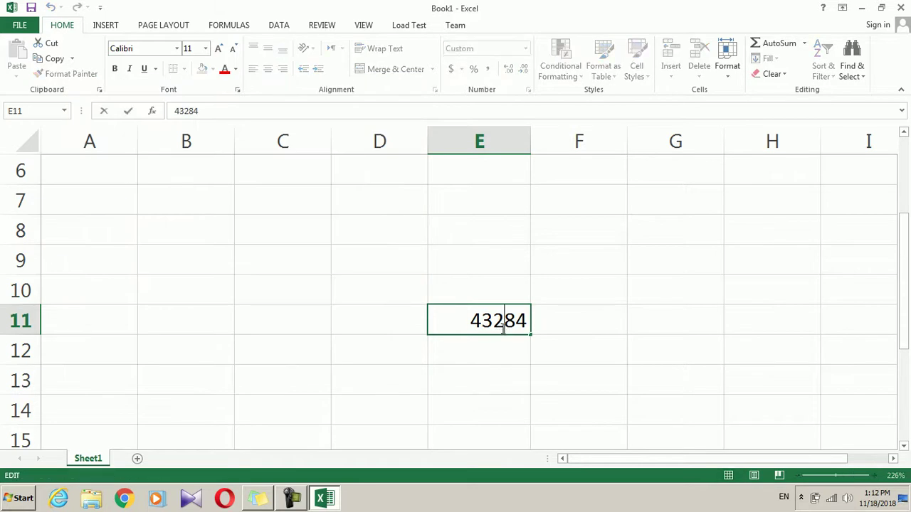
drag(454, 318, 590, 319)
click(508, 337)
click(502, 325)
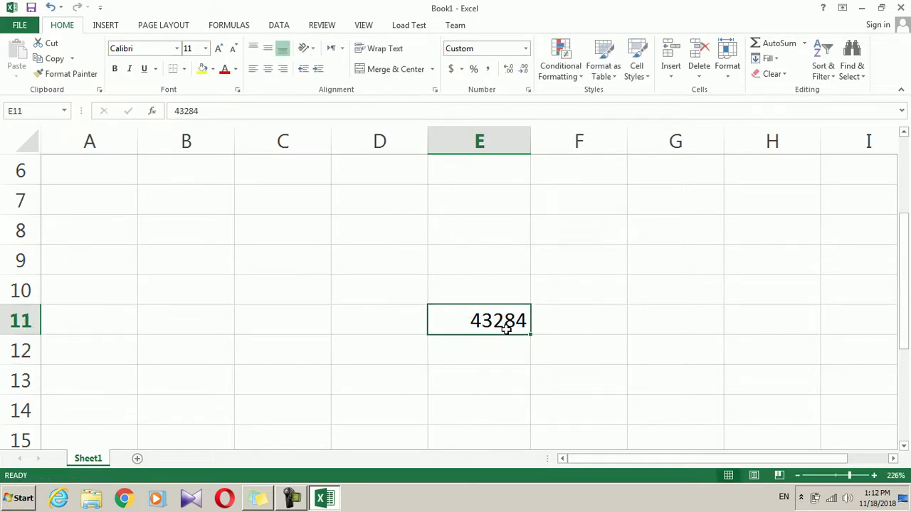
click(525, 48)
click(352, 239)
click(525, 48)
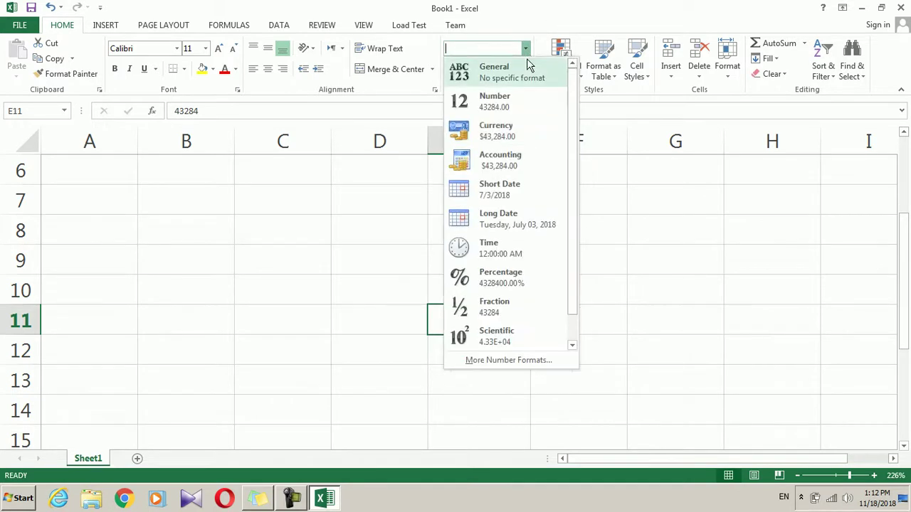
click(488, 299)
click(489, 263)
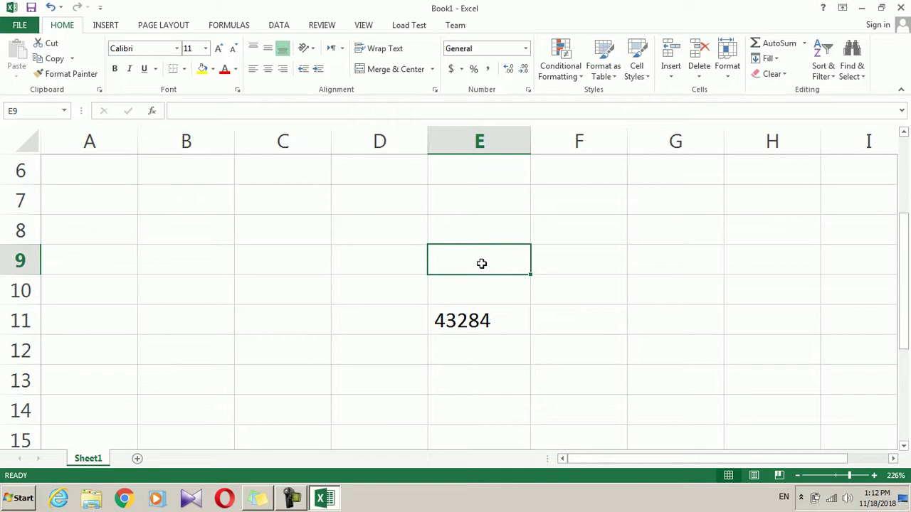
Step: Enter =7/2 in E9 and preview the Fraction format types for it
text(=7/2)
key(Return)
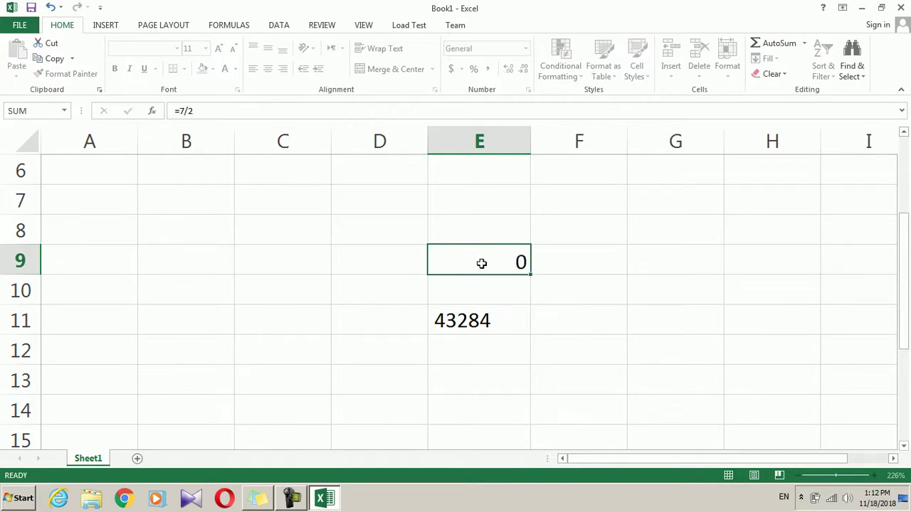
click(481, 263)
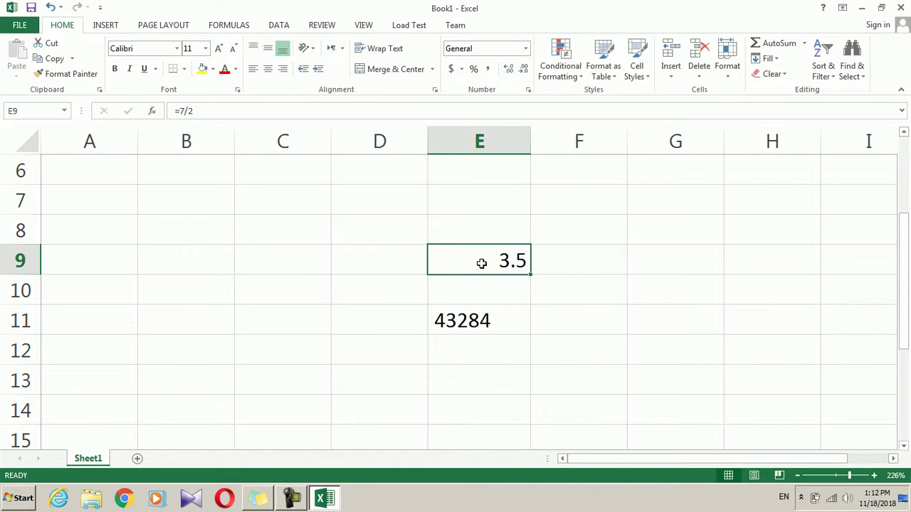
click(525, 48)
click(486, 363)
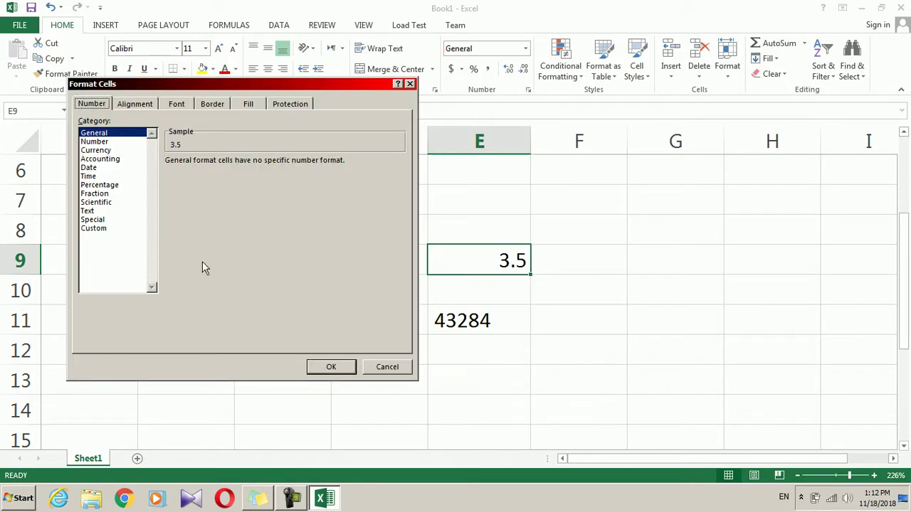
click(96, 193)
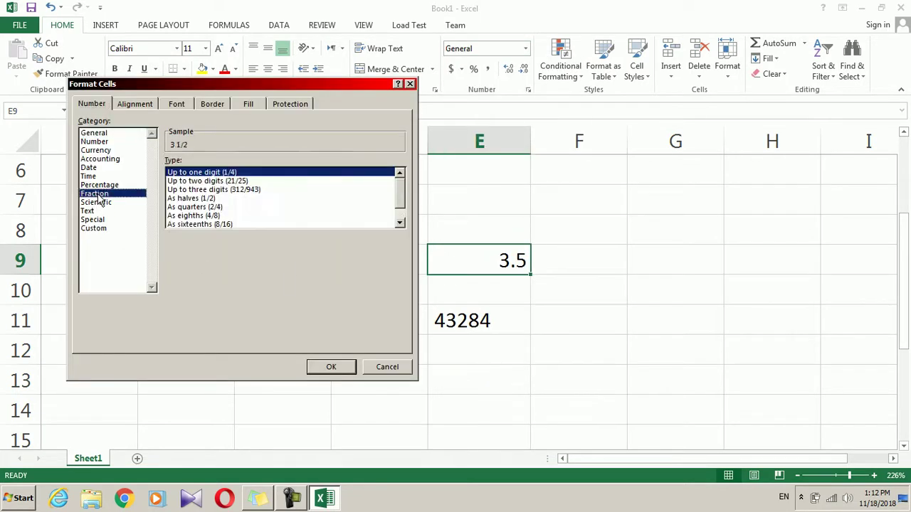
click(202, 198)
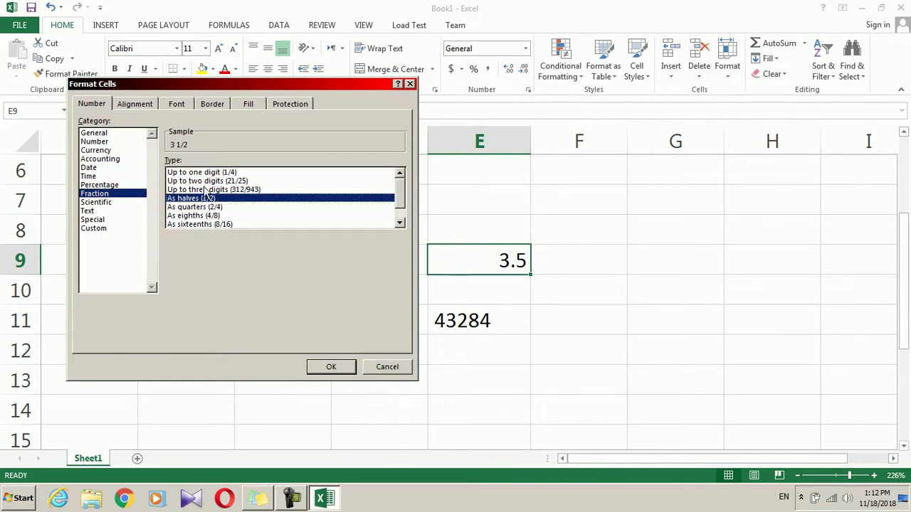
click(204, 182)
click(217, 172)
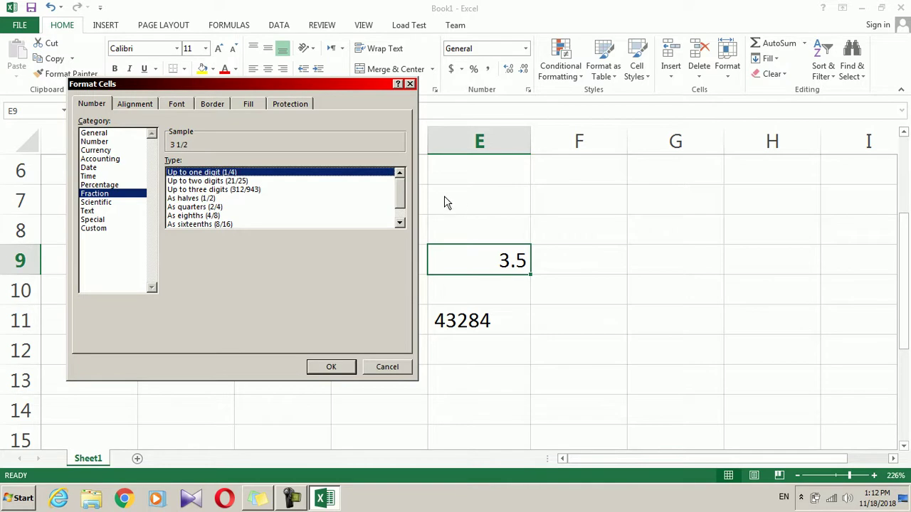
click(400, 223)
click(400, 223)
click(403, 184)
Step: Apply a custom # 7/? fraction code to E9 so it displays 3 7/2
click(101, 229)
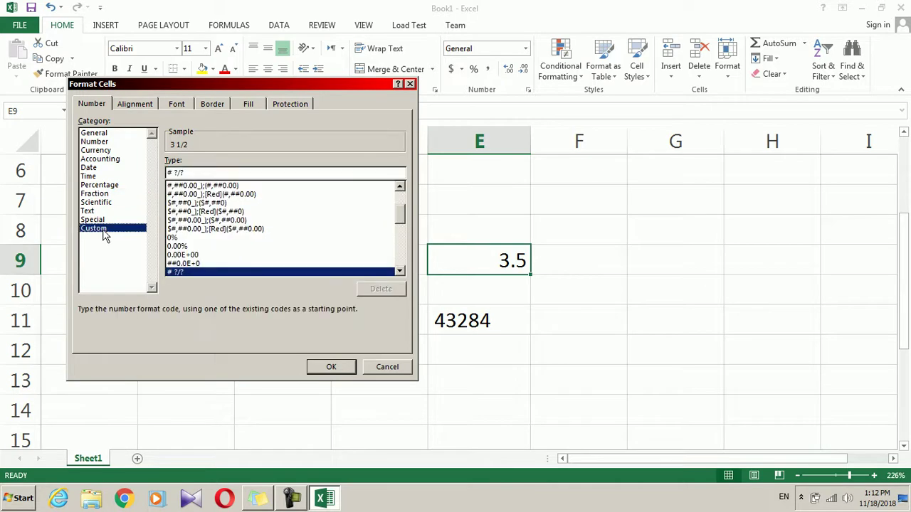
click(178, 173)
key(BackSpace)
text(7)
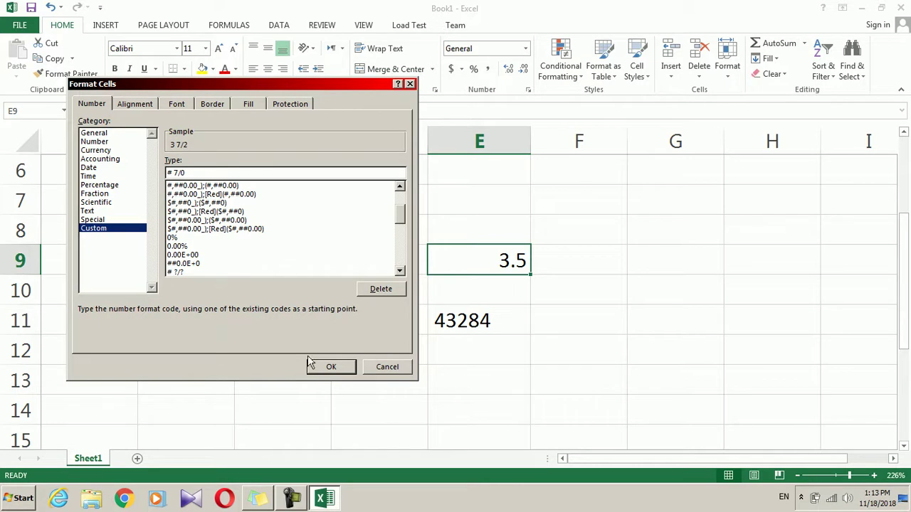
scroll(397, 212, down, 1)
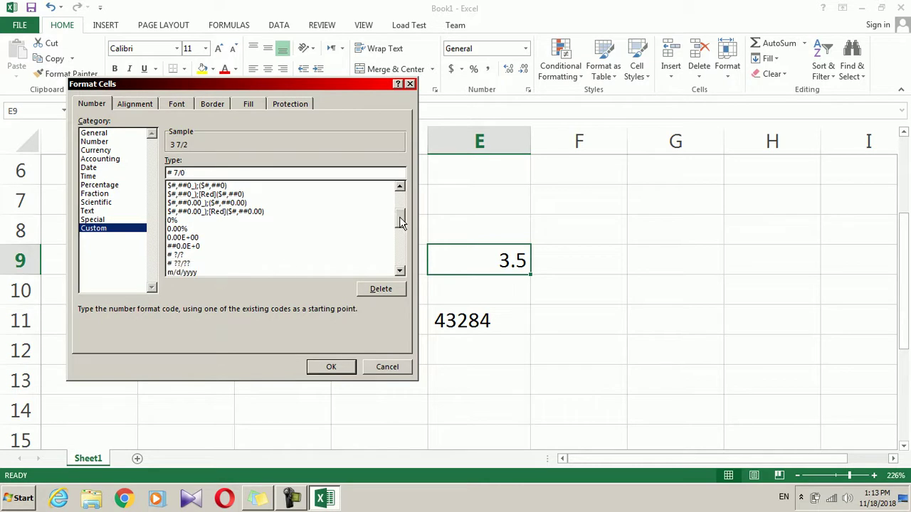
click(332, 376)
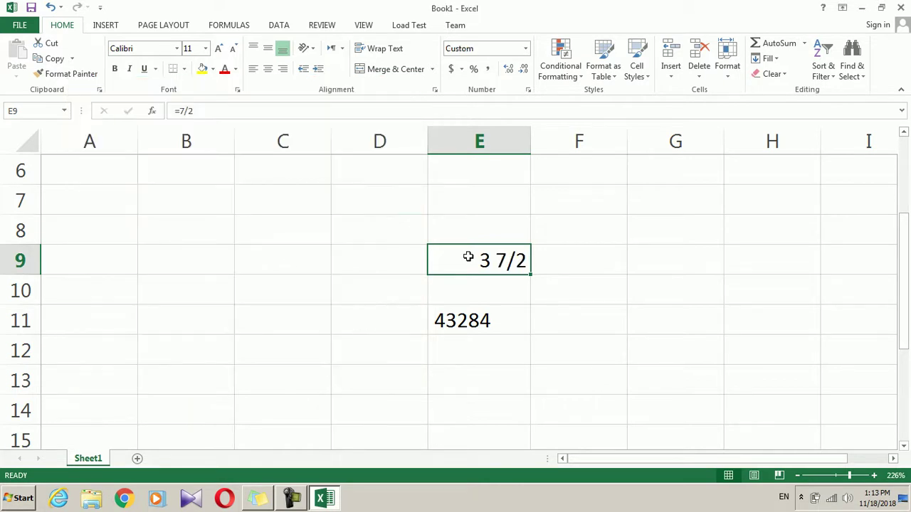
Step: Replace E9's =7/2 formula with the typed value 7/2, still shown as 3 7/2
double_click(467, 260)
click(466, 287)
click(491, 259)
key(BackSpace)
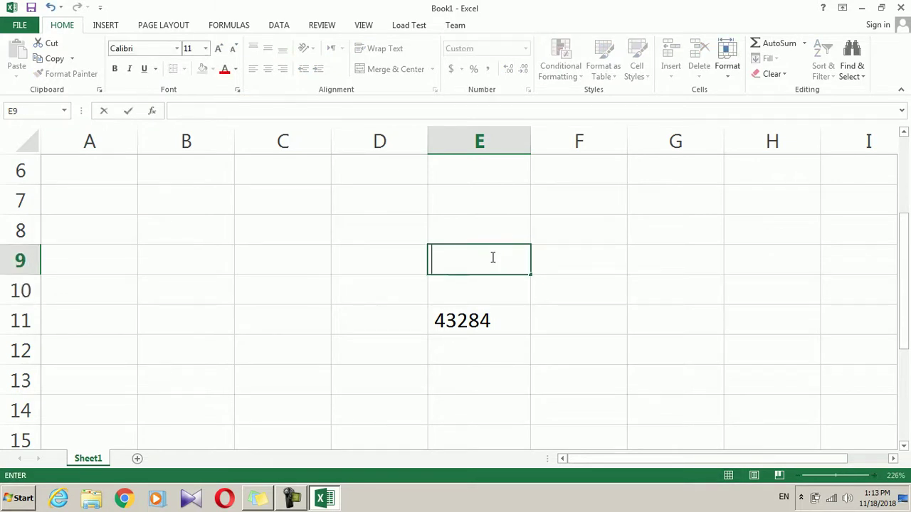
text(=)
key(BackSpace)
text(7/2)
key(Return)
click(501, 264)
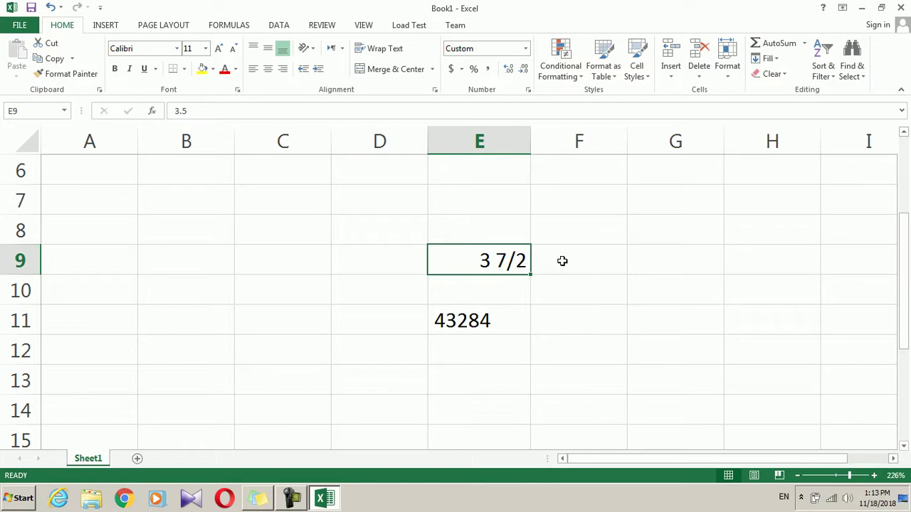
click(563, 261)
Step: Enter 8/2 in F9, autofit column F, and reformat it as Time showing 12:00:00 AM
text(8/)
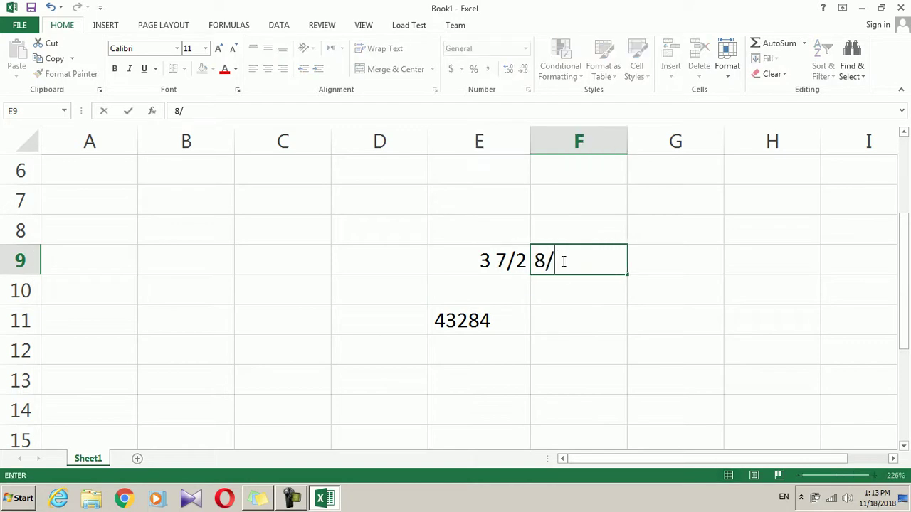
text(2)
key(Return)
click(562, 262)
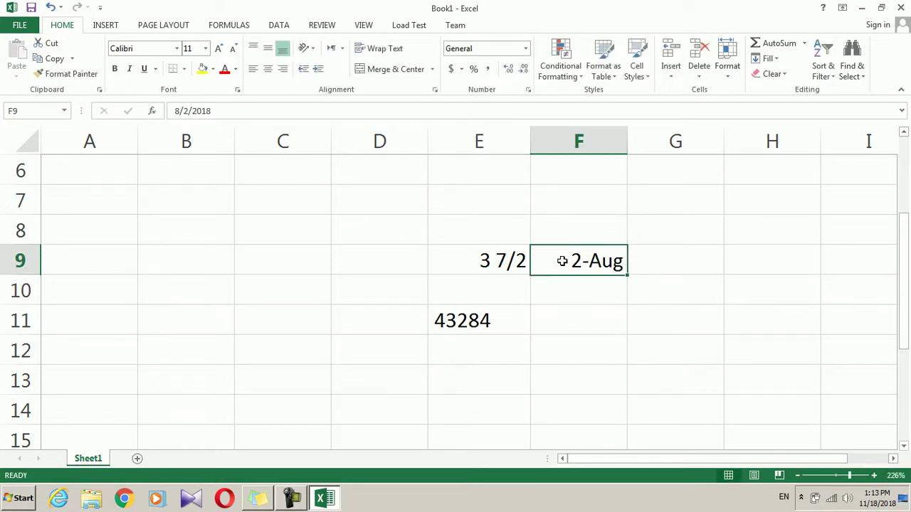
double_click(627, 141)
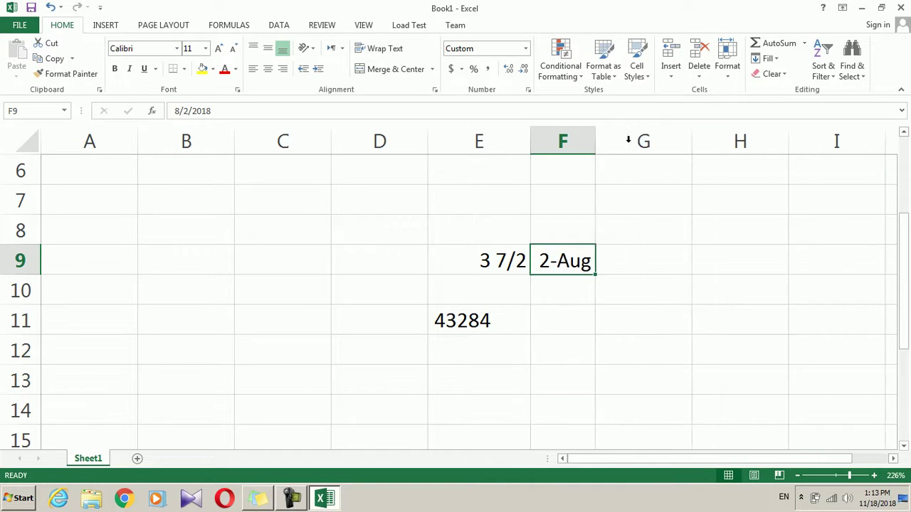
click(526, 50)
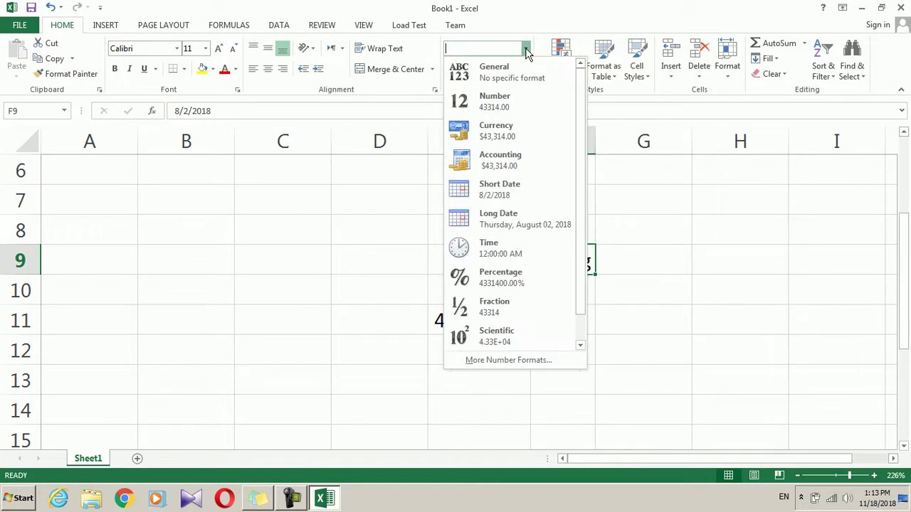
click(512, 249)
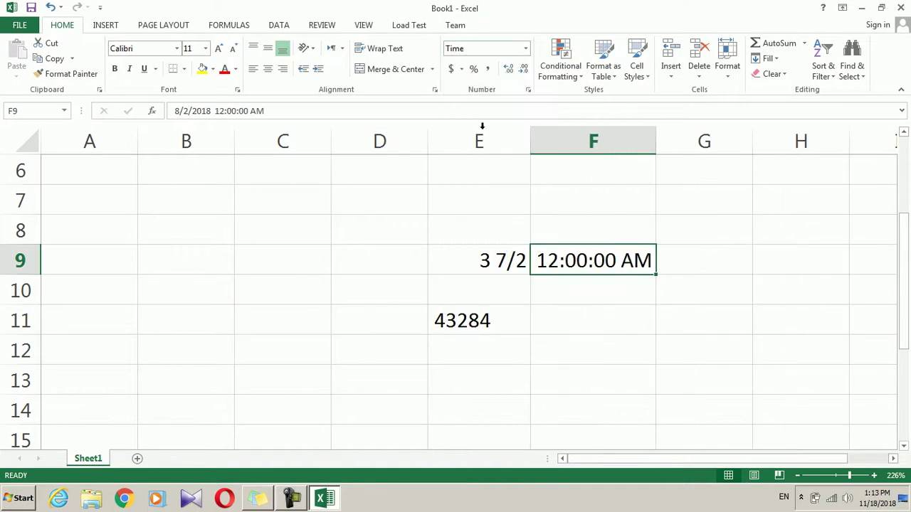
Step: Enter =now() in D9 and widen column D to show the current date and time
click(401, 249)
text(=ne)
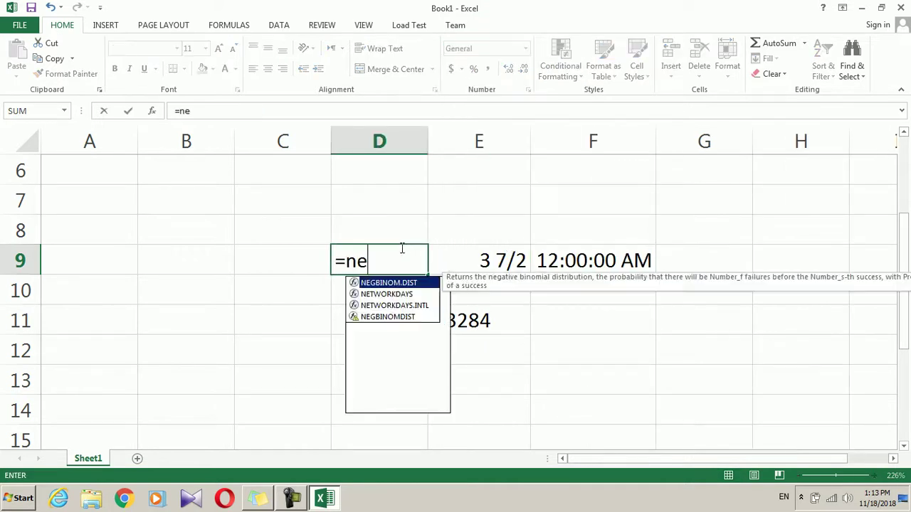
key(BackSpace)
text(ow())
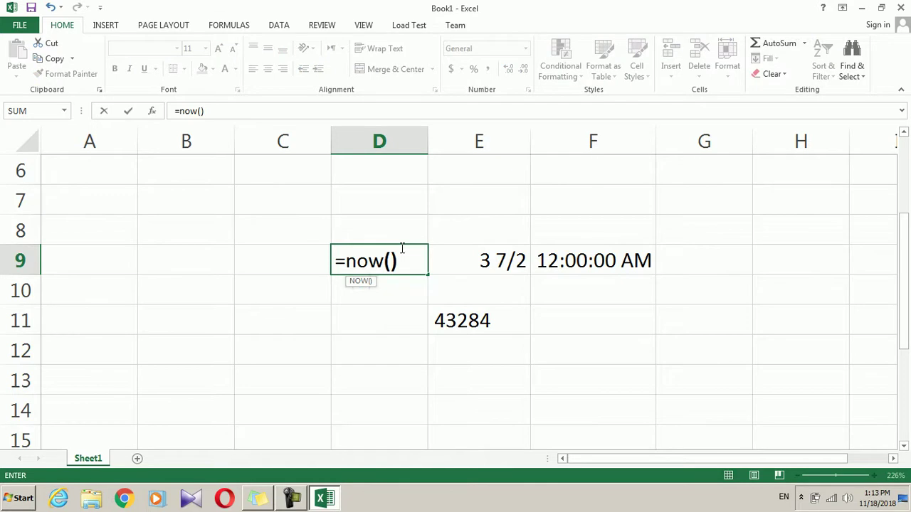
key(Return)
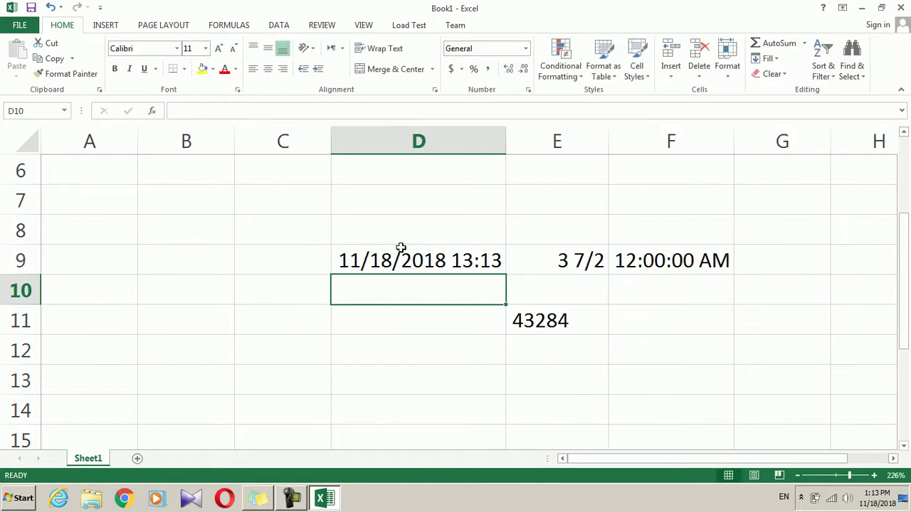
drag(506, 134, 542, 132)
click(526, 47)
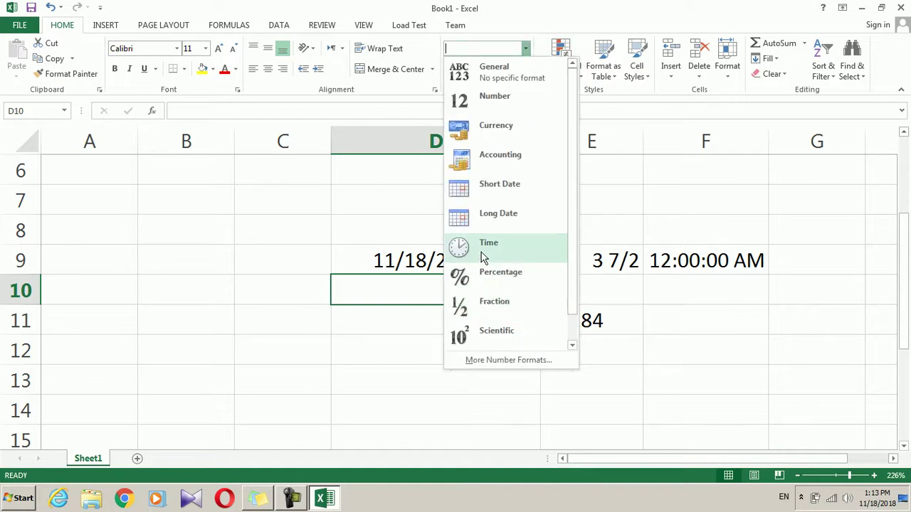
click(266, 256)
Step: Enter 'time' in C9 and 1:13PM in C10 with Time format, then undo these entries
click(267, 254)
text(t)
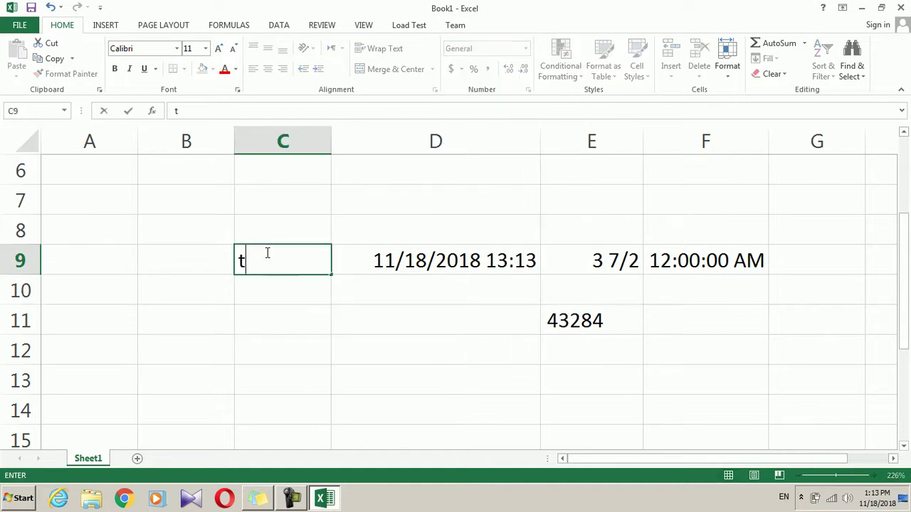
text(ime)
key(Return)
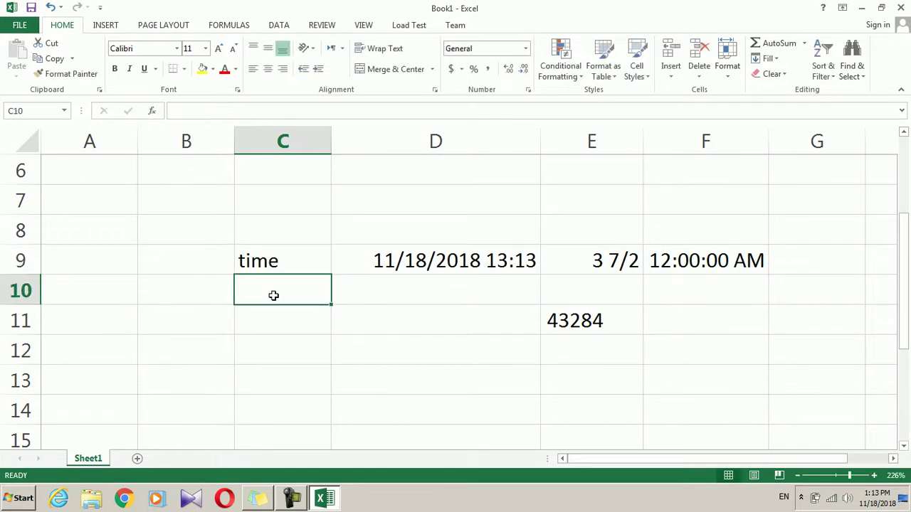
text(1:)
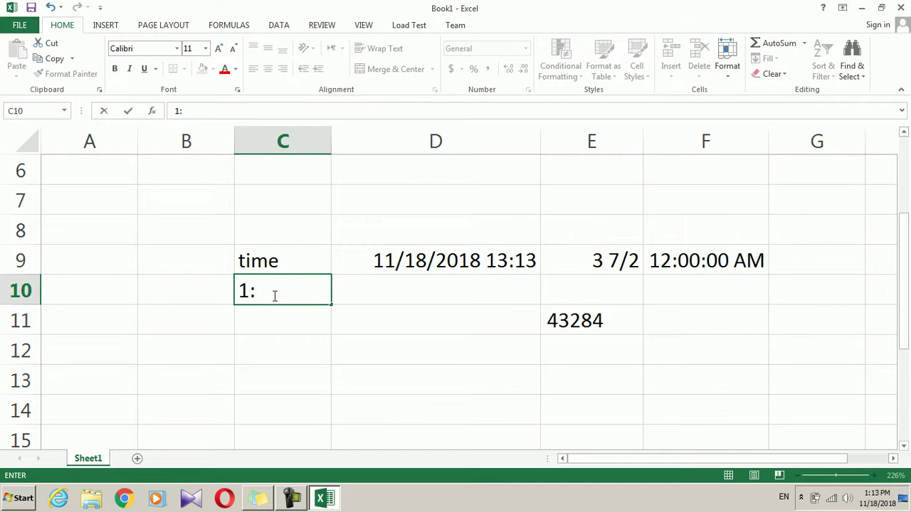
text(13)
text(P<M)
key(BackSpace)
key(BackSpace)
text(M)
key(Return)
click(283, 290)
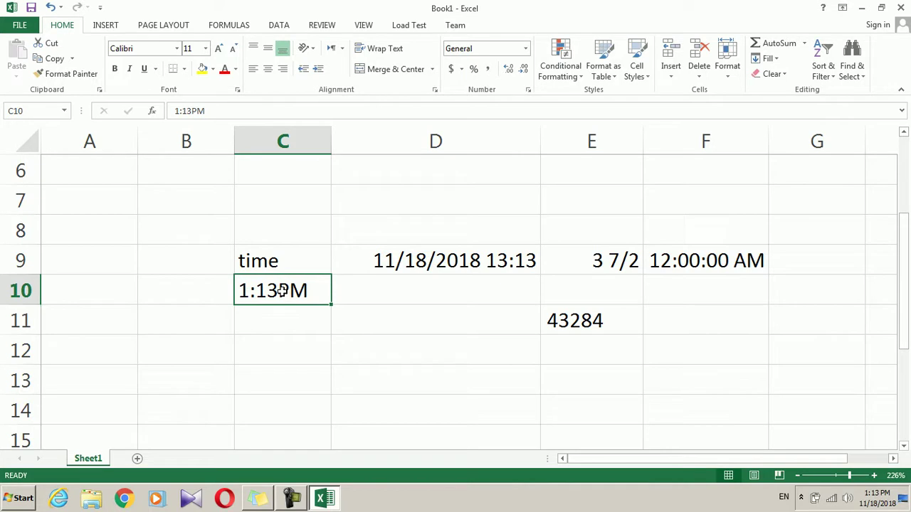
click(526, 48)
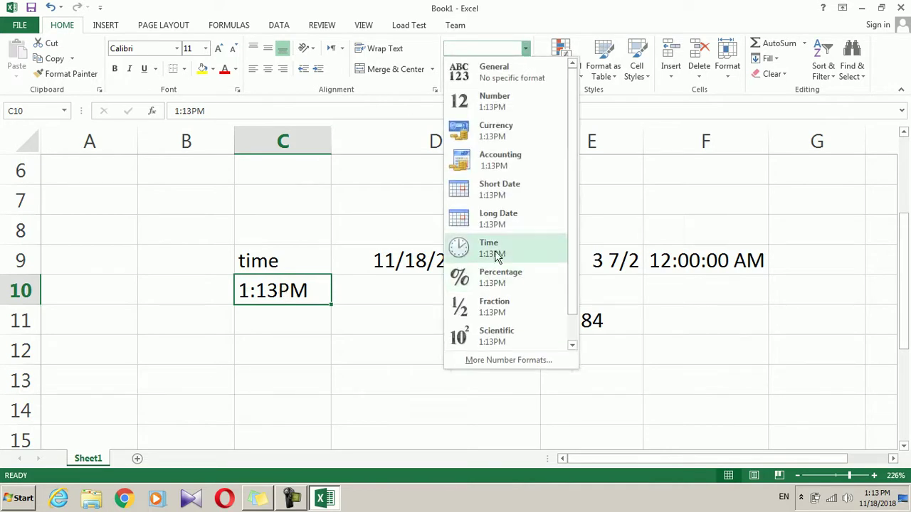
click(496, 257)
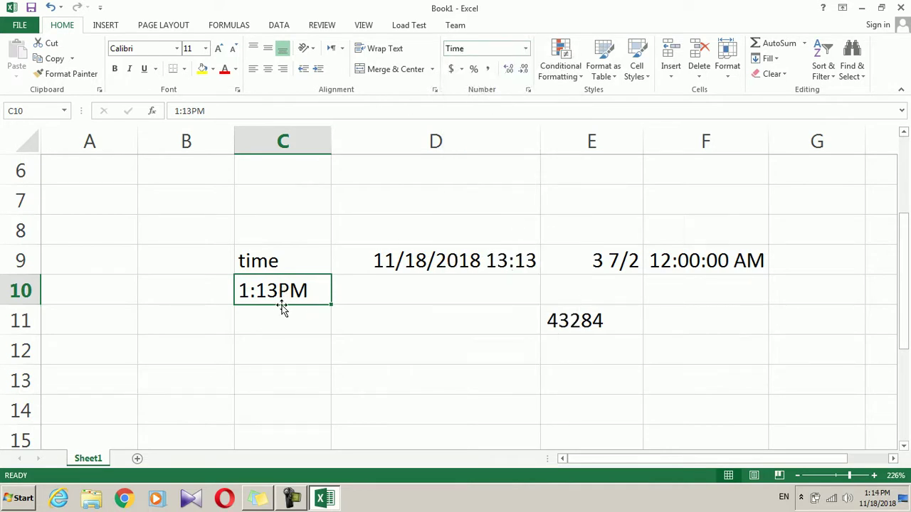
key(ctrl+z)
key(ctrl+z)
key(ctrl+z)
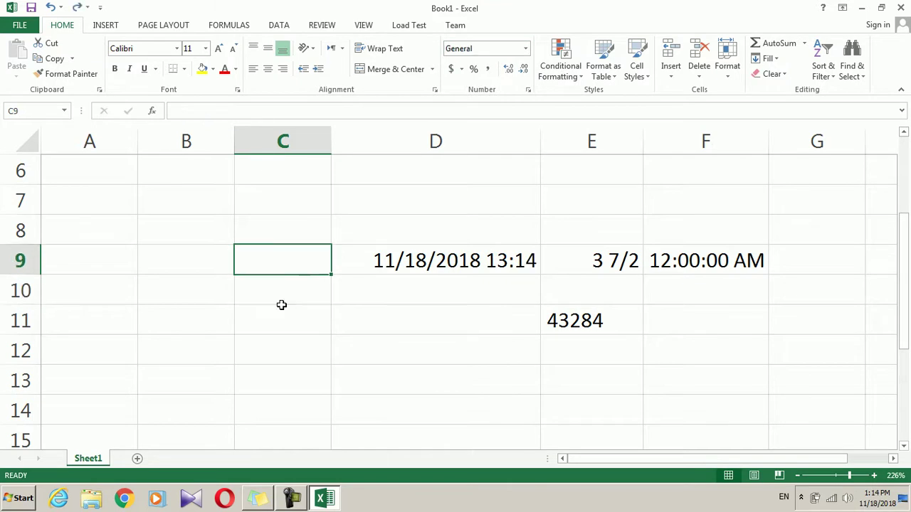
Step: Enter 4523 in C10 and apply the Time number format
click(279, 303)
text(45)
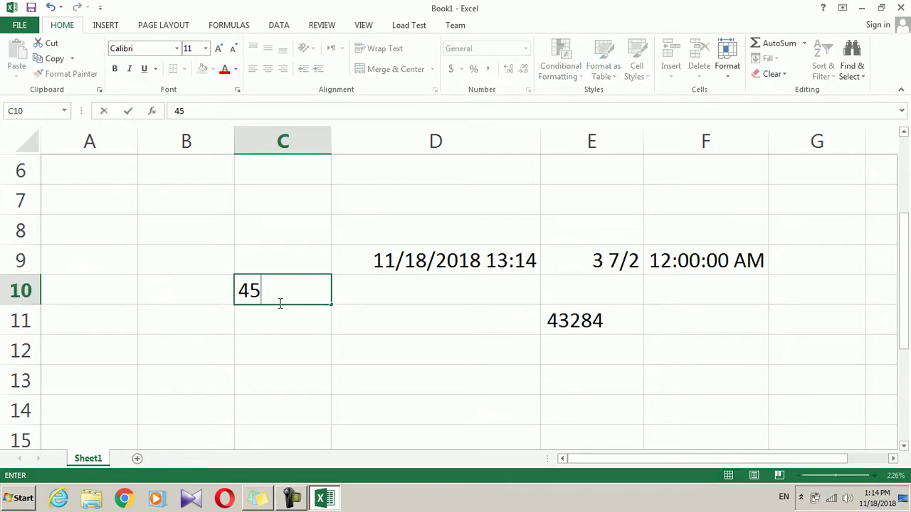
text(23)
key(Return)
click(279, 303)
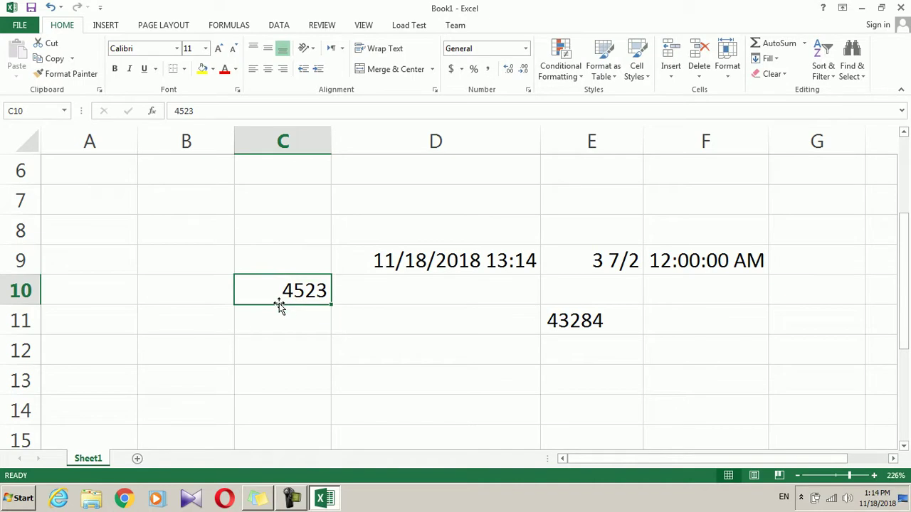
click(525, 48)
click(478, 246)
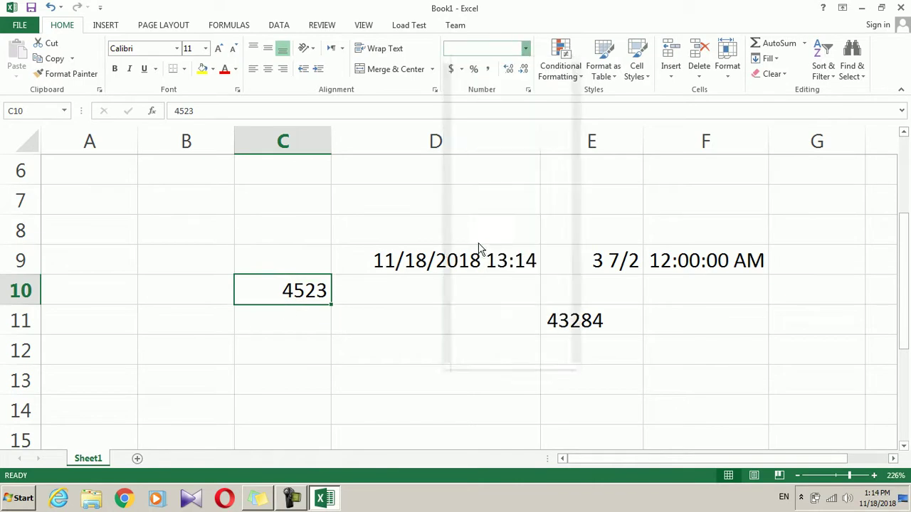
Step: Edit the C10 entry to read 5/19/1912 1:14: PM
double_click(258, 290)
key(BackSpace)
key(BackSpace)
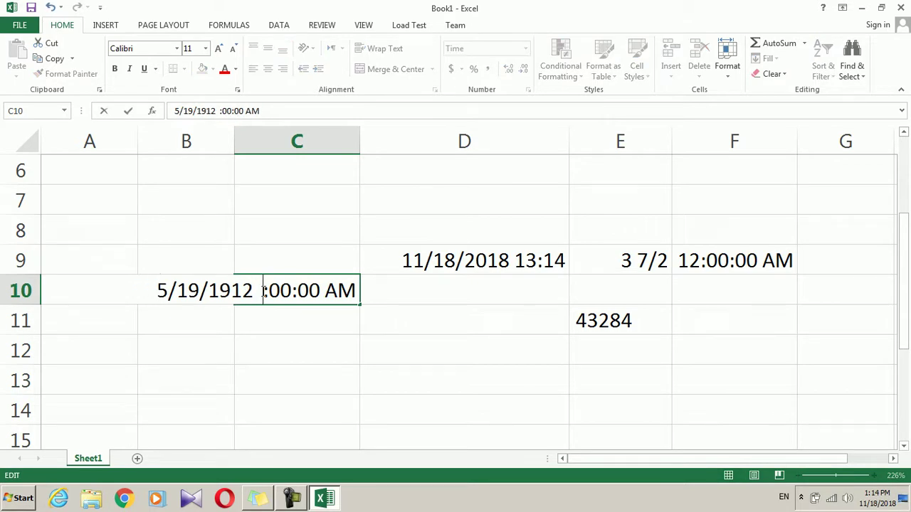
text(1)
key(Right)
key(Right)
key(BackSpace)
key(Delete)
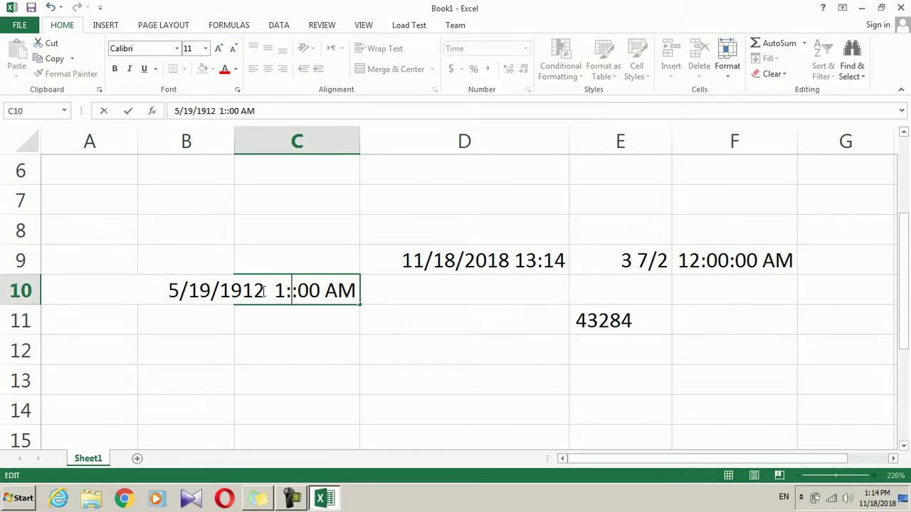
text(14)
key(Right)
key(Right)
key(Right)
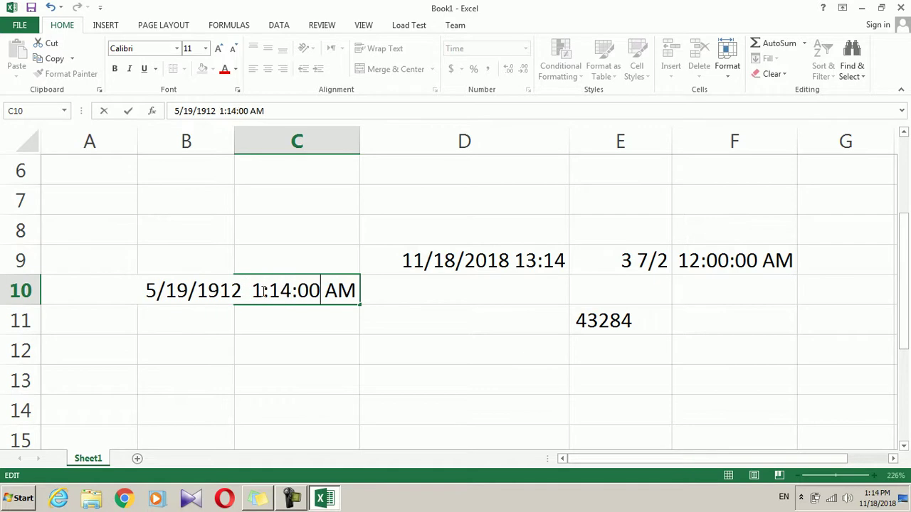
key(BackSpace)
key(BackSpace)
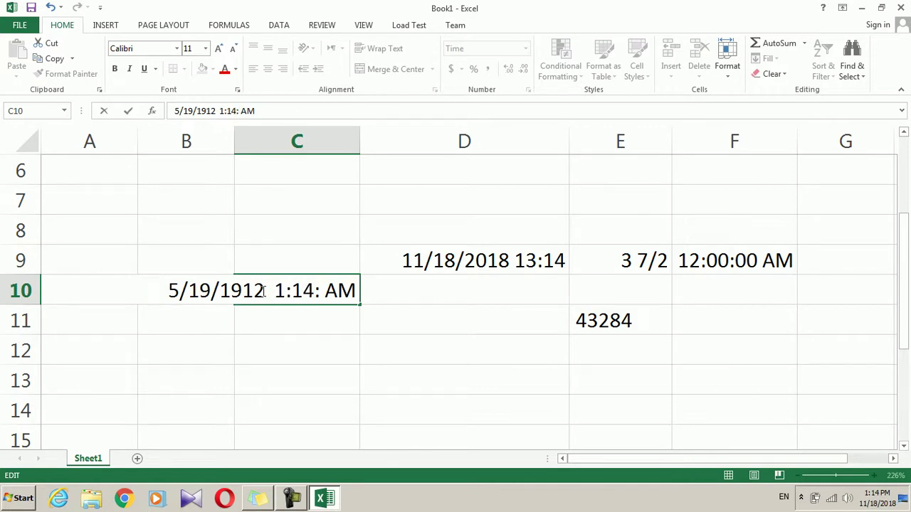
drag(356, 290, 324, 290)
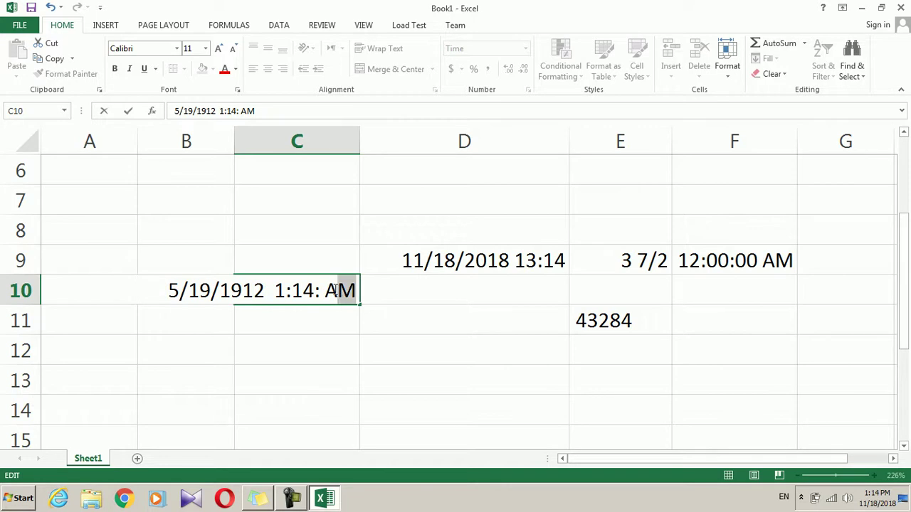
text(p)
key(BackSpace)
text(PN)
key(BackSpace)
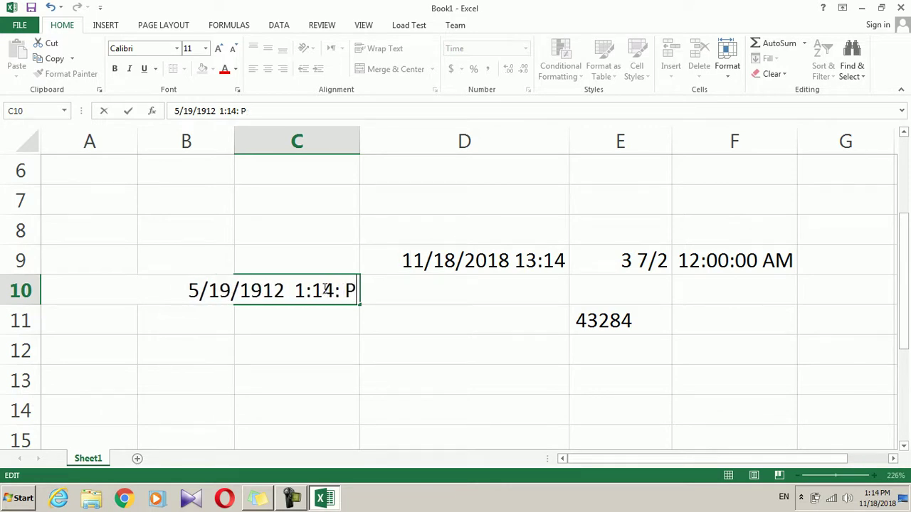
text(M)
key(Return)
Step: Widen column C and clear the date from D9 by deleting D8:D13
click(320, 291)
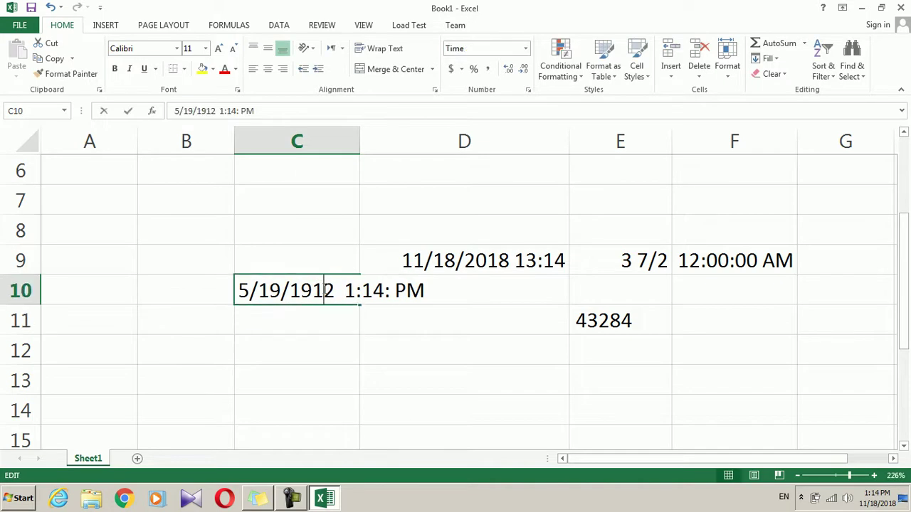
key(F2)
click(366, 135)
drag(359, 135, 487, 134)
drag(606, 228, 615, 366)
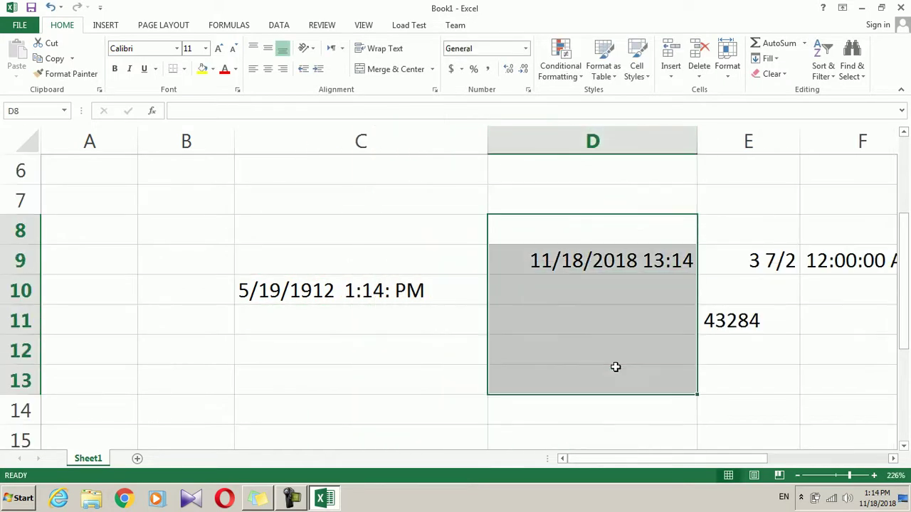
key(Delete)
click(310, 378)
Step: Try the Fraction and then the Scientific number formats on C10
click(343, 291)
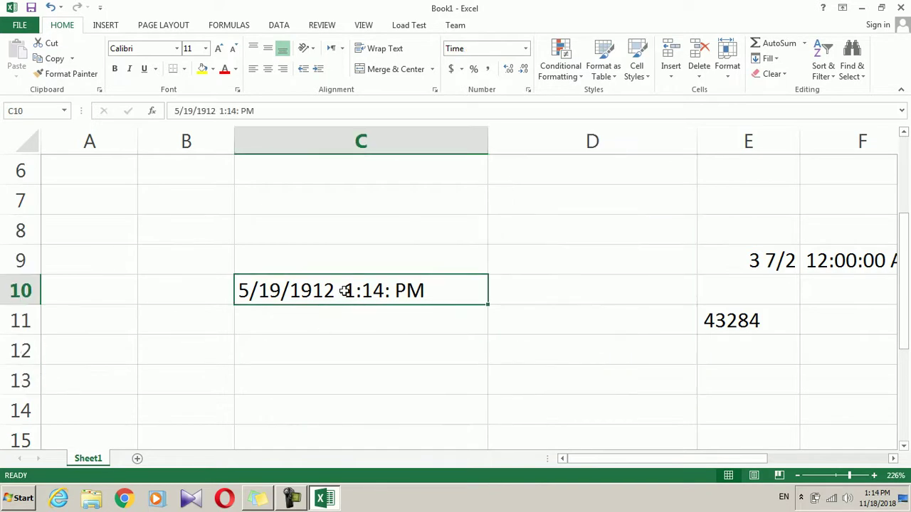
click(525, 49)
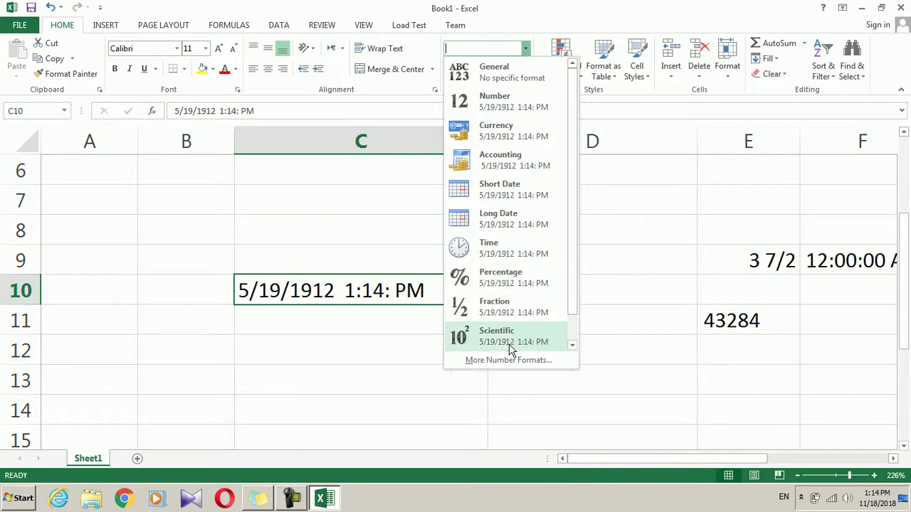
click(512, 320)
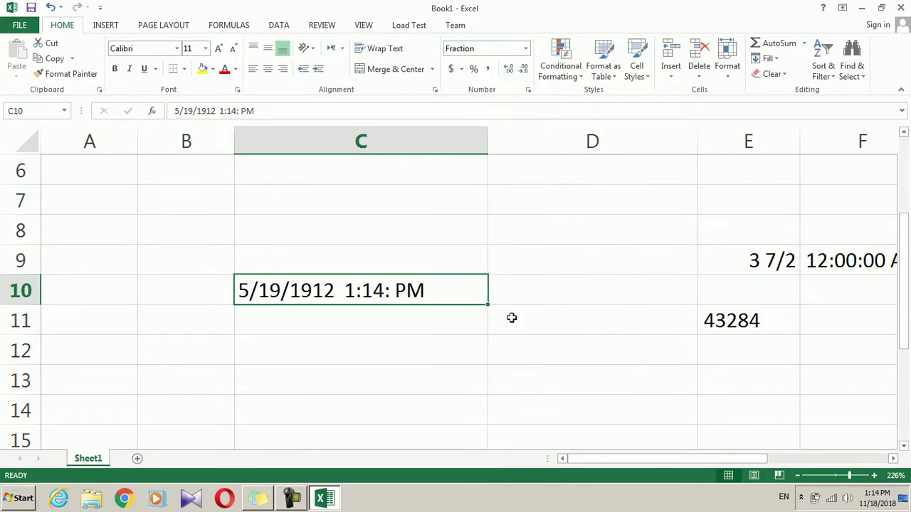
click(525, 48)
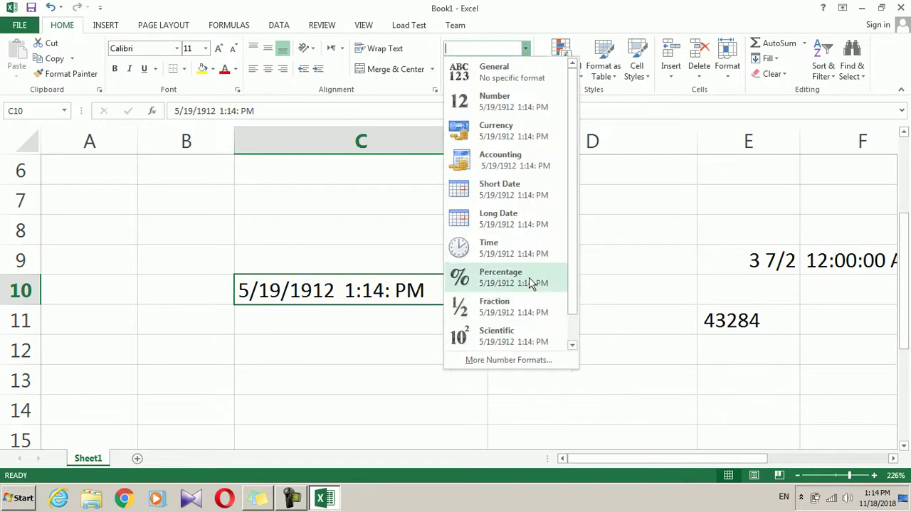
click(502, 338)
click(452, 265)
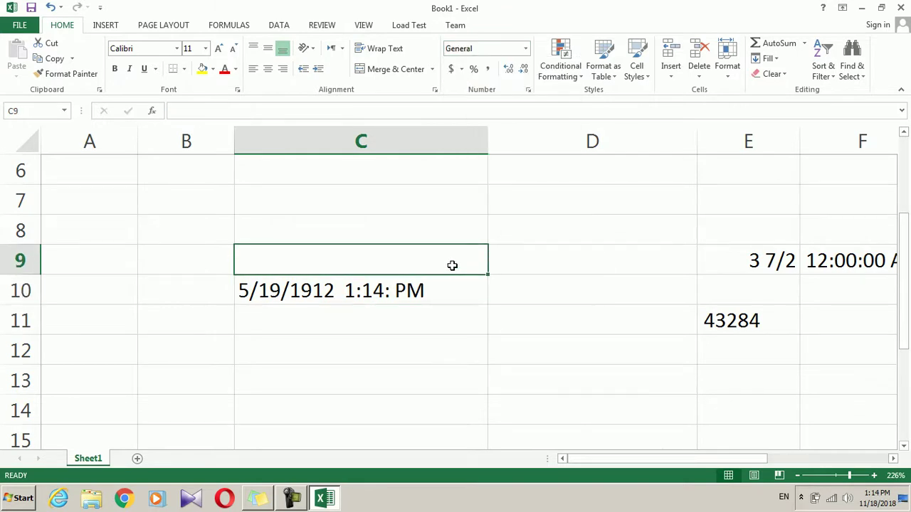
Step: Enter 94 in C9 and set its font size to 10
text(9)
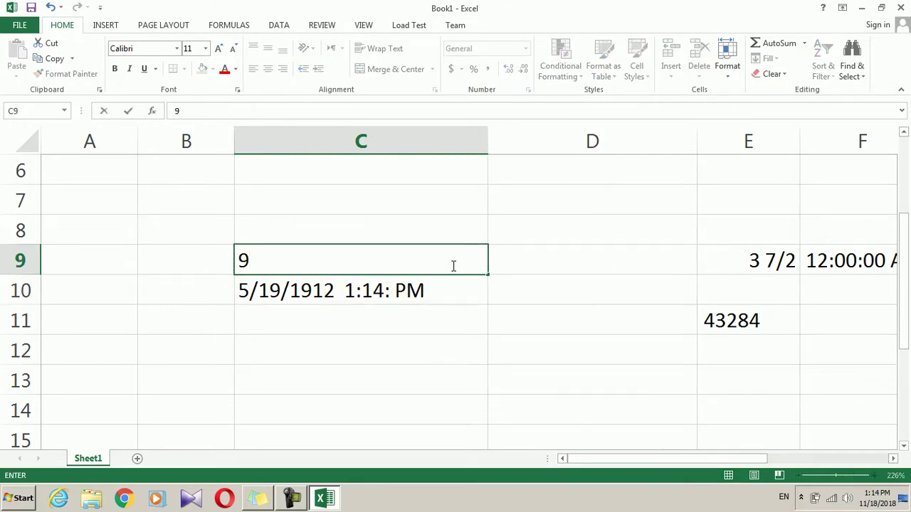
text(4)
click(336, 273)
click(301, 290)
click(299, 252)
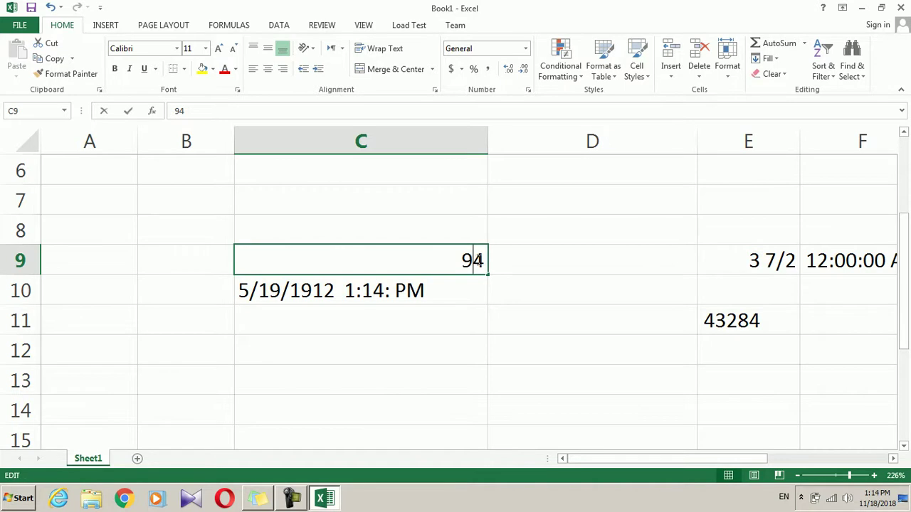
drag(476, 260, 485, 260)
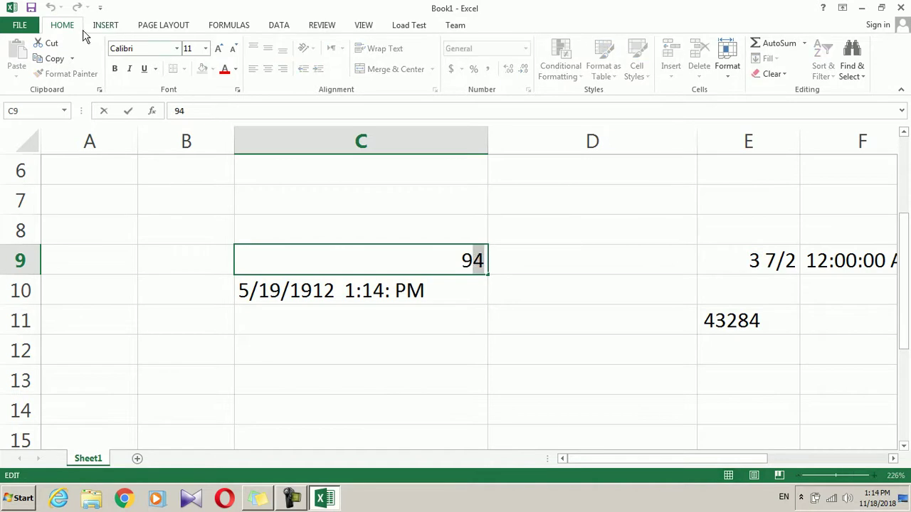
click(351, 192)
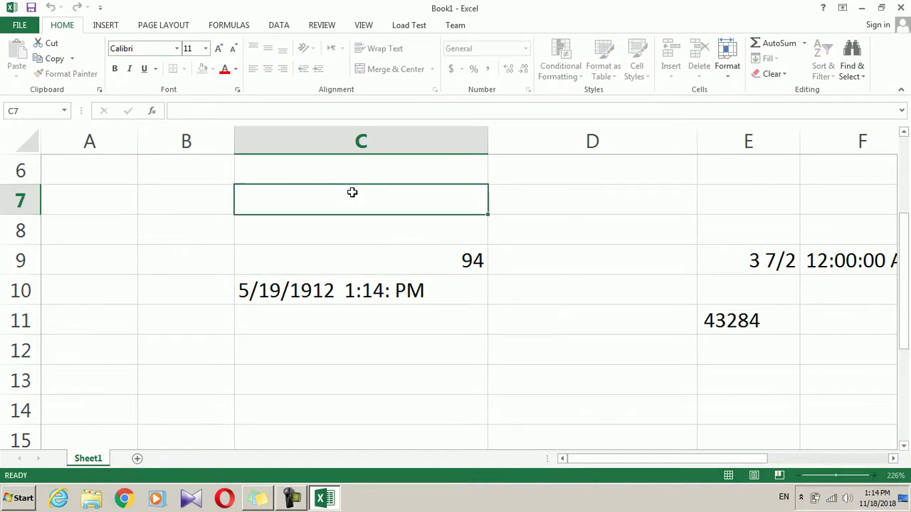
click(464, 262)
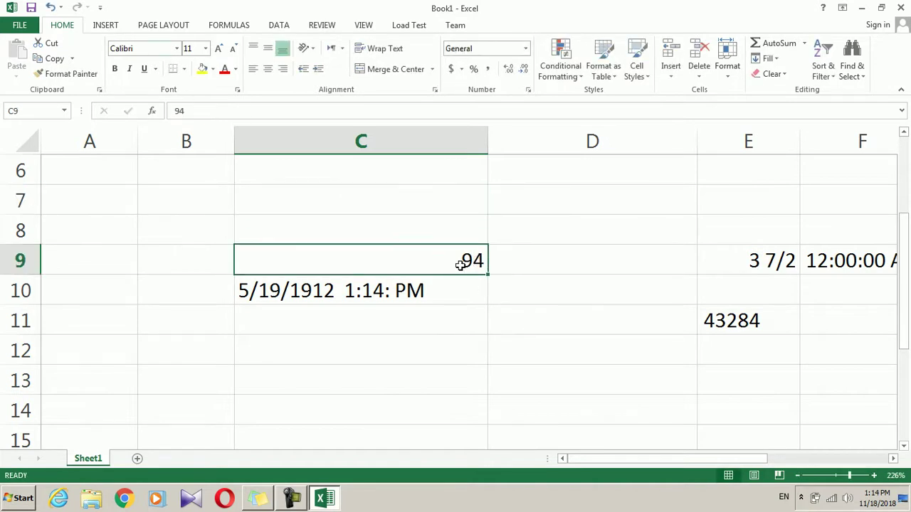
click(235, 49)
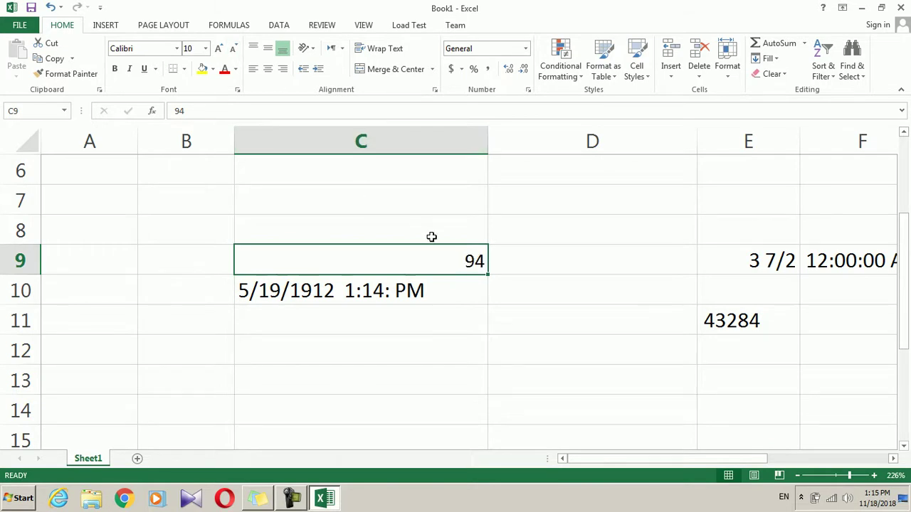
click(432, 237)
Step: Enlarge the 4 of 94 up to size 26, then shrink it back to 10
click(475, 262)
double_click(475, 261)
drag(474, 262, 484, 262)
click(233, 49)
click(232, 49)
click(219, 49)
click(219, 49)
click(220, 49)
click(220, 49)
click(219, 49)
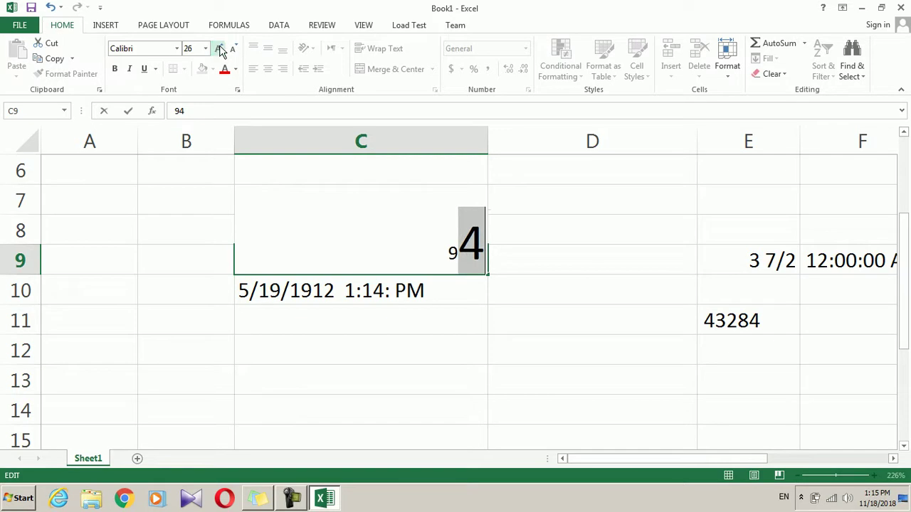
click(232, 49)
click(233, 49)
click(232, 49)
click(233, 50)
click(233, 49)
click(233, 49)
click(233, 49)
Step: Enter 5th in cell C8
click(337, 230)
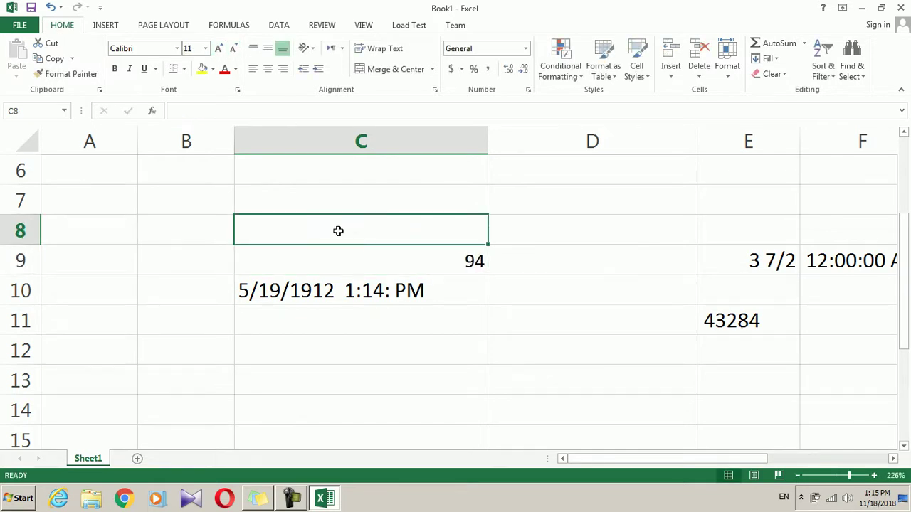
text(5th)
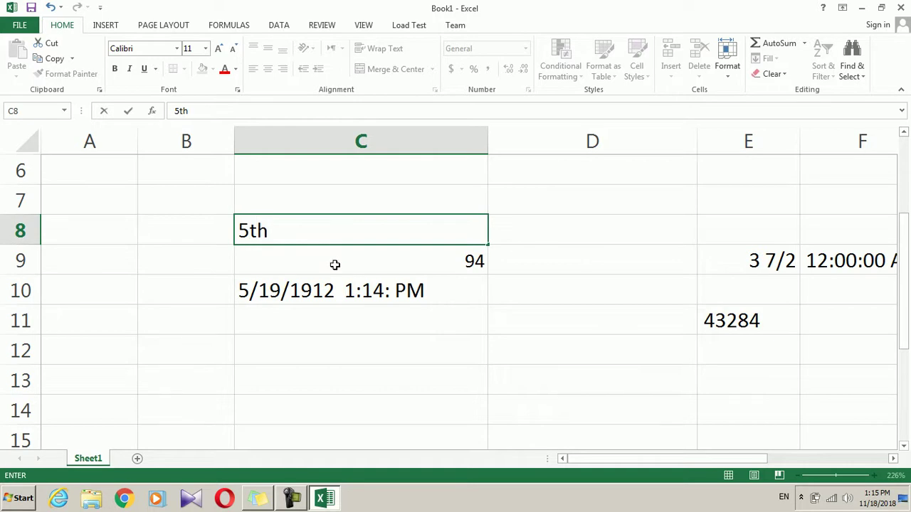
key(Return)
click(280, 225)
Step: Enlarge the th of 5th in C8 to font size 22
double_click(279, 227)
drag(276, 227, 250, 227)
click(233, 50)
click(233, 50)
click(220, 50)
click(219, 49)
click(220, 50)
click(220, 50)
click(220, 49)
click(220, 50)
click(220, 50)
key(ctrl+Return)
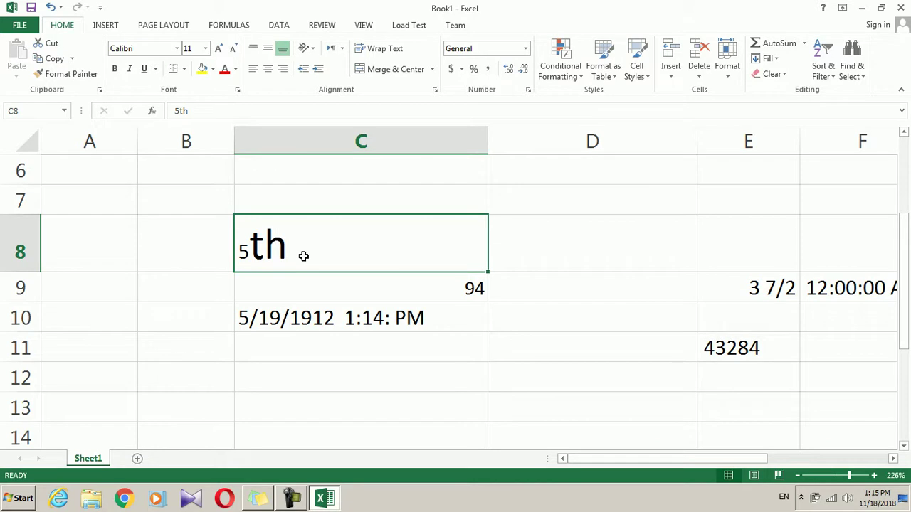
Step: Enter 45th in cell B6
click(277, 288)
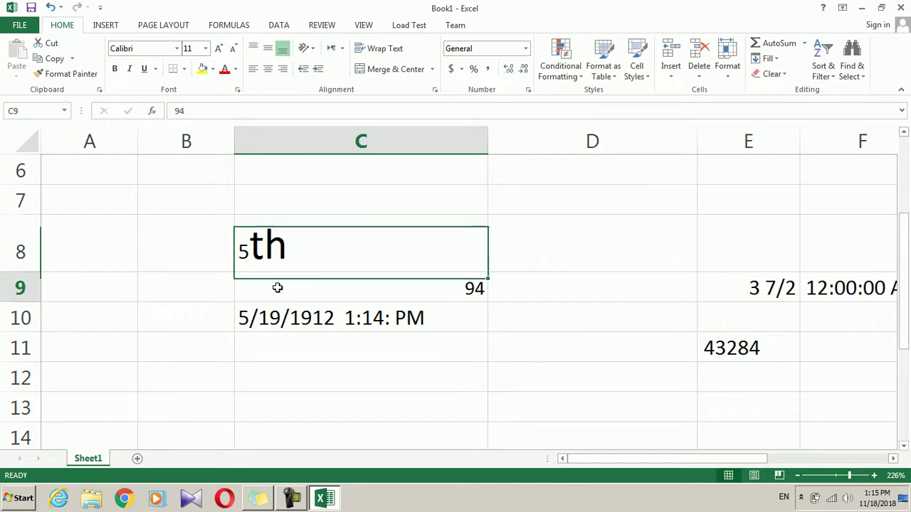
click(160, 183)
text(t)
text(45ht)
key(BackSpace)
key(BackSpace)
text(th)
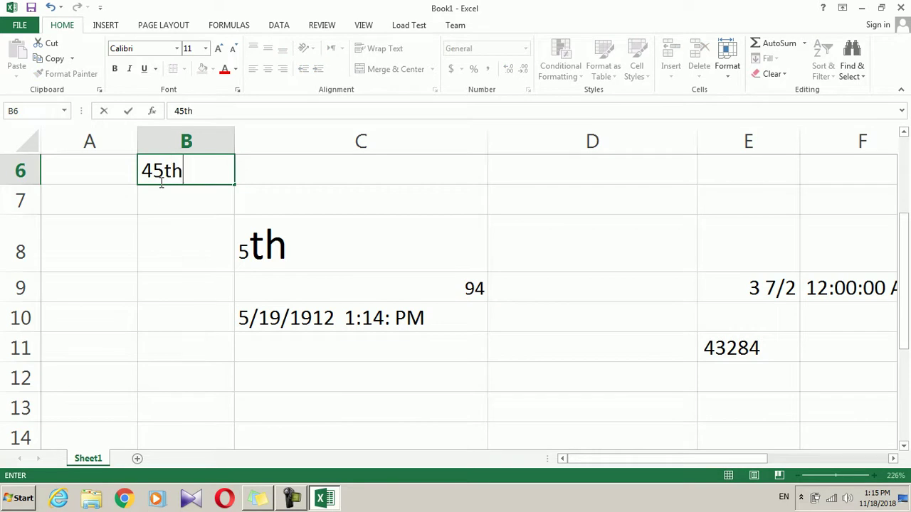
click(167, 205)
click(180, 170)
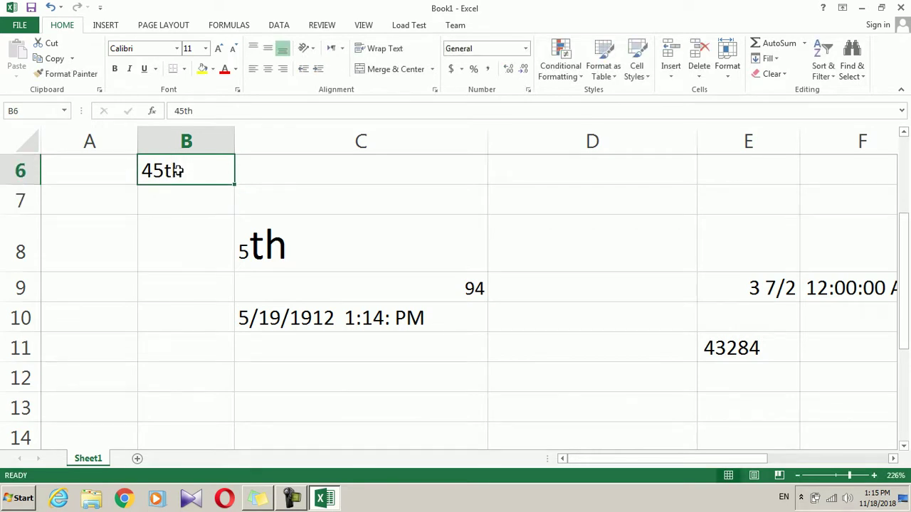
click(525, 48)
Step: Apply Scientific format to B6 and review its decimal places in Format Cells
click(491, 340)
click(525, 48)
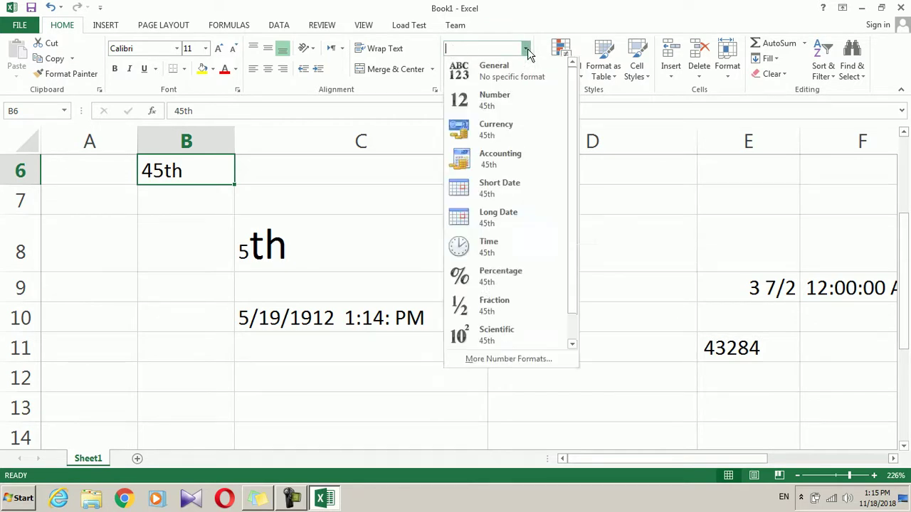
click(488, 358)
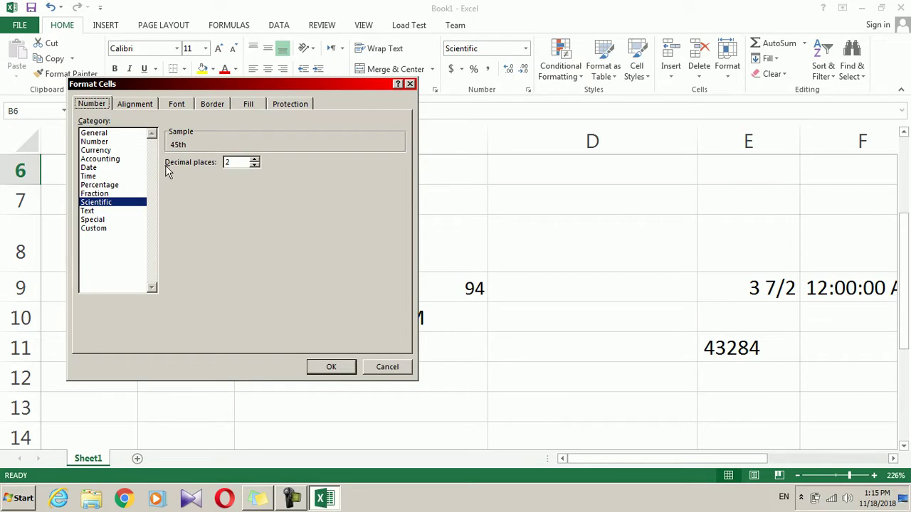
click(257, 160)
click(331, 366)
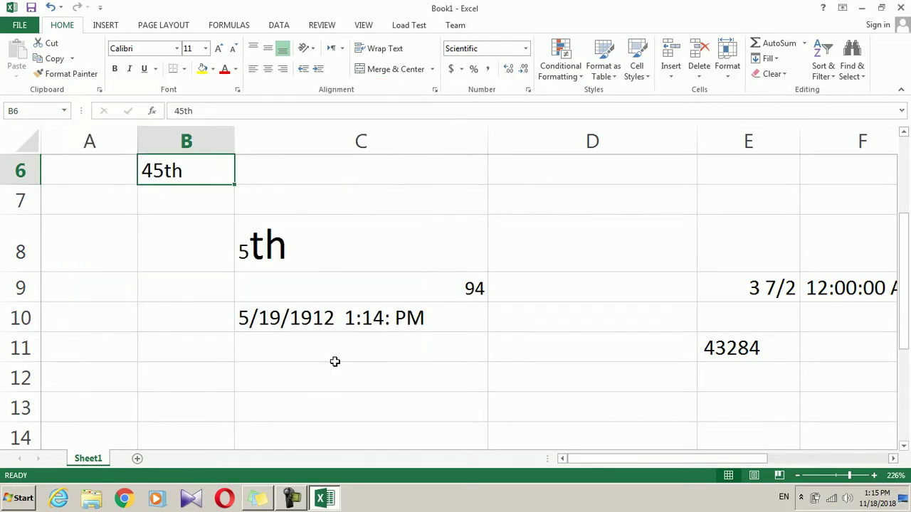
Step: Show C9's 94 in Scientific format as 9.40E+01 and widen column C
click(471, 287)
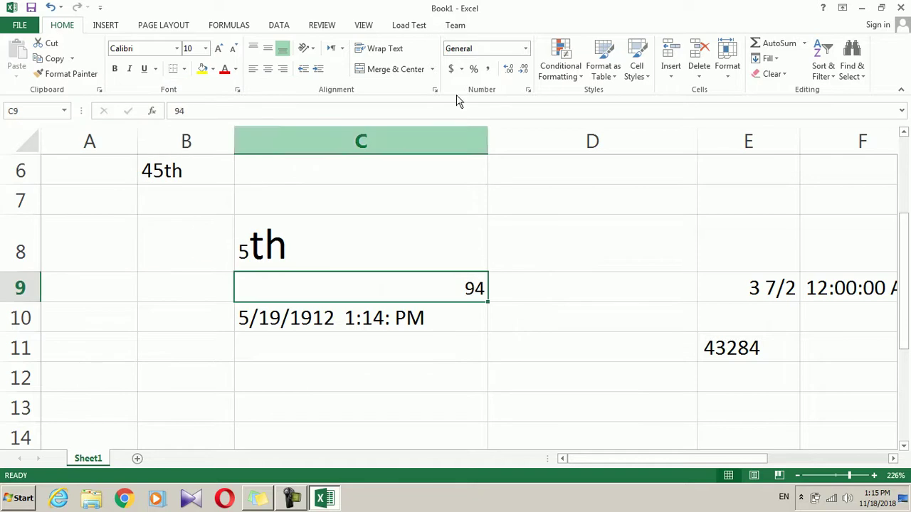
click(525, 50)
click(477, 331)
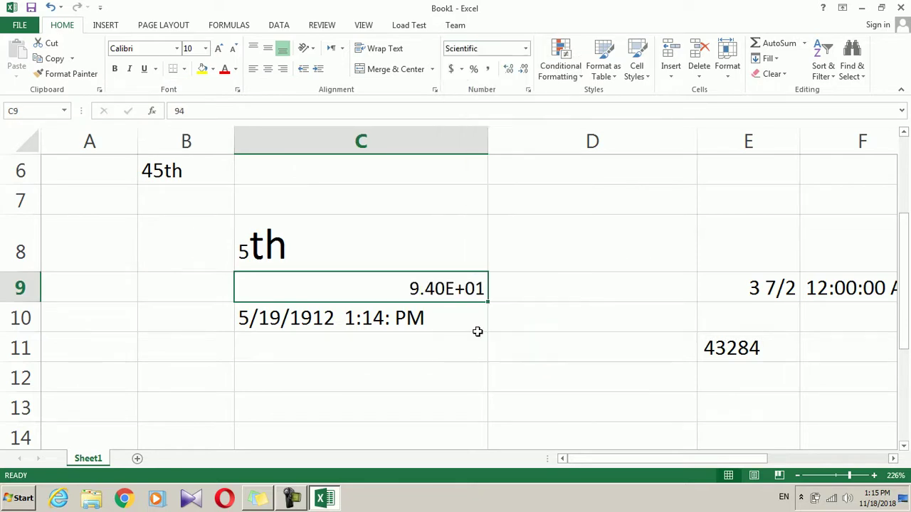
drag(487, 139, 629, 158)
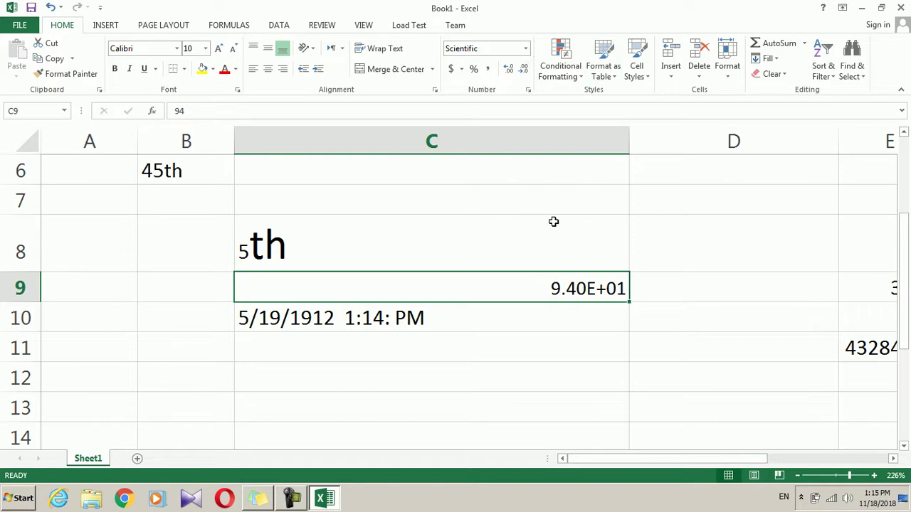
Step: Enter 2 in C7 and format it as Scientific, showing 2.00E+00
click(553, 221)
click(540, 196)
text(2)
click(501, 175)
click(503, 197)
click(526, 48)
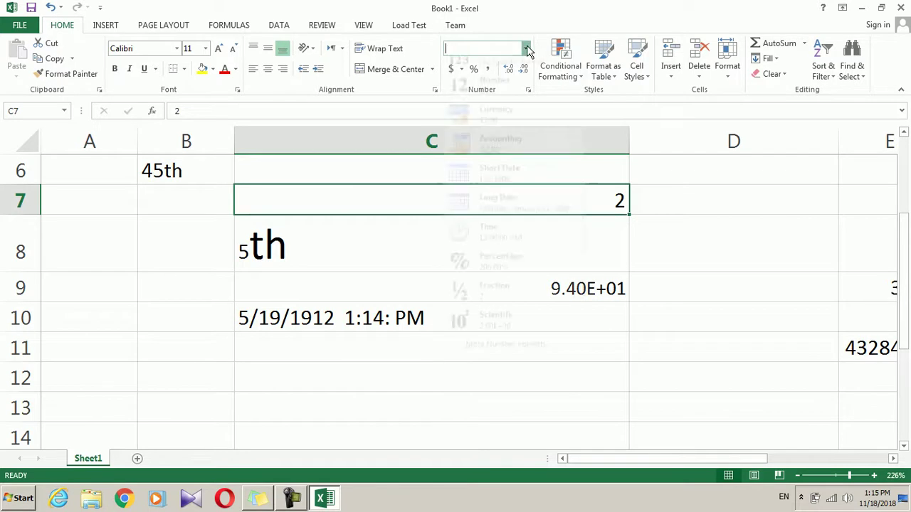
click(478, 343)
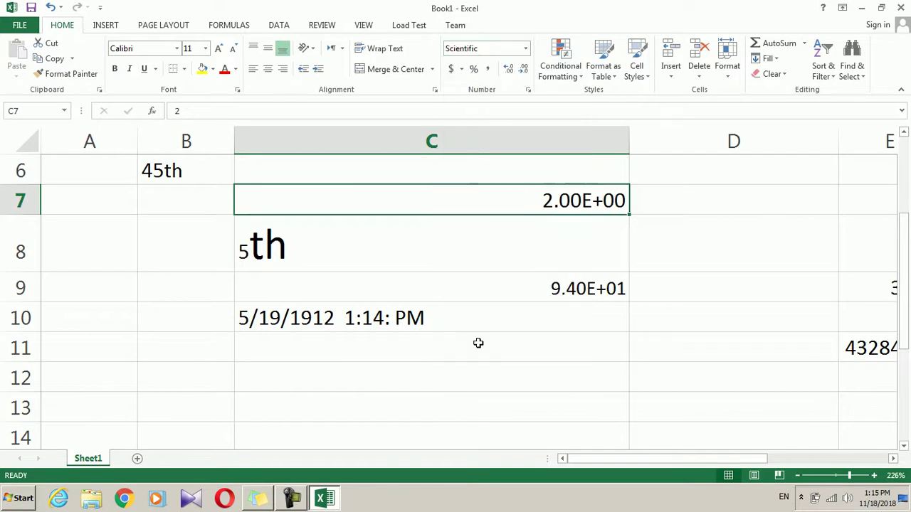
double_click(551, 202)
key(Return)
Step: Browse the Special and Text categories for C7 and cancel Format Cells
click(593, 189)
click(525, 48)
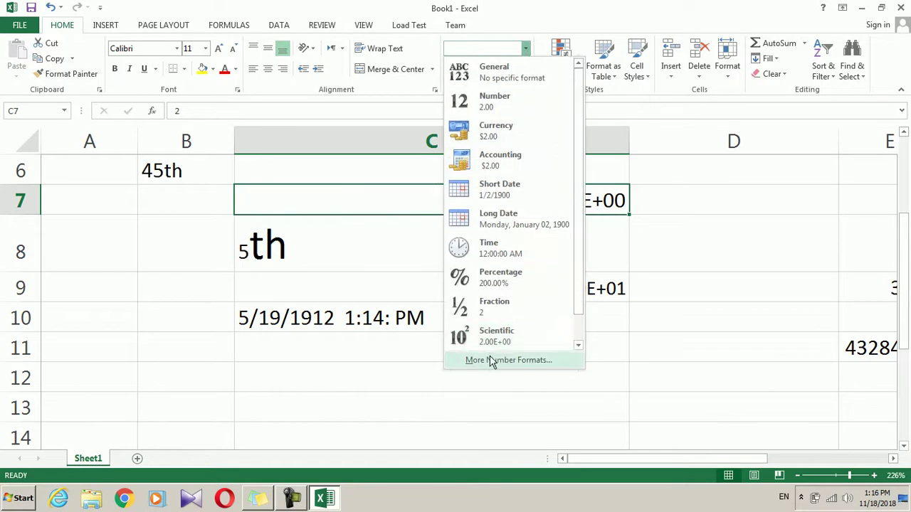
click(491, 360)
click(100, 220)
click(99, 211)
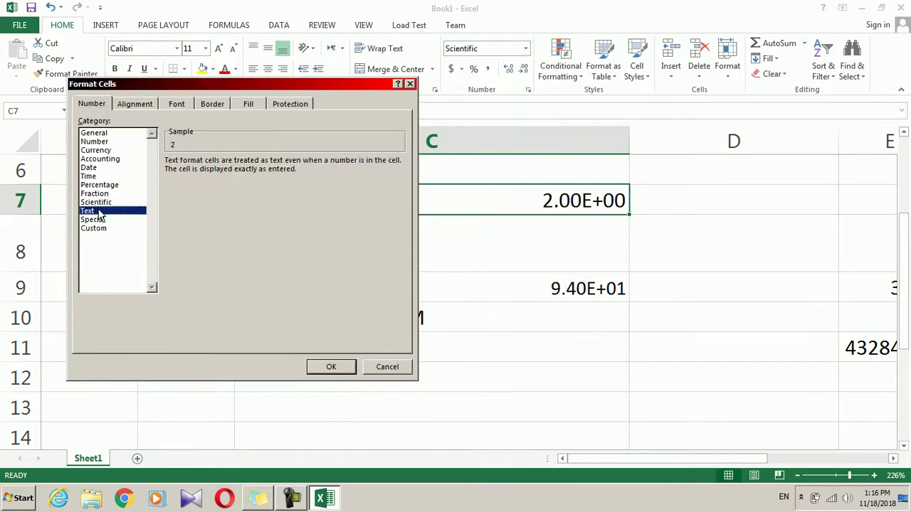
click(376, 368)
Step: Type a phone number into C12, then clear it after its leading zero is dropped
click(652, 223)
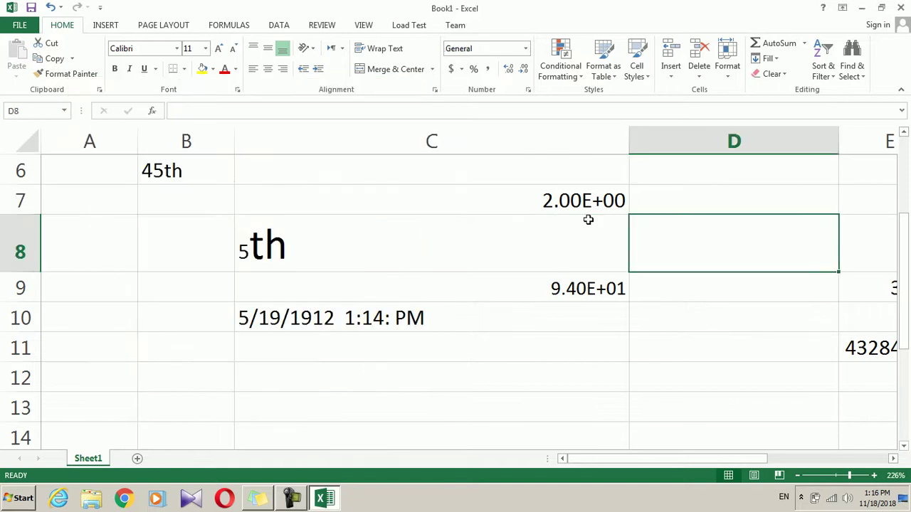
click(290, 375)
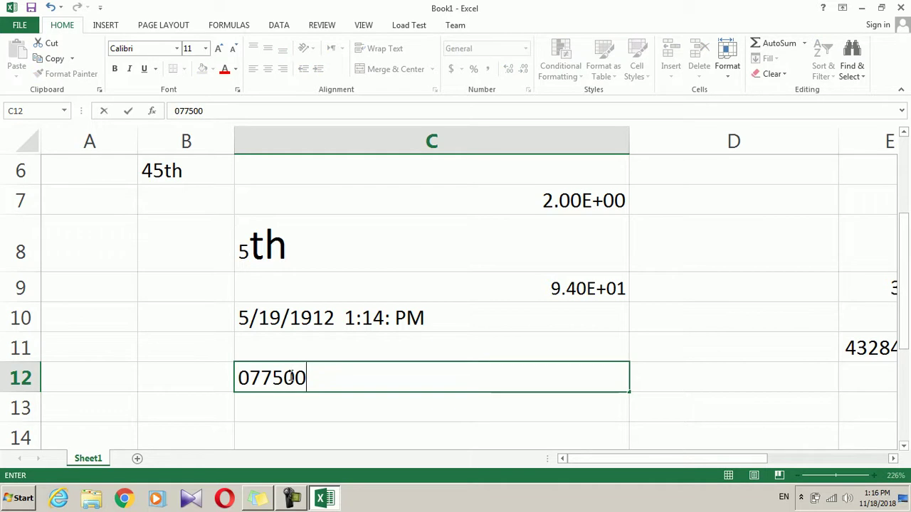
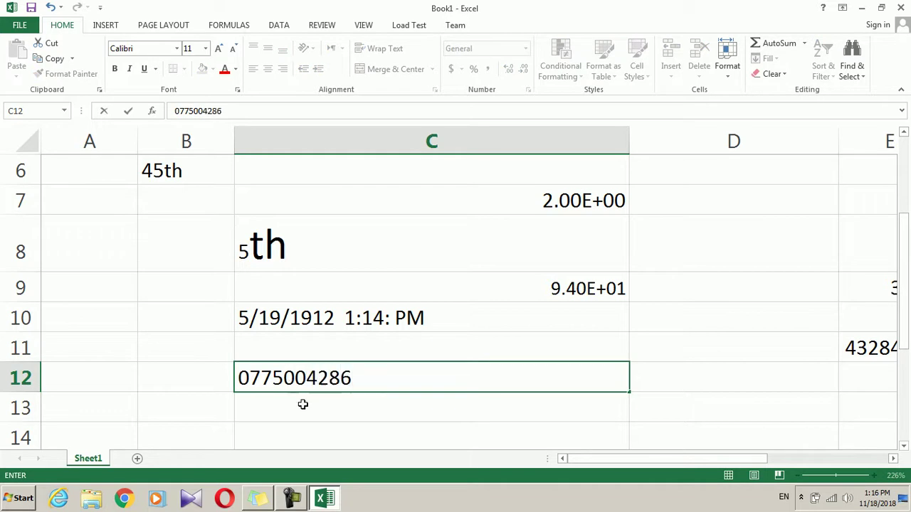
click(303, 404)
click(337, 374)
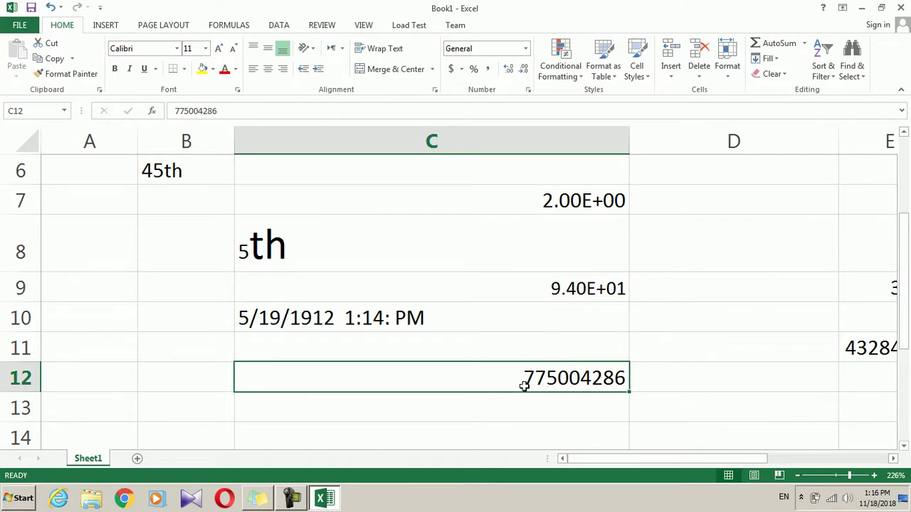
key(Delete)
click(522, 411)
Step: Format C12 as Text and re-enter the phone number with its leading zero
click(527, 379)
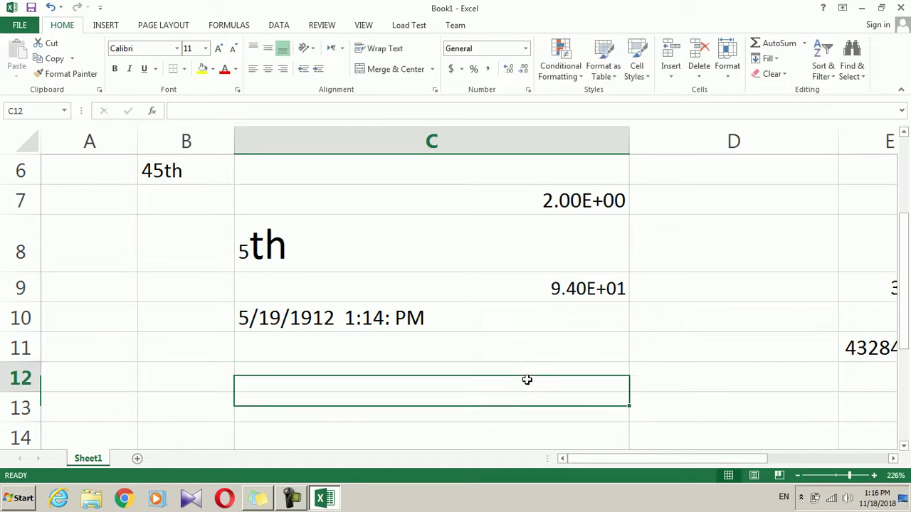
click(525, 48)
click(497, 360)
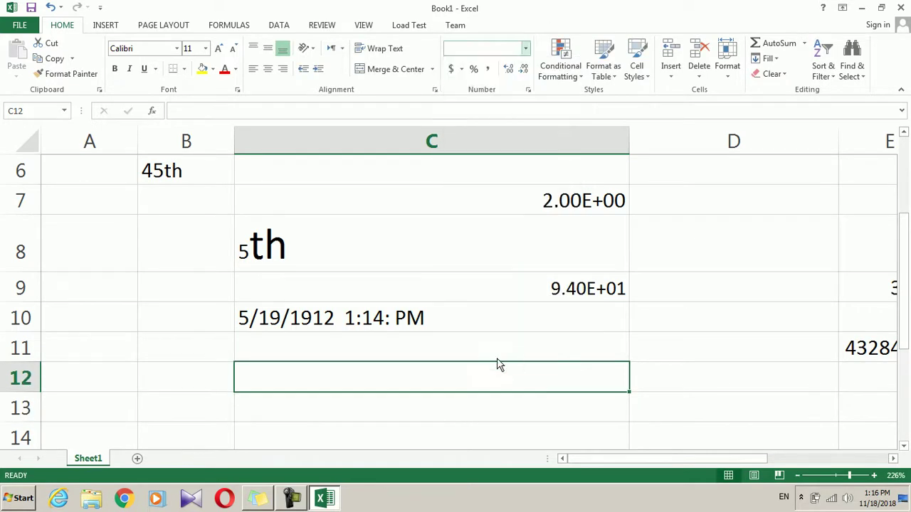
click(88, 211)
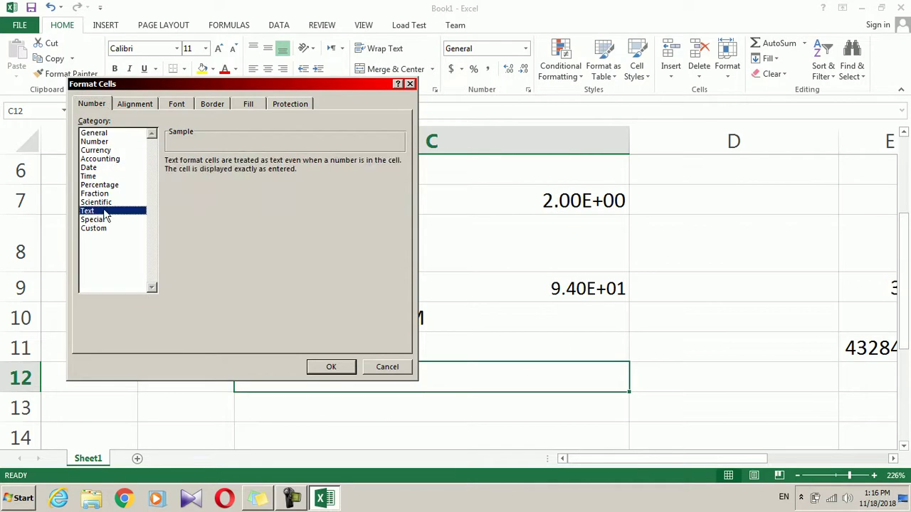
click(331, 367)
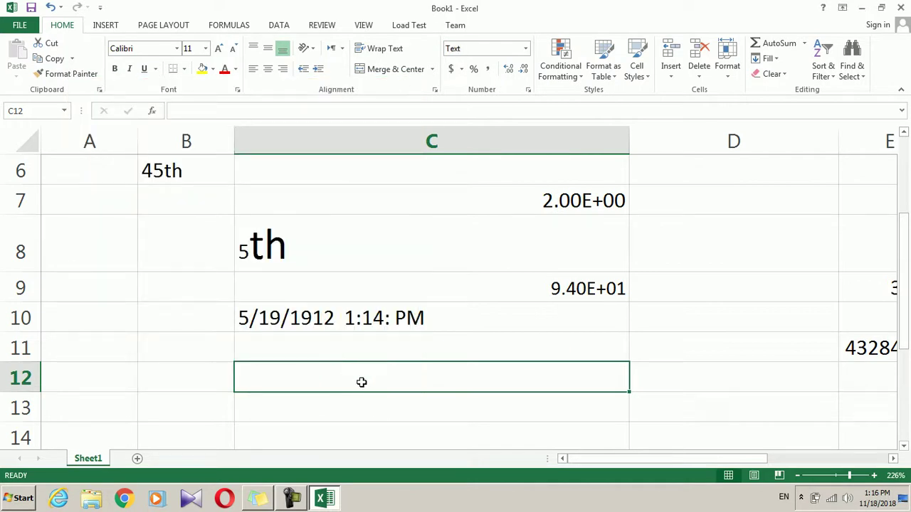
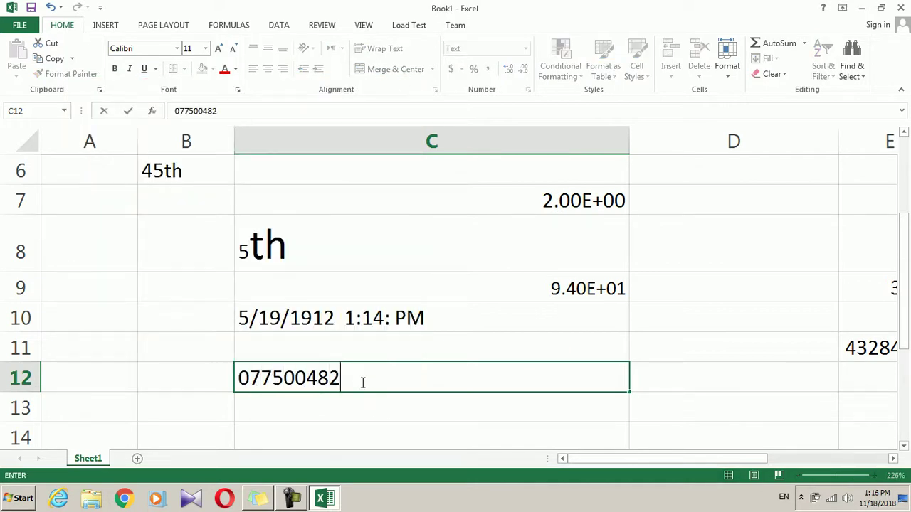
key(Return)
Step: Check the Special number format category for C12 without changing it
click(361, 381)
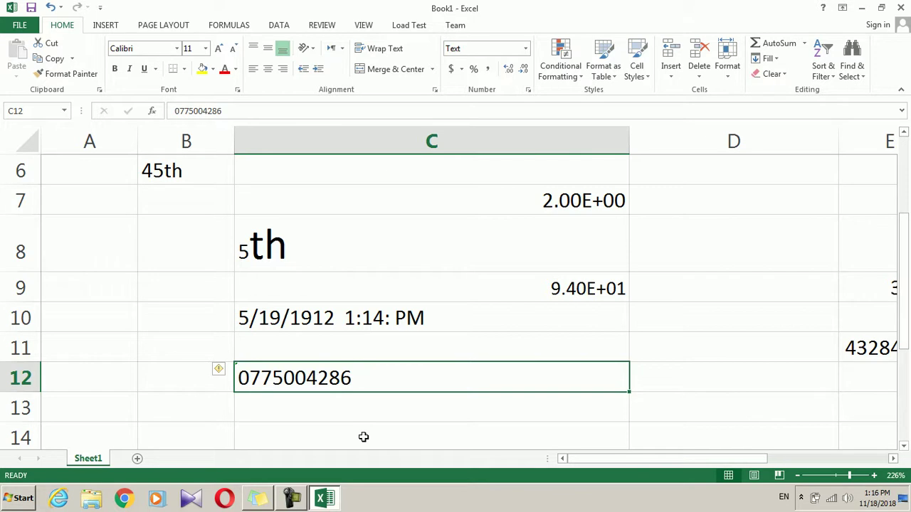
click(393, 410)
click(378, 376)
click(525, 48)
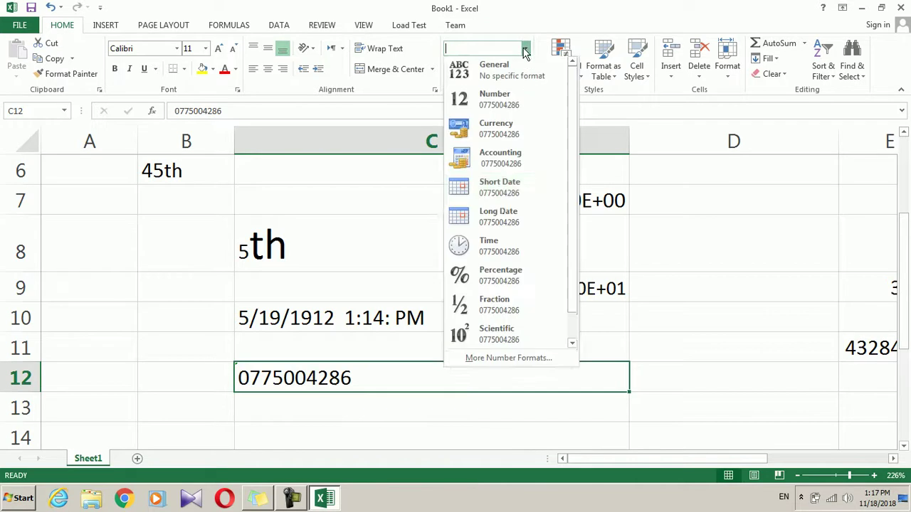
click(479, 362)
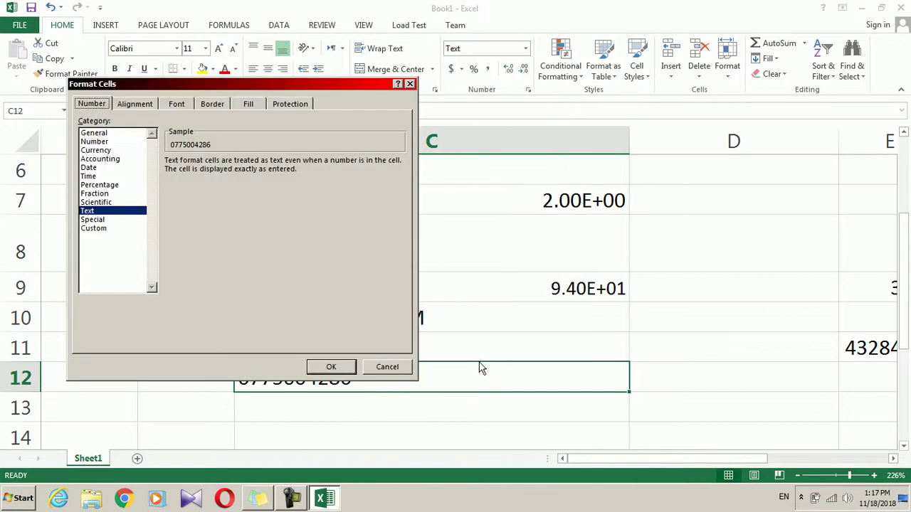
click(101, 222)
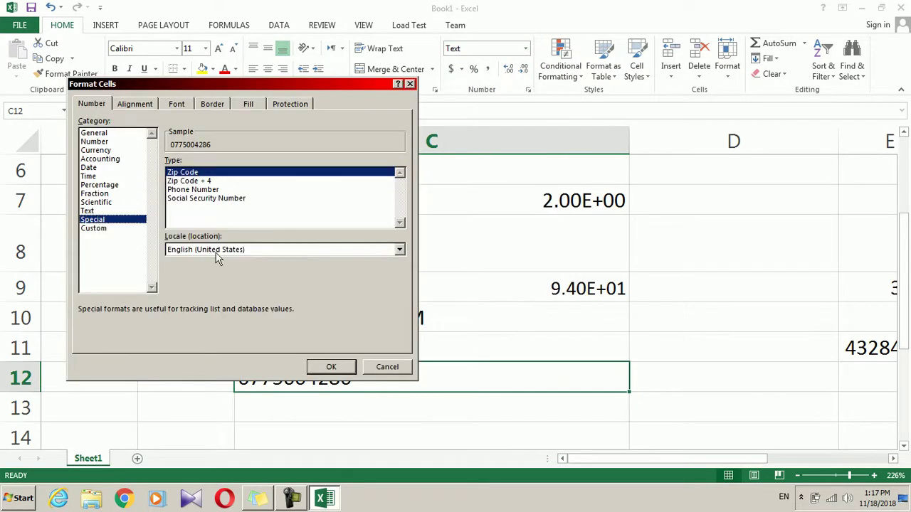
click(386, 366)
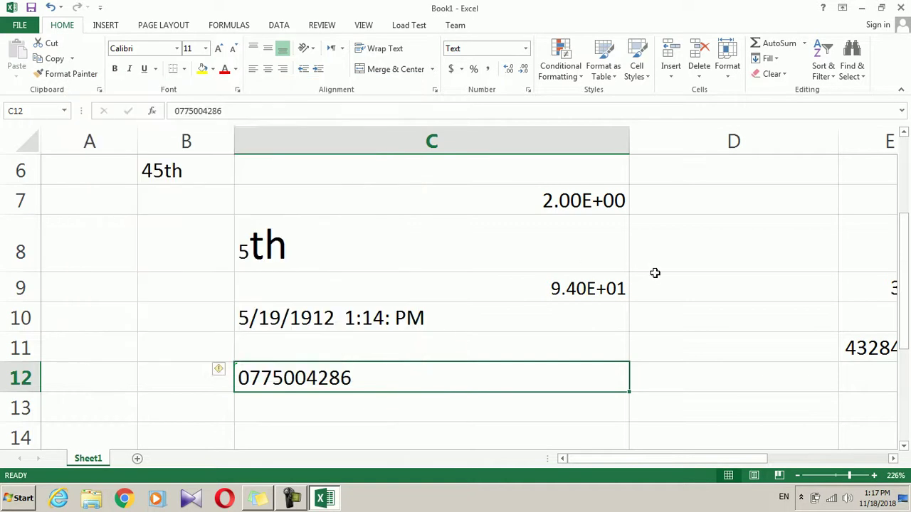
click(661, 285)
click(677, 346)
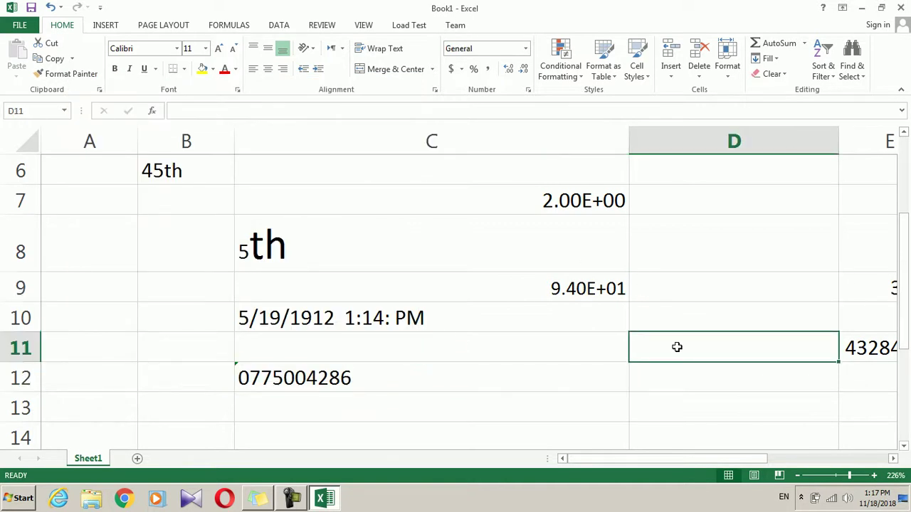
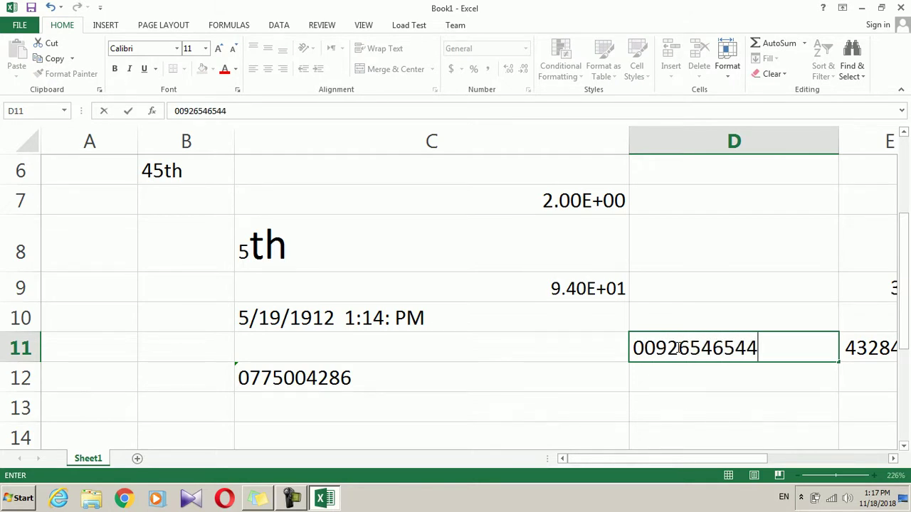
key(Return)
Step: Format D11 with the Special Phone Number format
click(681, 336)
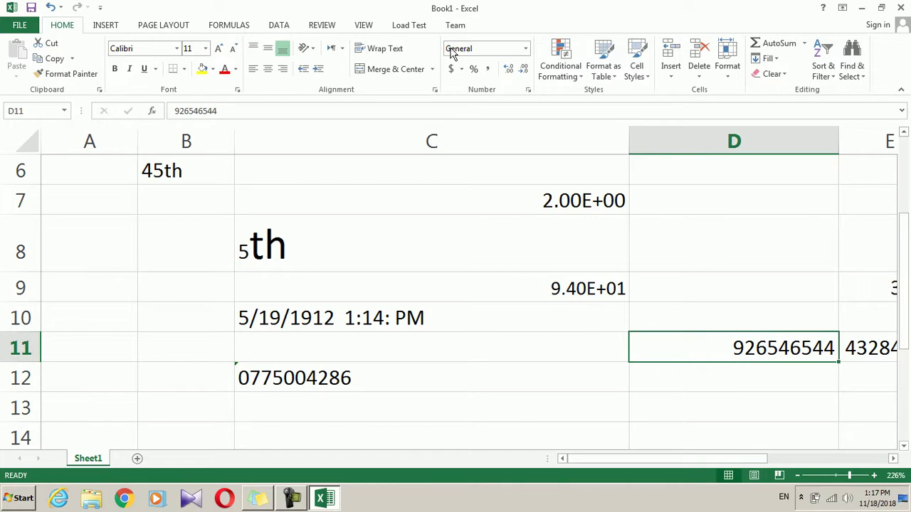
click(525, 48)
click(478, 362)
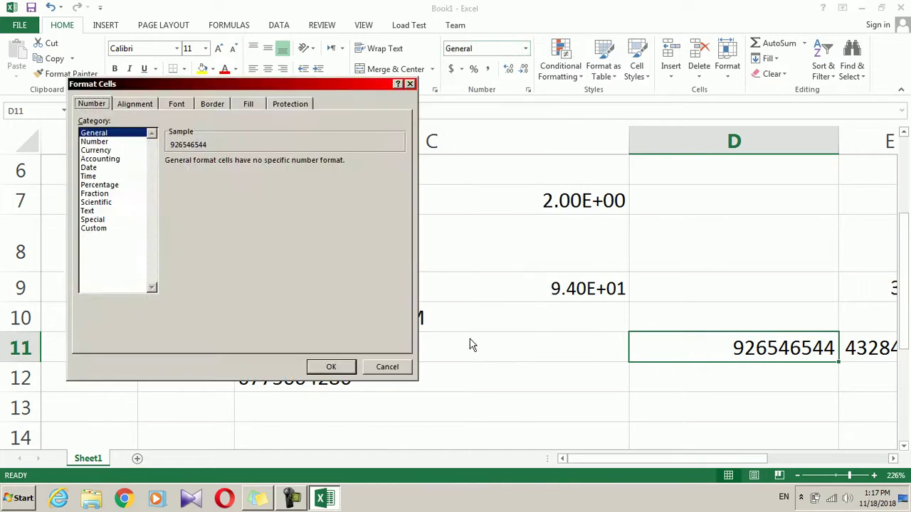
click(91, 220)
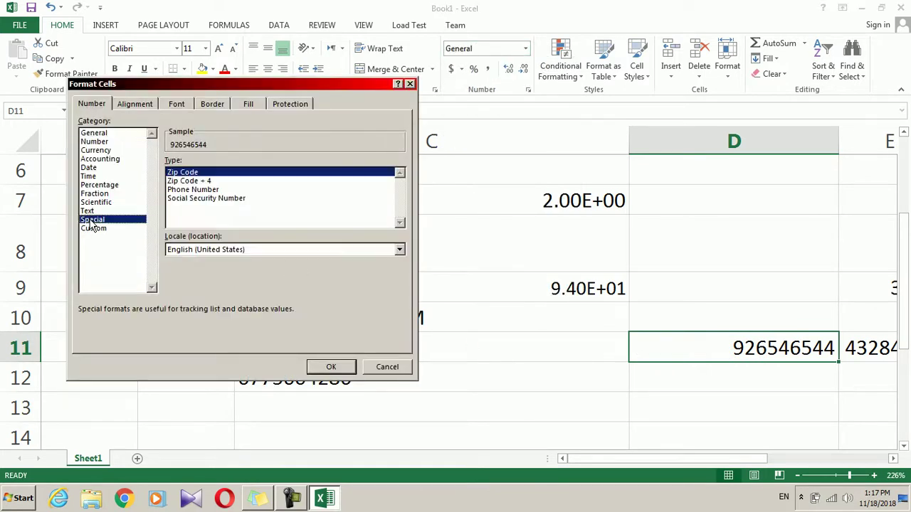
click(188, 189)
click(342, 372)
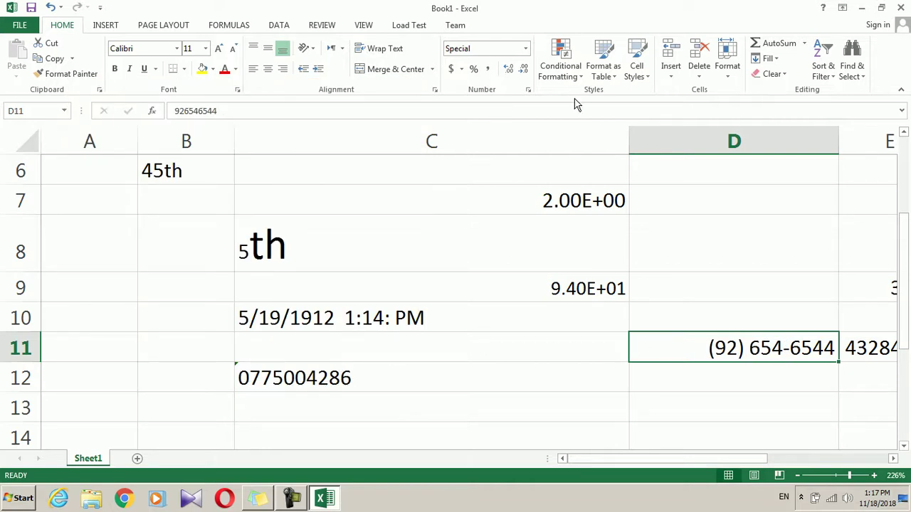
Step: Compare the Zip Code and Phone Number formats, then apply Zip Code + 4 to D11
click(525, 48)
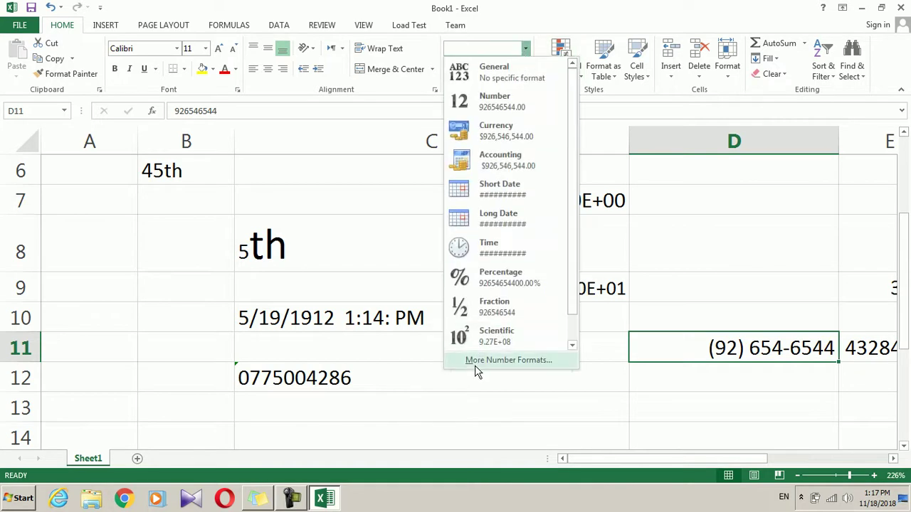
click(475, 361)
click(191, 182)
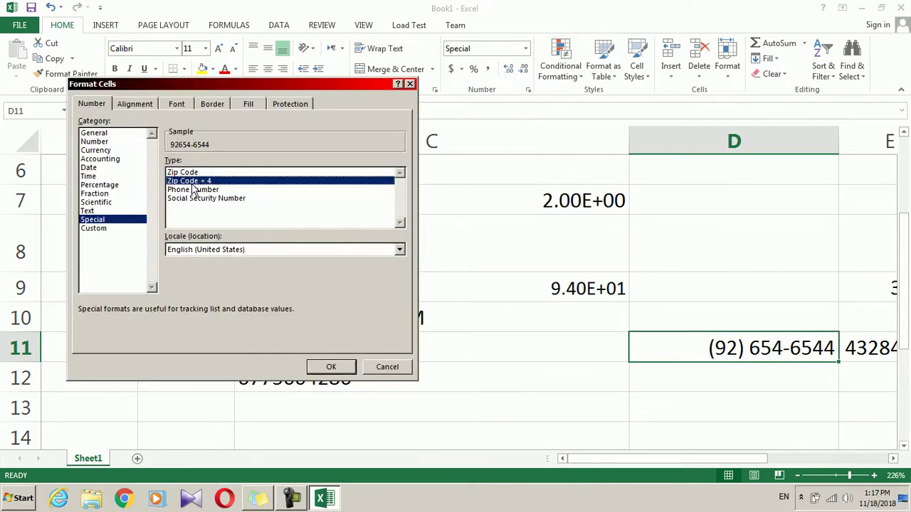
click(192, 172)
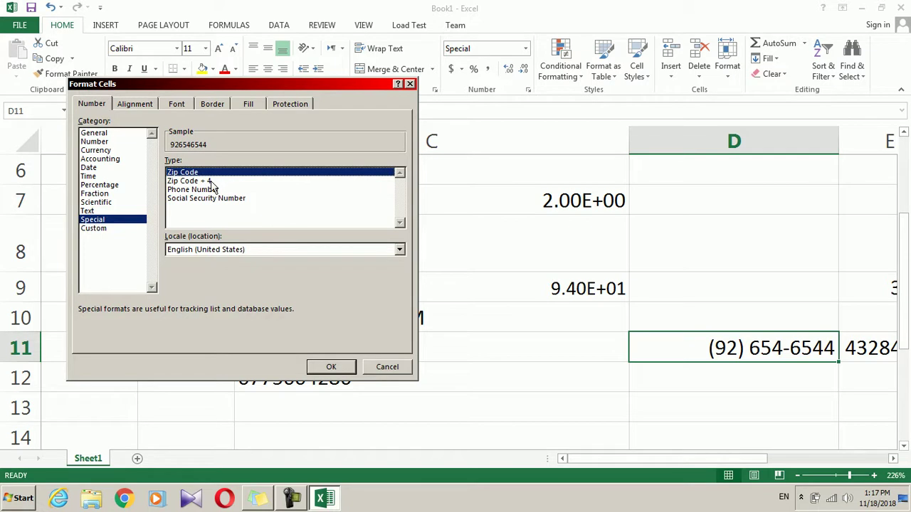
click(210, 190)
click(199, 181)
click(331, 366)
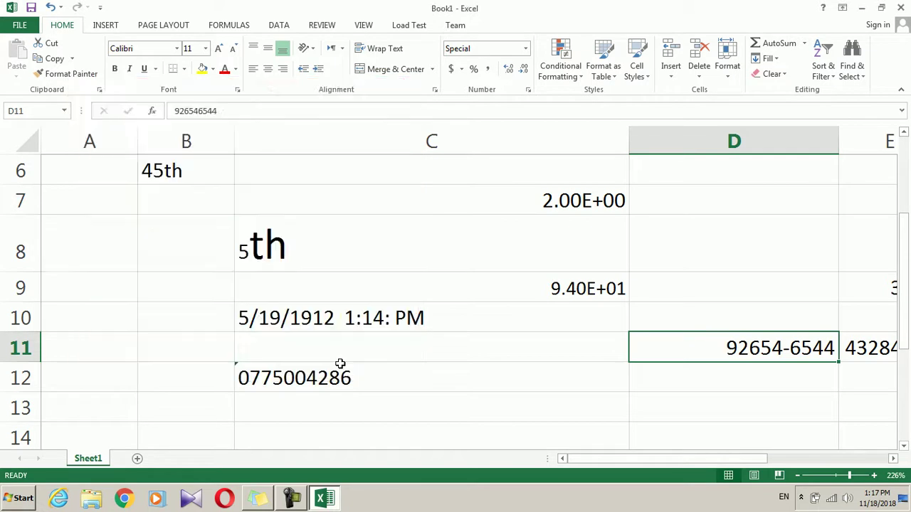
Step: Apply the Special Social Security Number format to D11
click(527, 48)
click(474, 359)
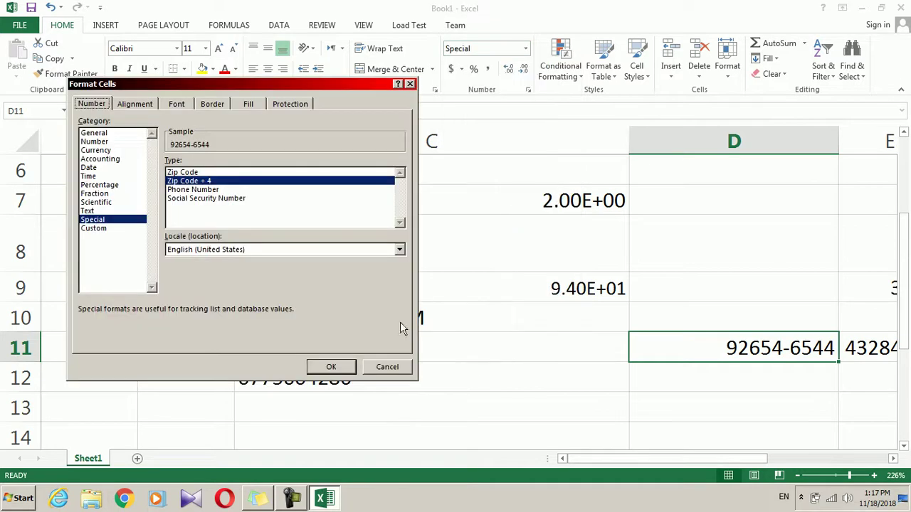
click(212, 199)
click(331, 367)
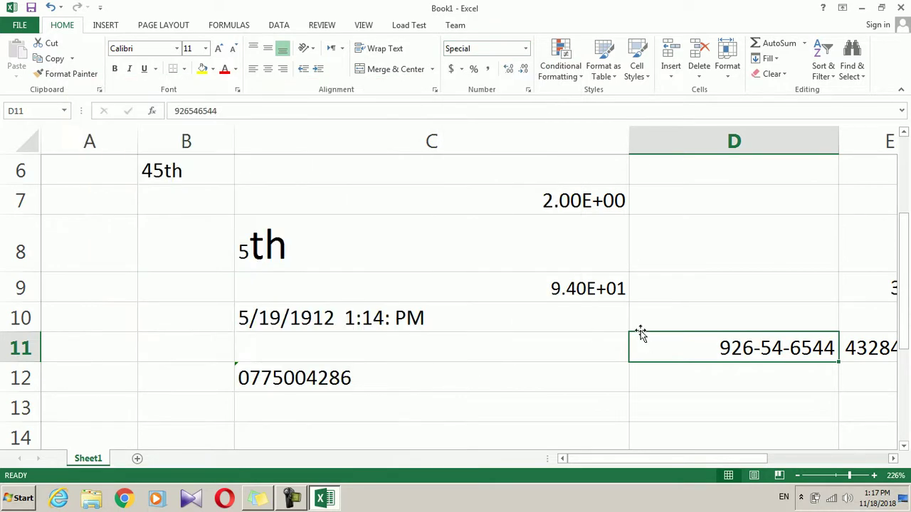
Step: Check the English (United States) locale and the format's custom code, leave it unchanged, and select C8
click(528, 48)
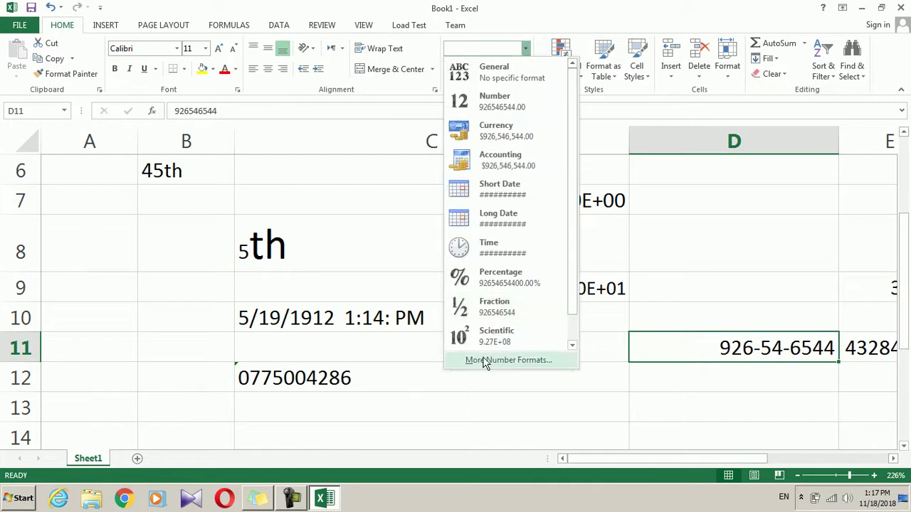
click(484, 360)
click(401, 250)
click(400, 250)
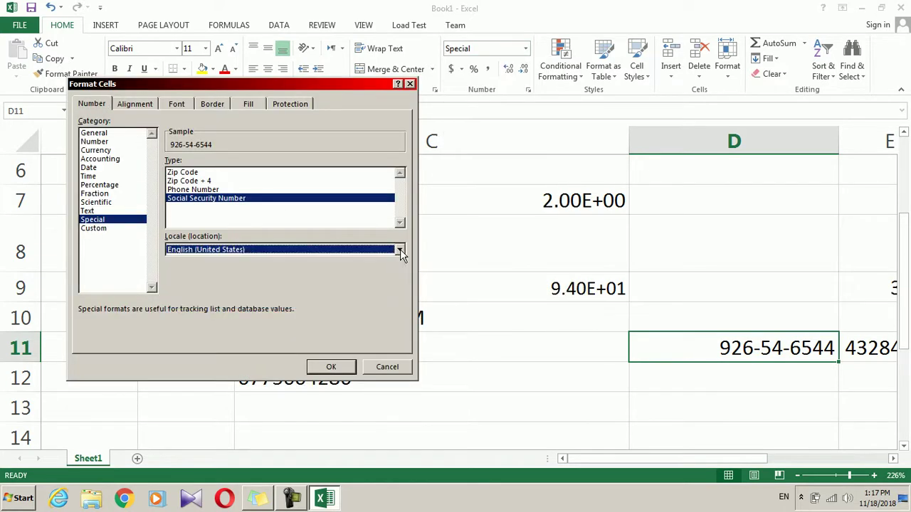
click(94, 228)
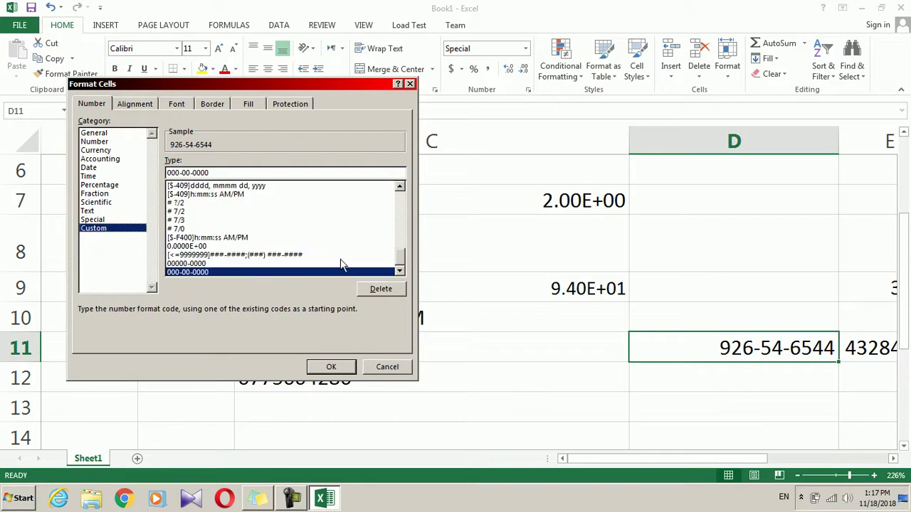
drag(399, 262, 400, 211)
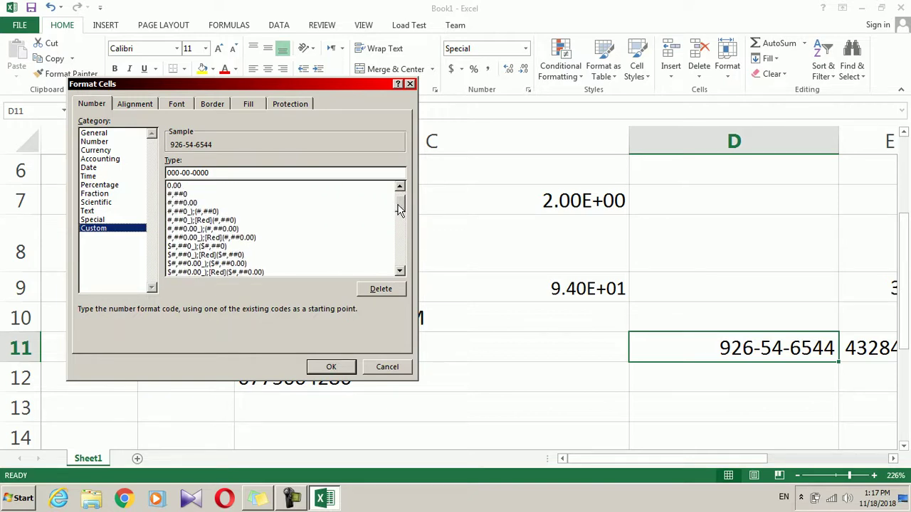
click(387, 366)
click(333, 235)
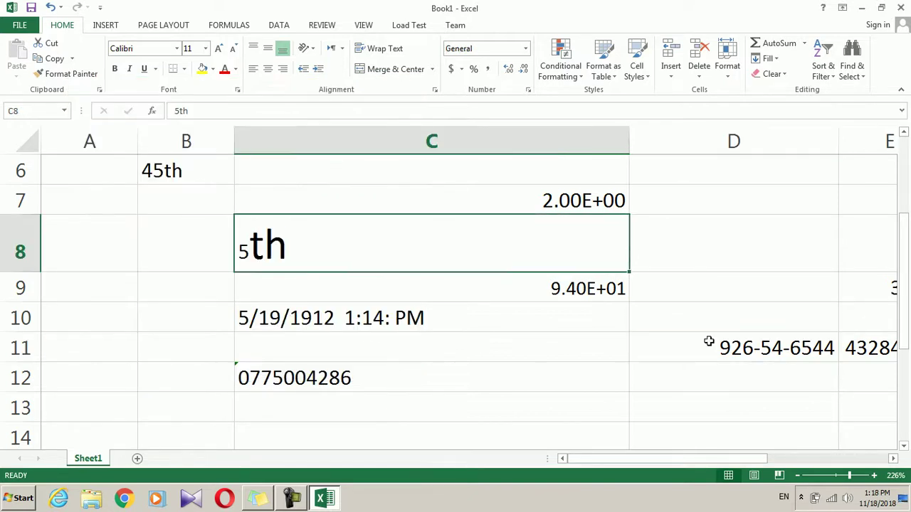
Step: Add Sheet2 and type the header Salary in F10
click(137, 459)
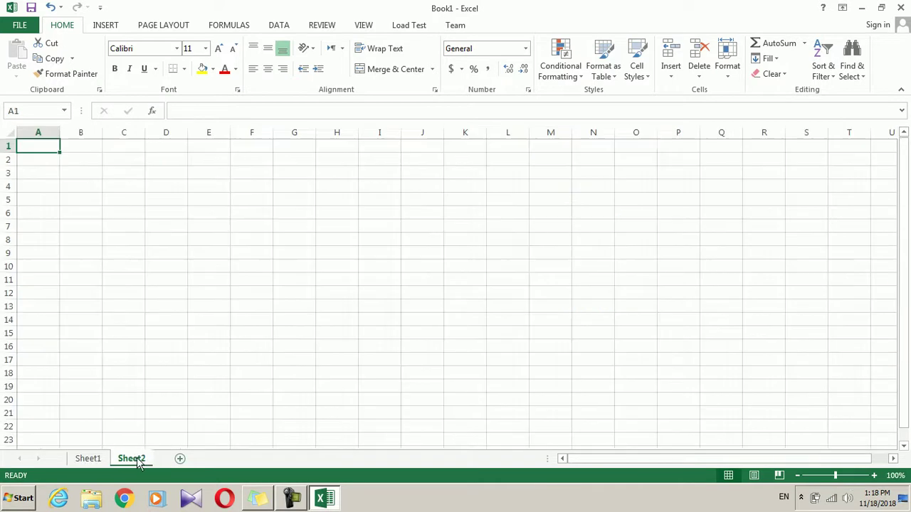
click(250, 303)
click(250, 262)
text(Salary)
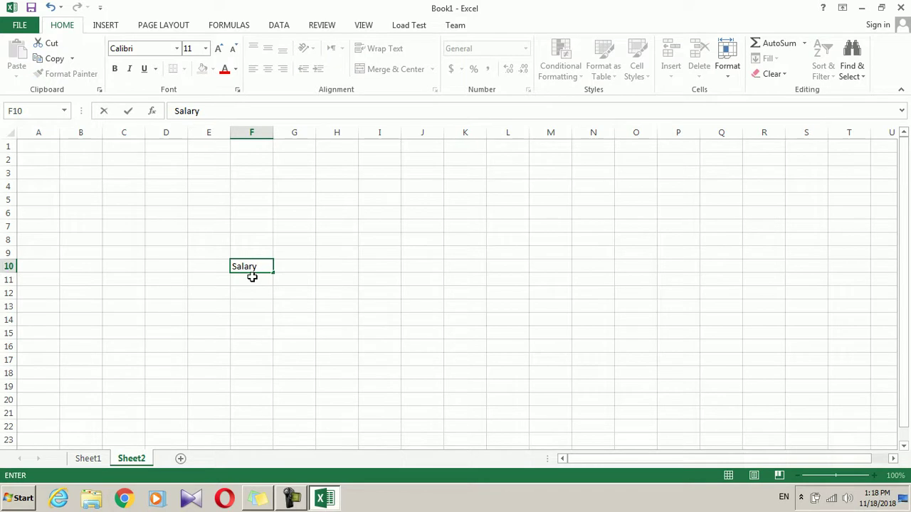
key(Return)
Step: Enter salaries 9000, 5454, 2465, -20000 and -40000 in F11:F15
text(9000)
key(Return)
text(5454)
key(Return)
text(2465)
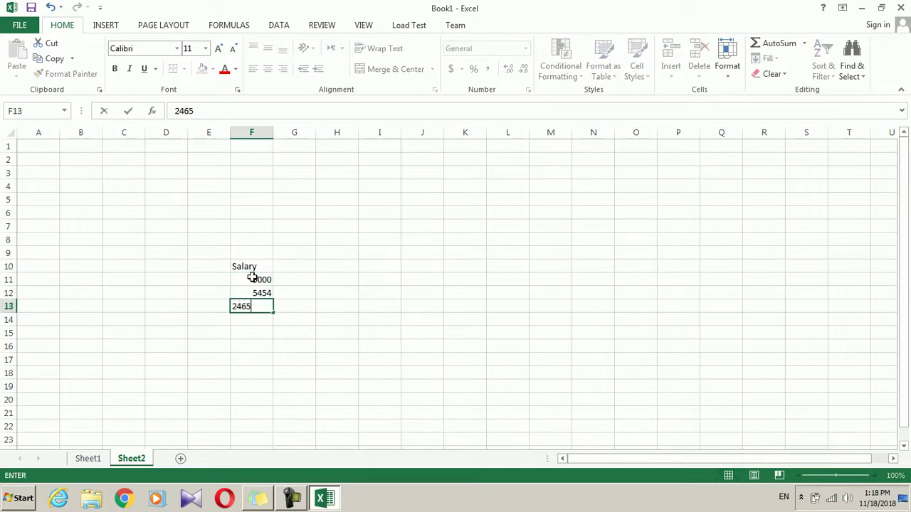
key(Return)
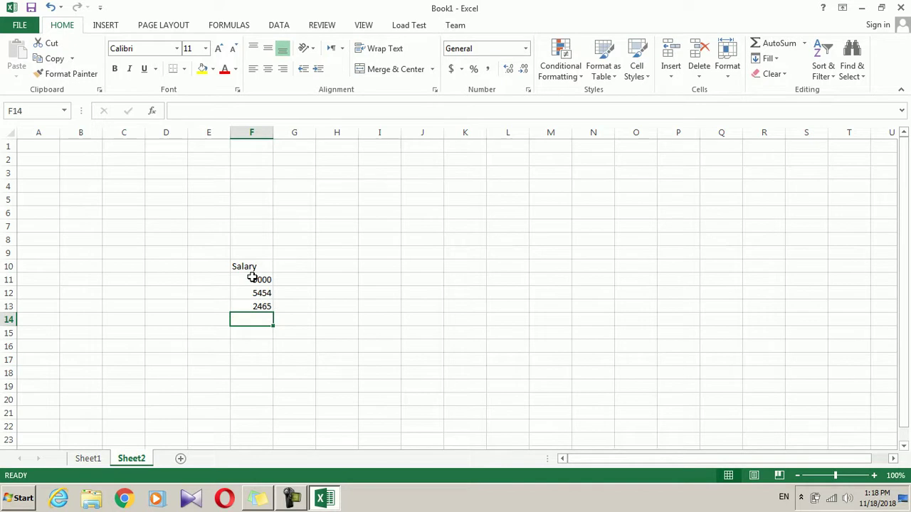
text(*)
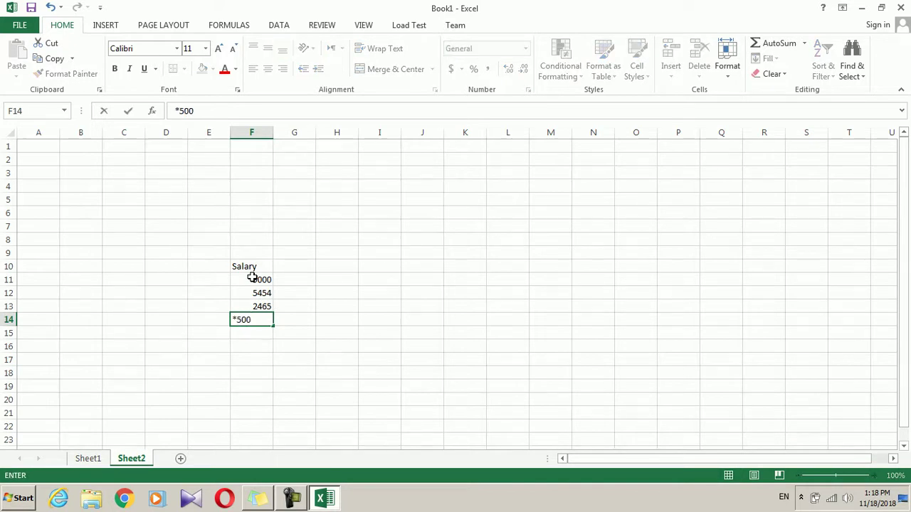
text(-20000)
click(252, 332)
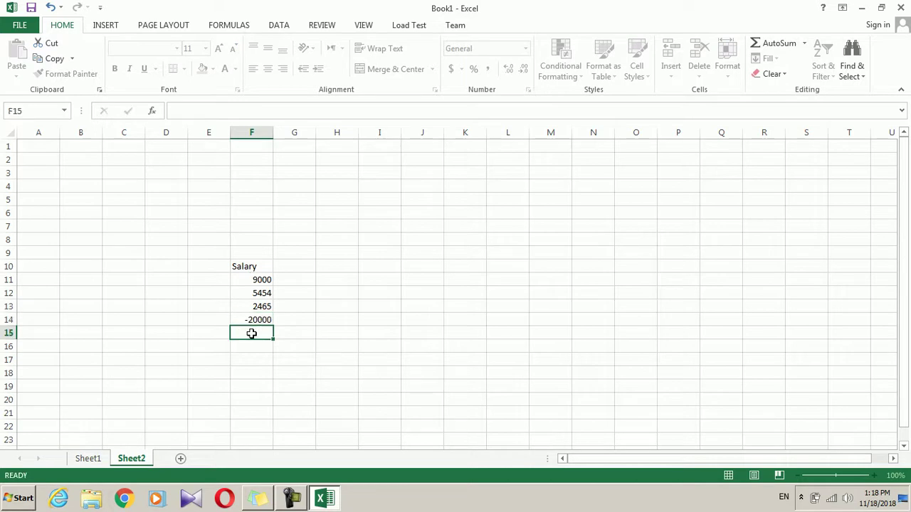
text(-400)
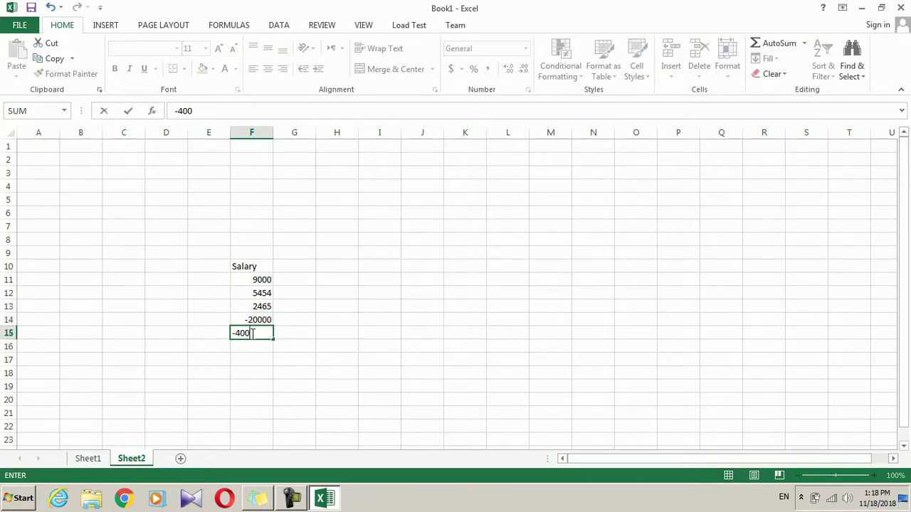
key(ctrl+Return)
Step: Format F11:F15 as Number with 2 decimals and red negatives without minus signs
drag(252, 282, 255, 332)
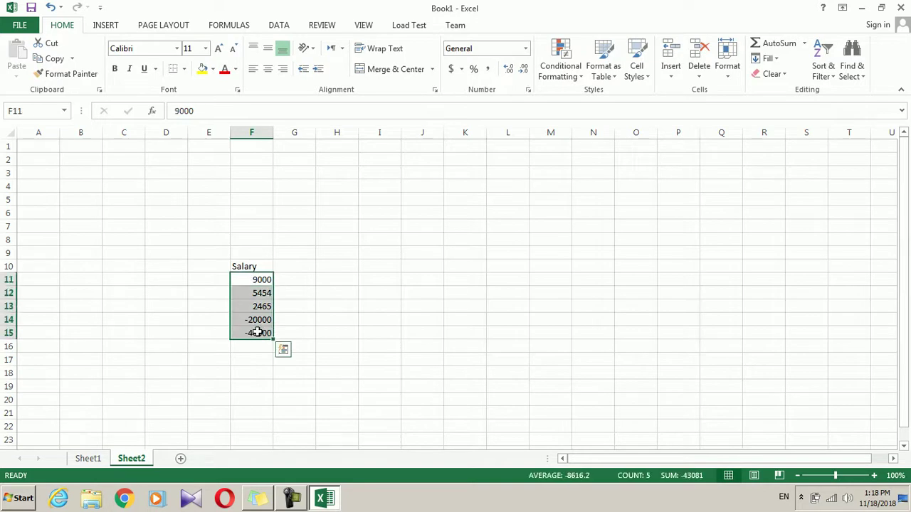
click(527, 49)
click(486, 362)
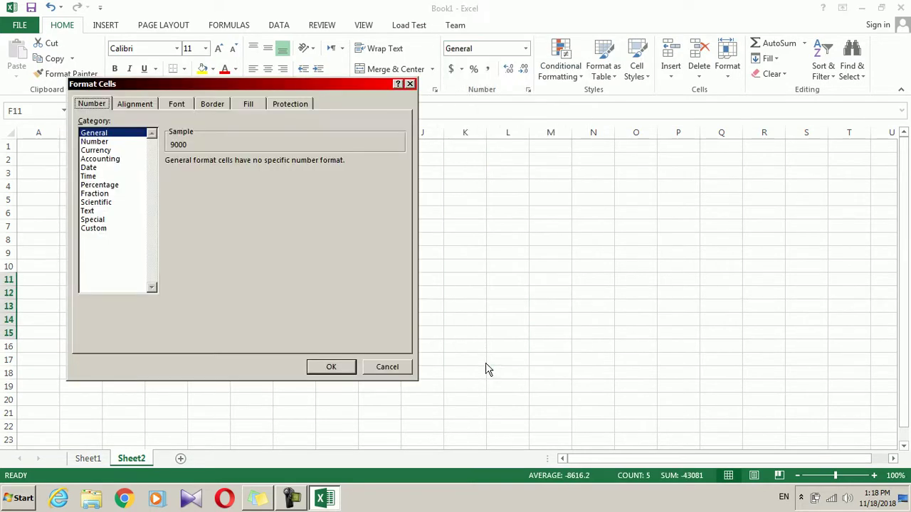
click(95, 142)
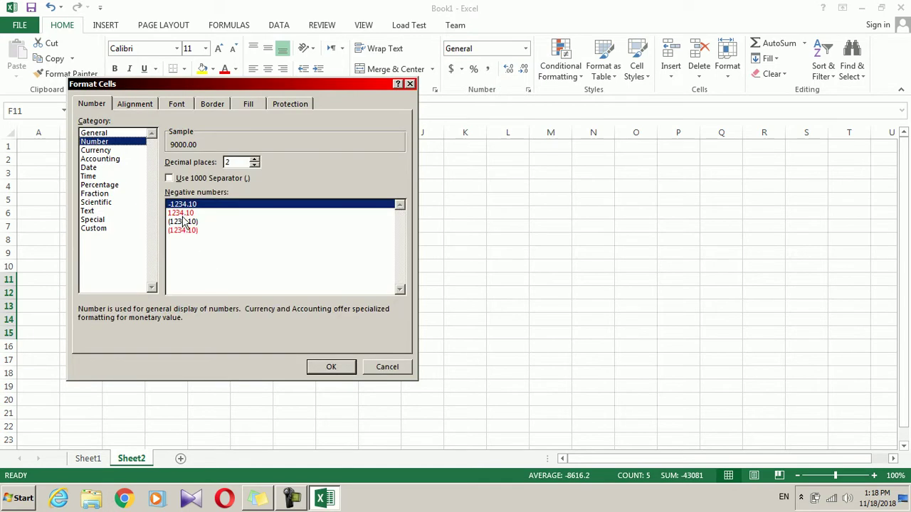
click(183, 213)
mouse_move(255, 83)
mouse_down()
mouse_move(281, 93)
mouse_move(613, 106)
mouse_up()
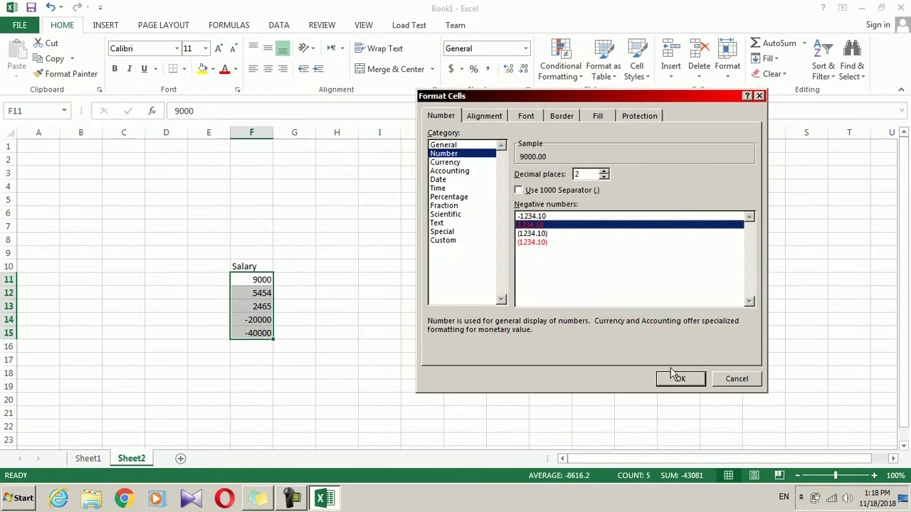
click(676, 378)
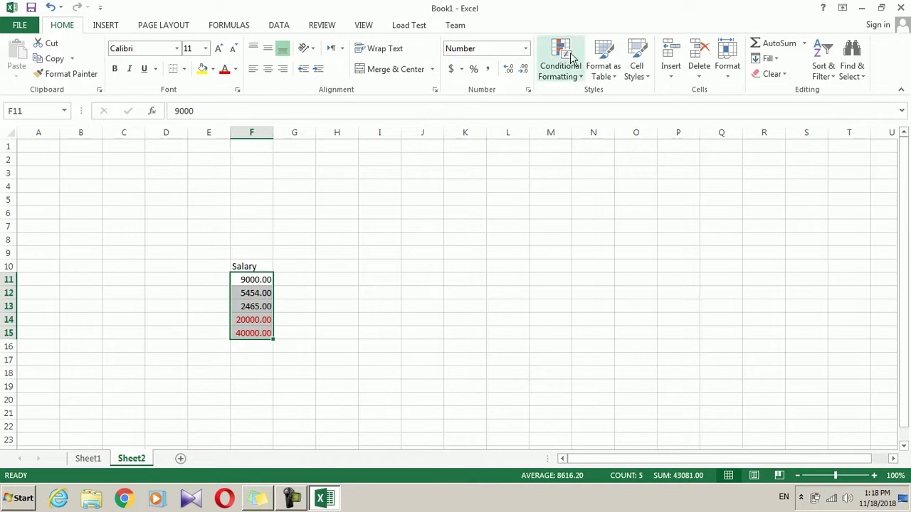
Step: Inspect the salaries' custom code 0.00;[Red]0.00 and keep the format
click(525, 50)
click(515, 360)
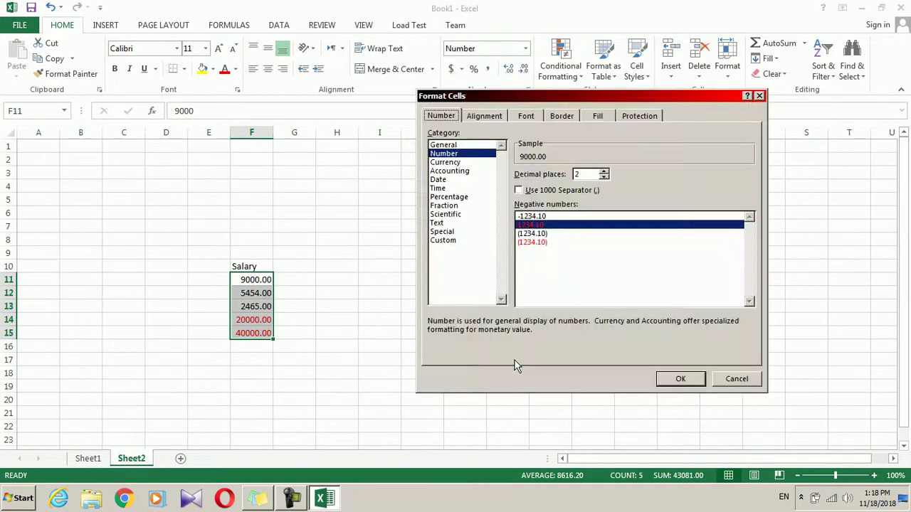
click(447, 242)
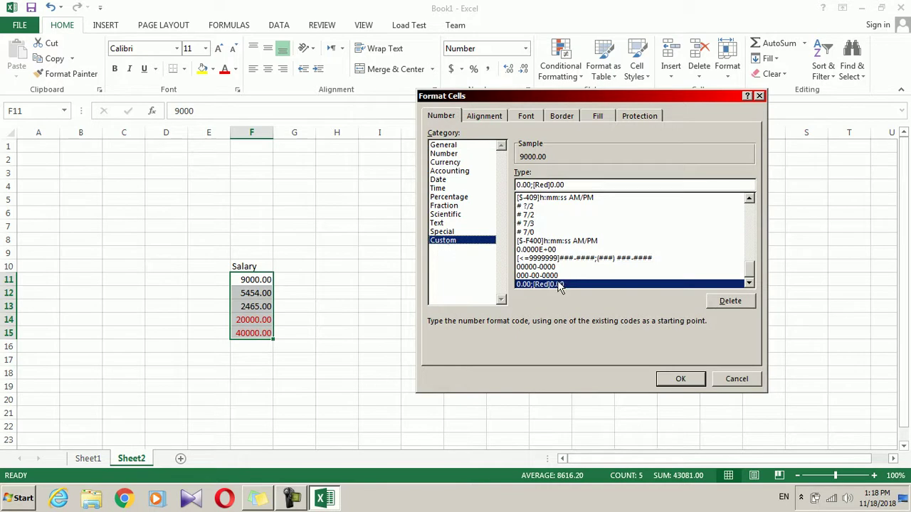
click(551, 286)
key(Return)
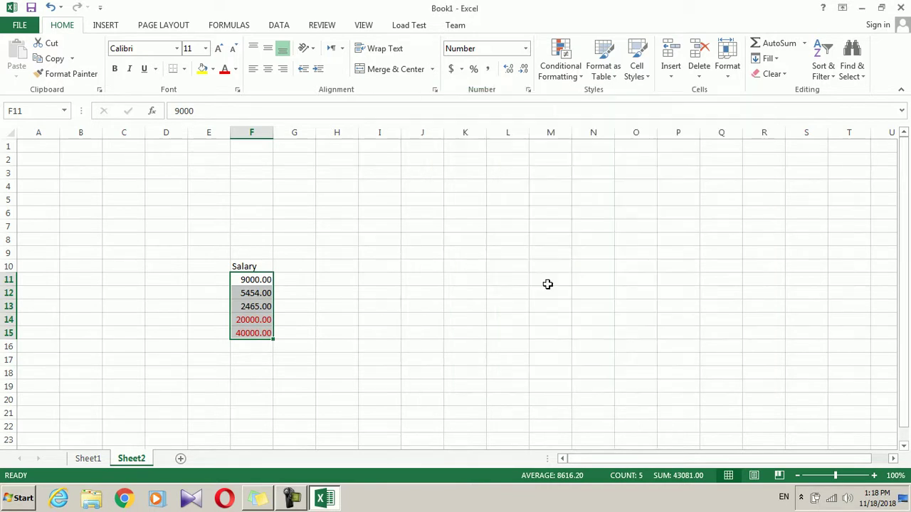
Step: Change the custom code to 0.00;[Green]0.00 so negative salaries turn green
click(528, 48)
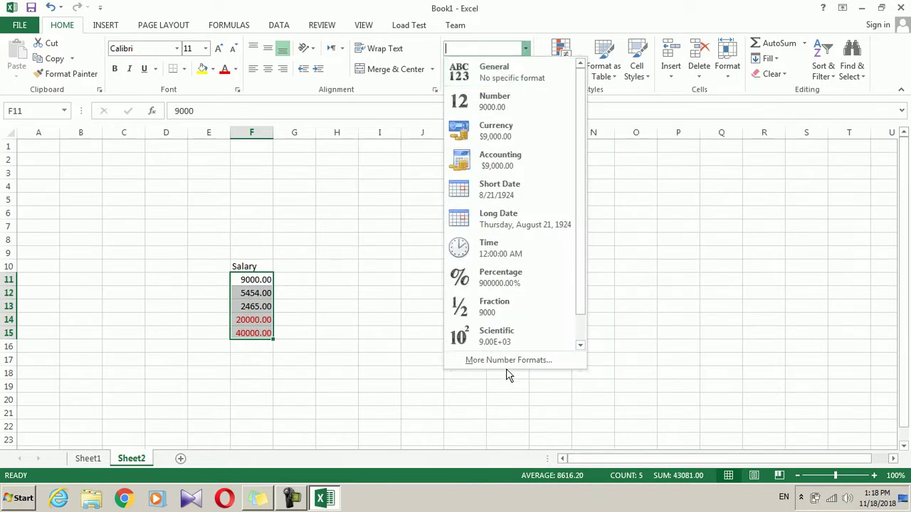
click(506, 364)
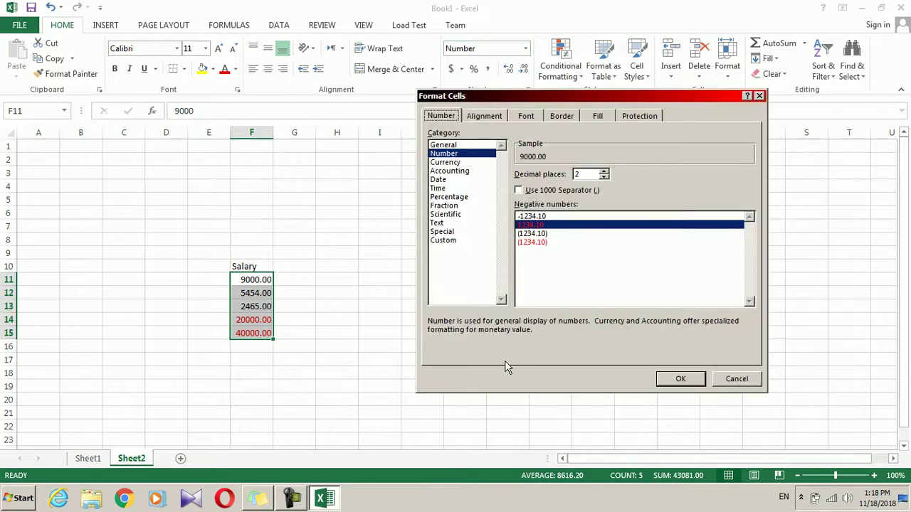
click(458, 241)
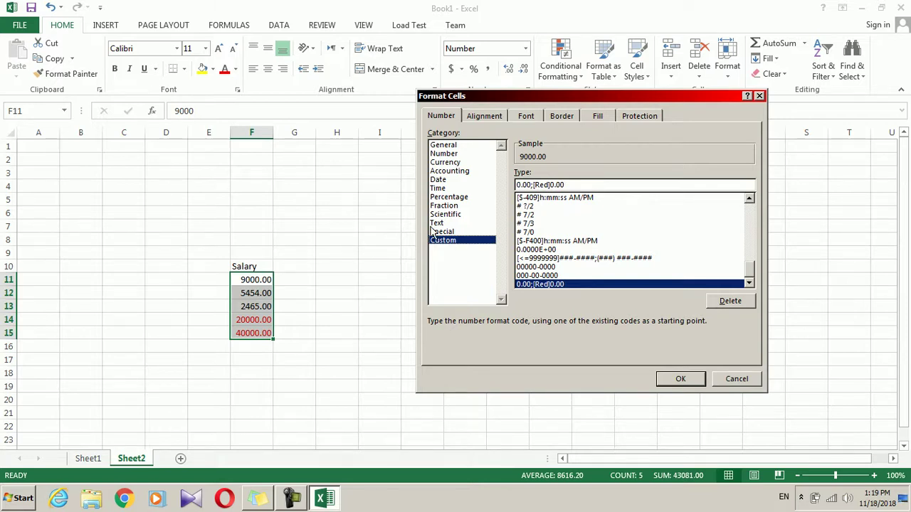
click(548, 185)
key(BackSpace)
key(BackSpace)
key(BackSpace)
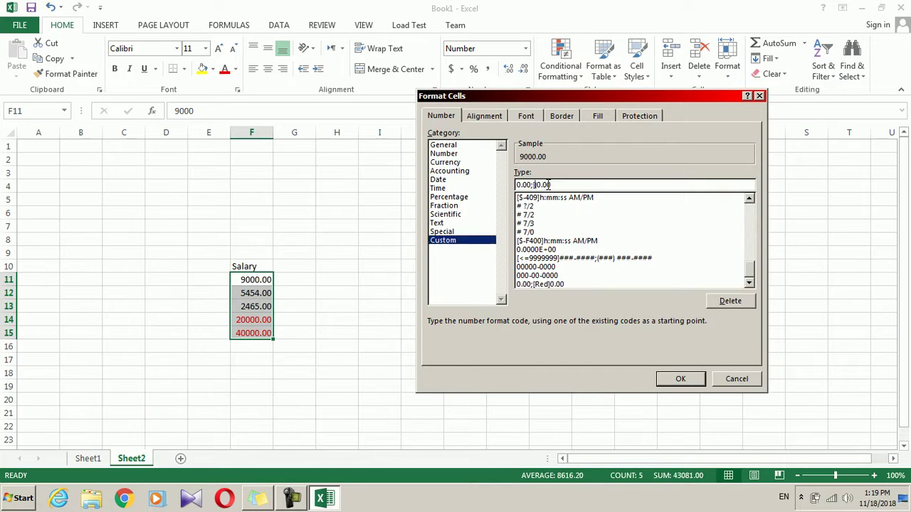
text(Green)
click(670, 379)
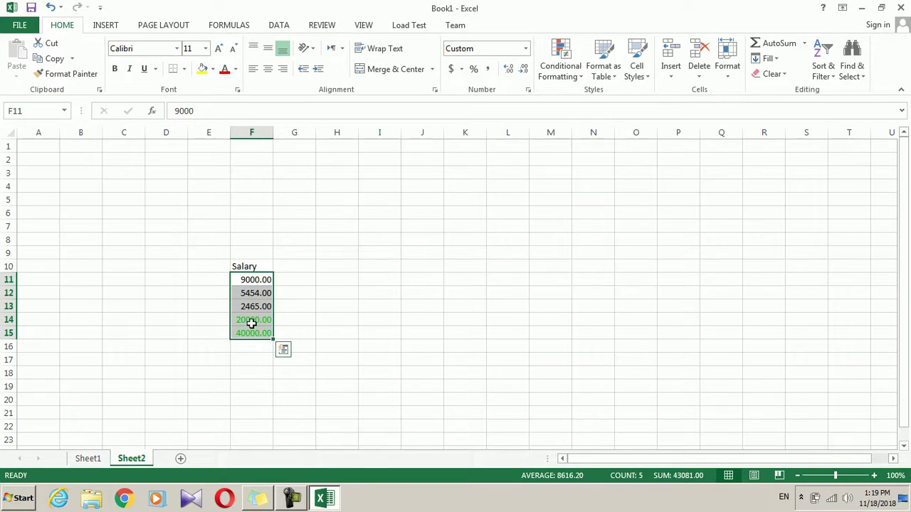
Step: Change the negative-salary colour in the custom code to Blue
click(525, 49)
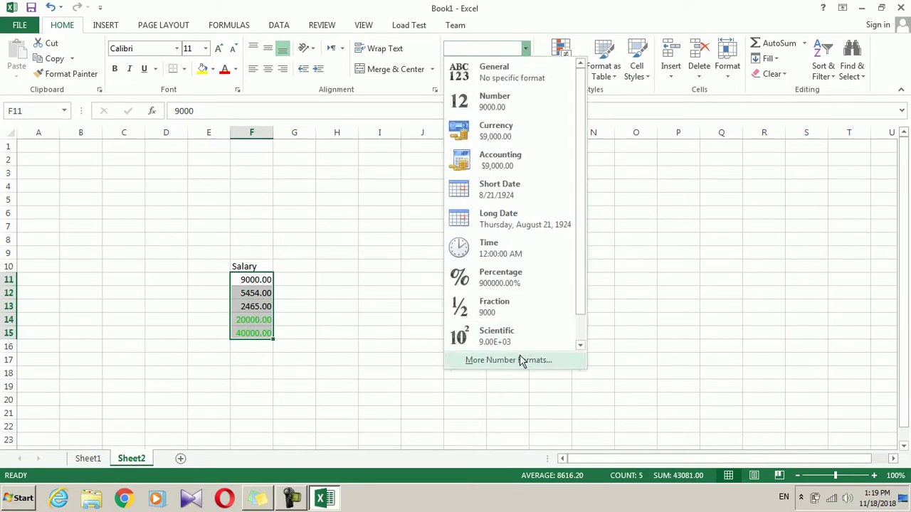
click(520, 361)
click(555, 184)
key(BackSpace)
key(BackSpace)
key(BackSpace)
text(Blu)
click(680, 379)
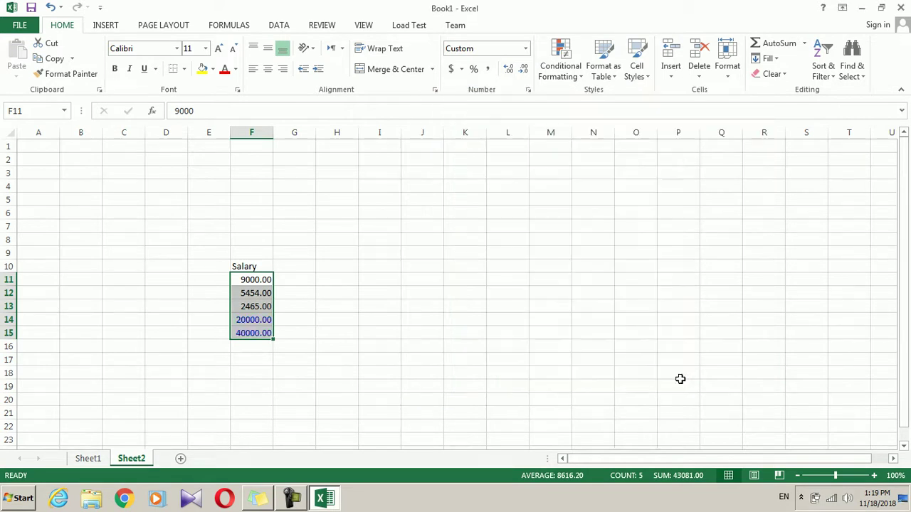
Step: Switch the custom code's negative colour from Blue to [Green]
click(525, 49)
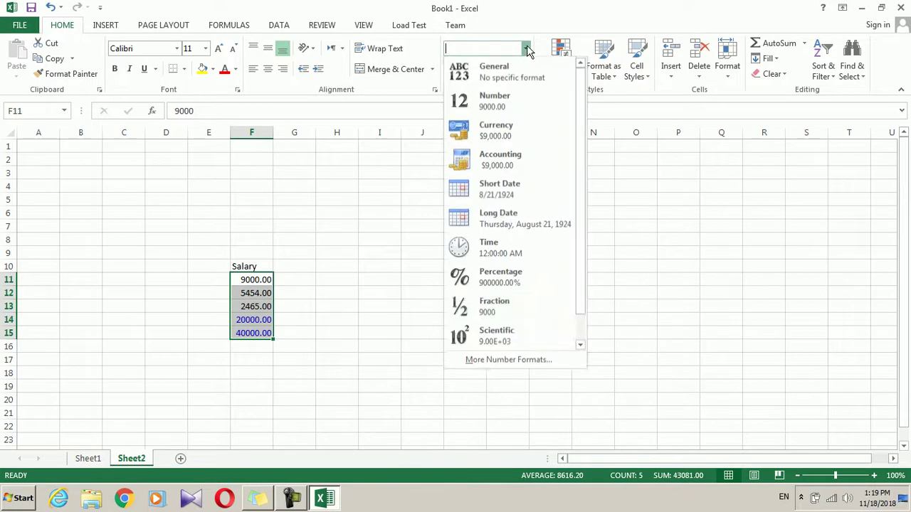
click(515, 359)
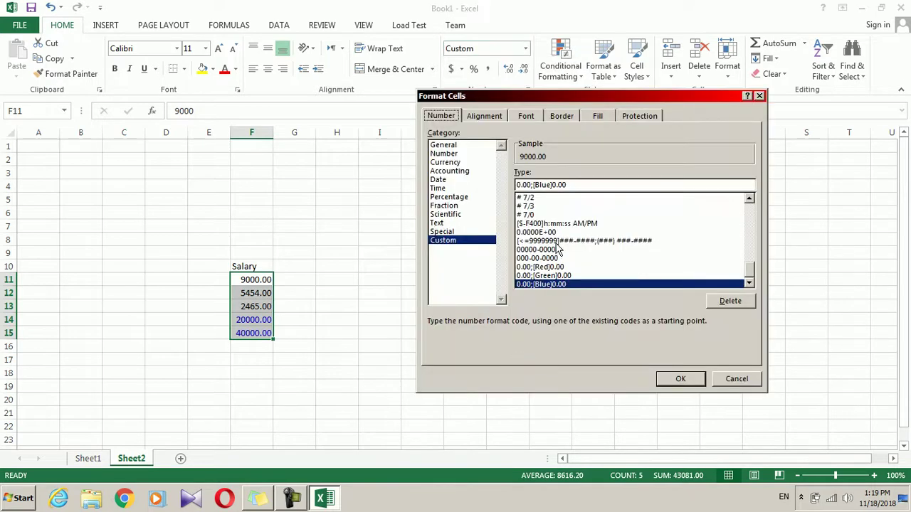
click(551, 185)
key(BackSpace)
key(BackSpace)
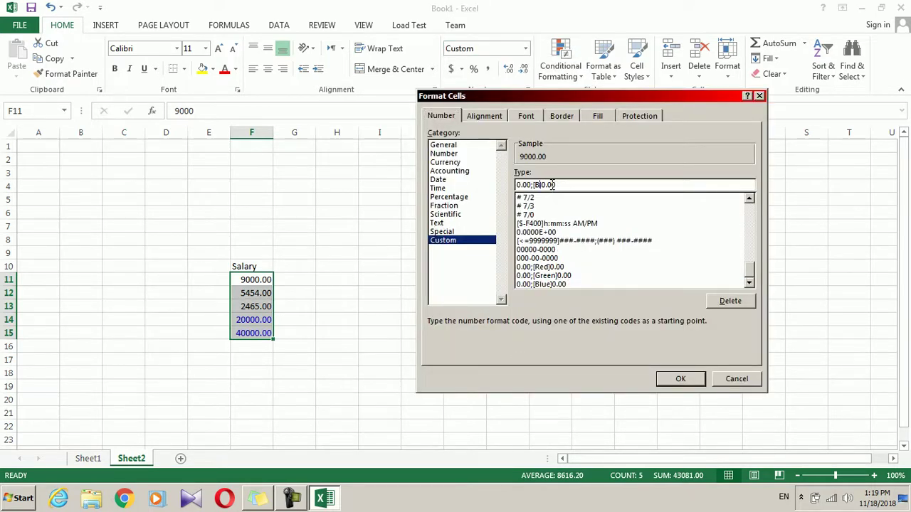
text([Gree)
click(678, 380)
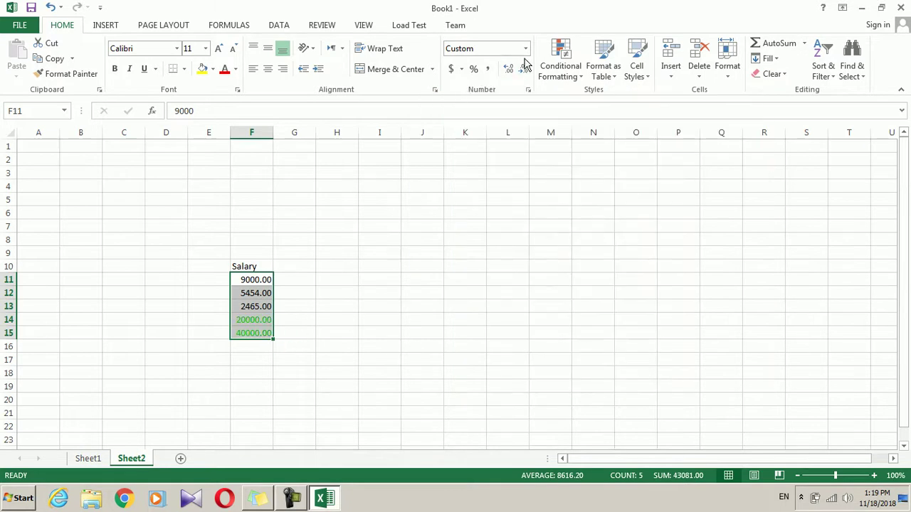
Step: Restore the negative colour to Red, giving the code 0.00;[Red]0.00
click(525, 48)
click(492, 361)
click(554, 185)
key(BackSpace)
key(BackSpace)
key(BackSpace)
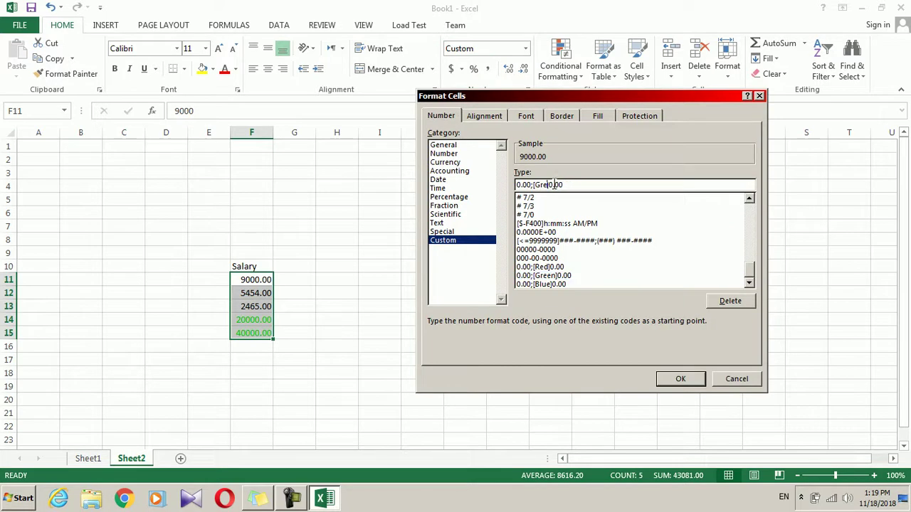
text(Red])
click(680, 378)
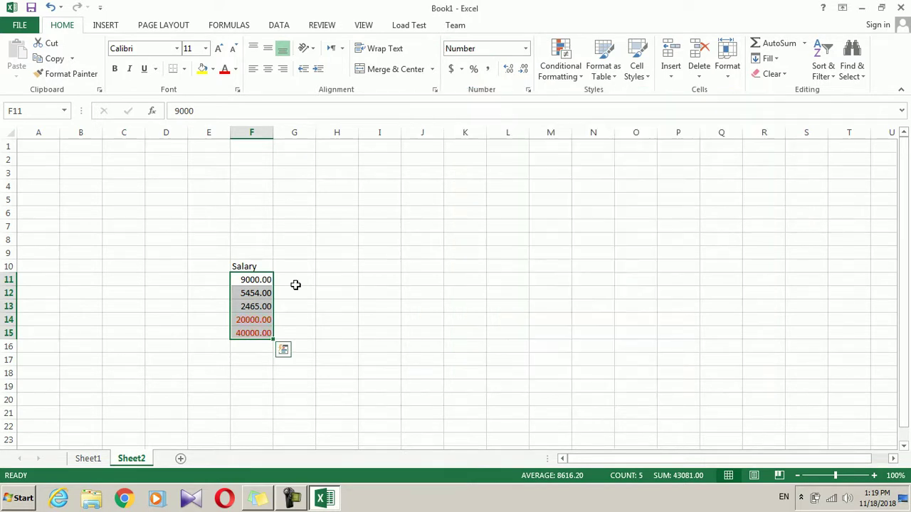
Step: Show the negative salaries in red inside parentheses
click(525, 48)
click(488, 361)
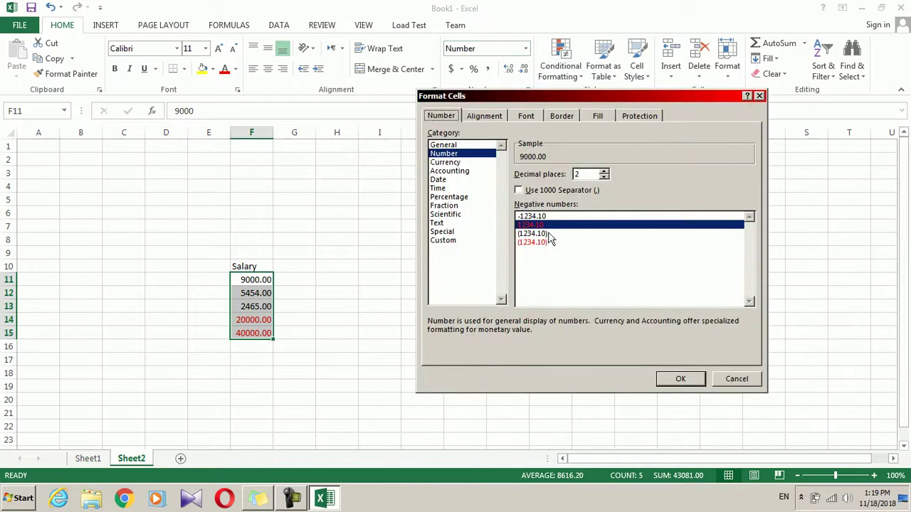
click(535, 242)
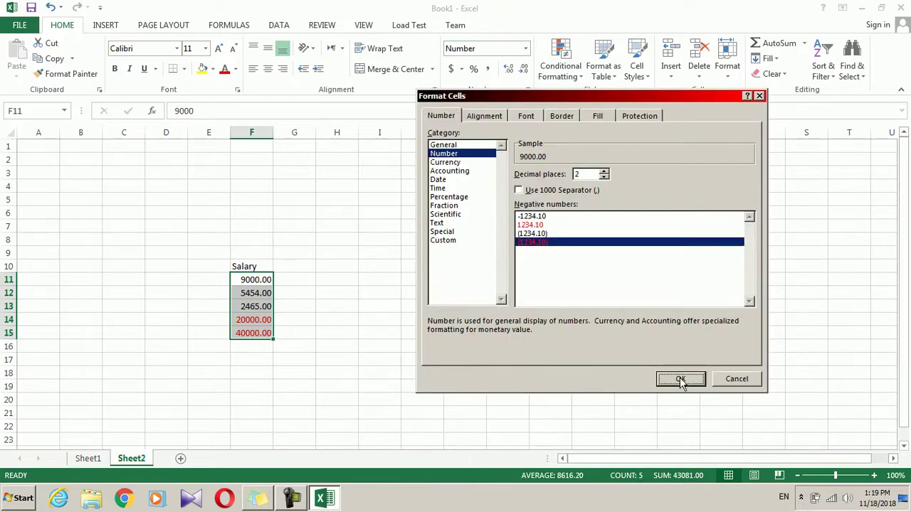
click(681, 378)
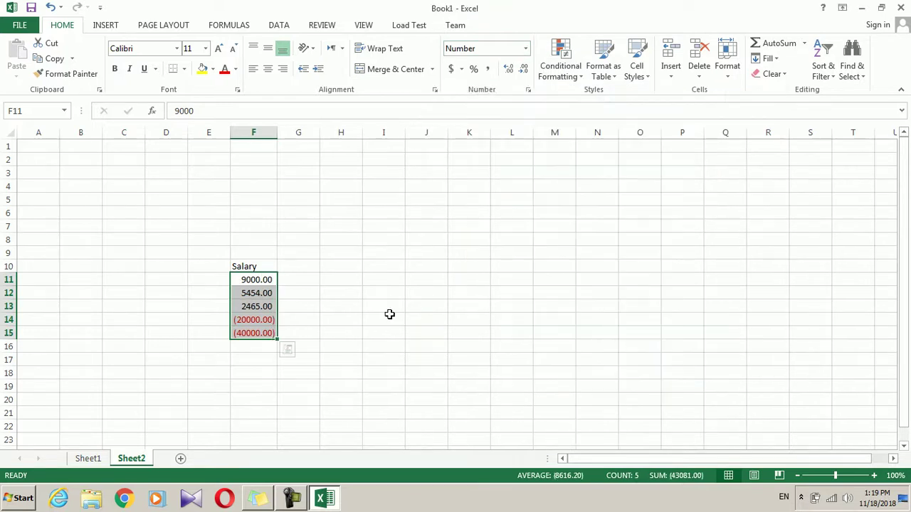
Step: Set the salaries' decimal places to 0
click(525, 48)
click(510, 361)
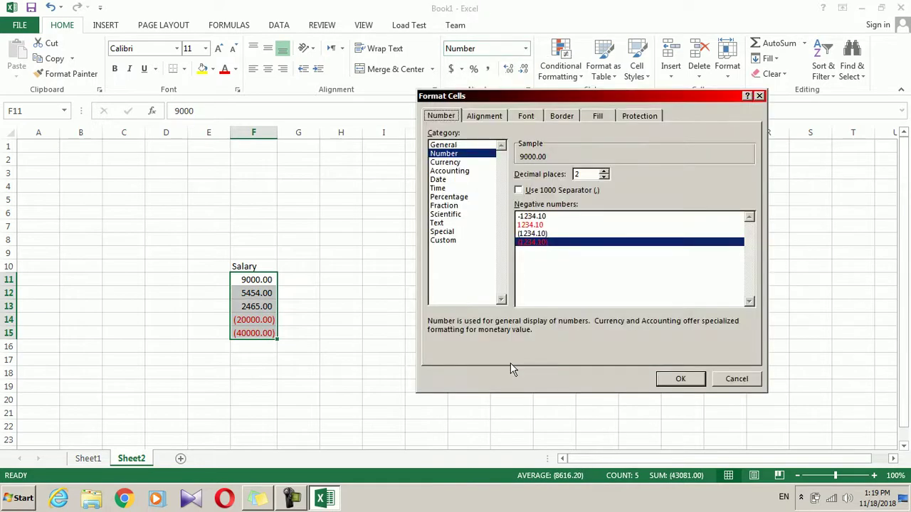
click(603, 171)
click(606, 175)
click(606, 176)
click(605, 176)
click(679, 378)
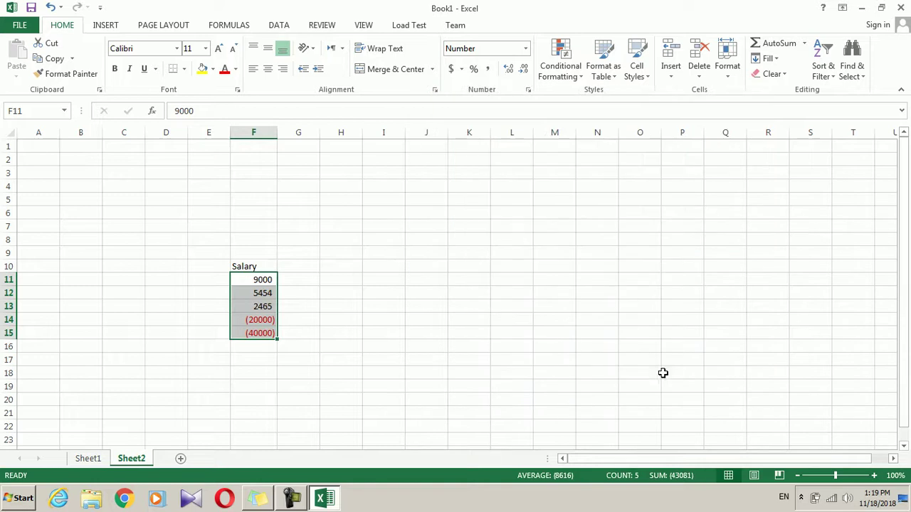
Step: Preview Currency, Accounting, Special, Scientific, Percentage and Date formats, then cancel without changes
click(526, 48)
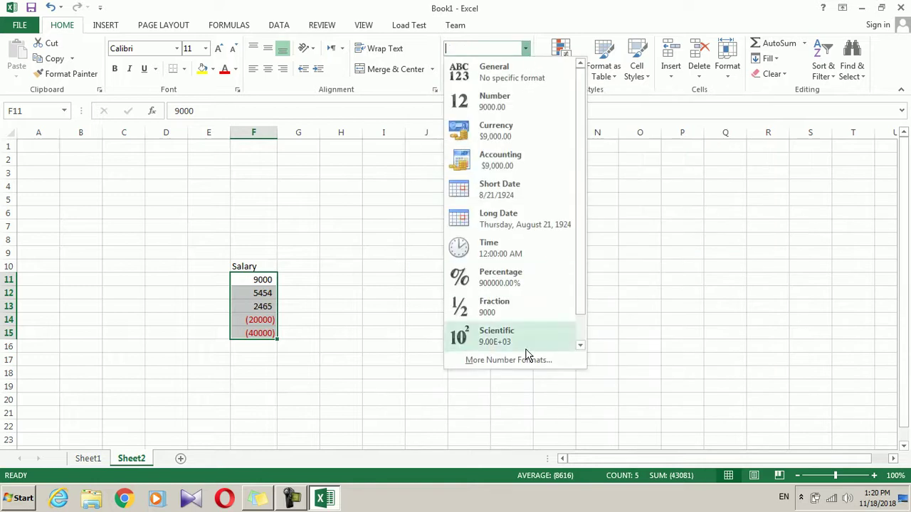
click(516, 361)
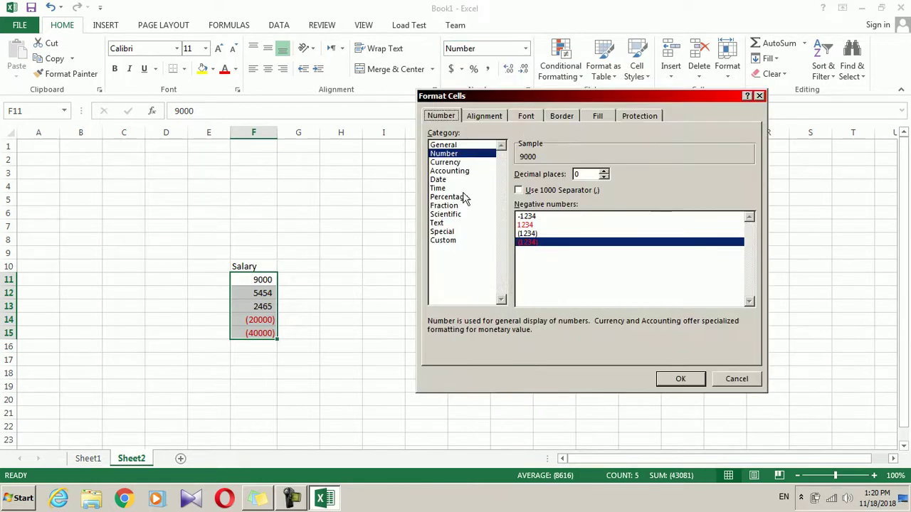
click(453, 163)
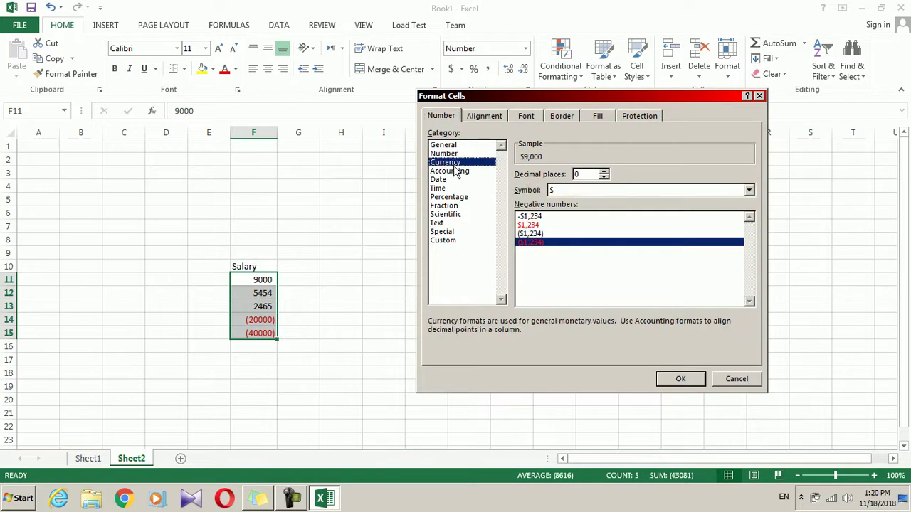
click(458, 173)
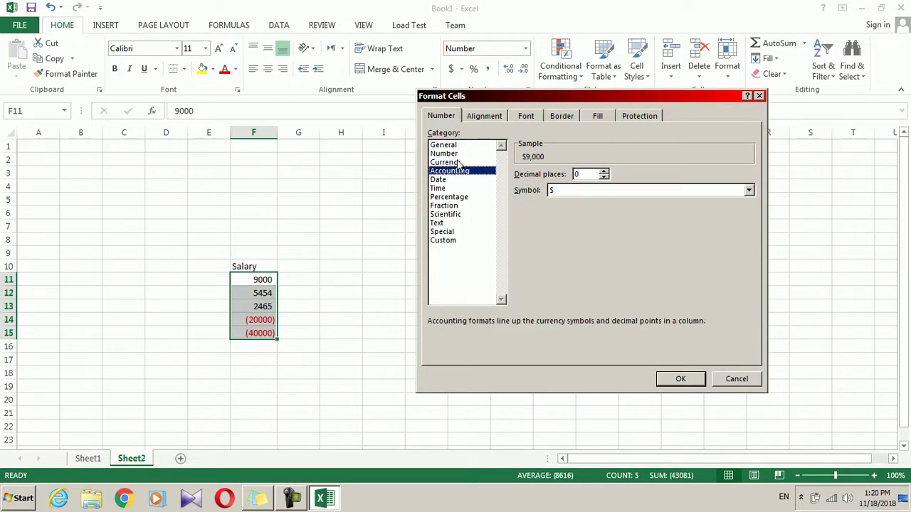
click(459, 164)
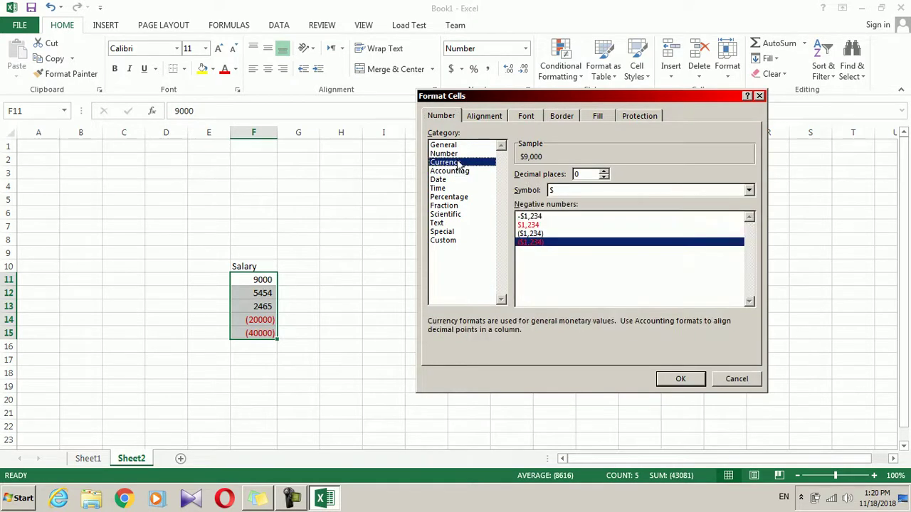
click(452, 232)
click(451, 214)
click(451, 197)
click(451, 181)
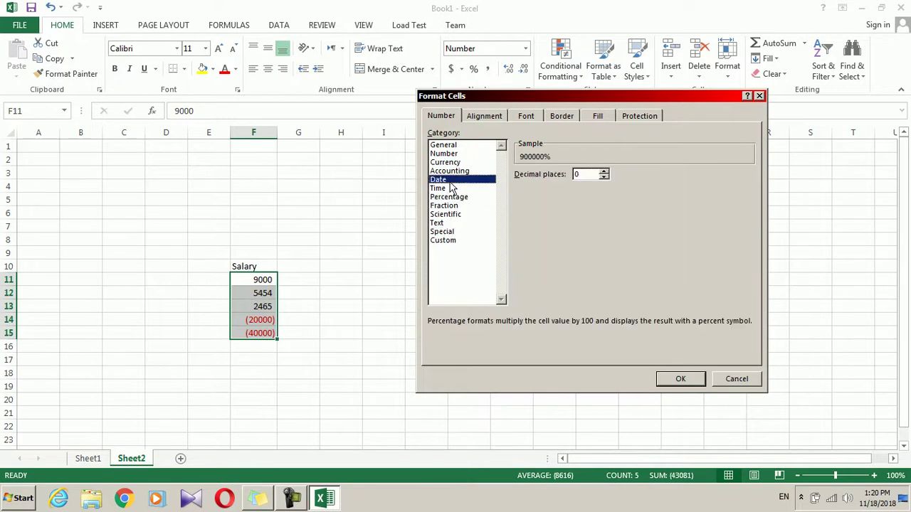
click(449, 171)
click(444, 162)
click(443, 154)
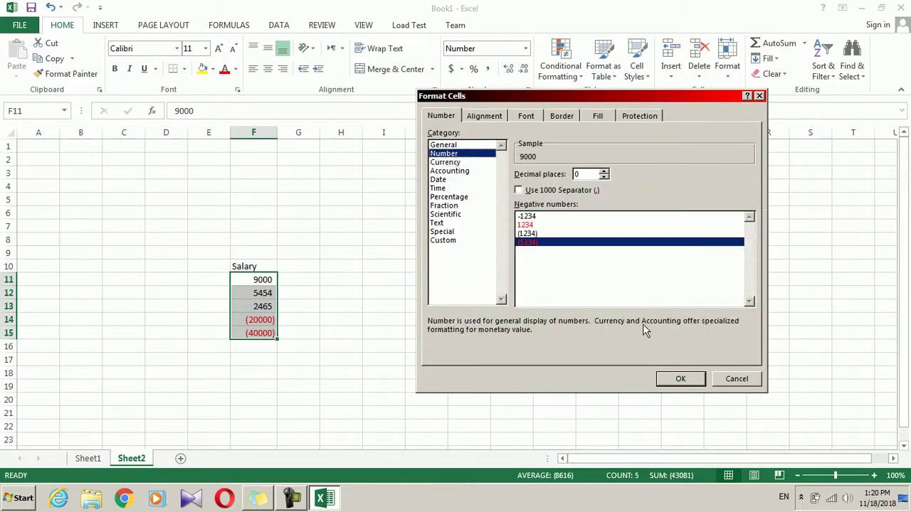
click(734, 382)
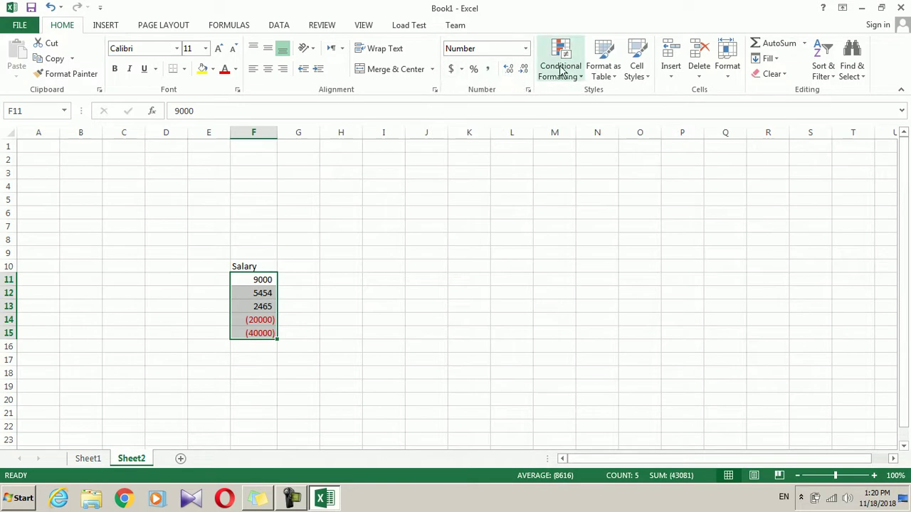
Step: Nudge the salary decimals up and back to whole numbers, then quit Excel with Don't Save
click(508, 68)
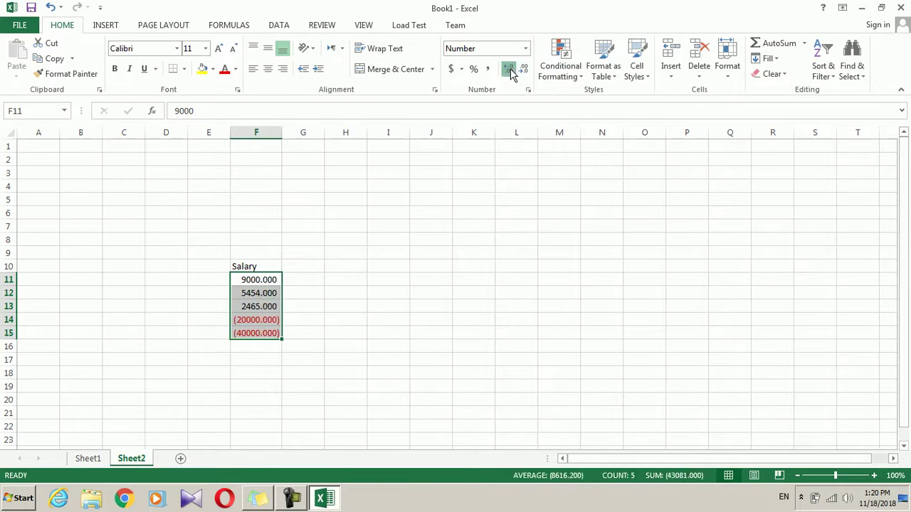
click(524, 69)
click(523, 69)
click(524, 69)
click(524, 69)
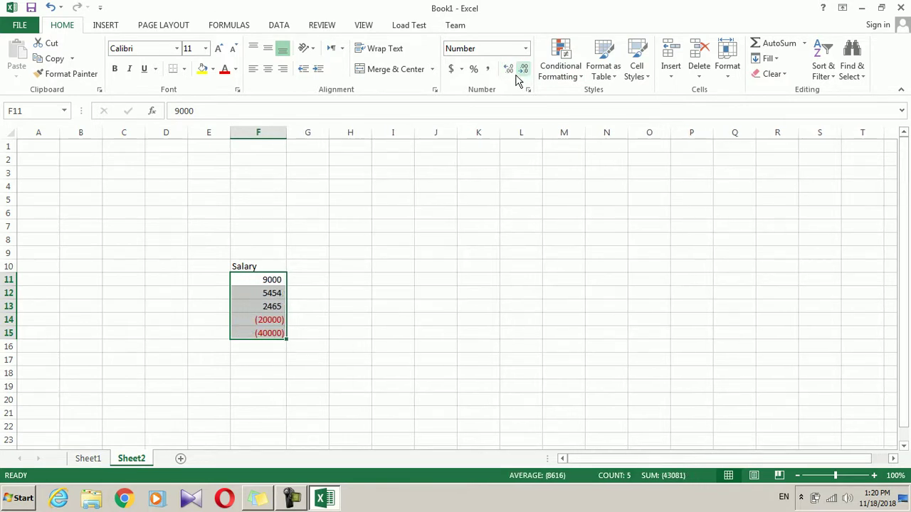
click(899, 9)
click(449, 265)
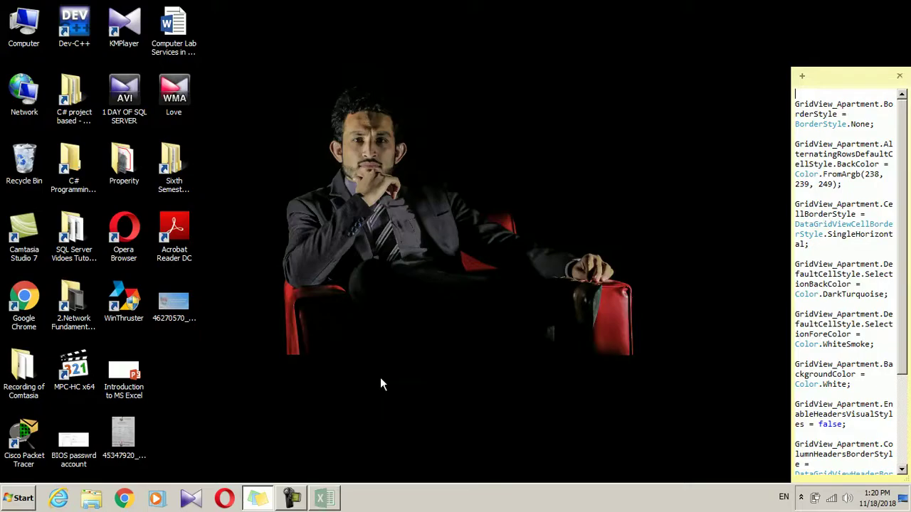